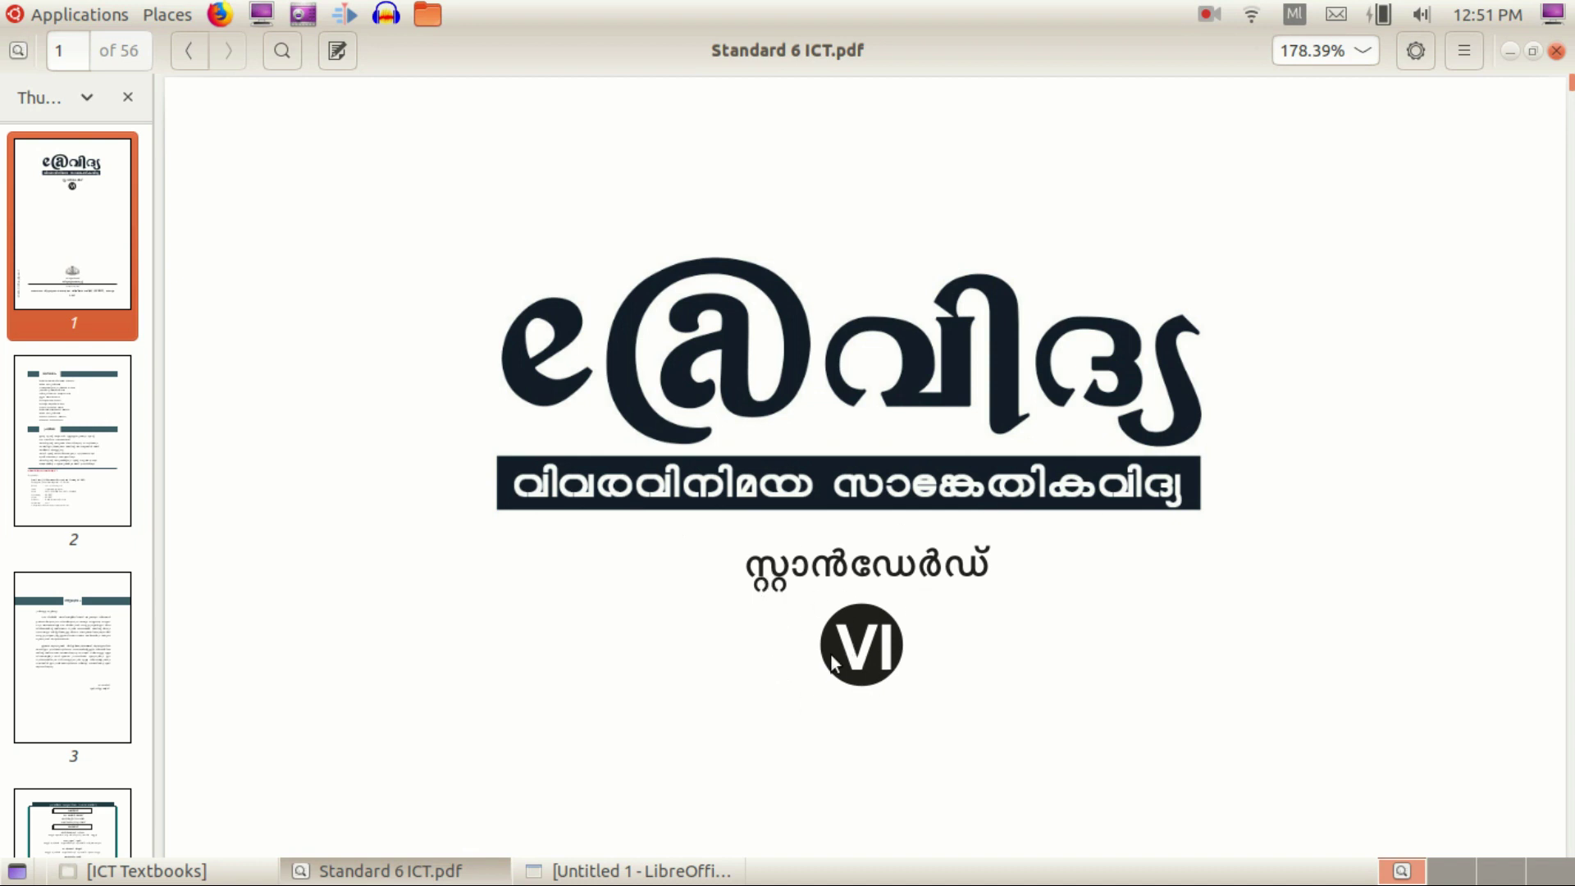
Step: Scroll down the thumbnail sidebar toward the page 5 contents thumbnail
scroll(574, 533, "down", 2)
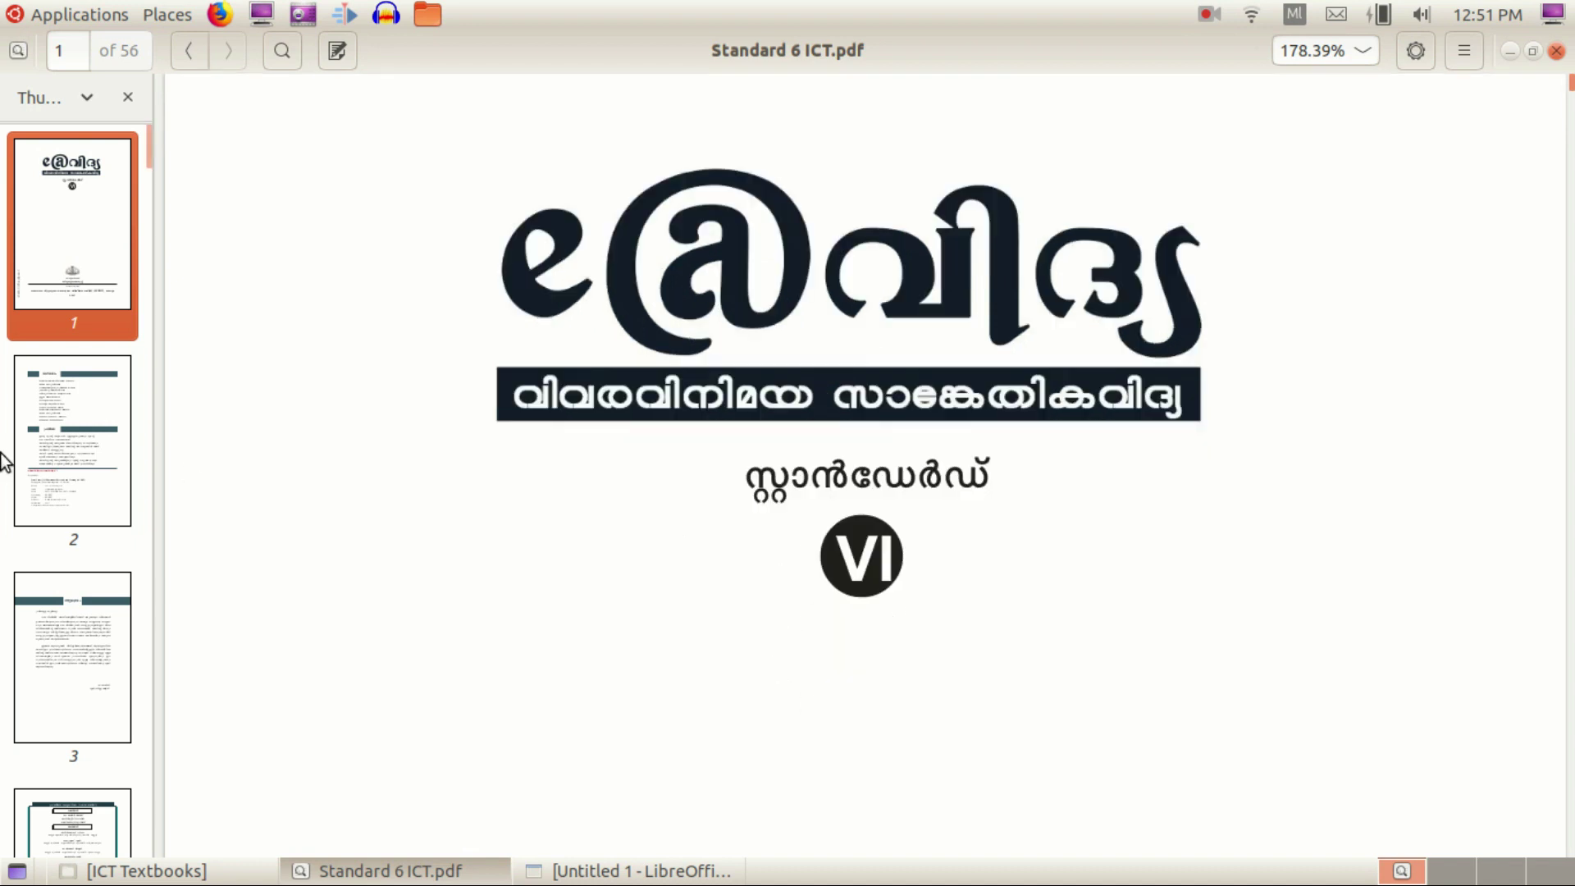
scroll(11, 478, "down", 5)
Step: Jump to page 5 and scroll through the table of contents
left_click(98, 601)
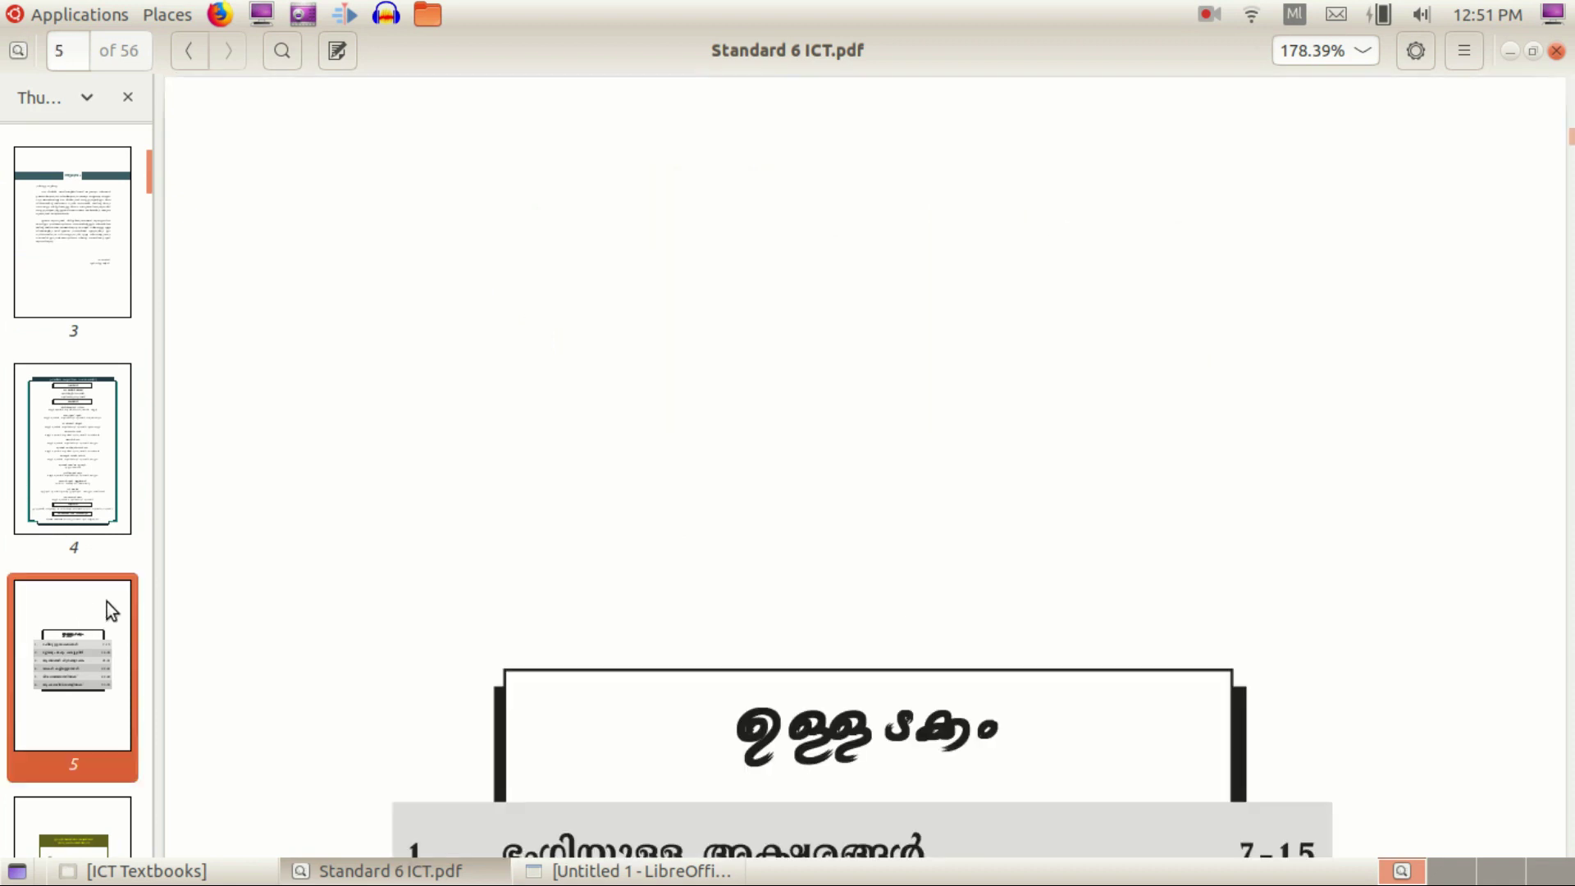
scroll(765, 508, "down", 3)
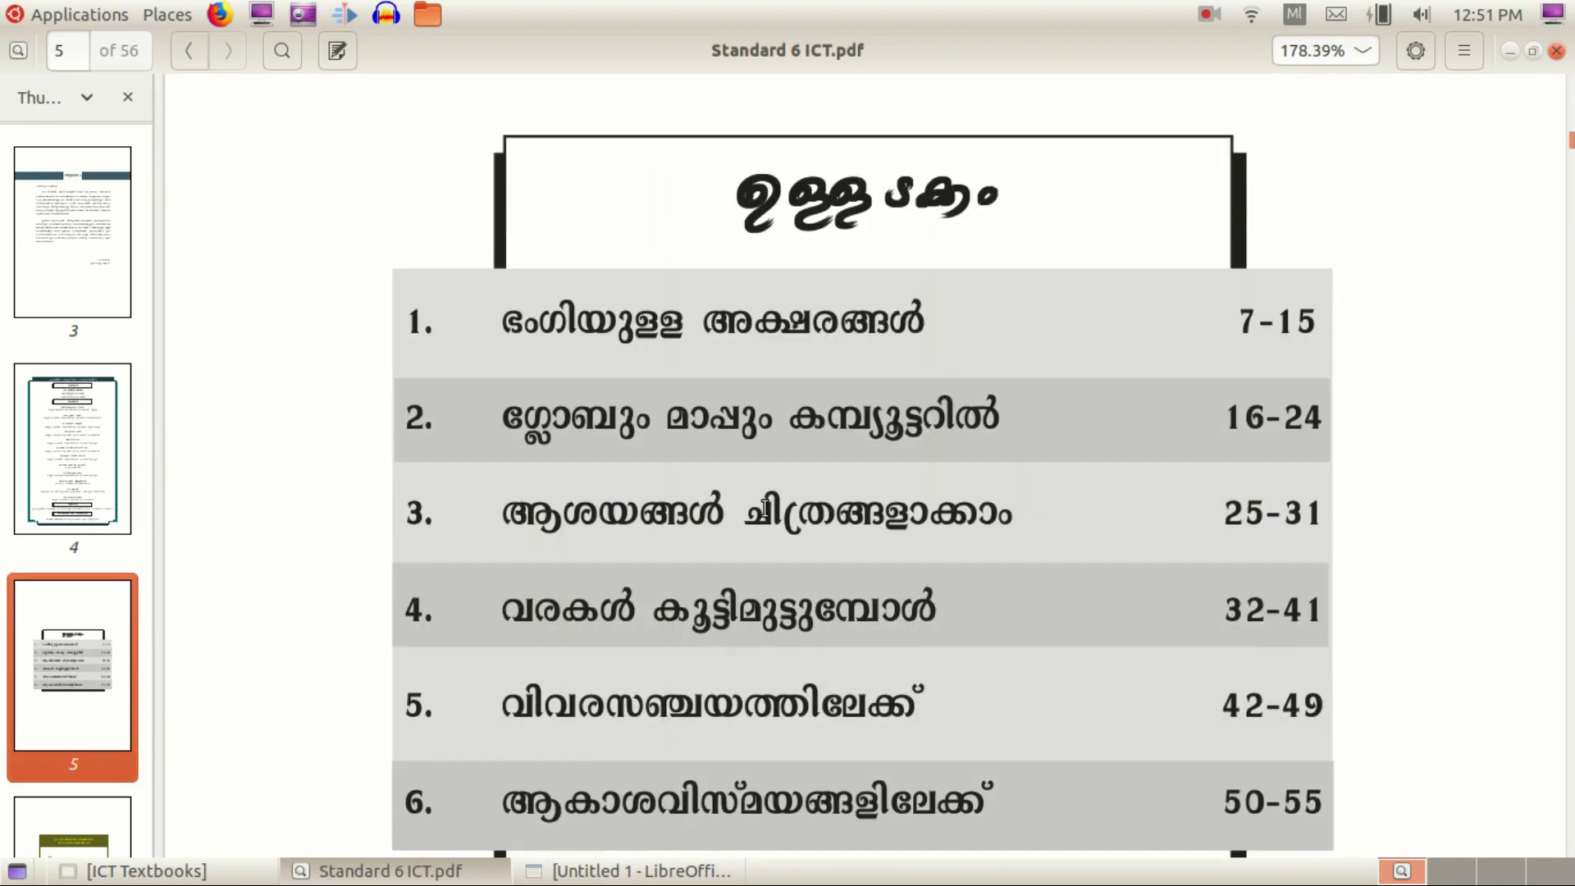
scroll(764, 509, "down", 1)
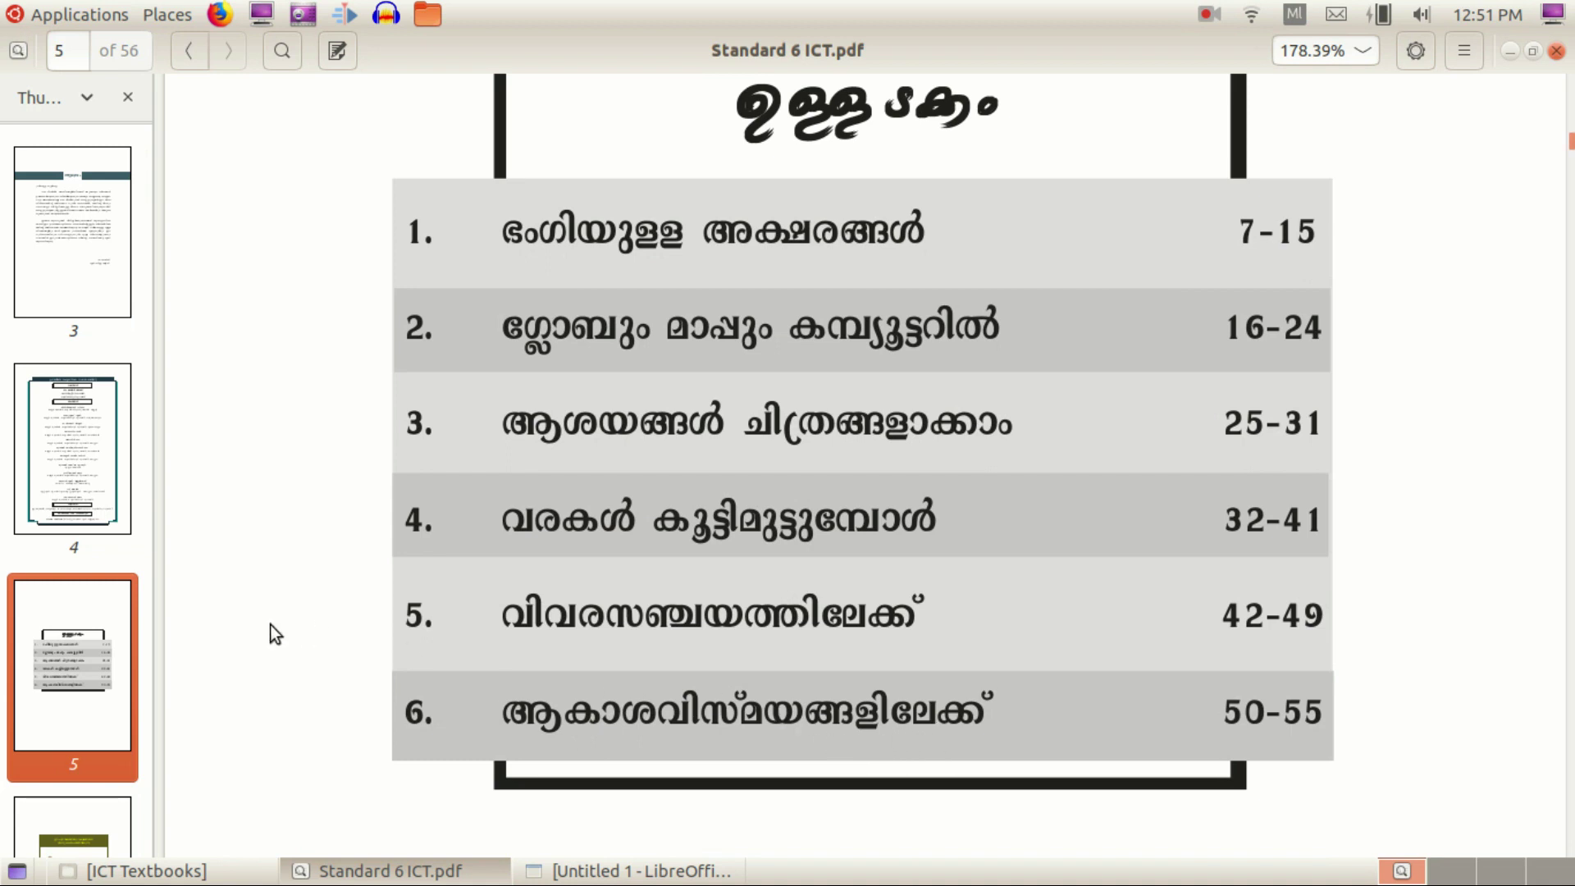
Step: Scroll the thumbnails and go to page 7, the start of chapter one
scroll(205, 628, "down", 1)
scroll(61, 639, "down", 2)
scroll(60, 639, "down", 3)
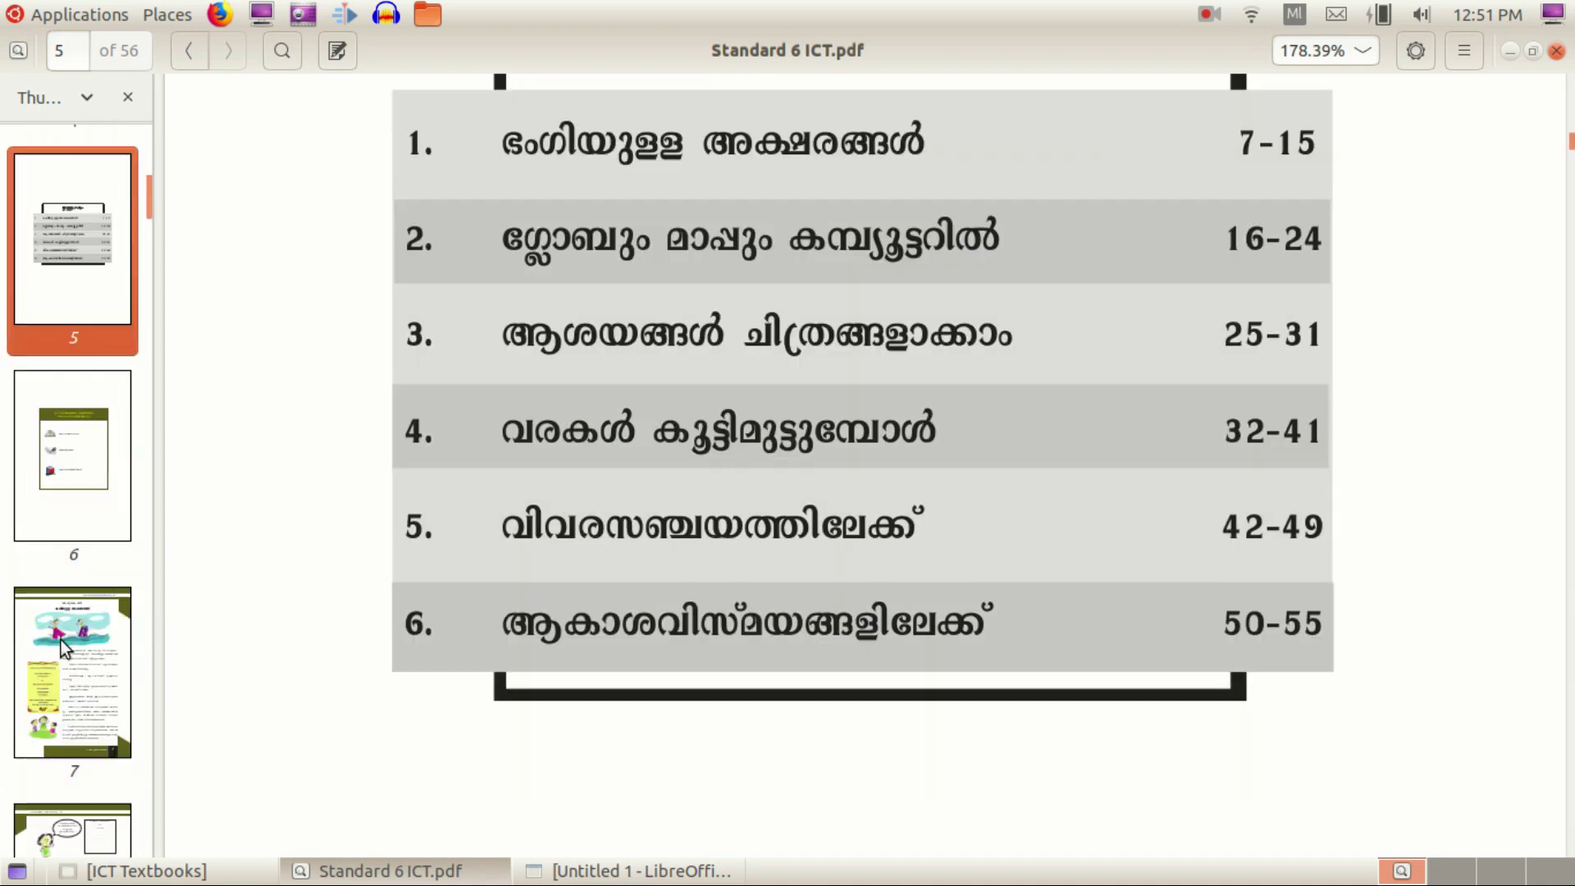
left_click(61, 651)
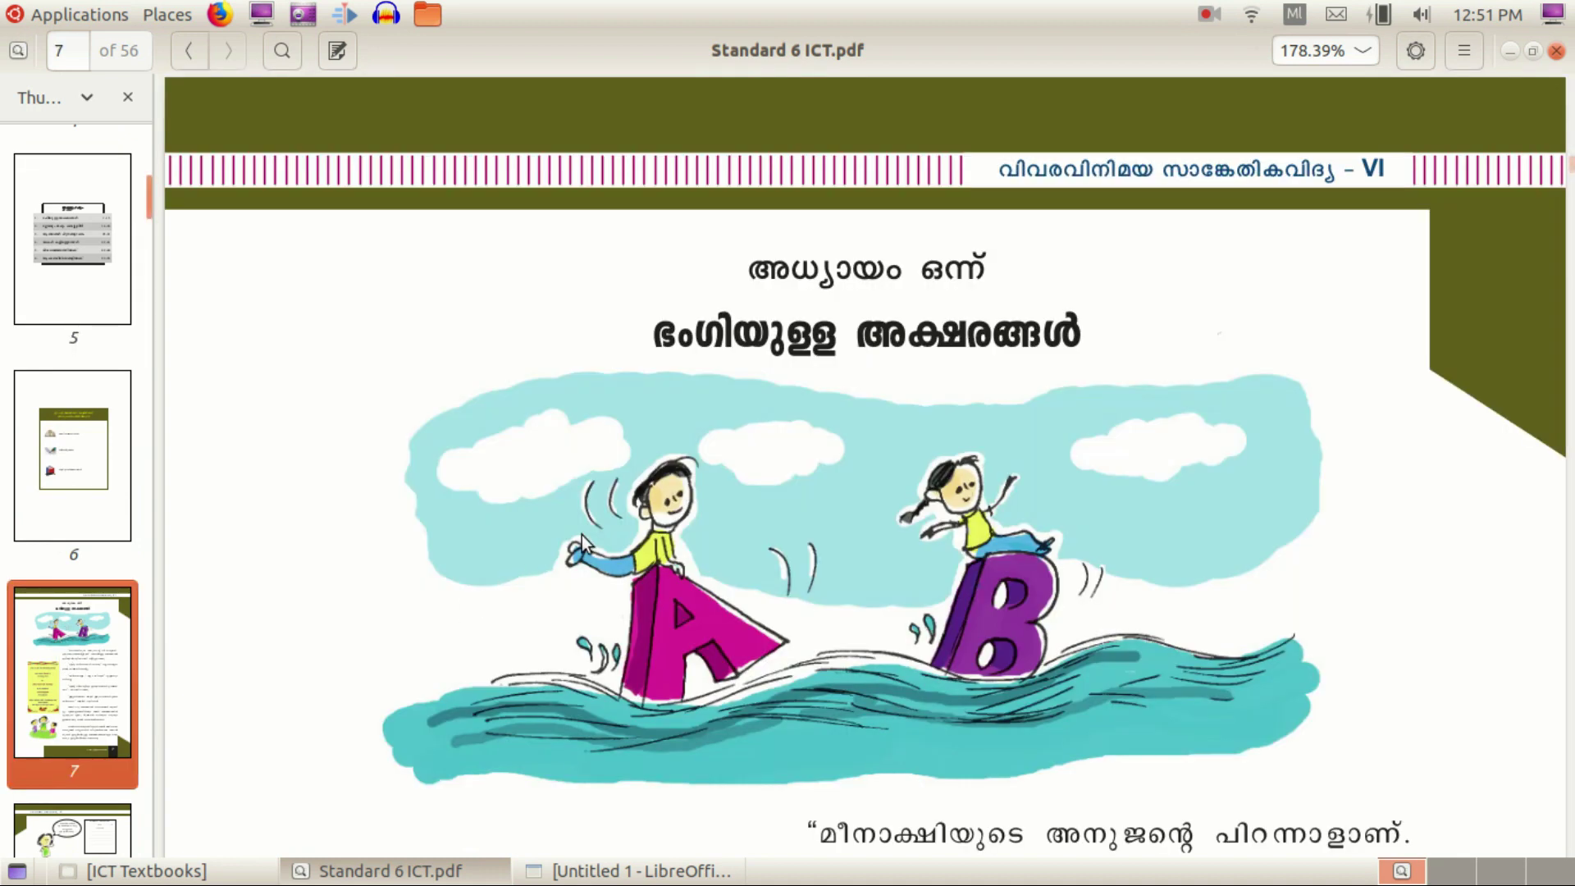
Step: Scroll page 7, then open and dismiss the screen recorder's options
scroll(582, 542, "down", 1)
left_click(1207, 26)
key("Escape")
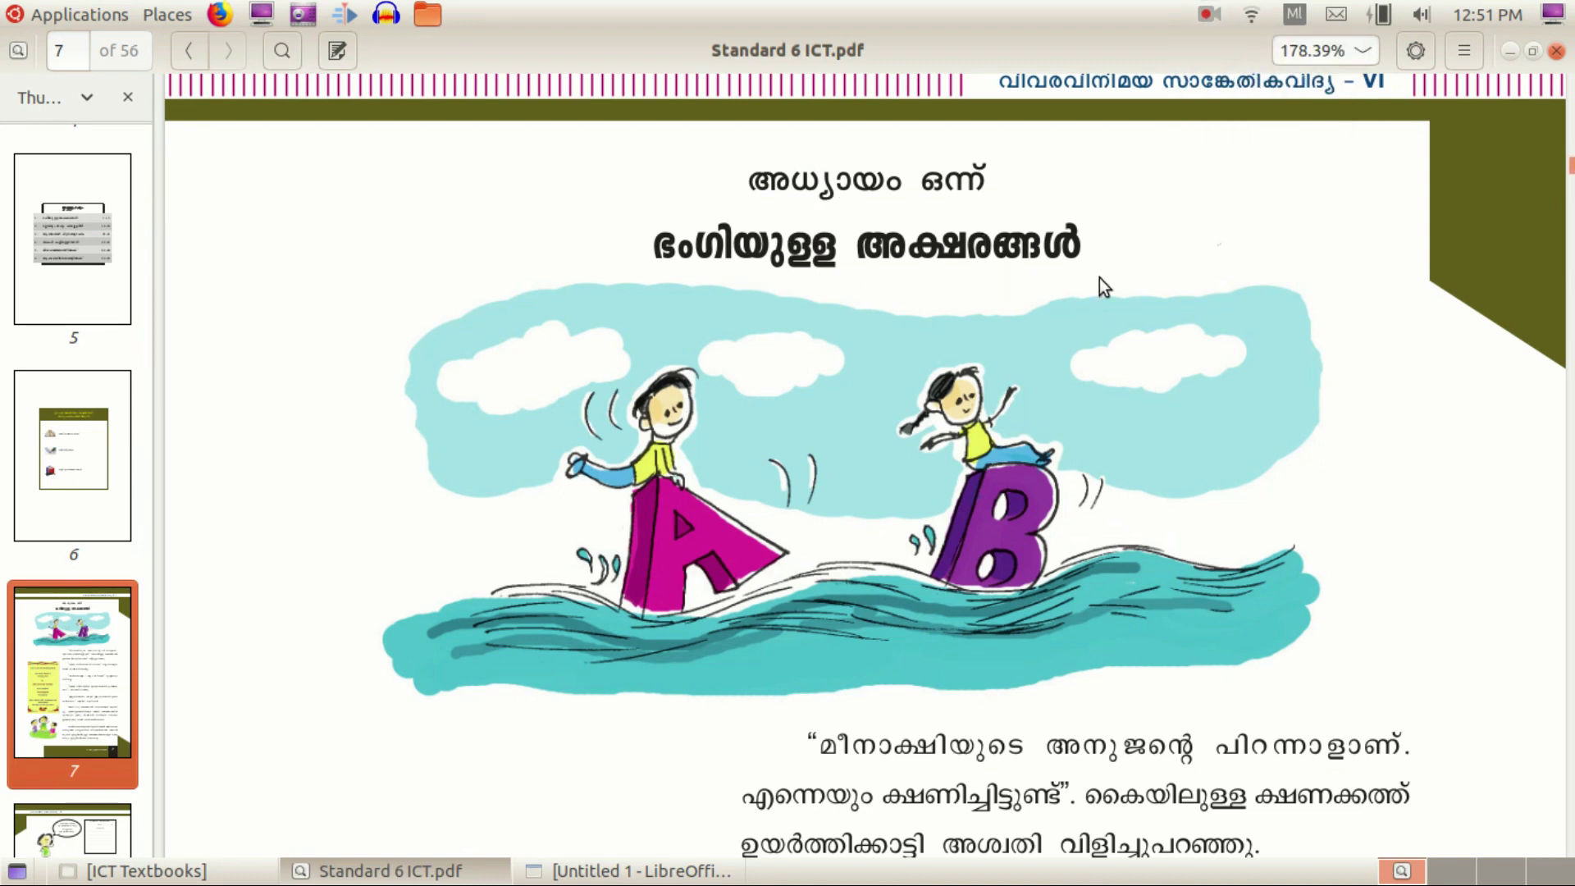
Step: Scroll past the yellow sample invitation to page 8's Birthday Celebration box
scroll(1144, 484, "down", 5)
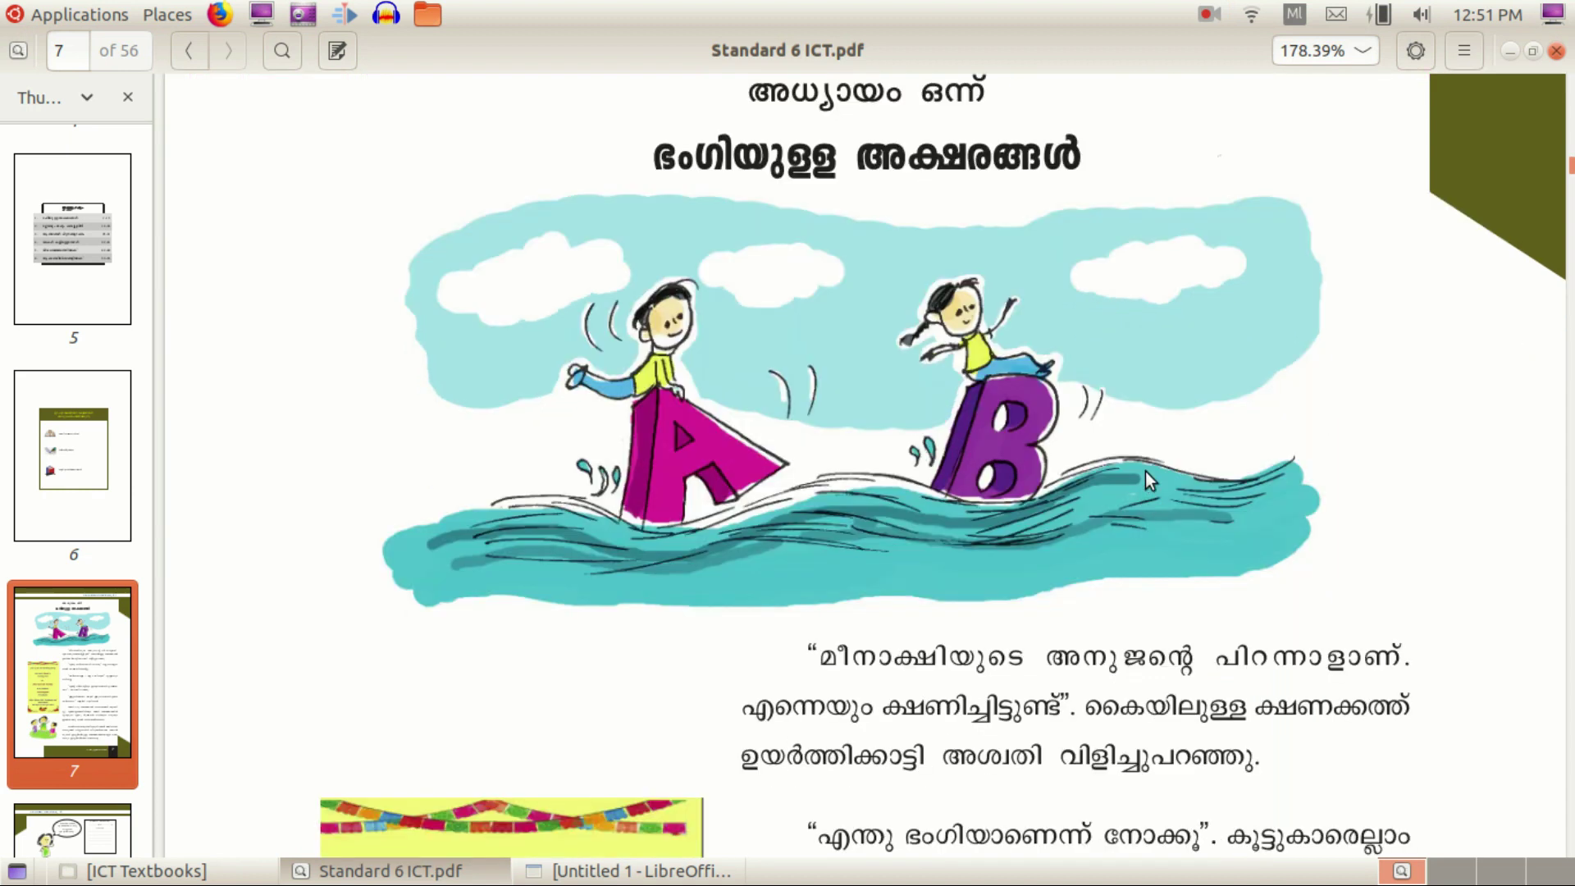
scroll(1150, 462, "down", 2)
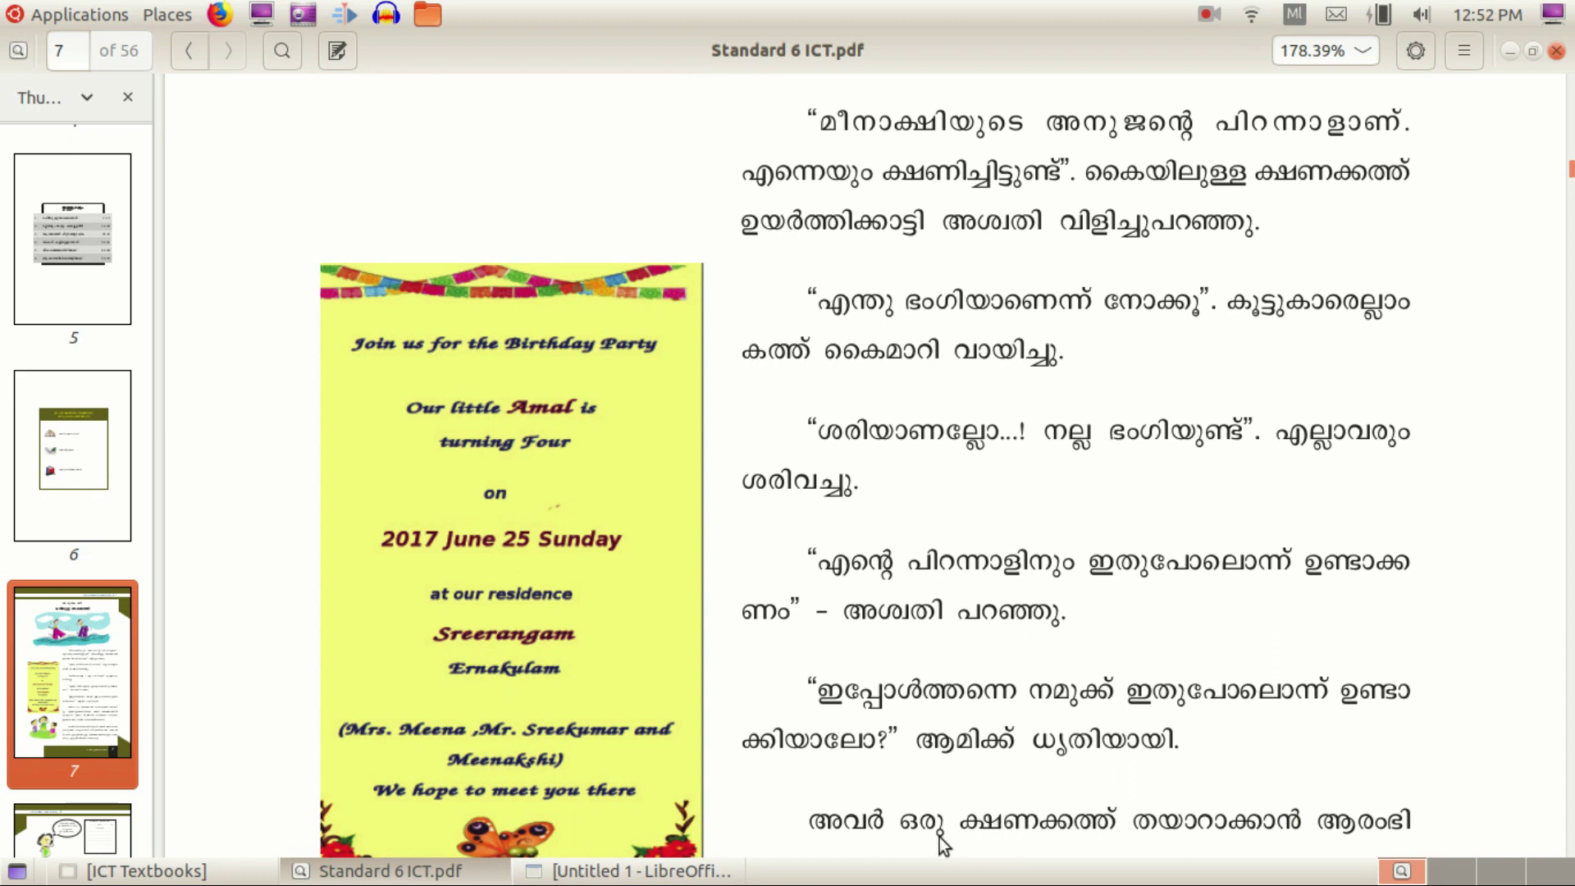
scroll(845, 543, "down", 5)
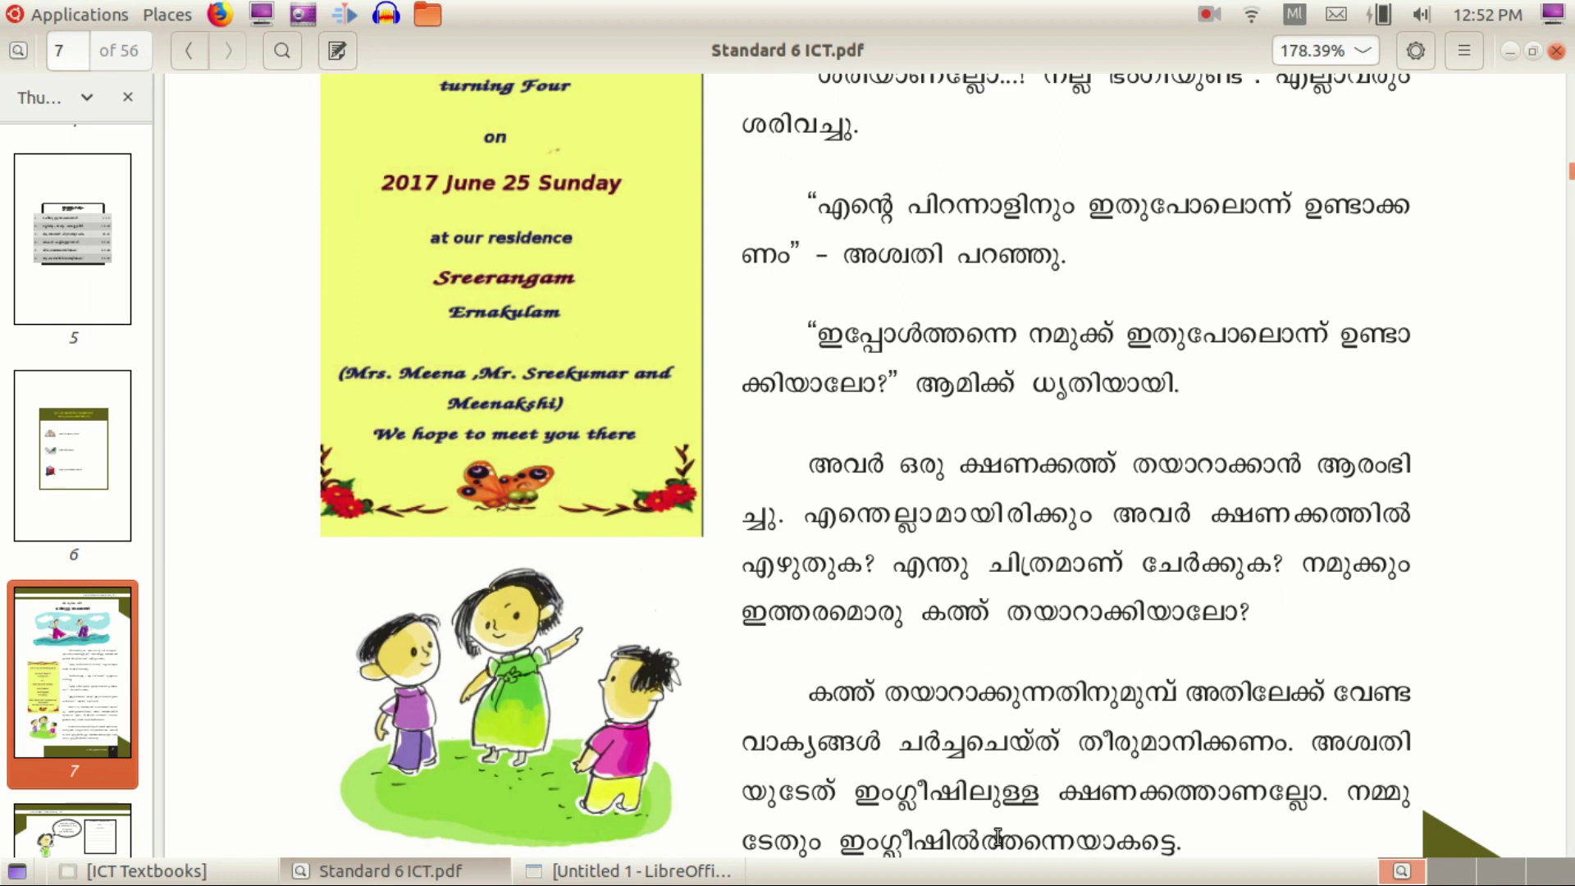
scroll(899, 722, "down", 1)
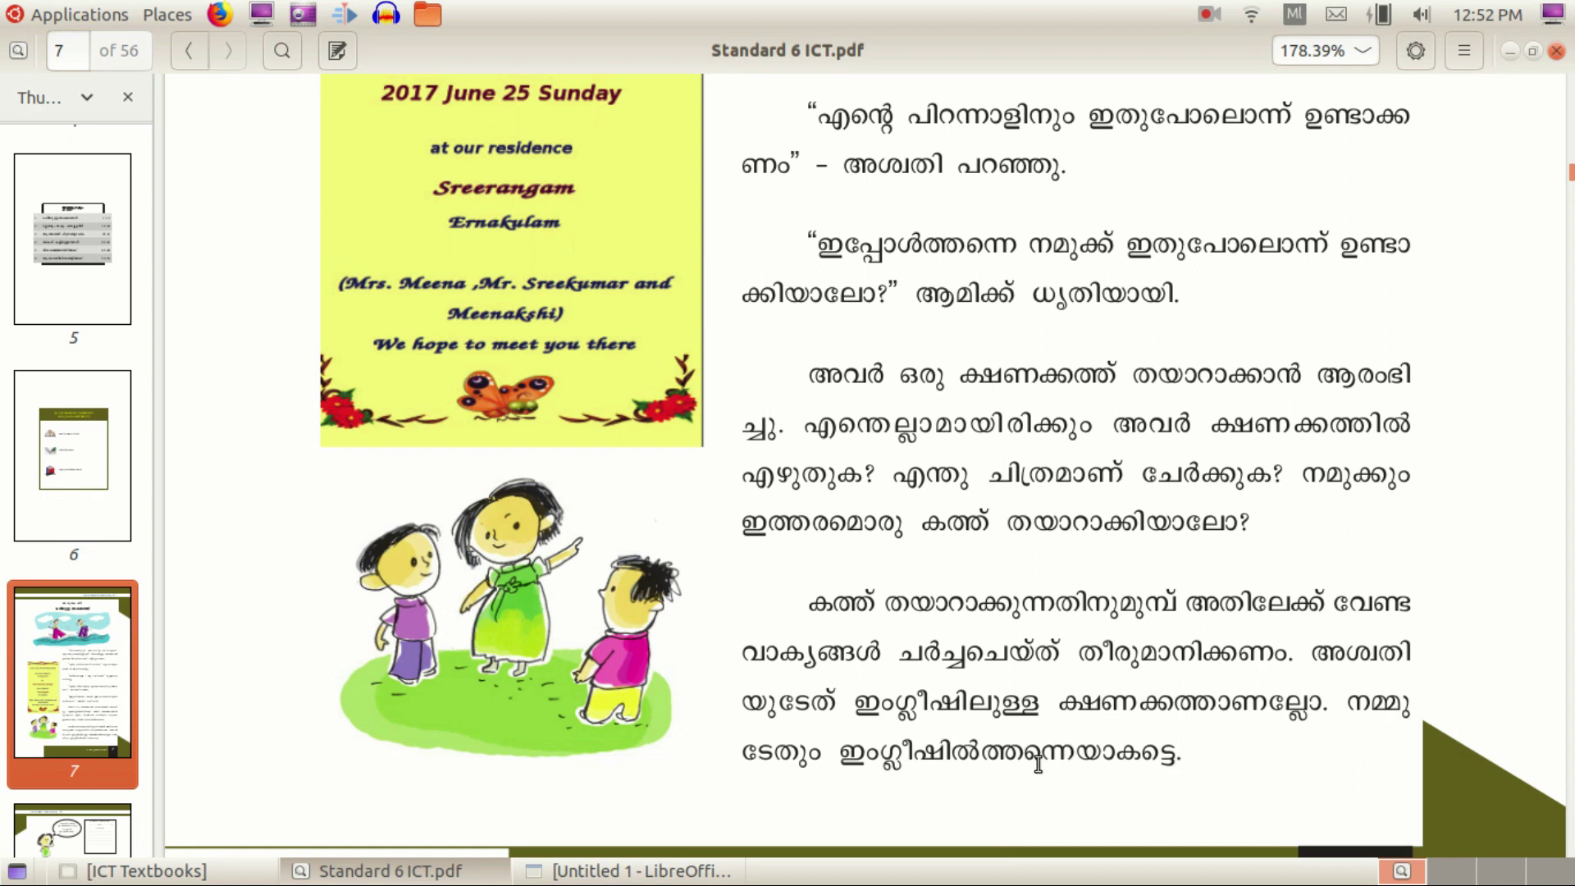
scroll(973, 702, "down", 2)
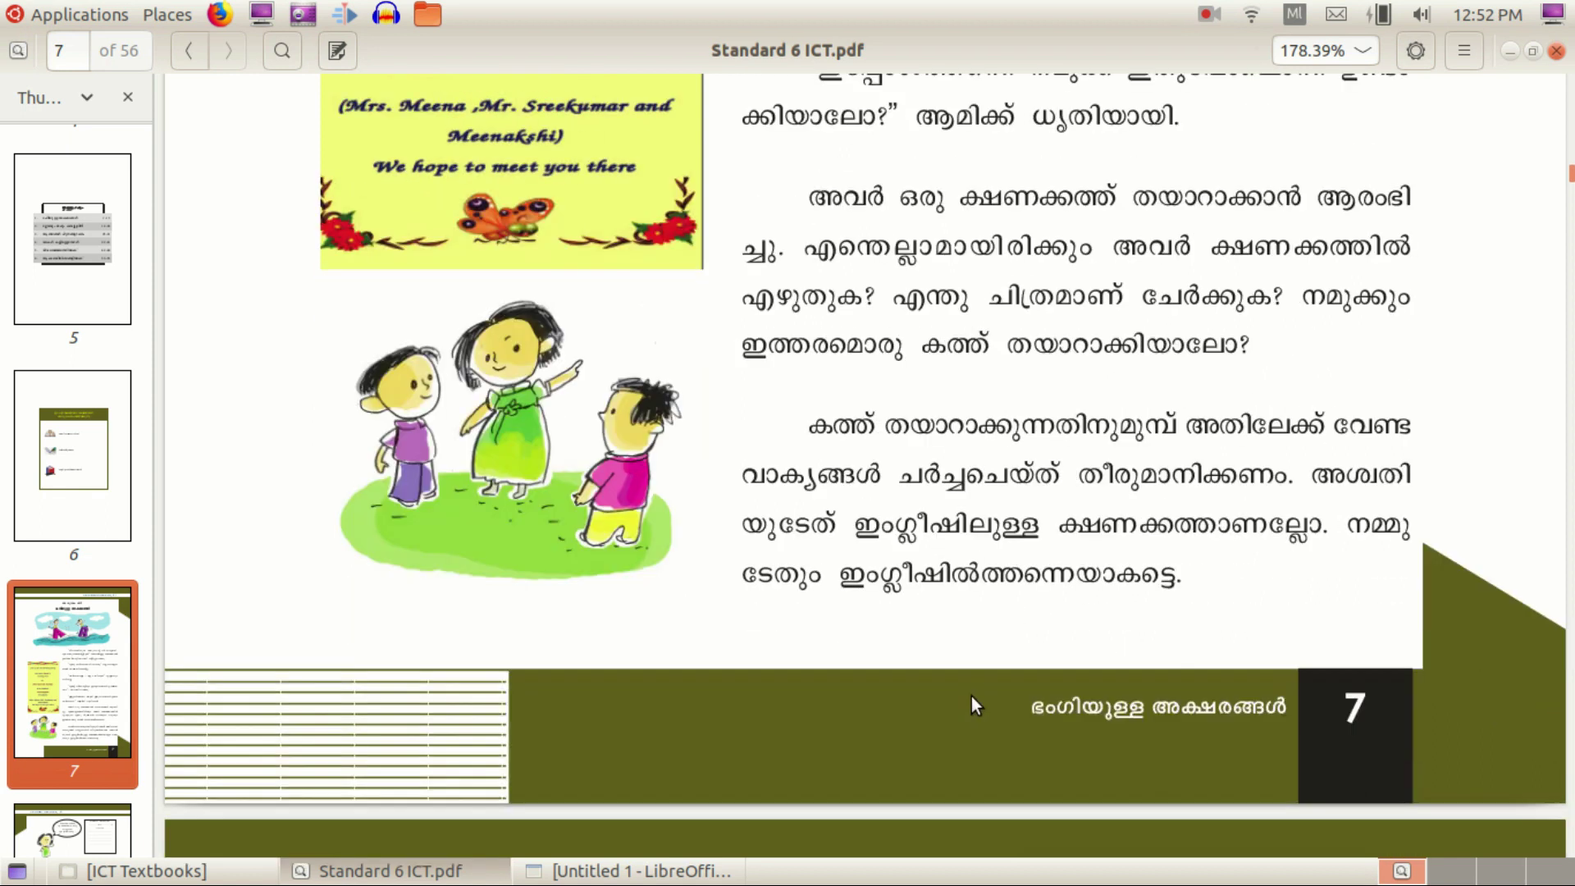
scroll(1105, 581, "down", 5)
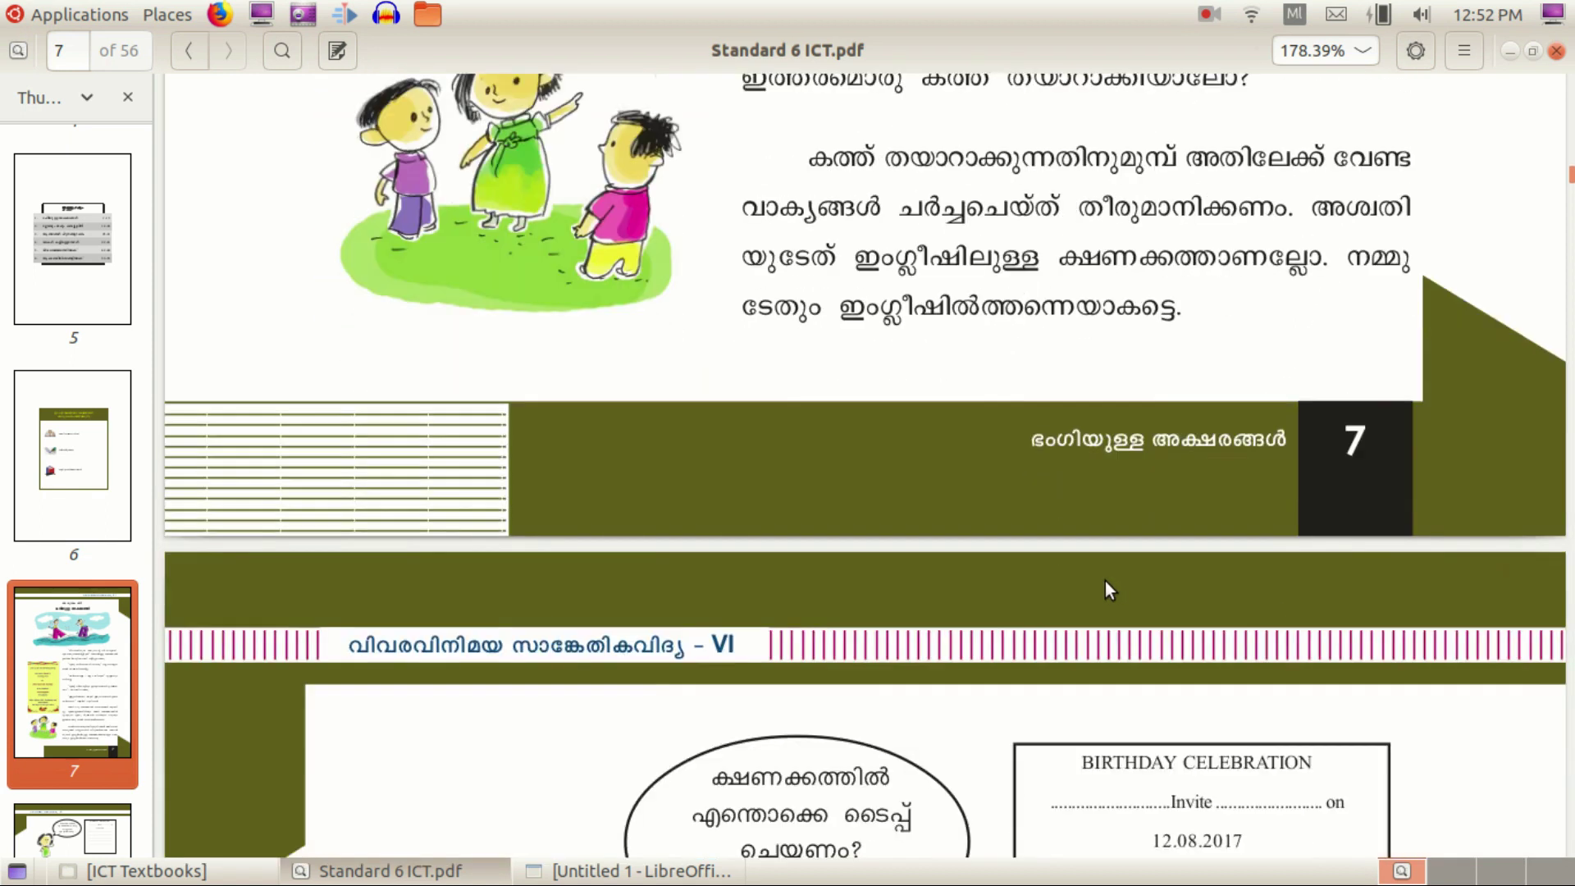
scroll(1081, 573, "down", 4)
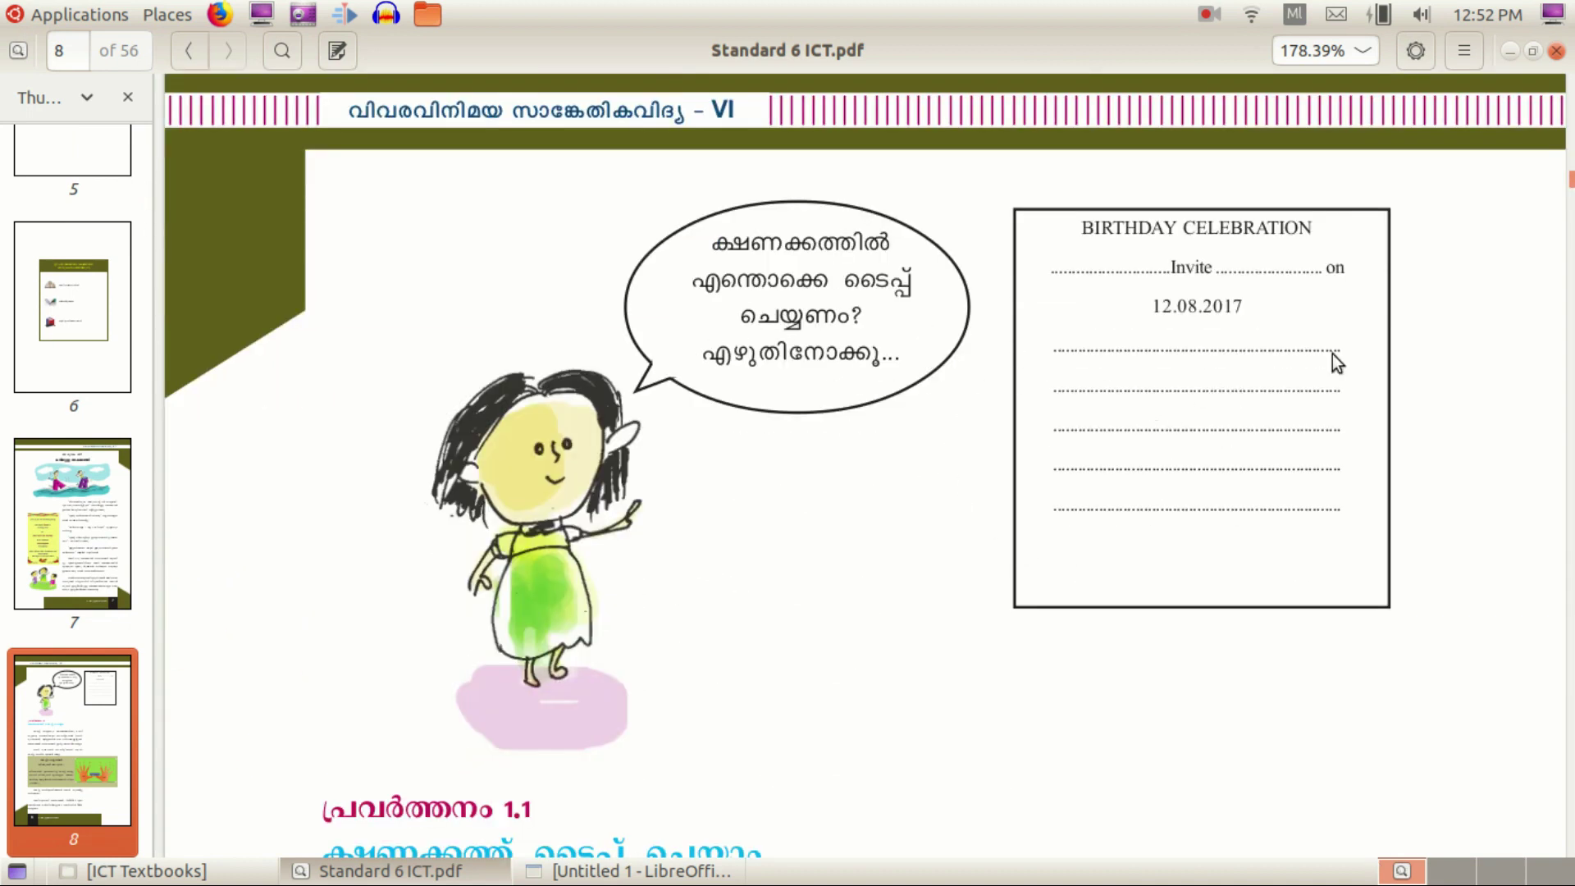
Step: Scroll down page 8 to the finger-placement figure and the 'save as invitation' note
scroll(990, 463, "down", 1)
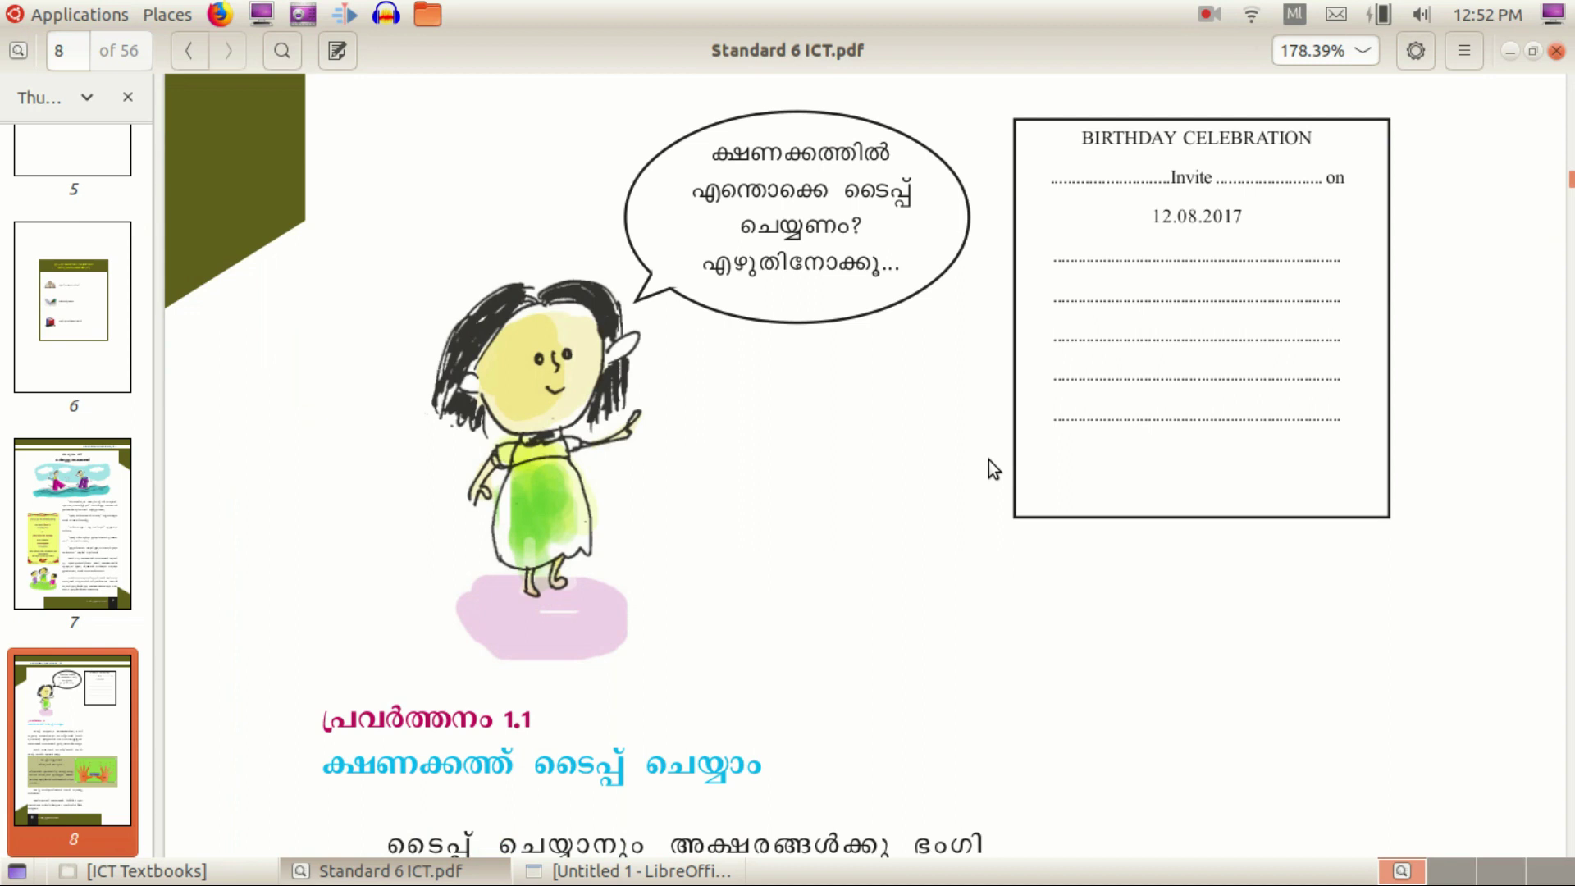
scroll(988, 459, "down", 6)
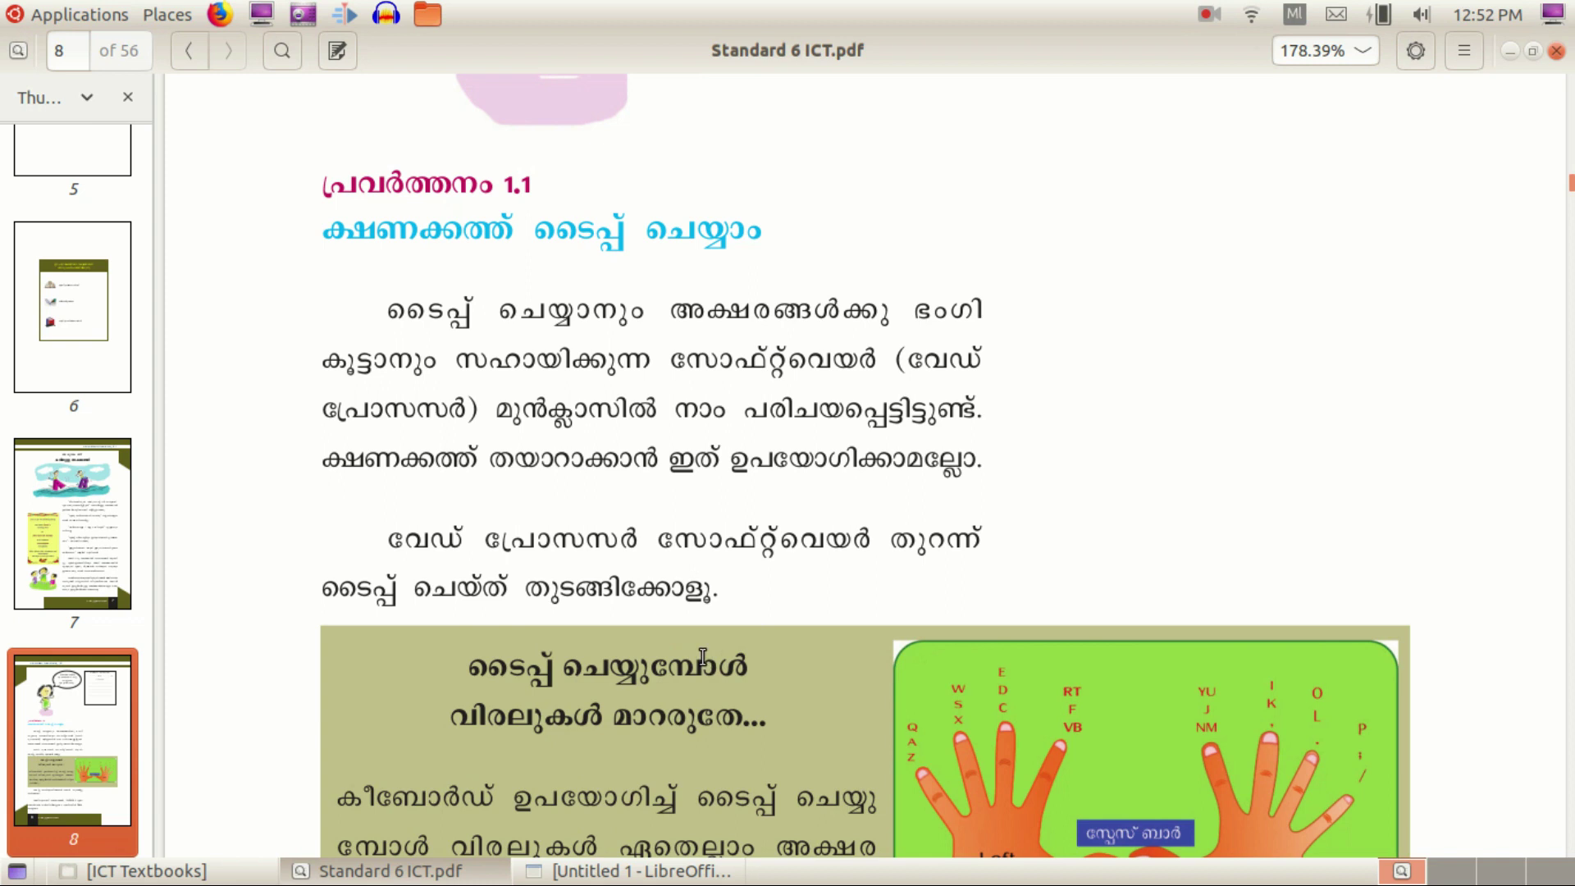
scroll(703, 656, "down", 3)
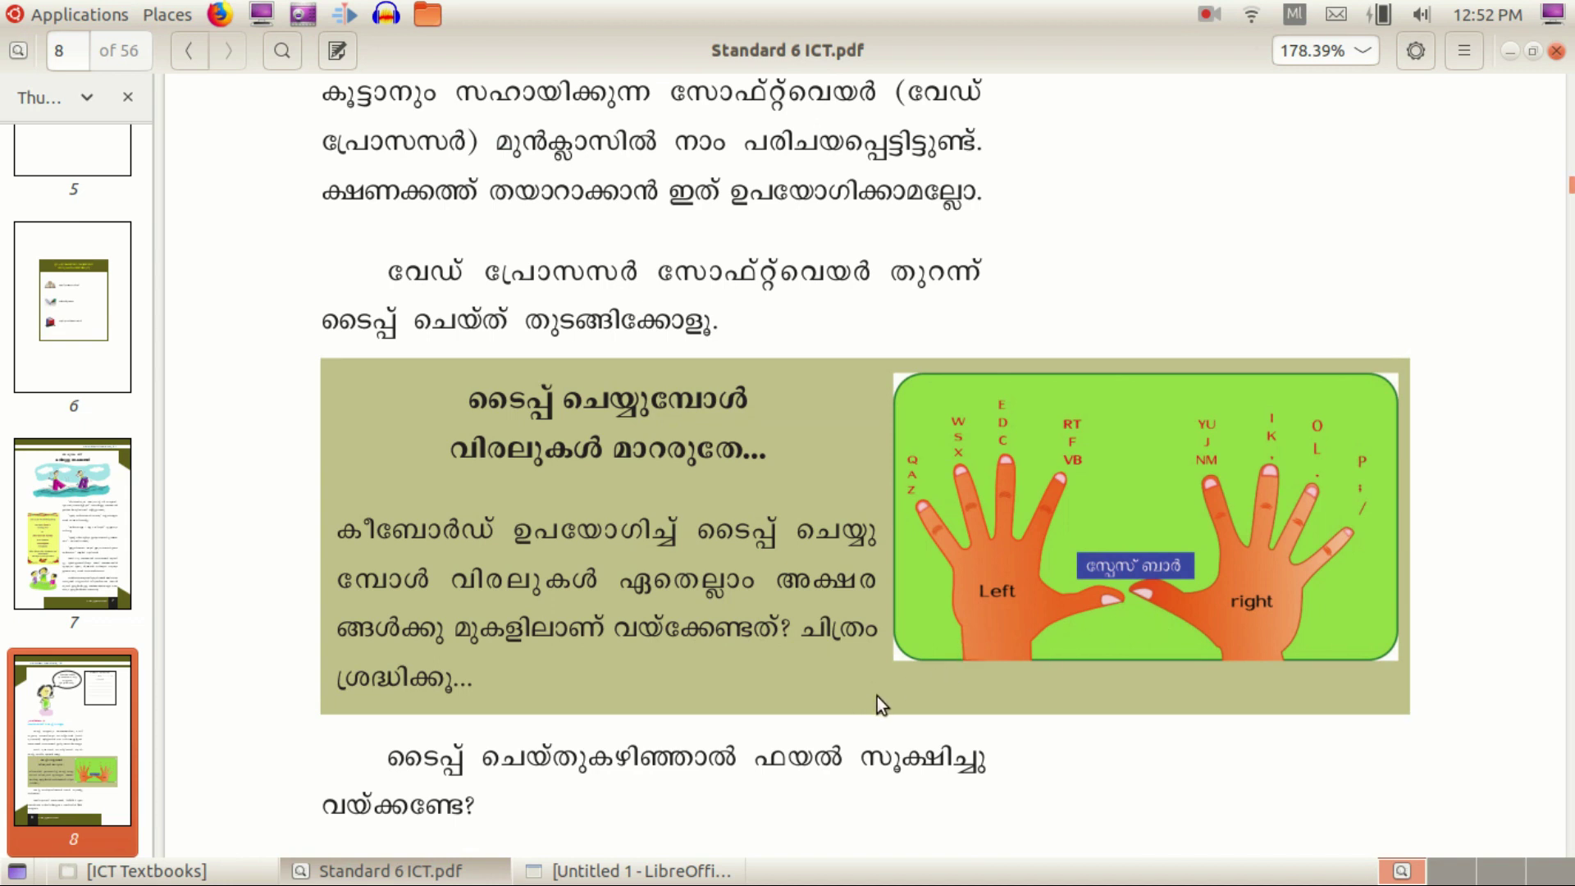
scroll(789, 619, "down", 1)
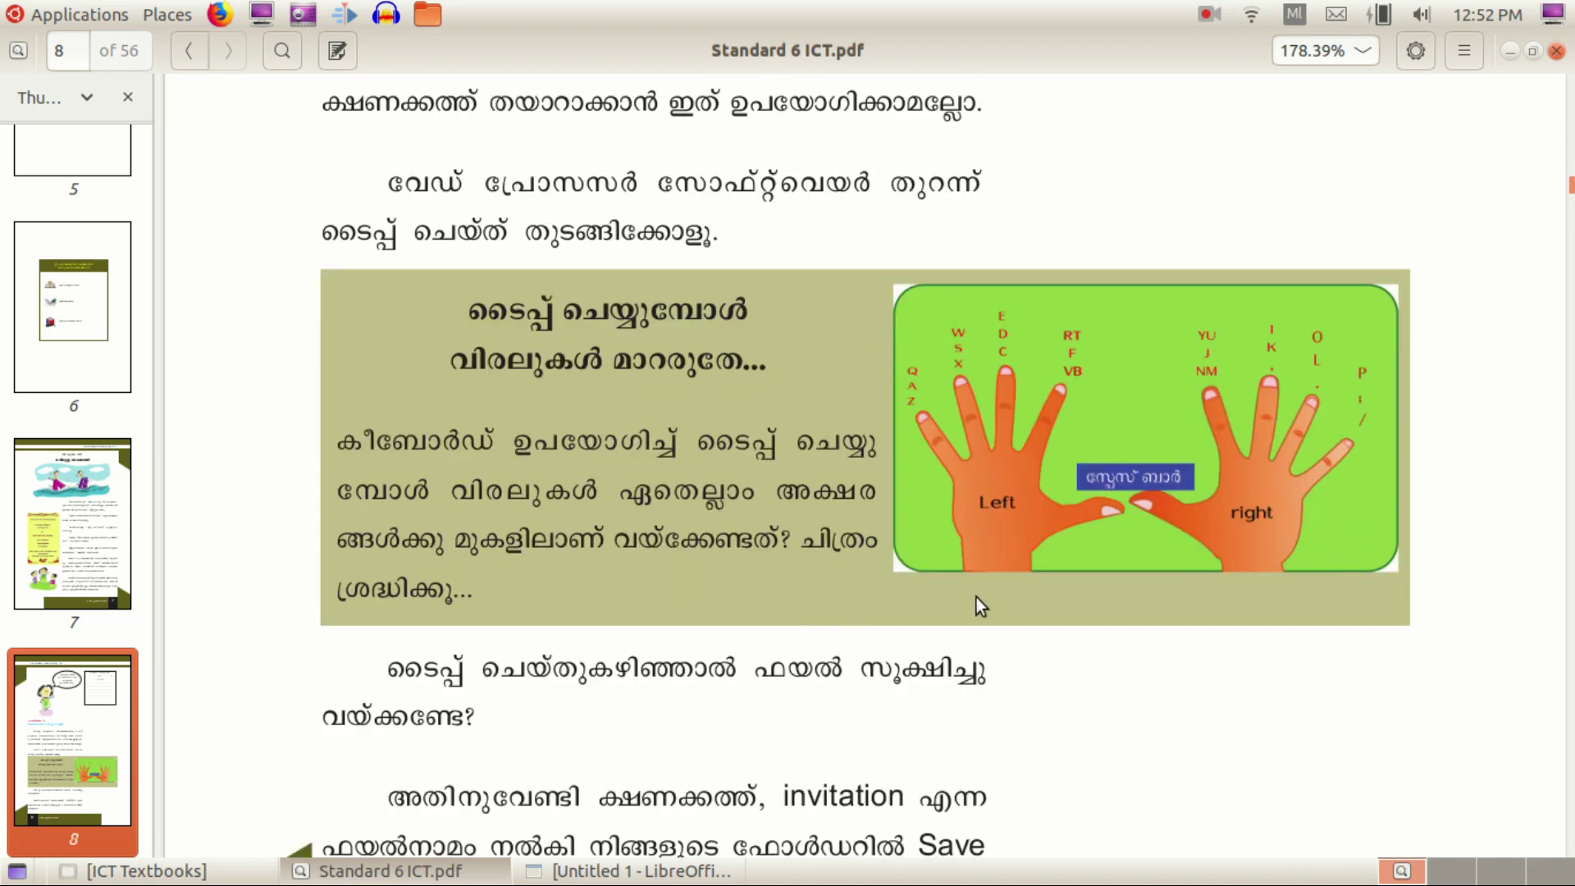
scroll(835, 609, "down", 1)
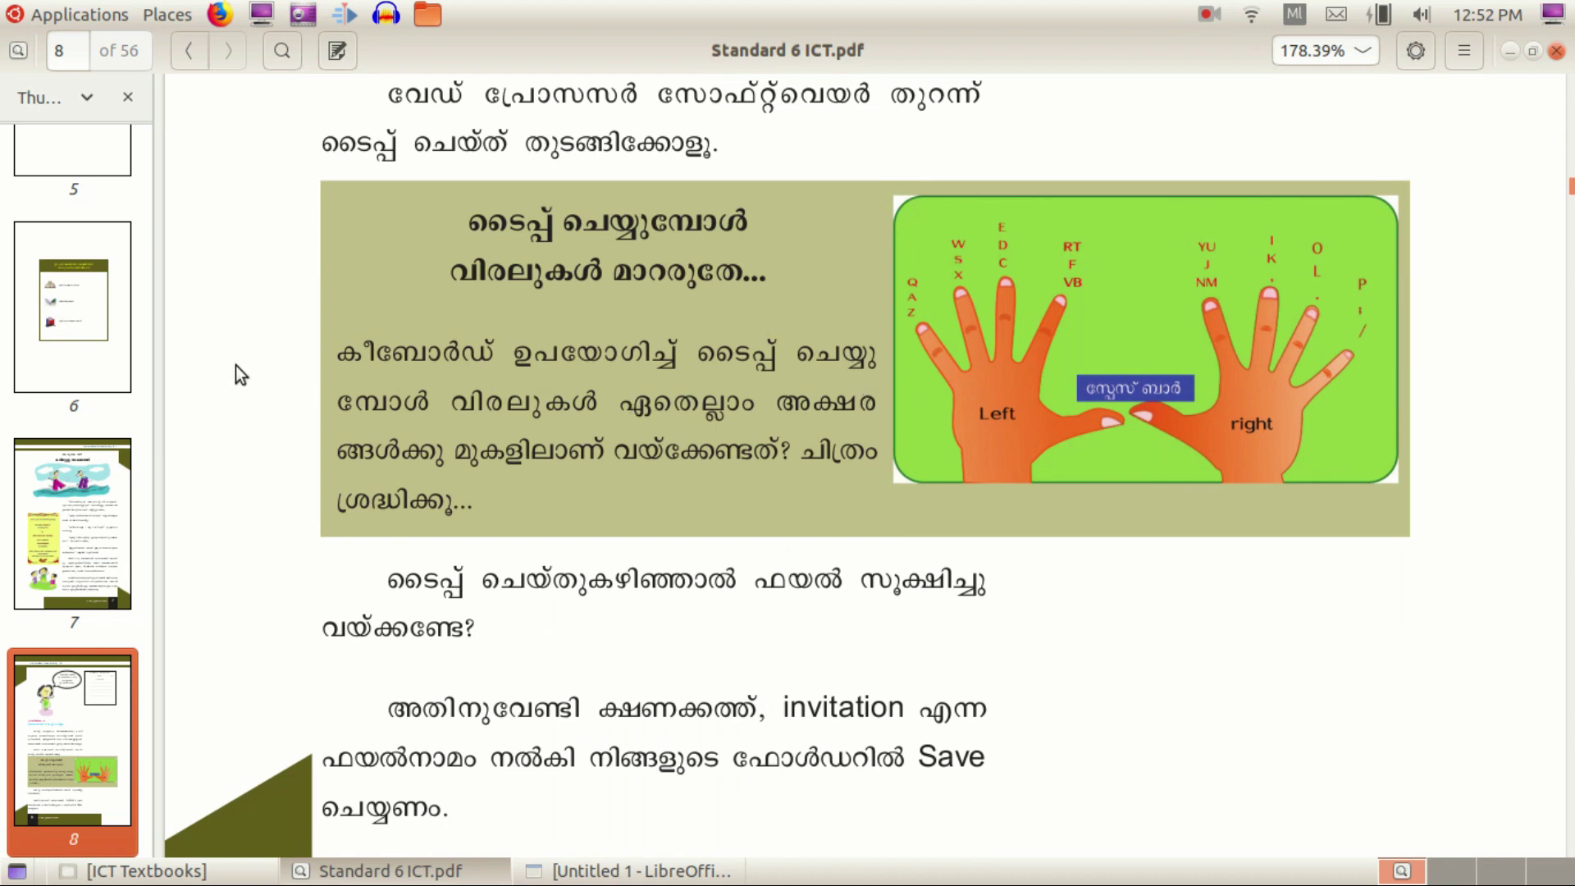
Step: Launch LibreOffice Writer from Applications > Office for a new blank document
left_click(68, 14)
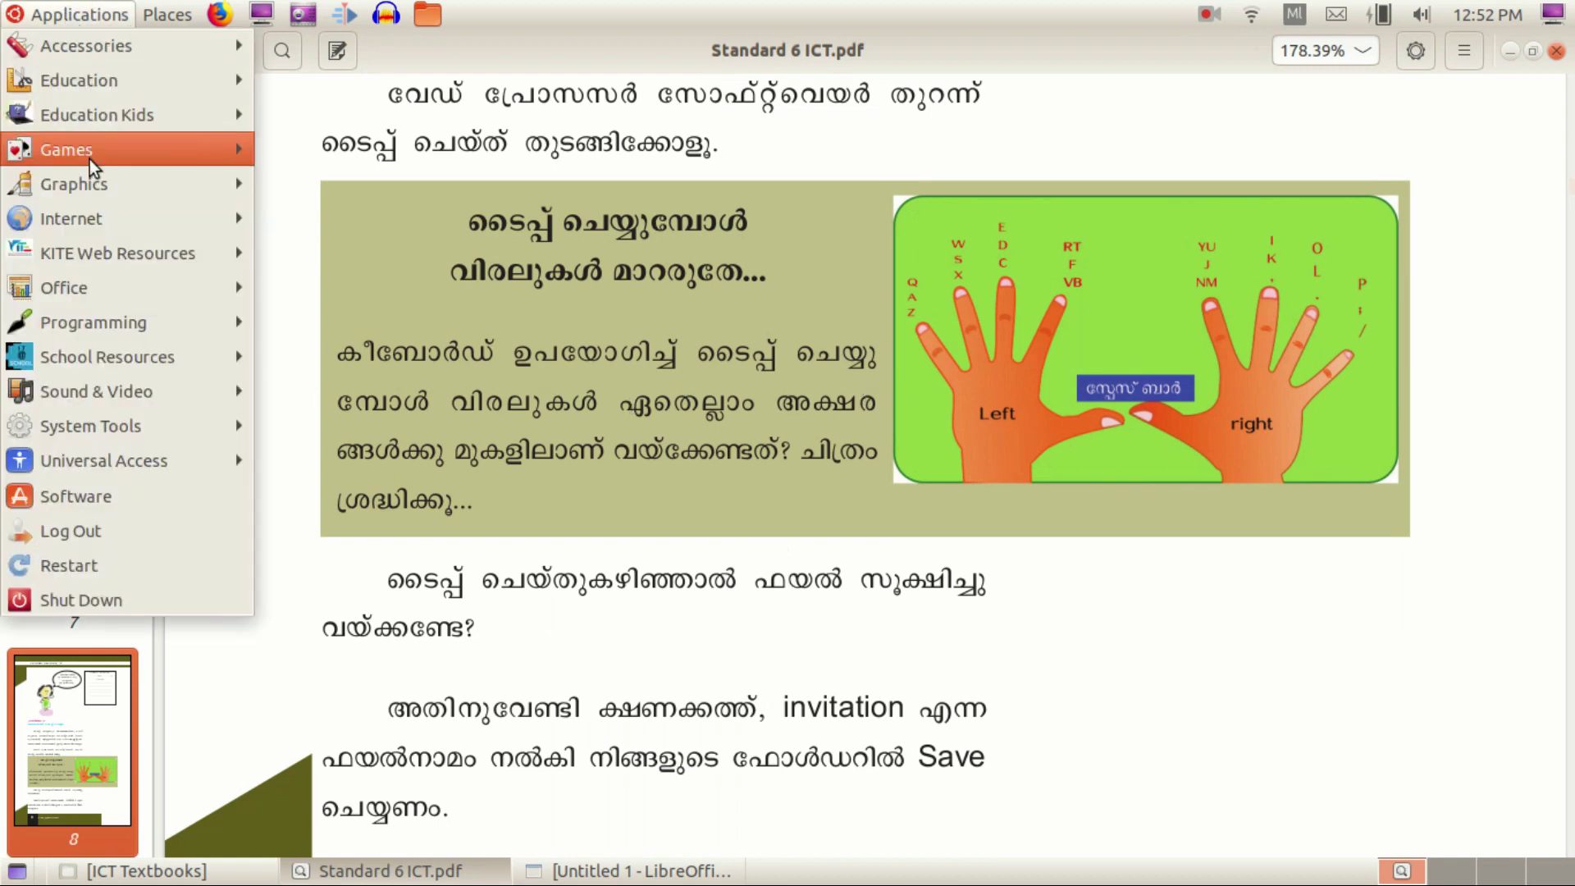
mouse_move(170, 302)
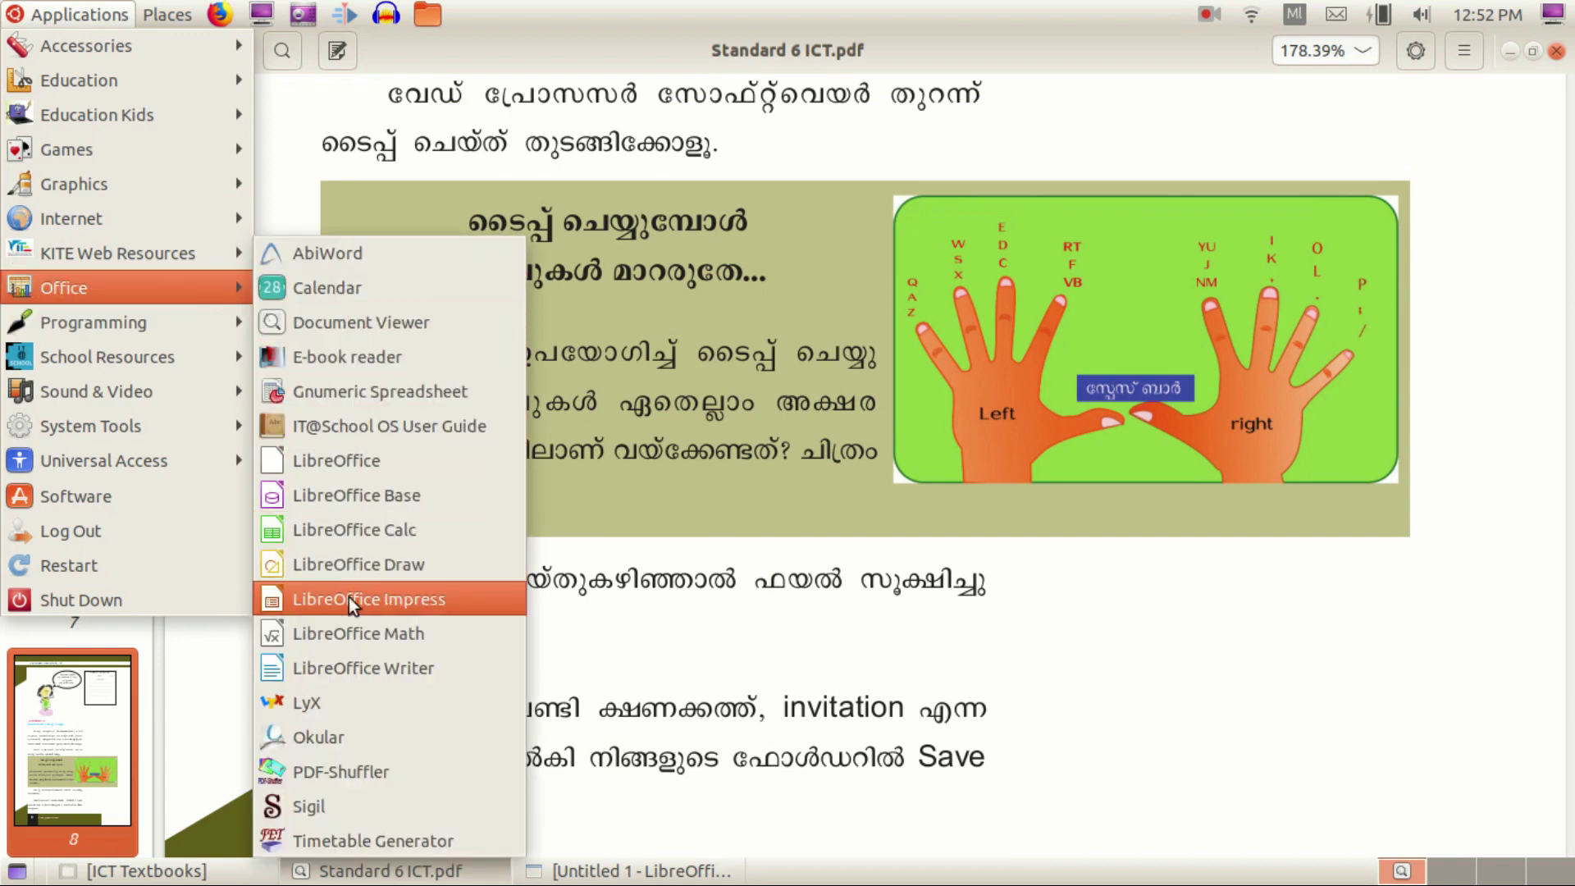
left_click(386, 666)
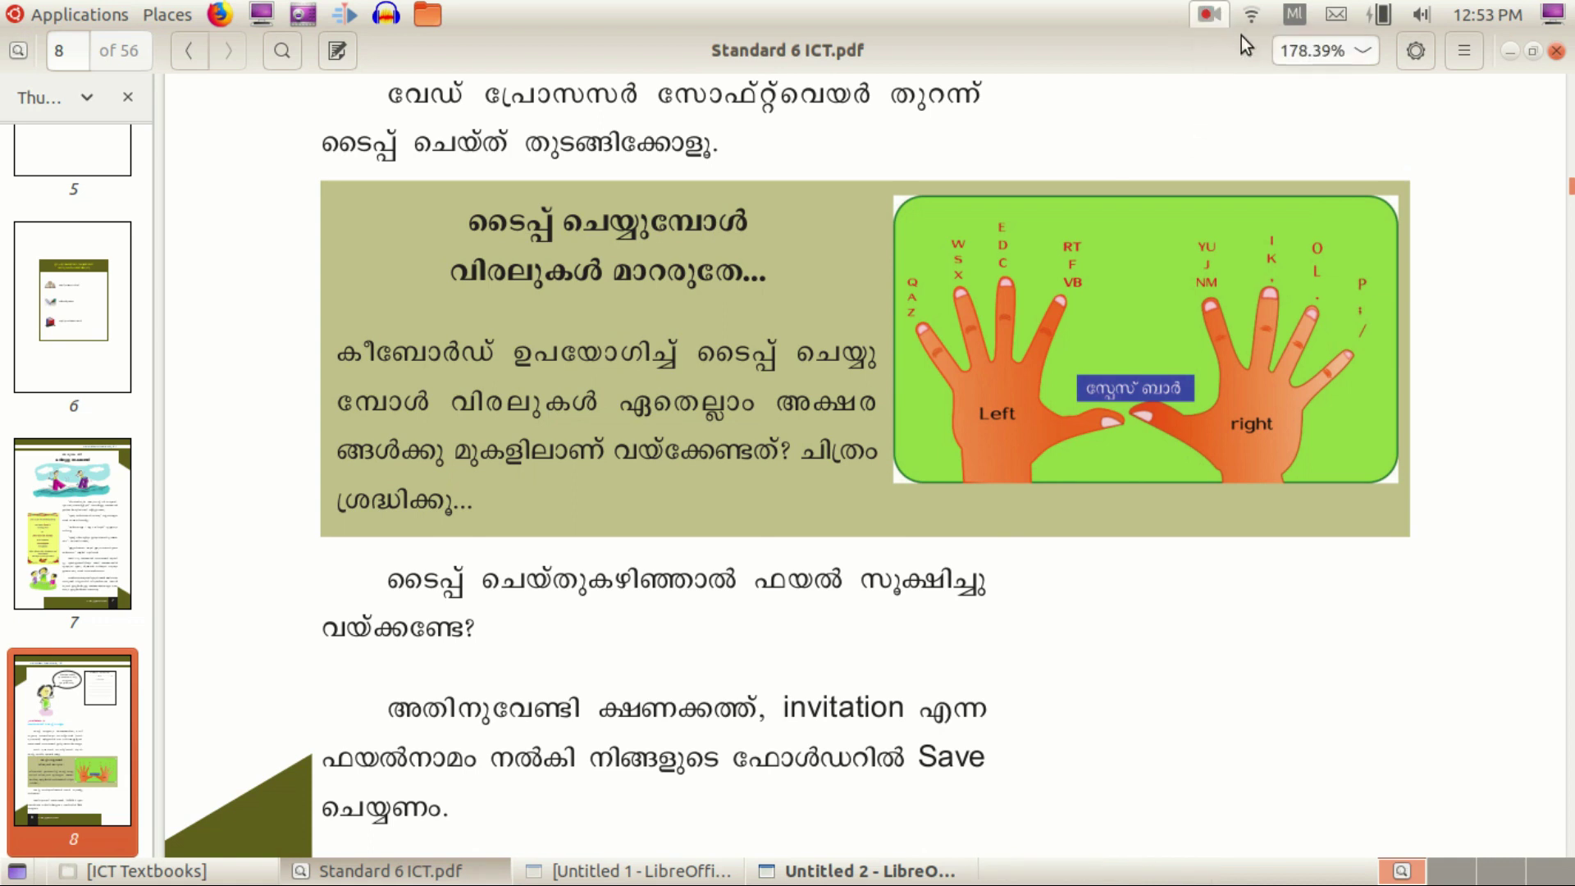
left_click(1209, 14)
left_click(1235, 72)
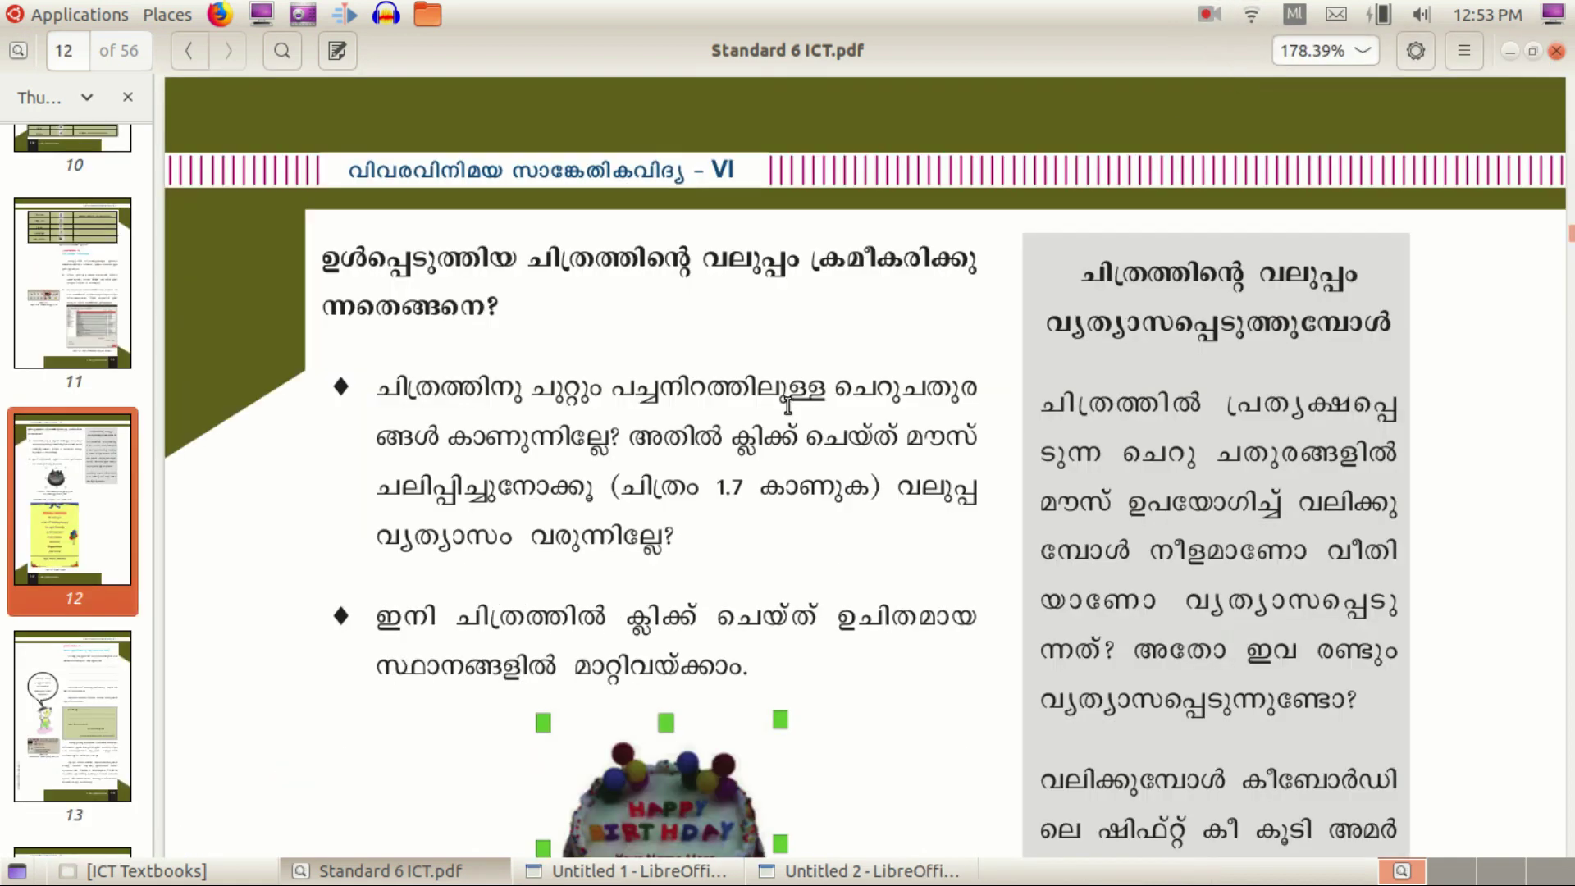
scroll(763, 394, "down", 10)
scroll(627, 343, "down", 1)
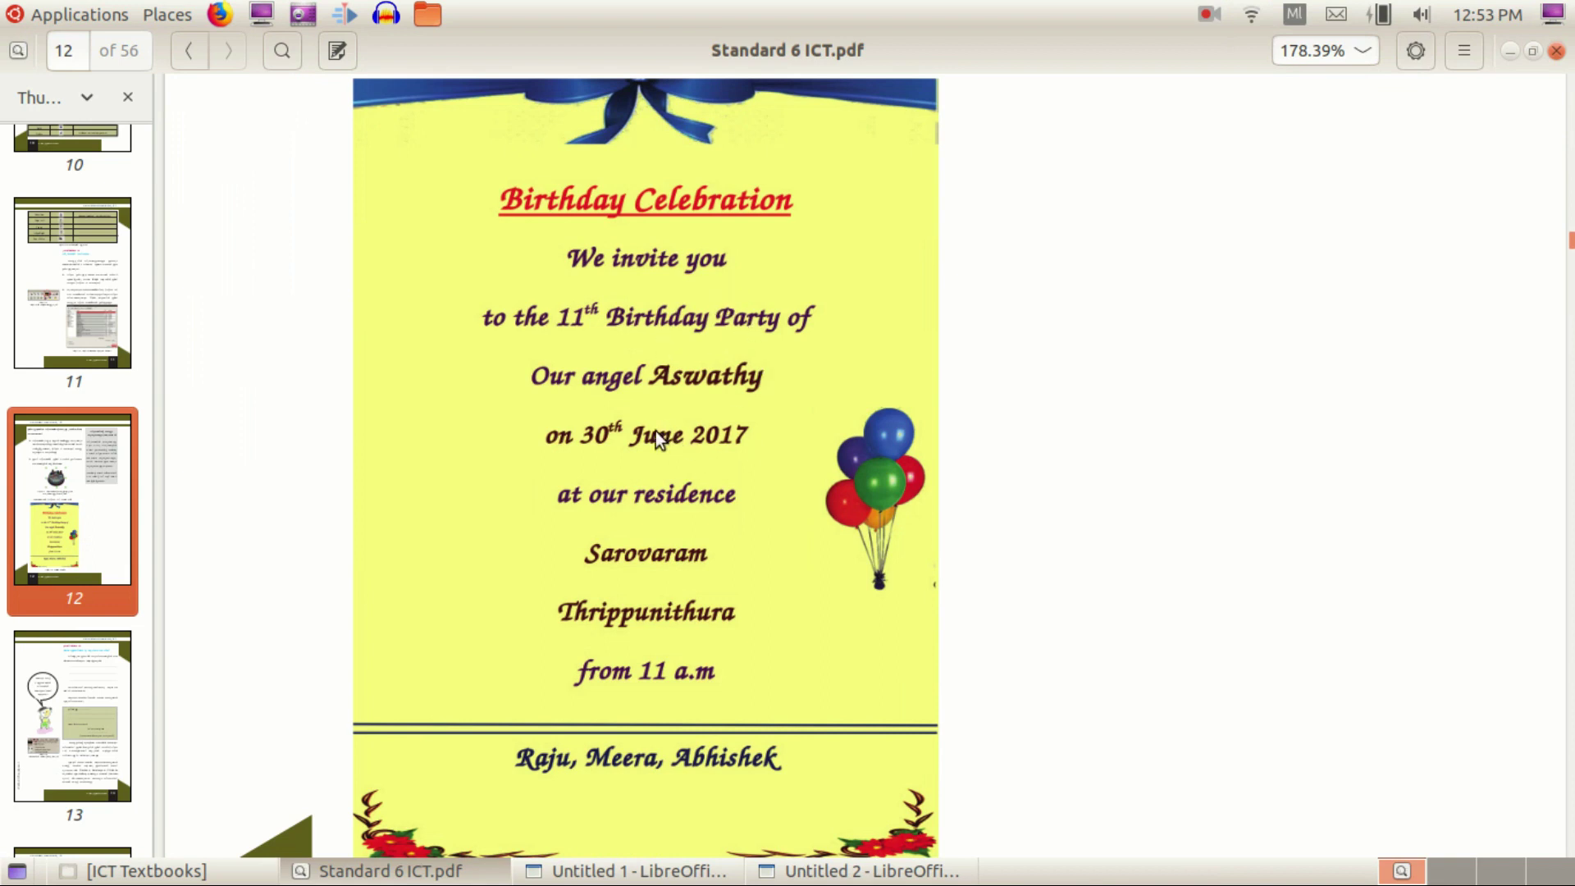
scroll(711, 468, "down", 2)
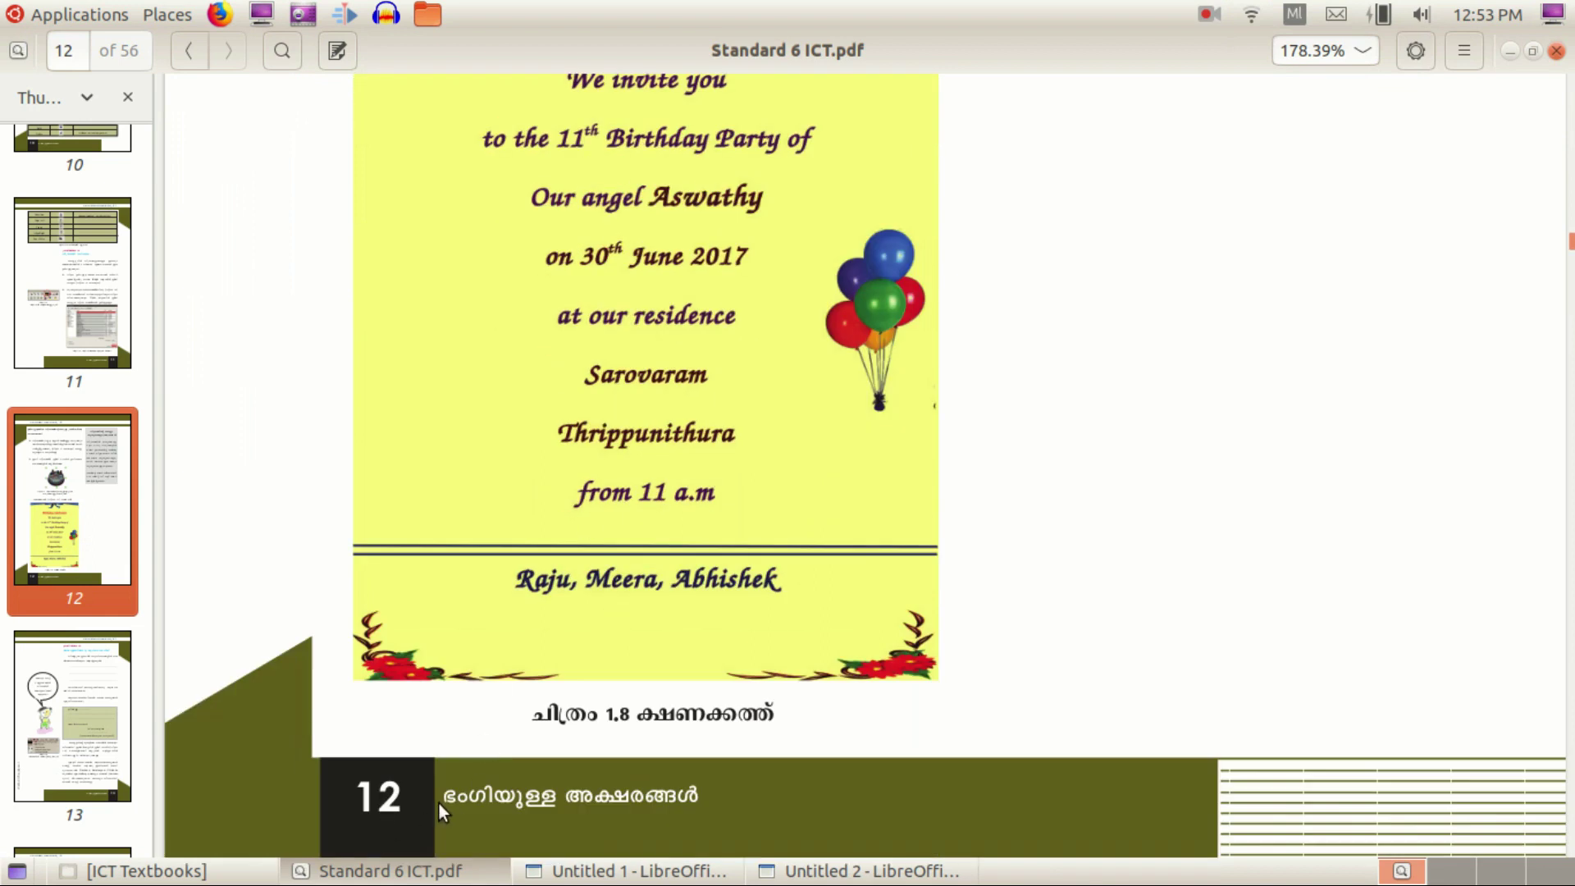
scroll(626, 373, "up", 1)
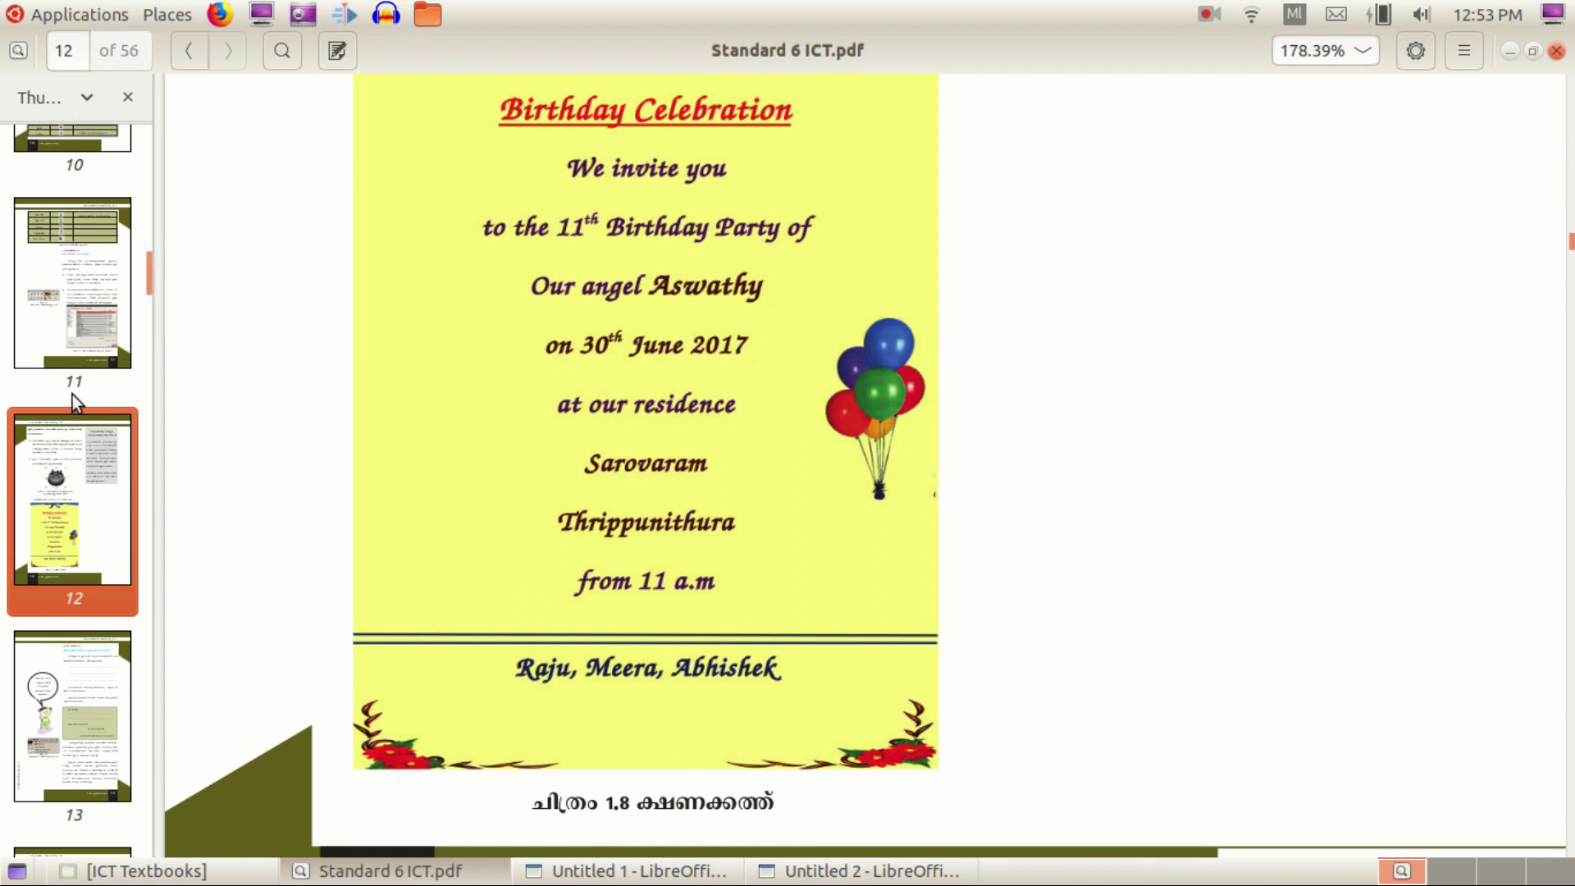
scroll(69, 397, "up", 10)
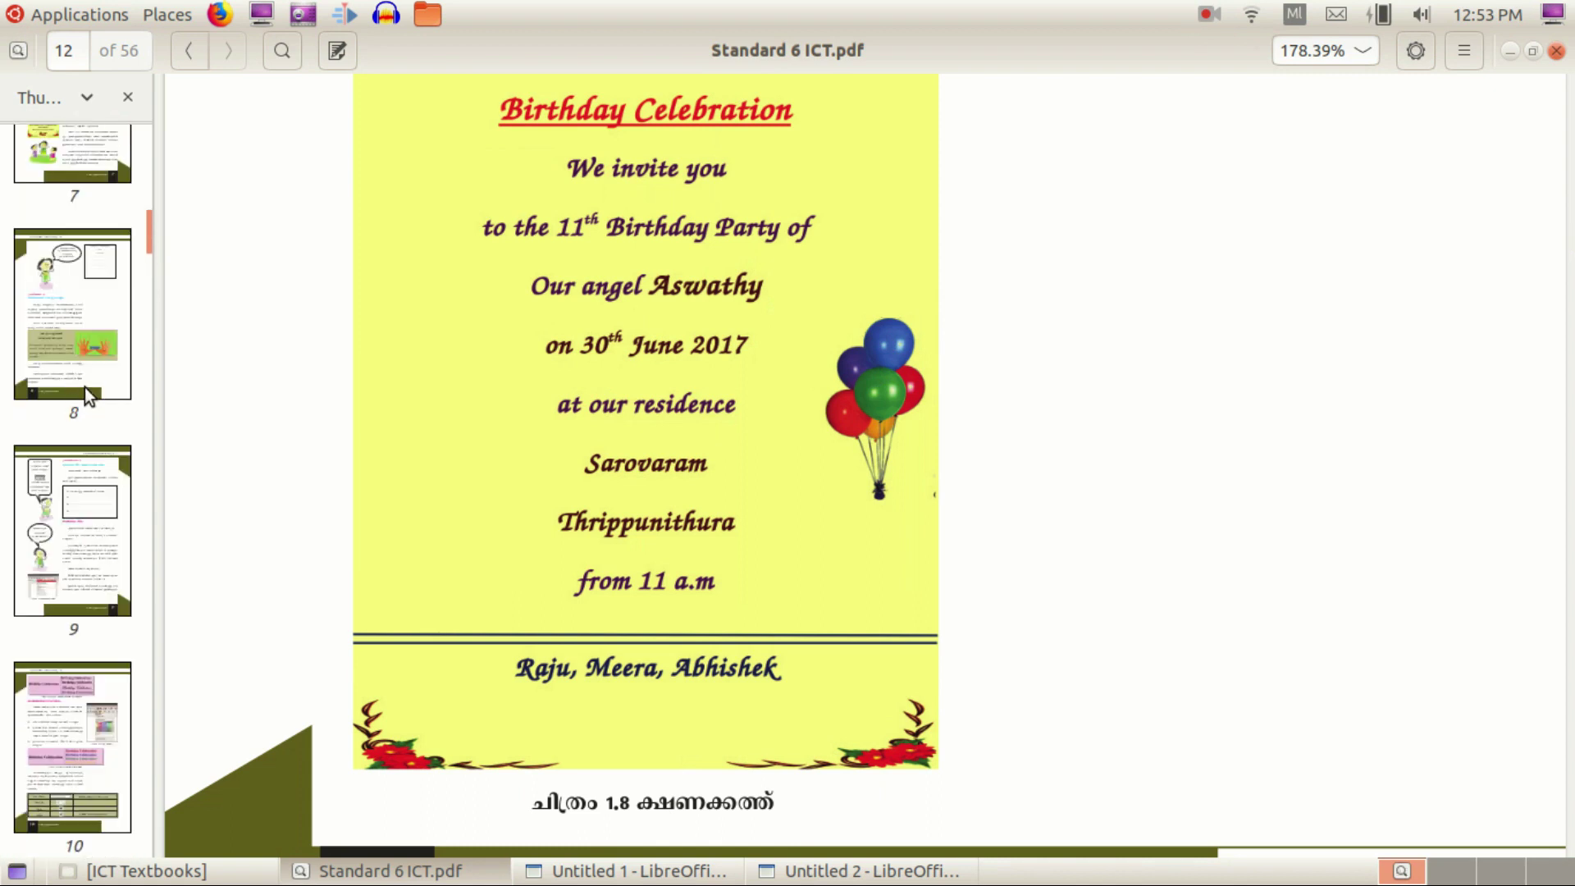
left_click(86, 392)
scroll(656, 623, "down", 8)
scroll(638, 596, "down", 2)
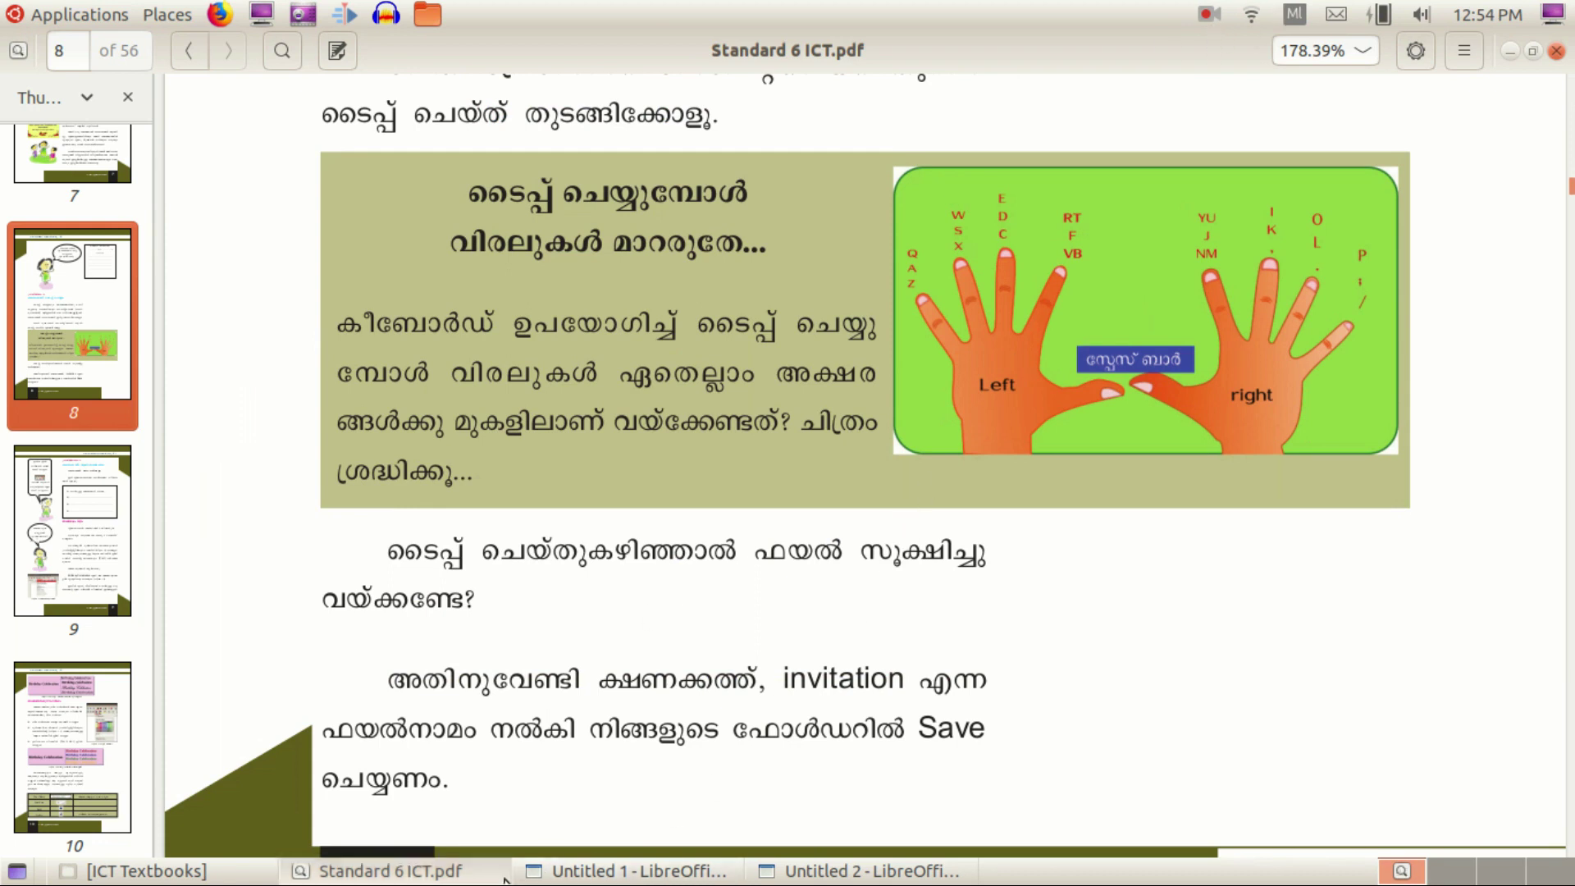
Step: Switch to the empty Untitled 2 document and change the keyboard layout to English (India)
left_click(639, 872)
left_click(859, 876)
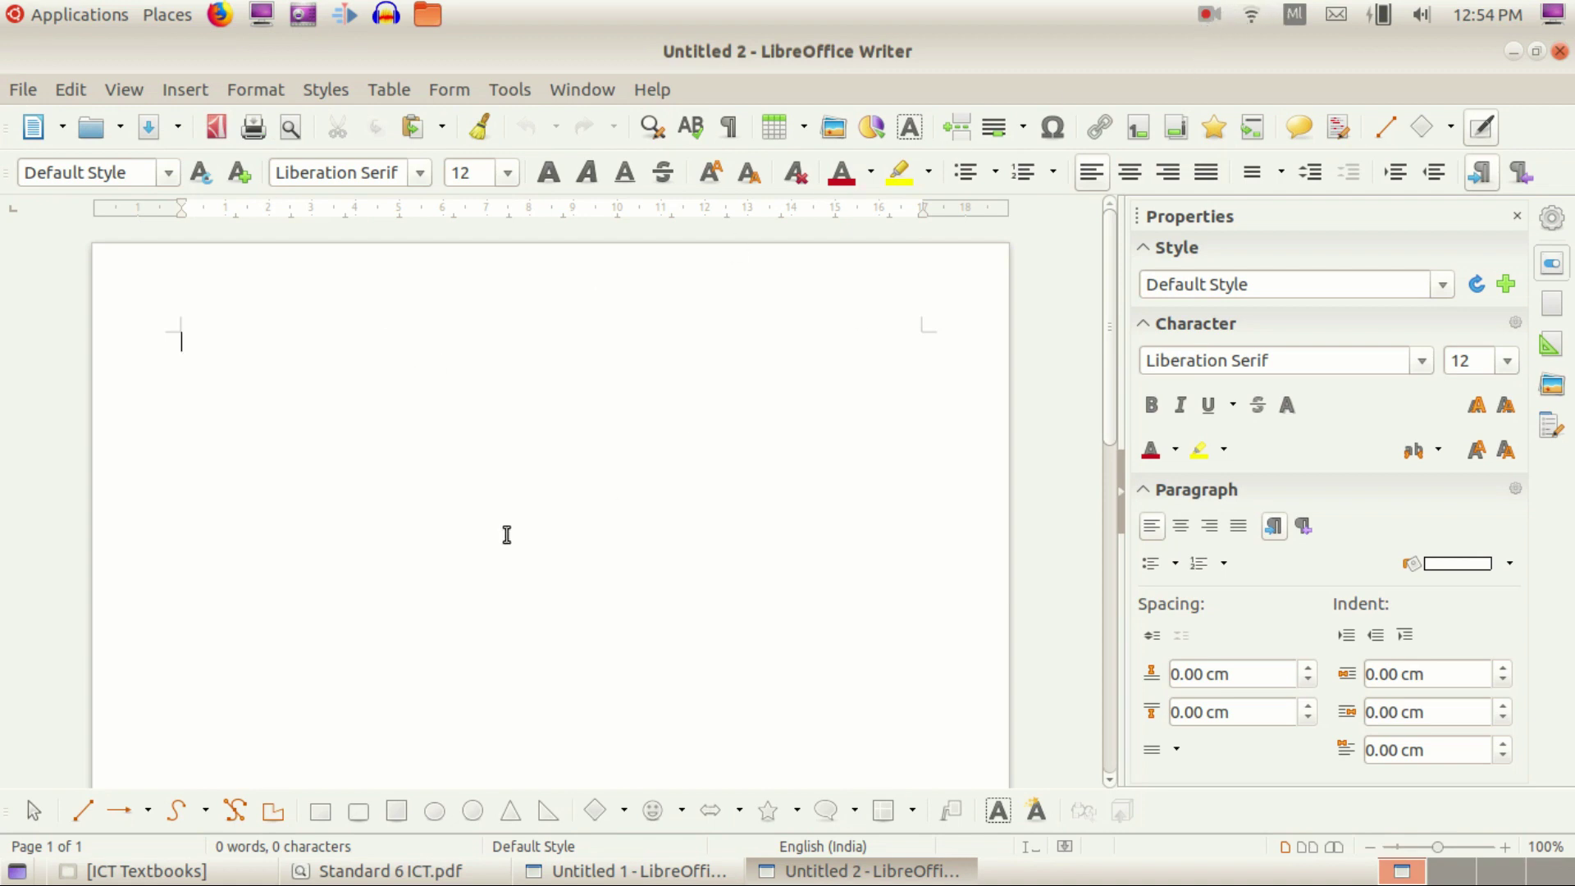
type("അ")
key("BackSpace")
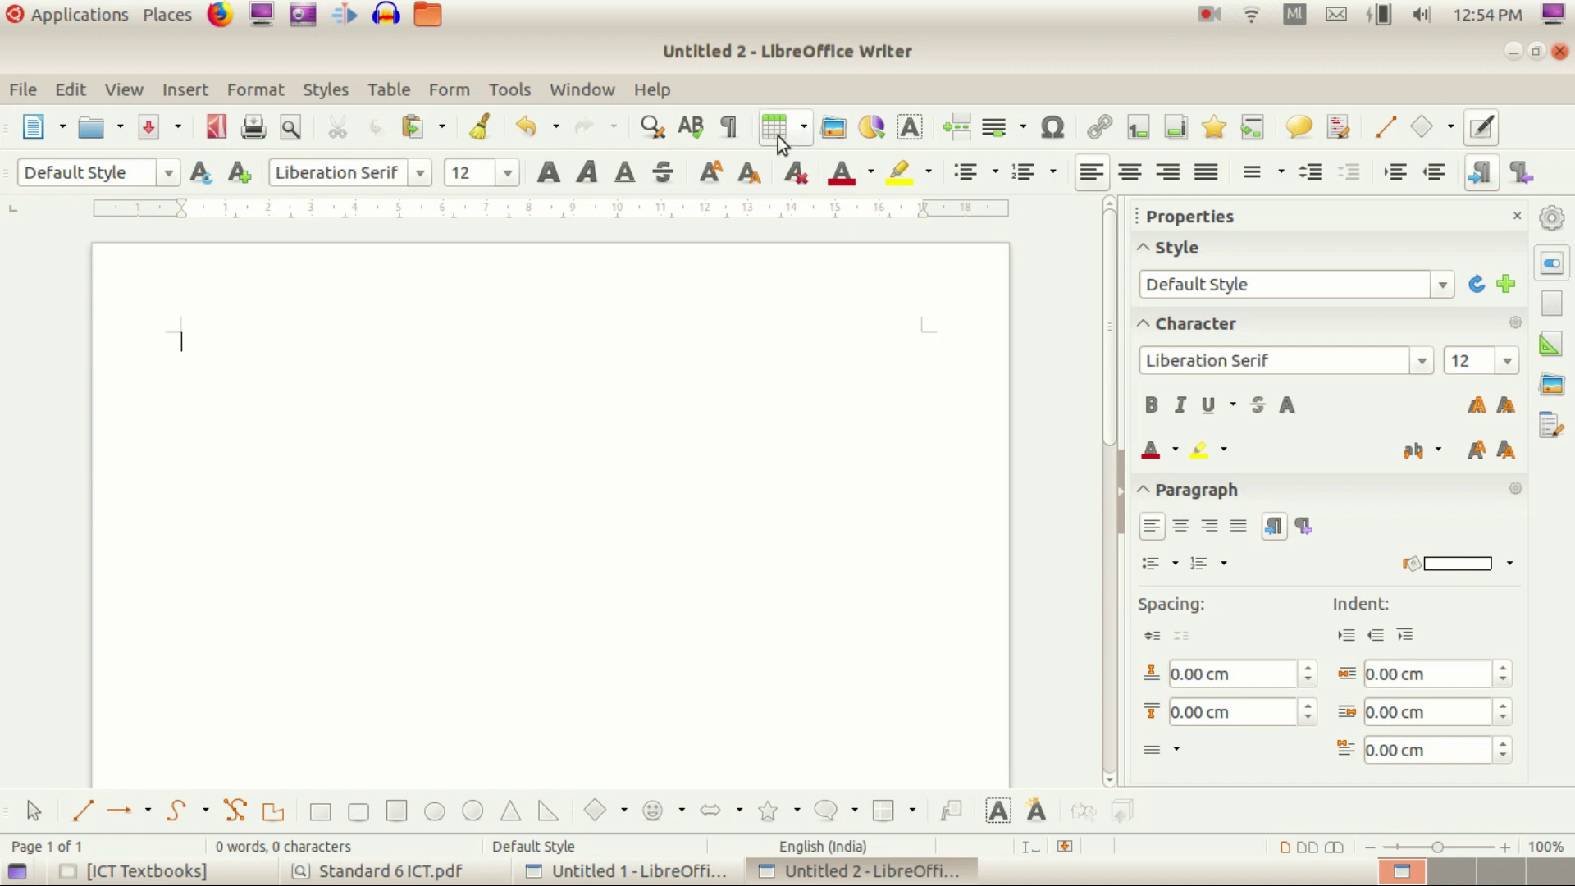
left_click(1294, 14)
left_click(1308, 42)
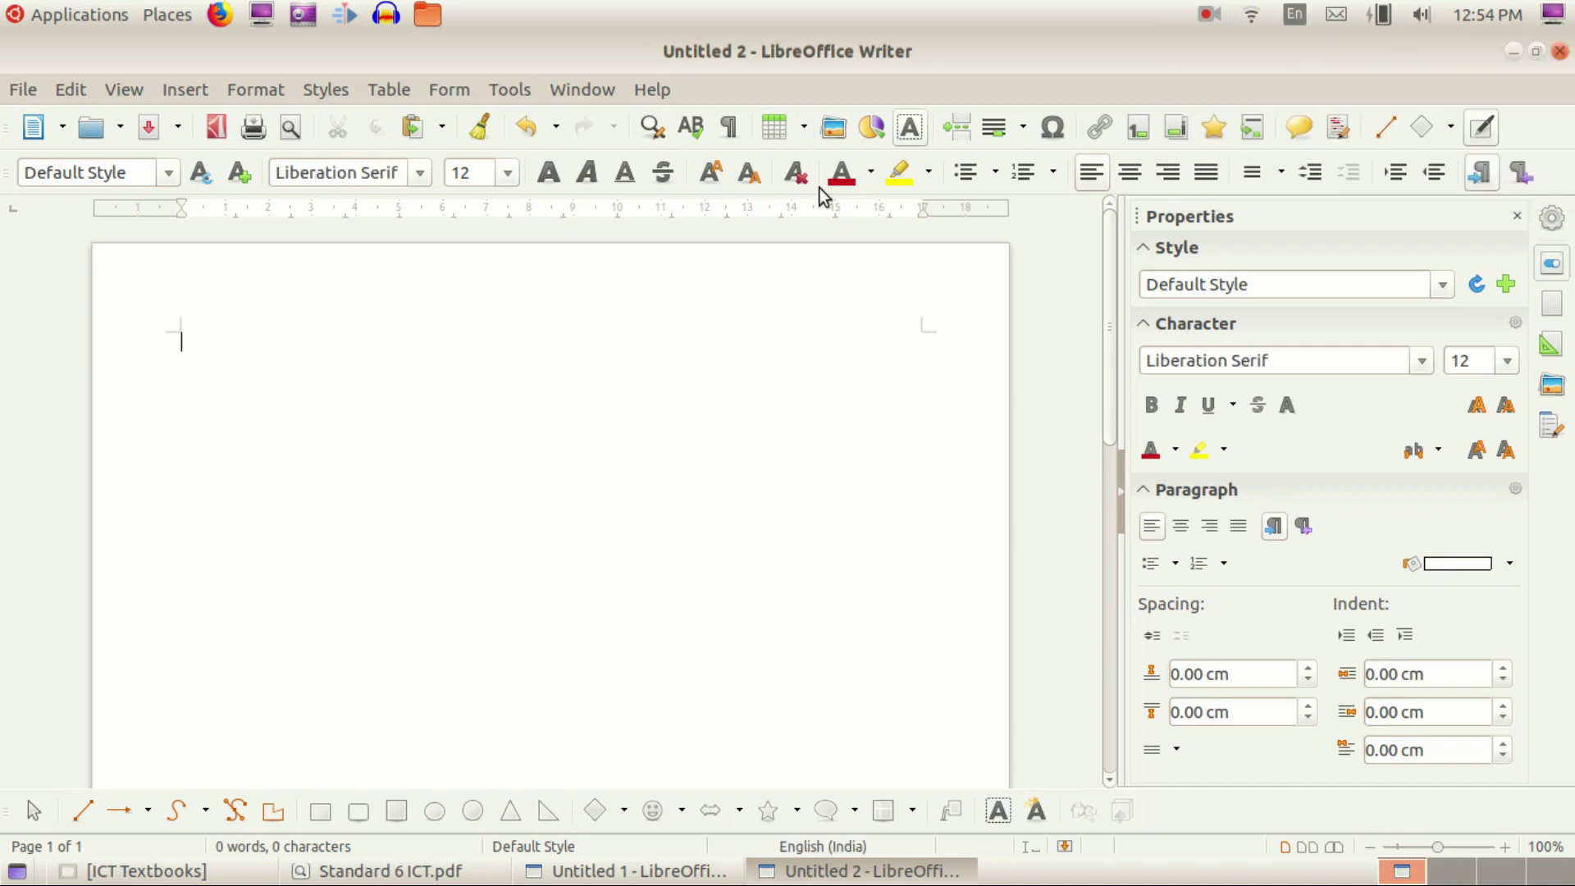
Step: Type 'Birthday Celebration' and 'We invite you to the 11', then turn on superscript
type("Bi")
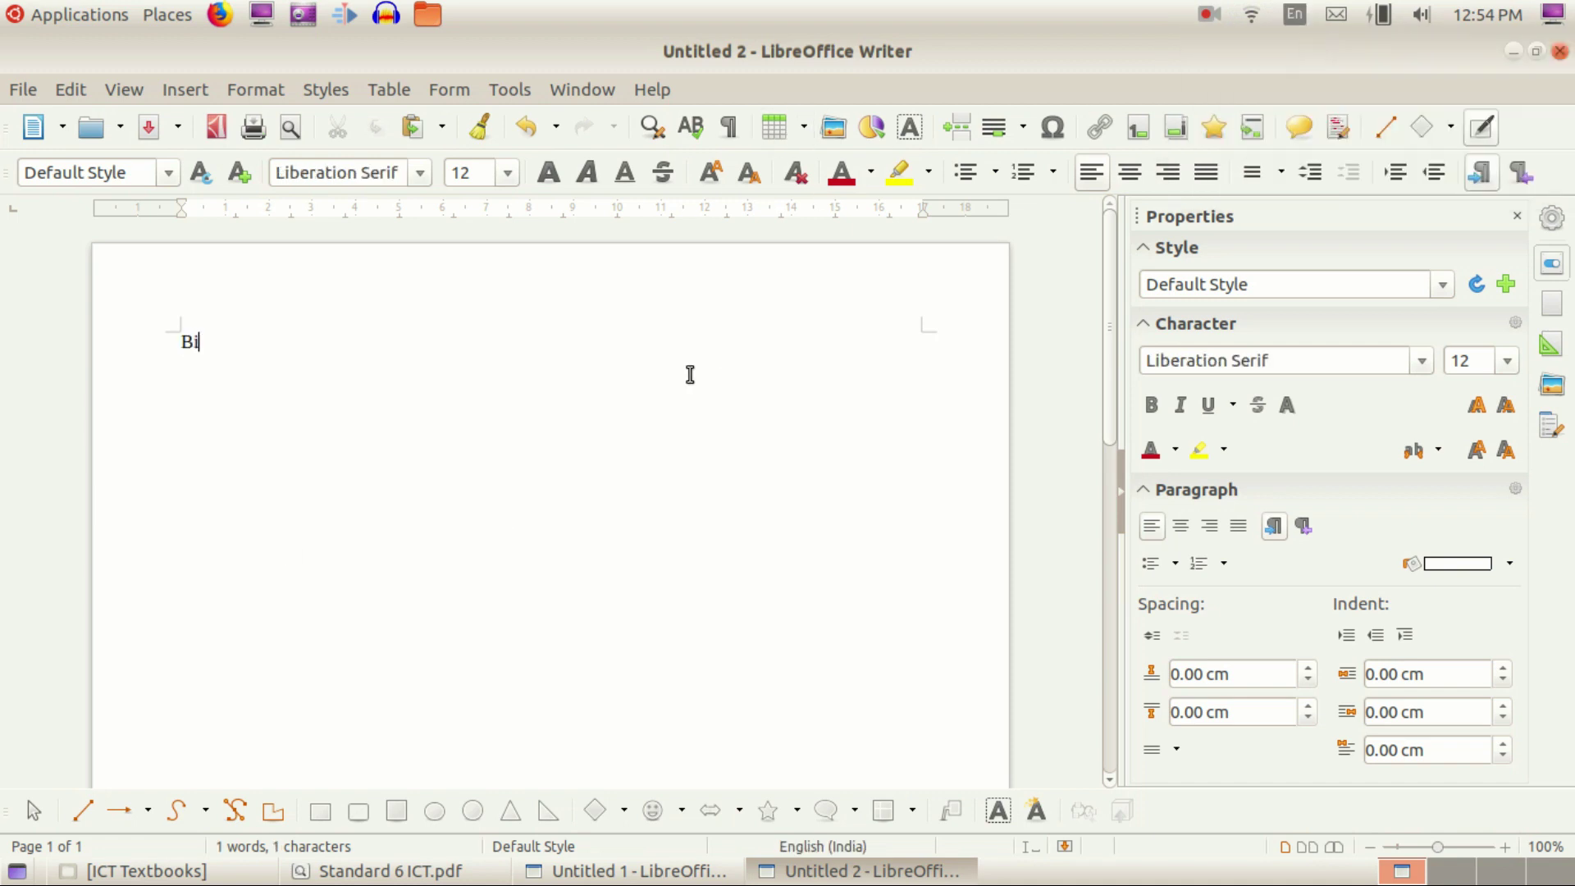
type("rthday Cele")
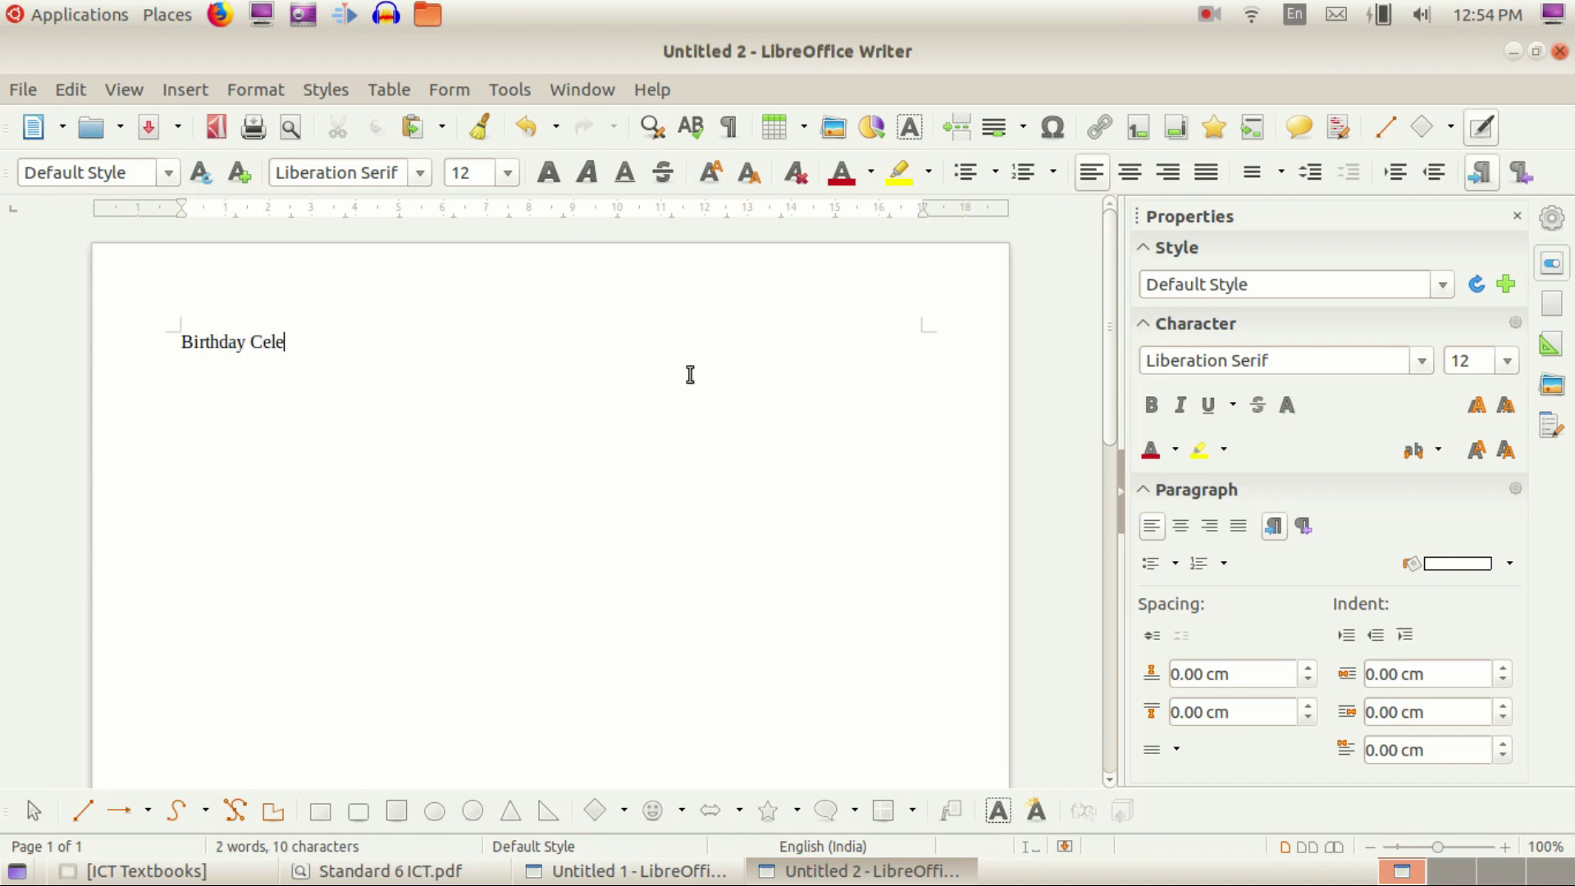
type("bration")
key("Return")
type("We invite ")
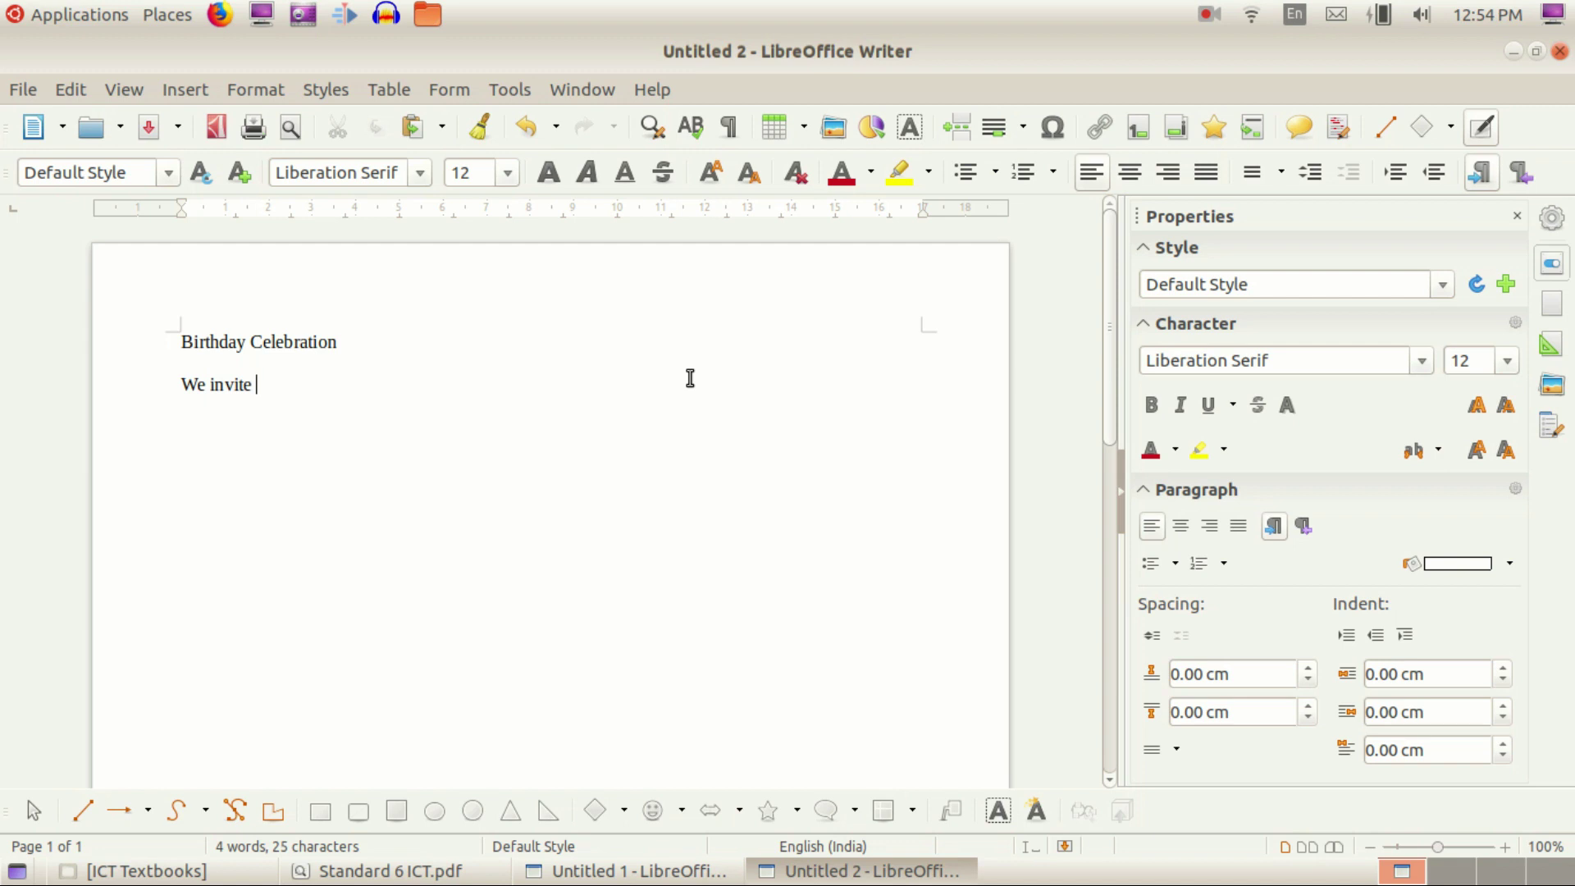
type("Y")
key("BackSpace")
type("you ")
type("to the ")
type("11")
left_click(712, 179)
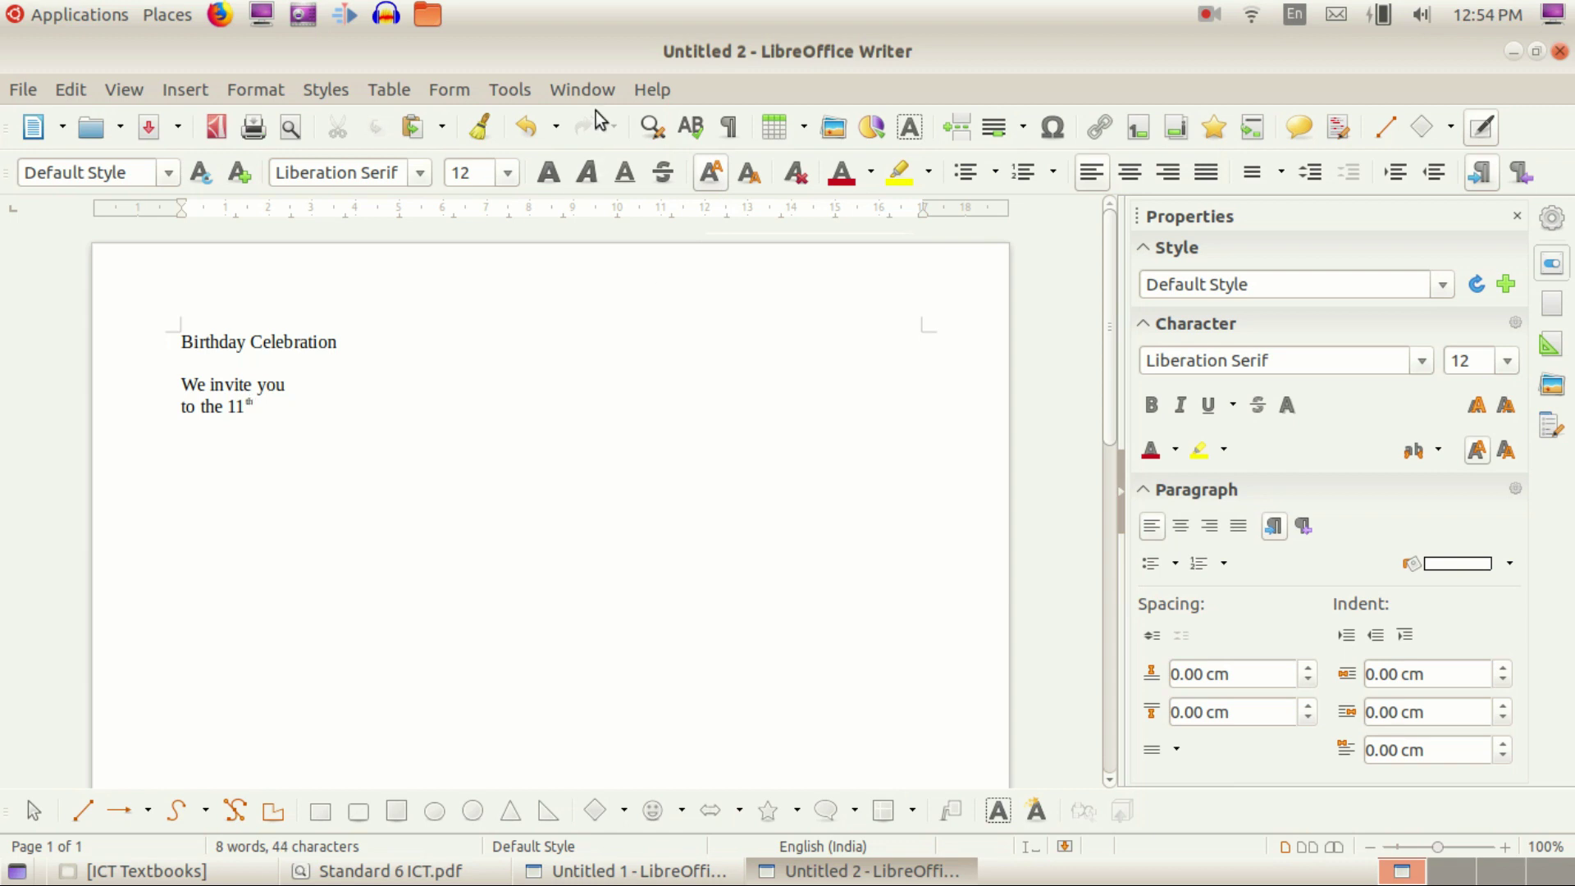
Step: Add the Birthday Party line and the date 30th June 2019 with superscript 'th'
left_click(704, 174)
type("Birthd")
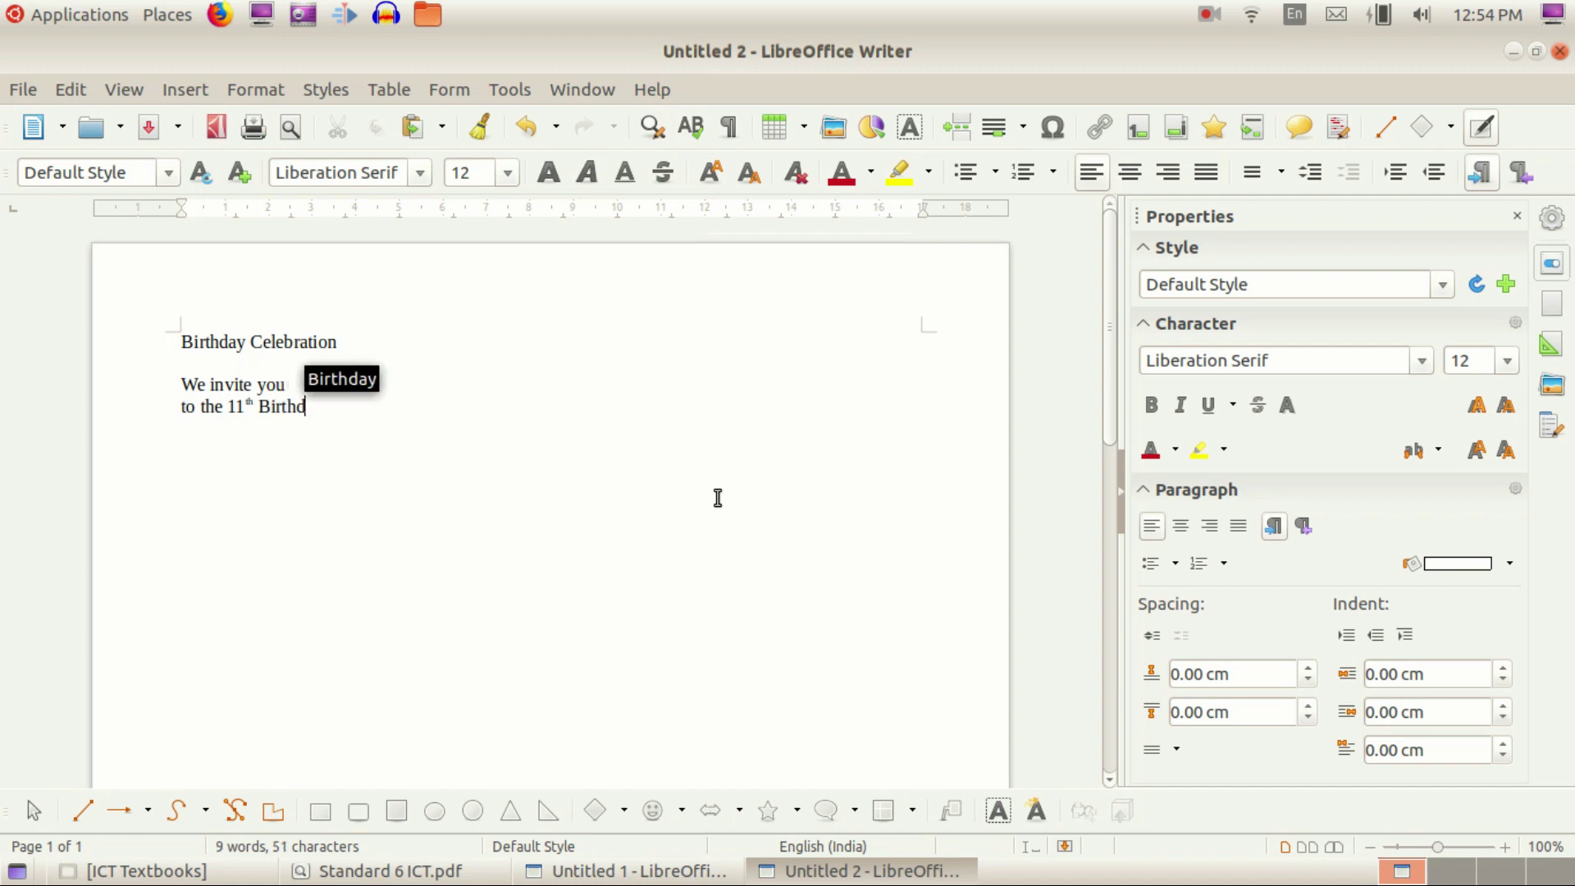
type("ay Party")
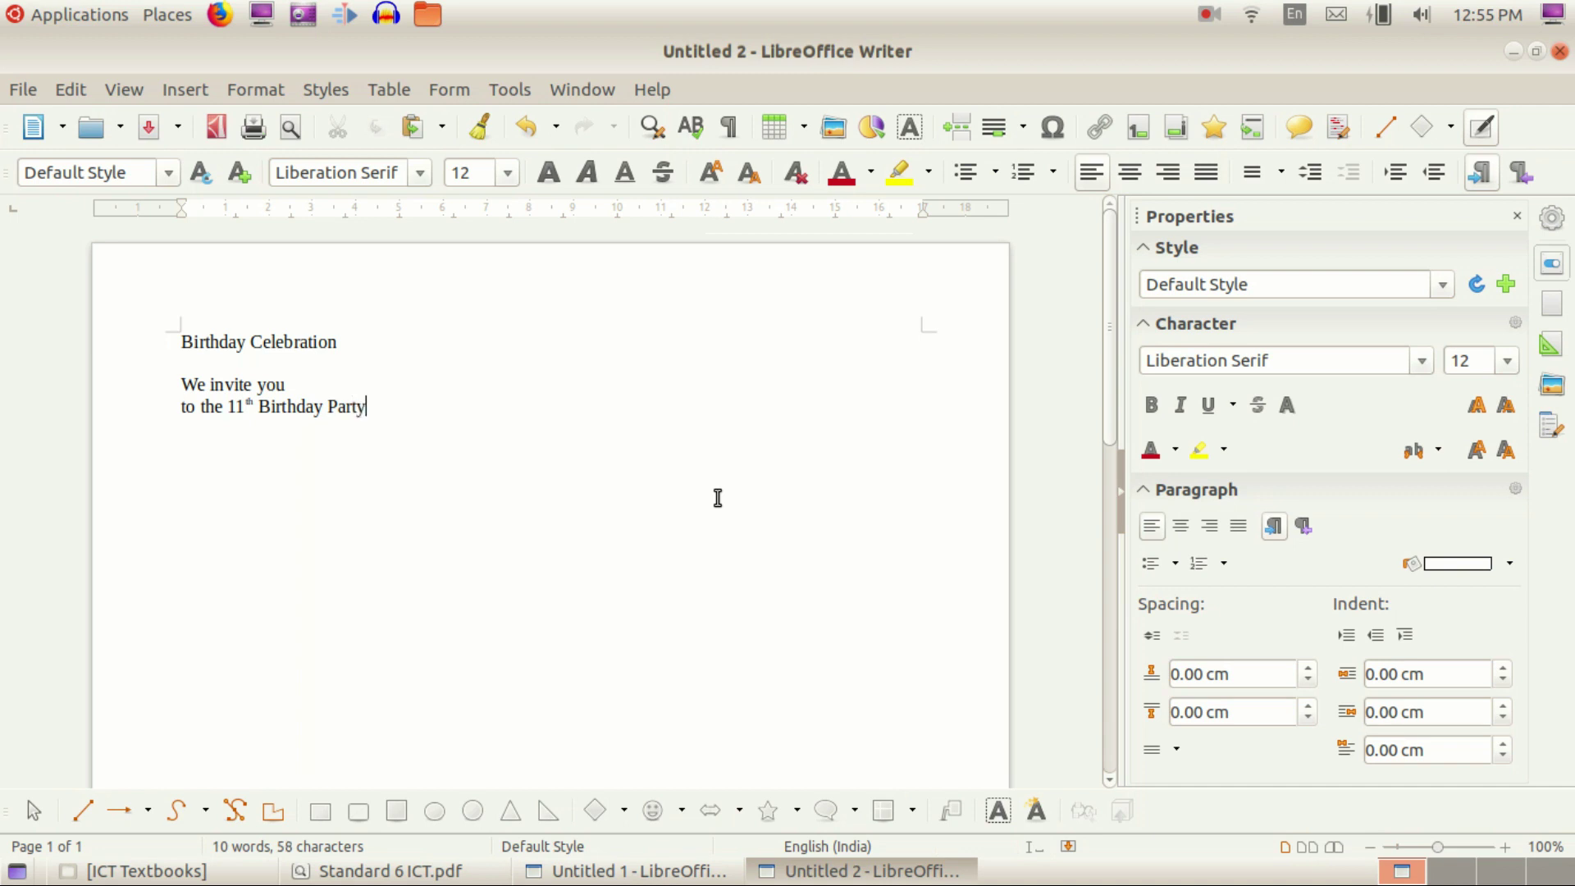
type(" of ur angel Aswathy")
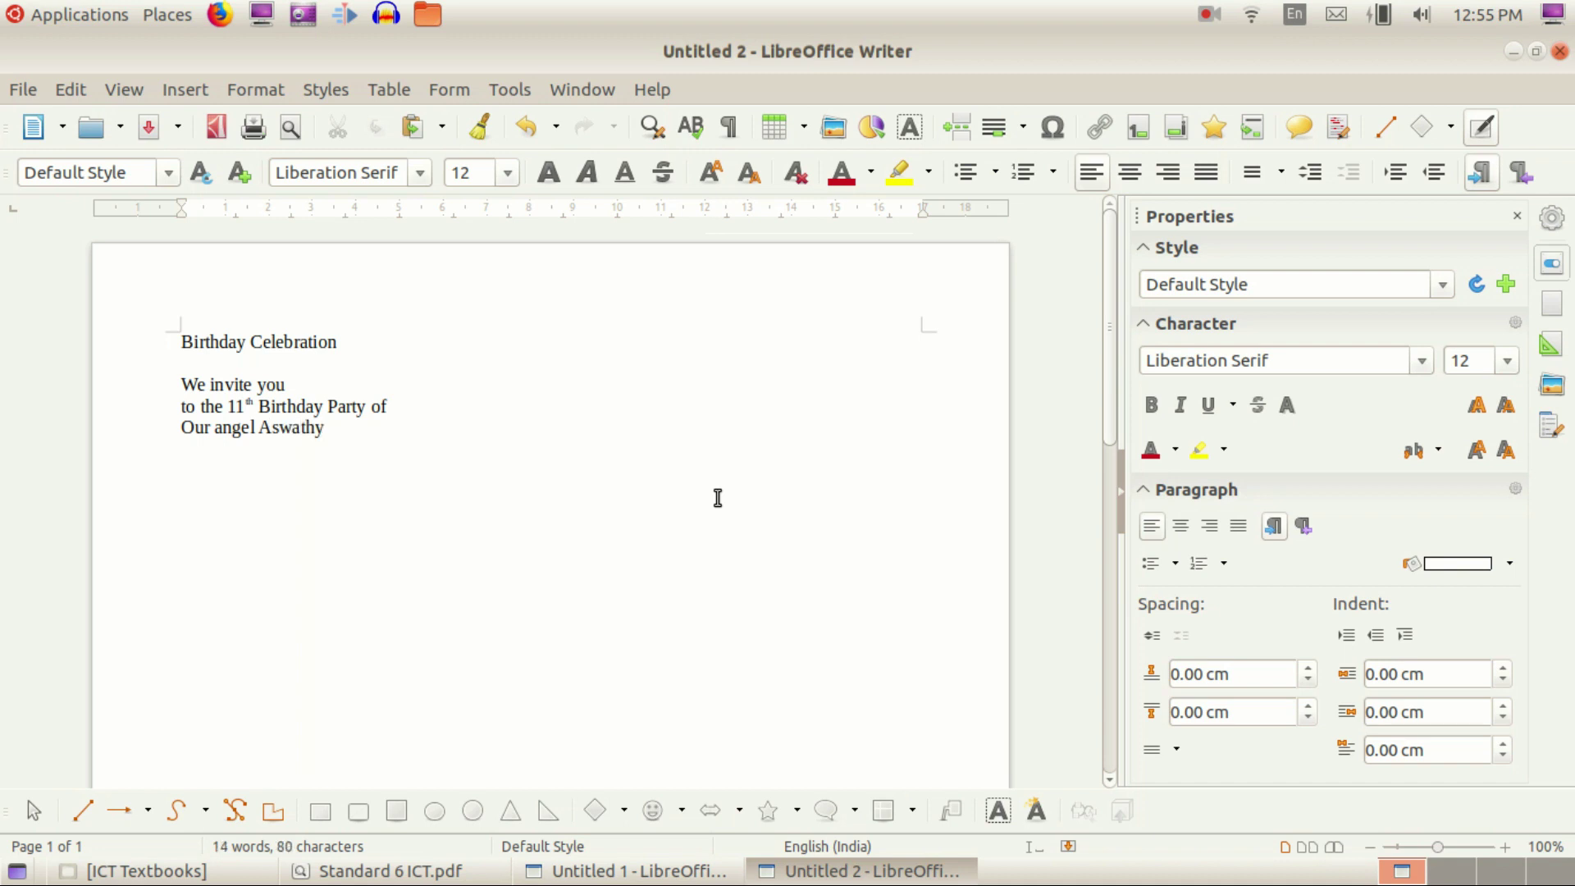
key("Return")
left_click(716, 174)
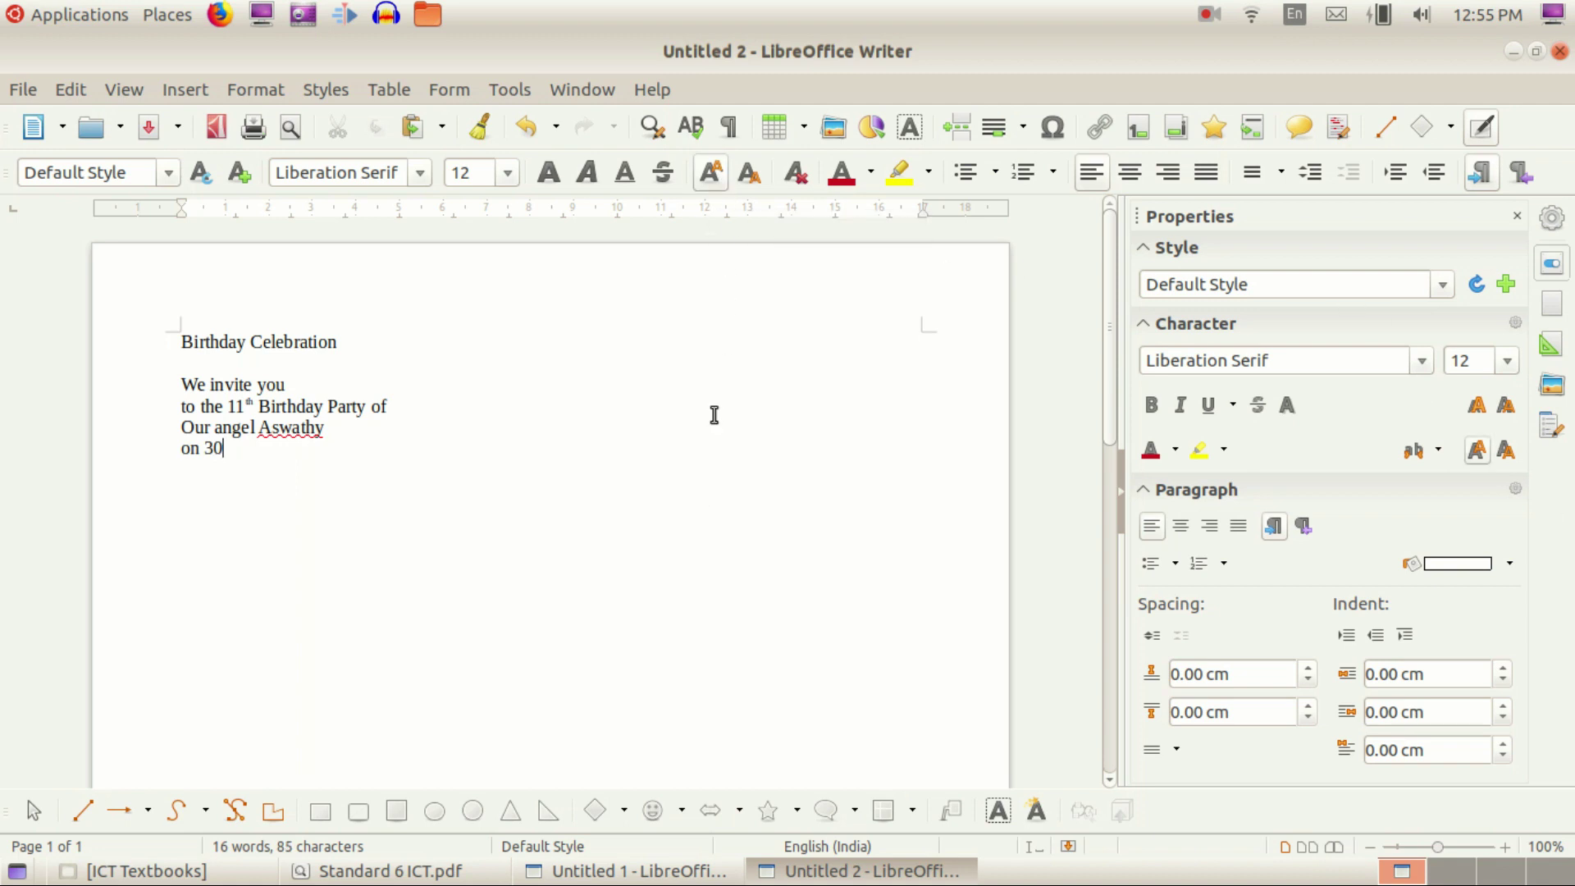
left_click(711, 172)
type("Jun")
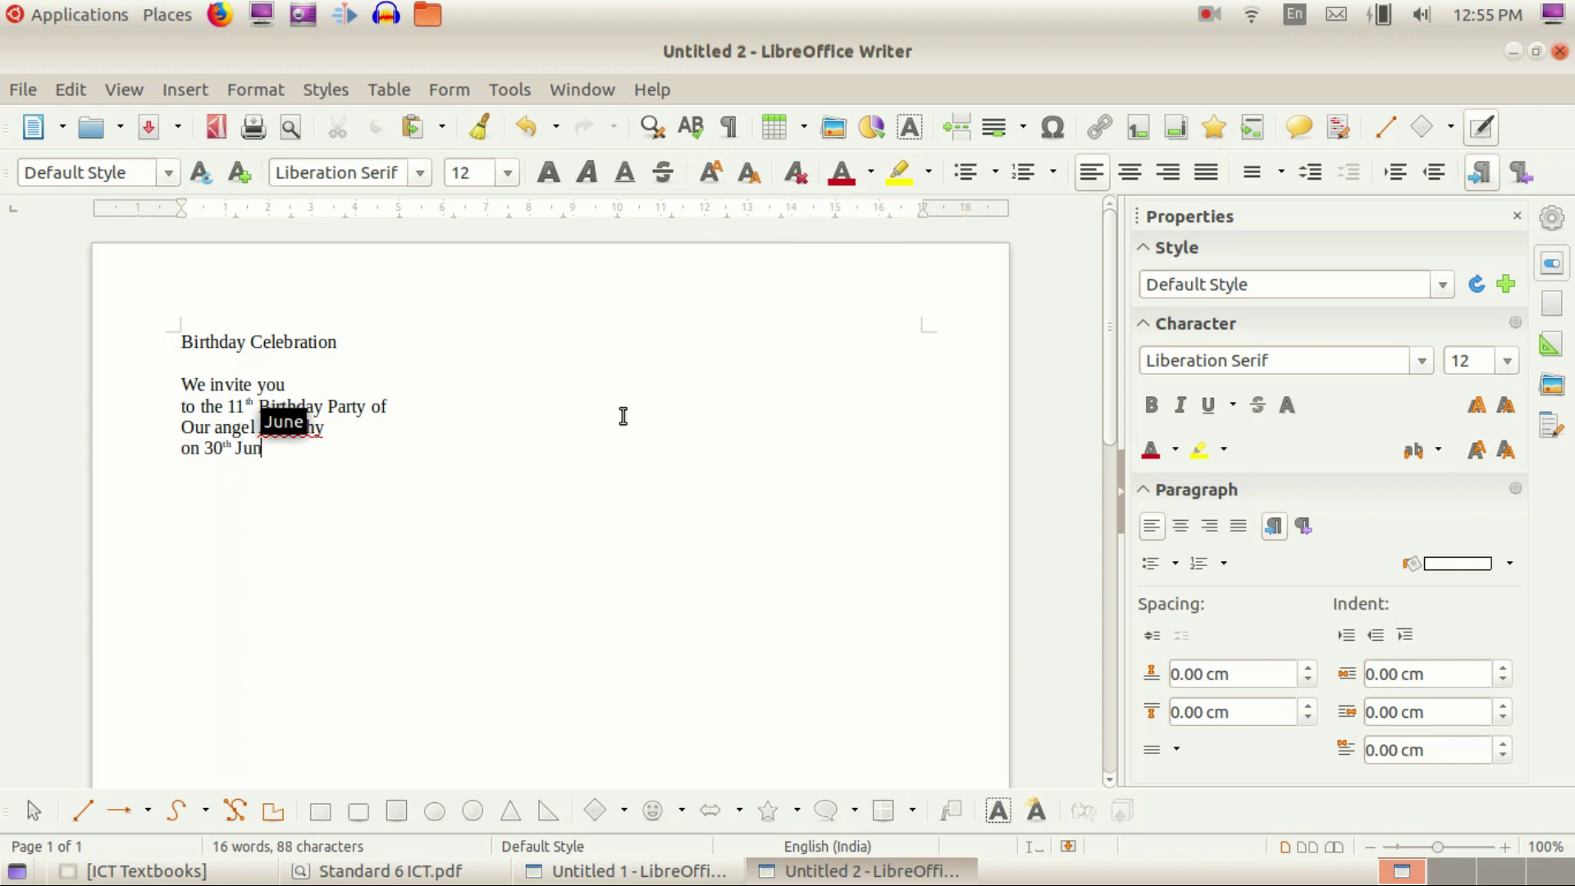
type("e 2019")
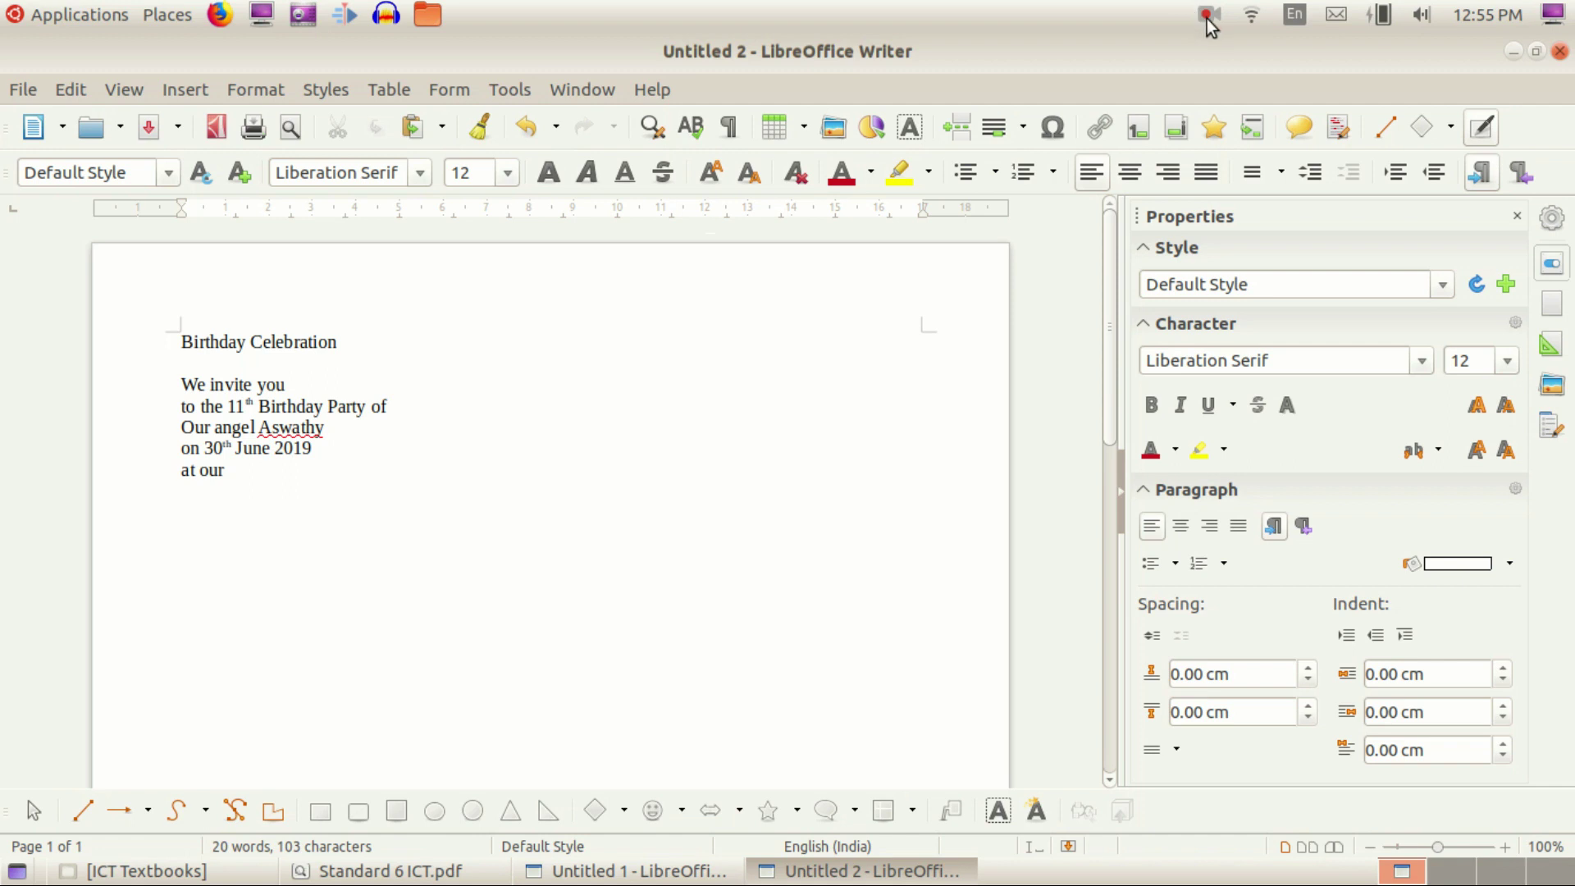
Step: Check the textbook PDF and return to the invitation document
left_click(1210, 15)
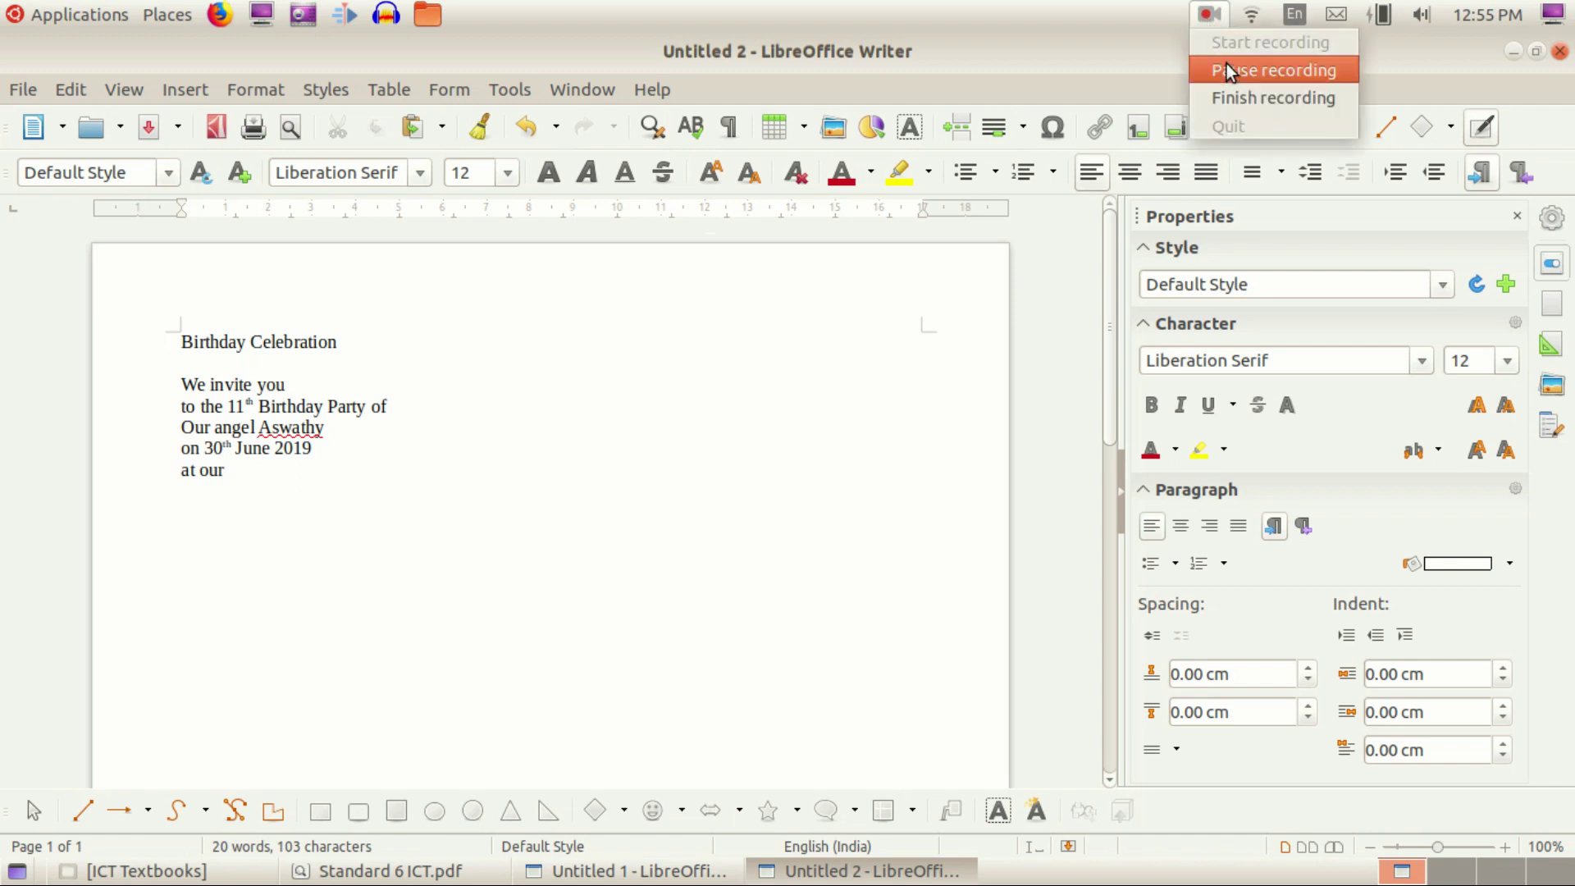
left_click(1227, 62)
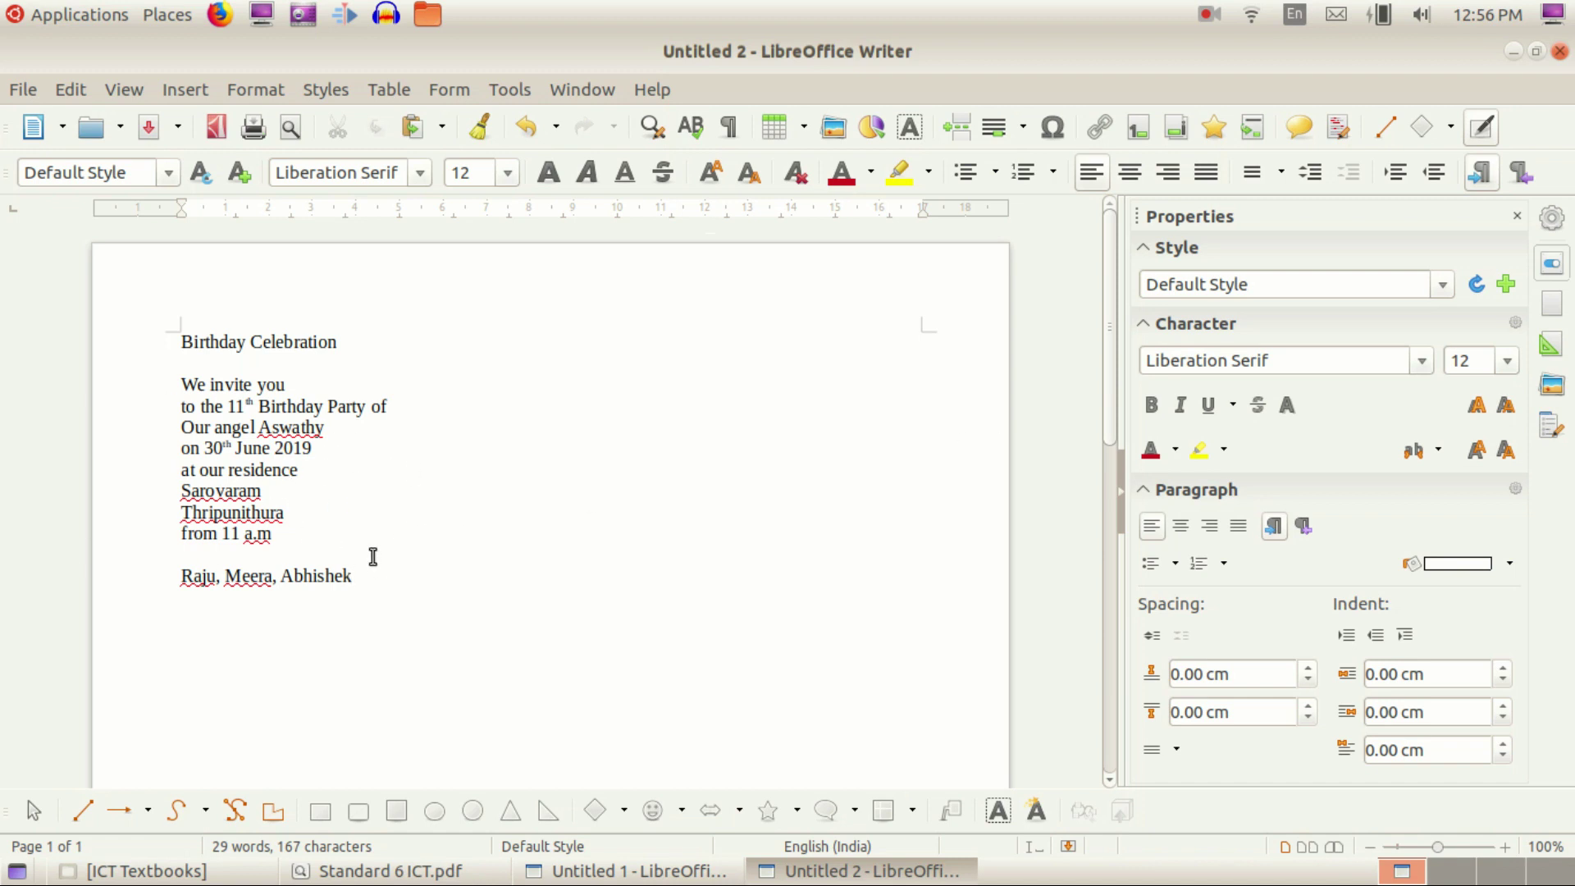
left_click(393, 872)
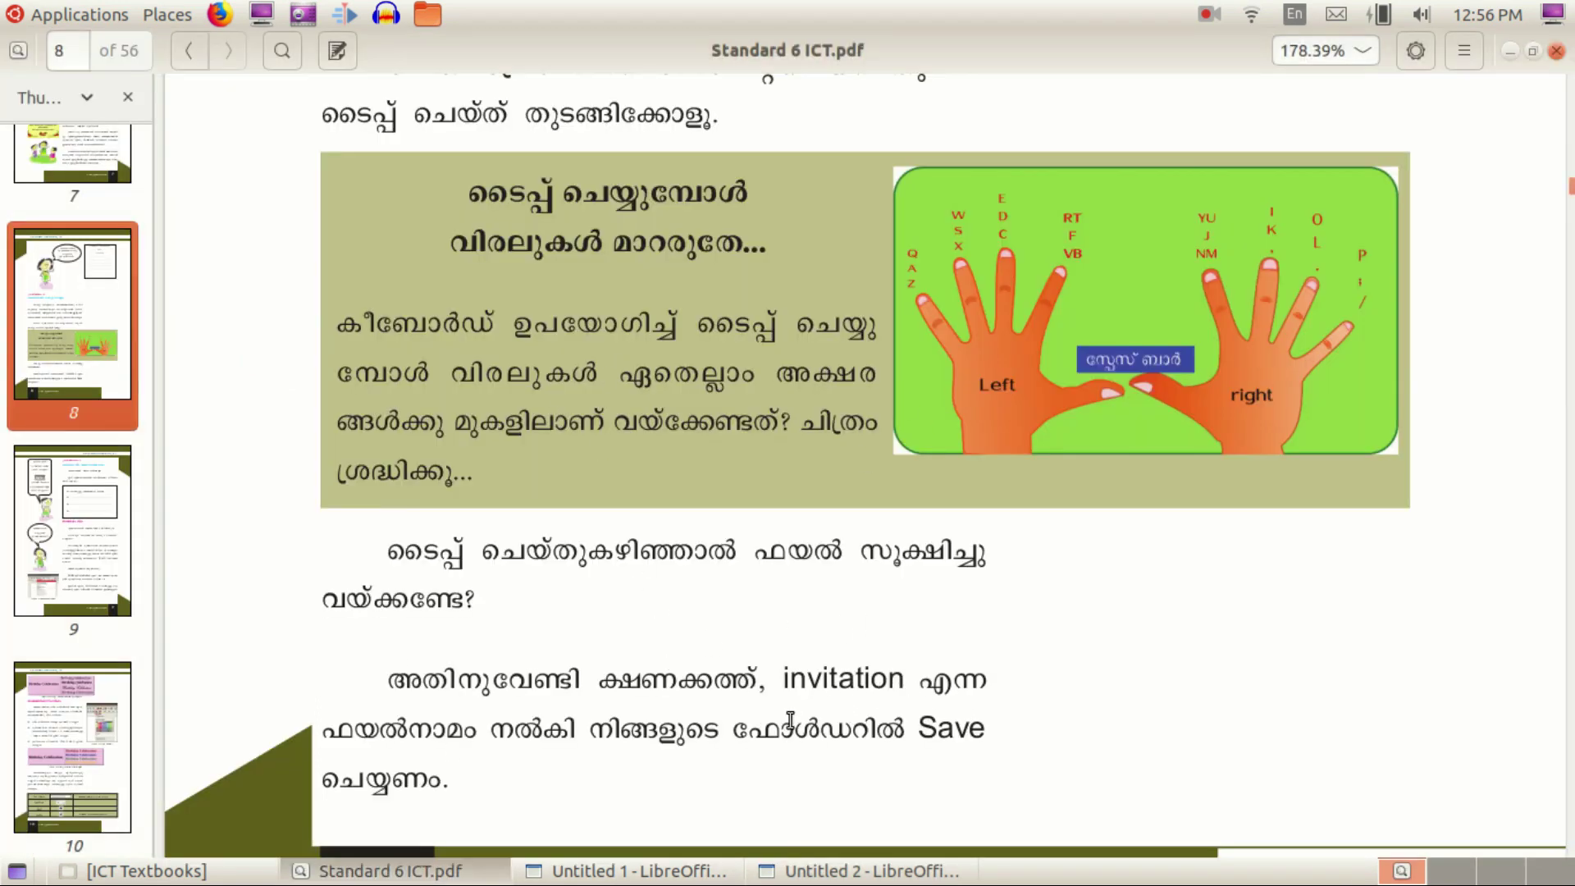
left_click(859, 871)
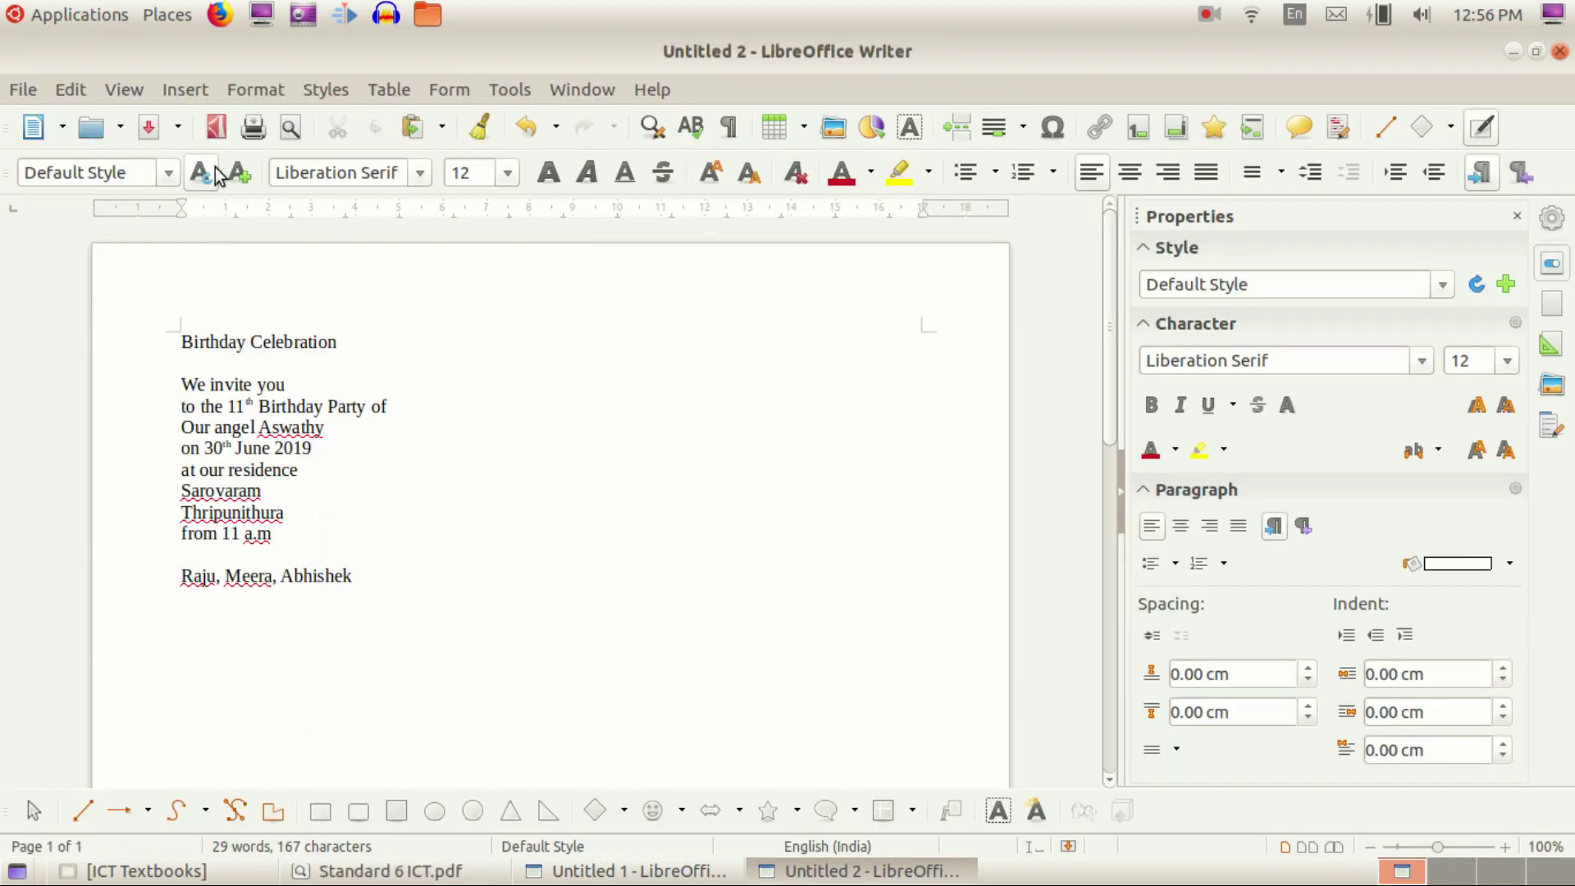
Step: Save as Invitation.odt in Documents, confirming replacement of the existing file
left_click(141, 130)
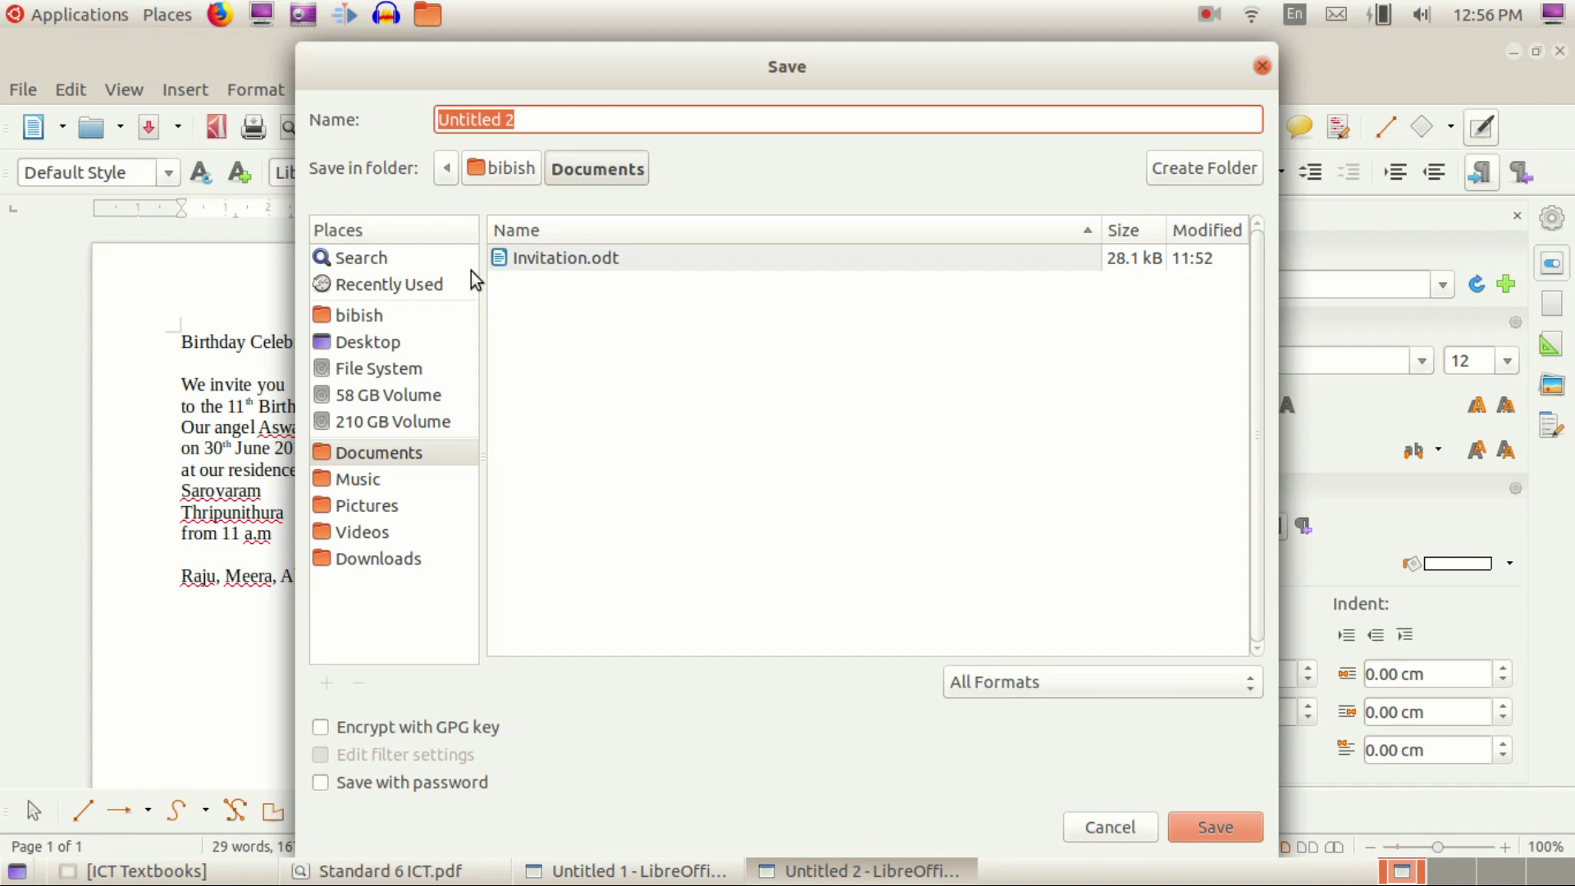
type("Invi")
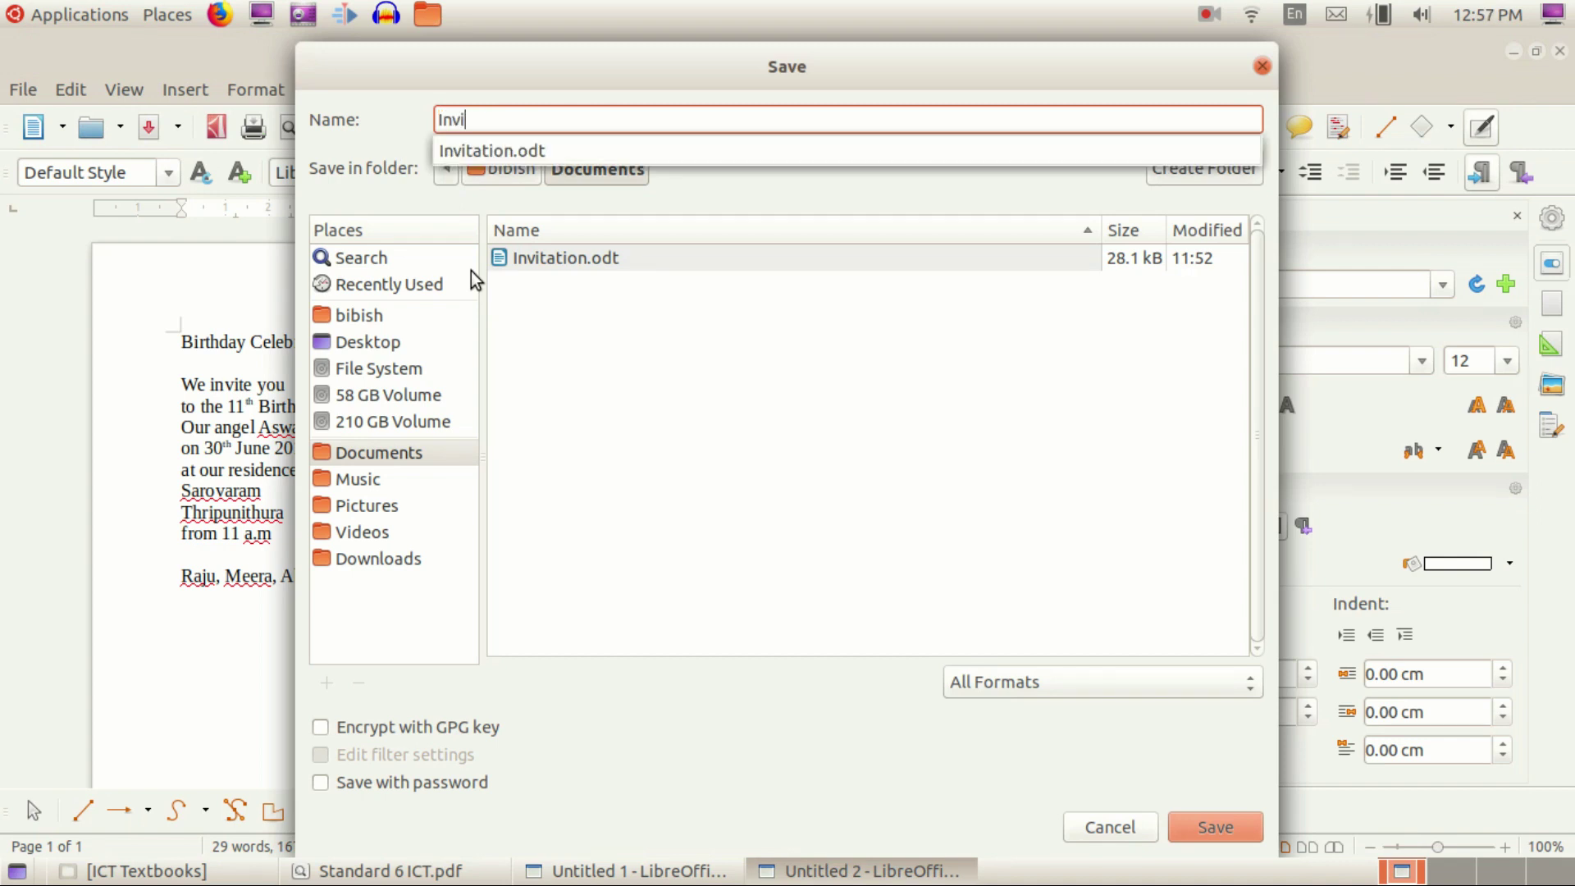
key("Down")
key("Return")
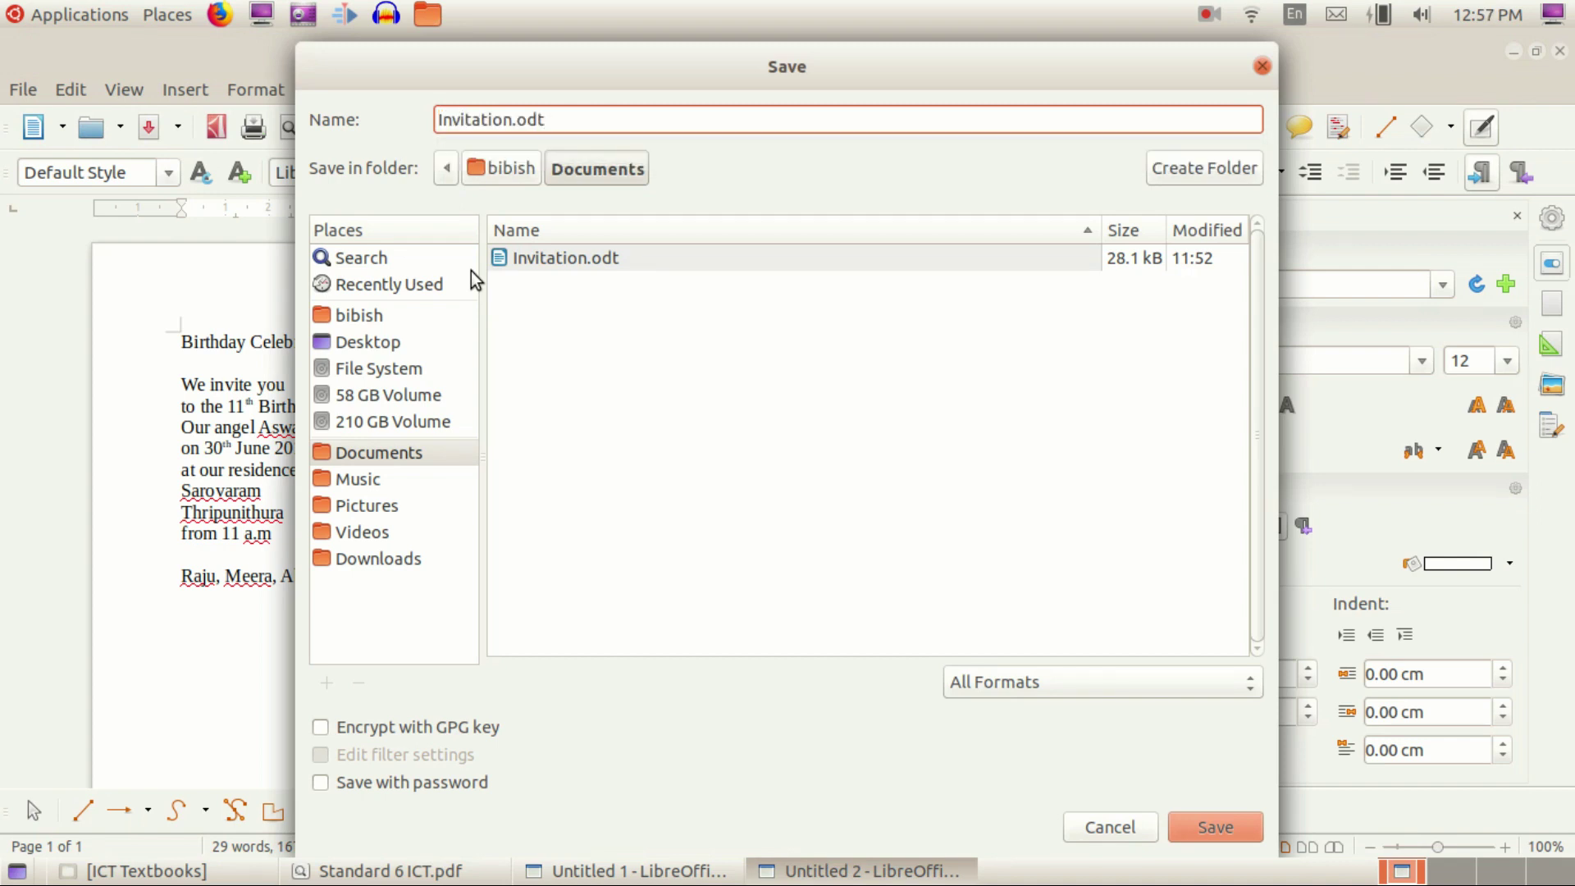
left_click(1245, 837)
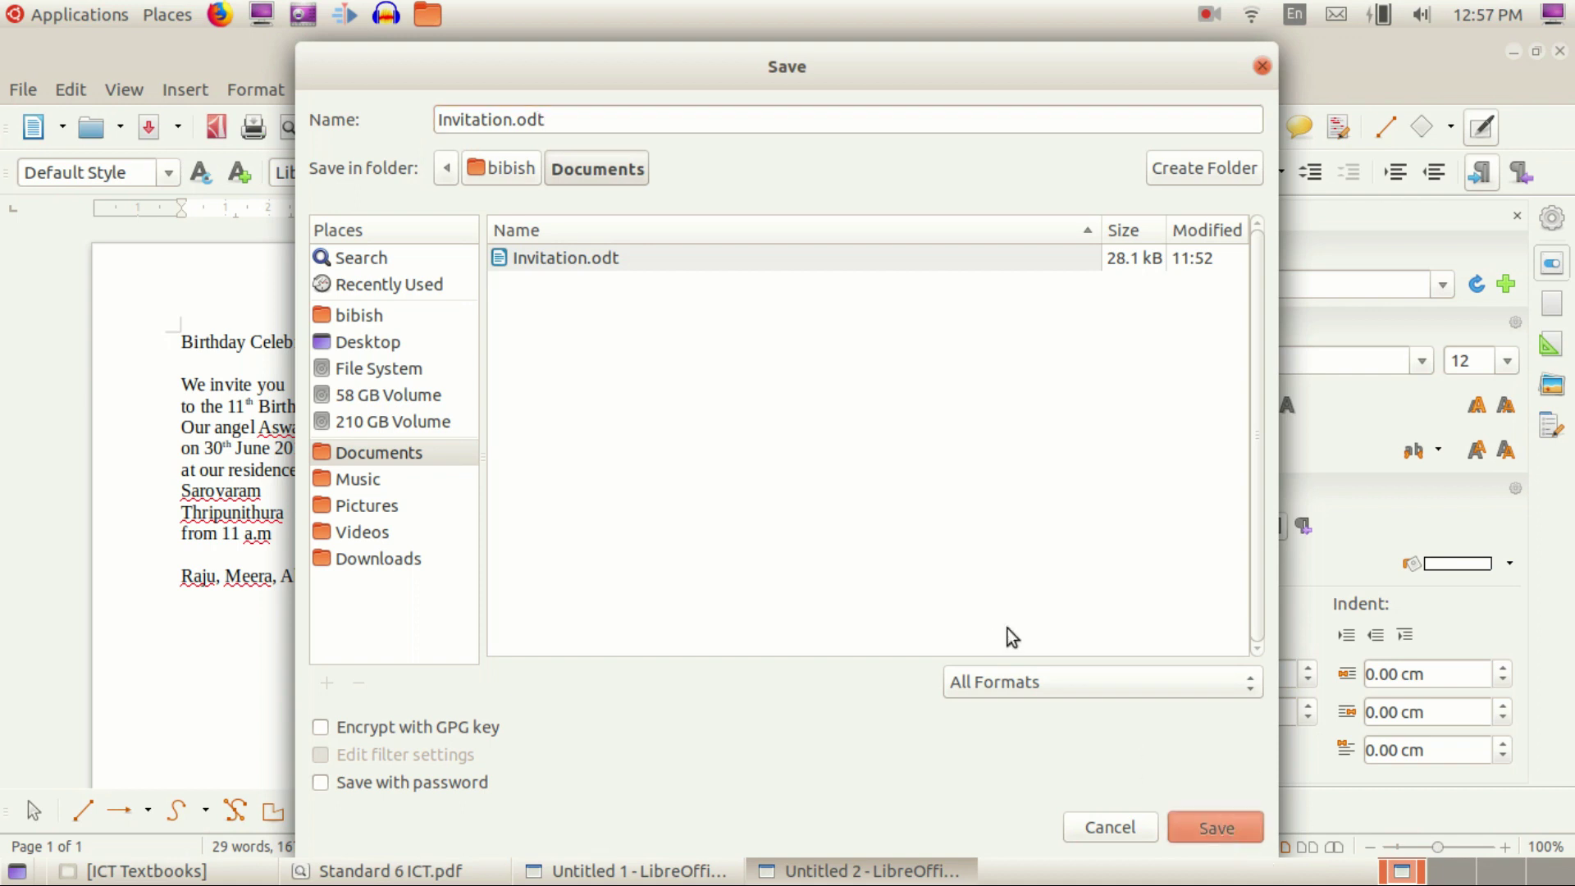
left_click(950, 580)
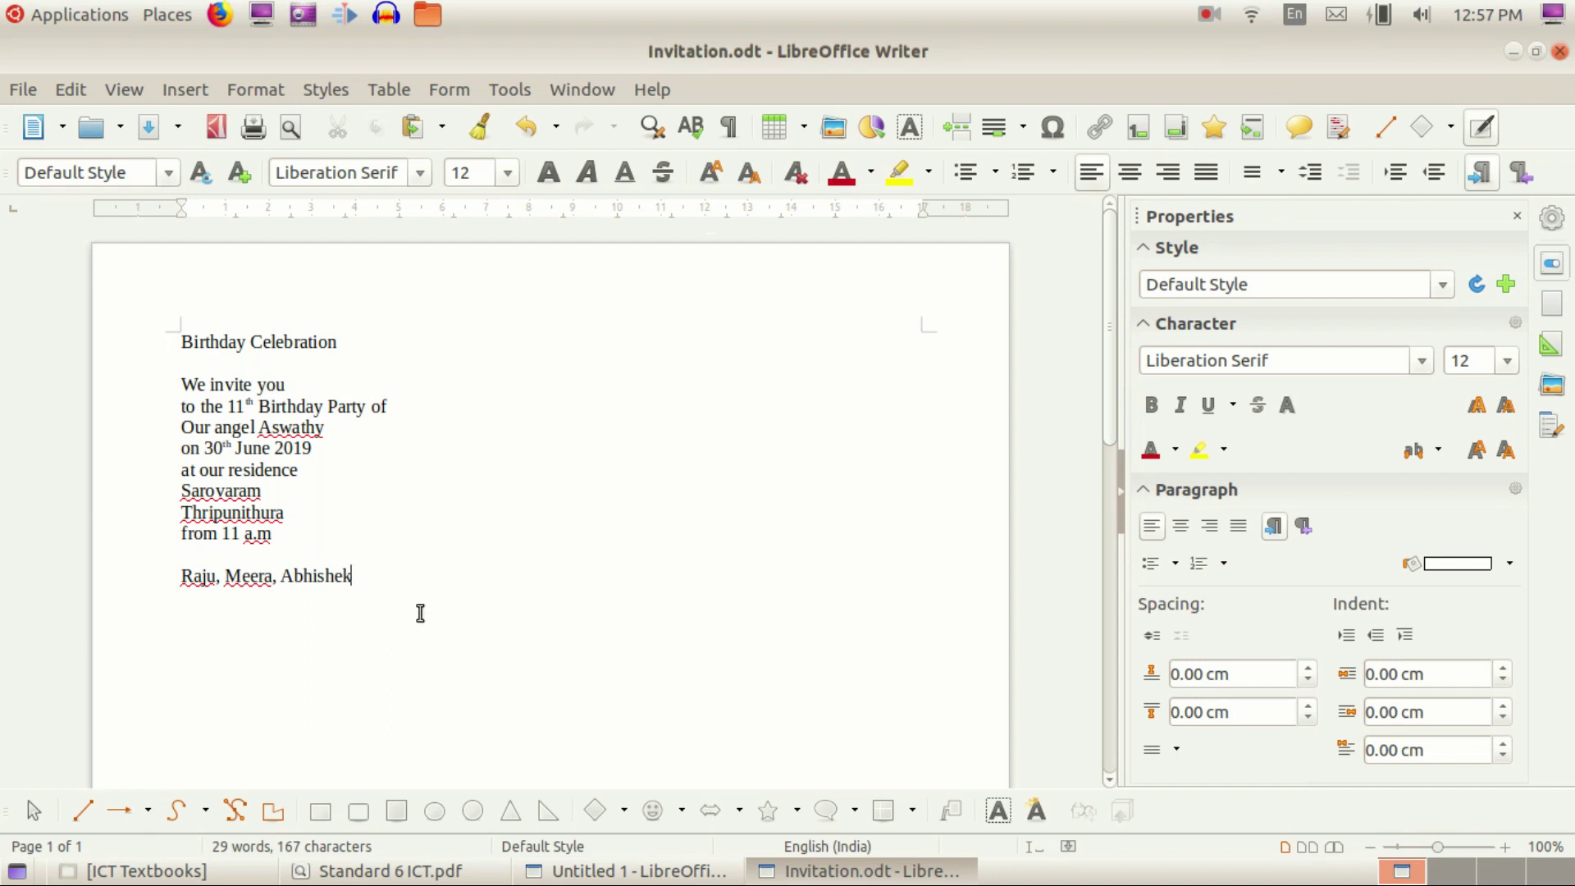
Step: Switch to the textbook PDF and scroll from page 8 to page 10's figure 1.2
left_click(389, 871)
scroll(565, 576, "down", 10)
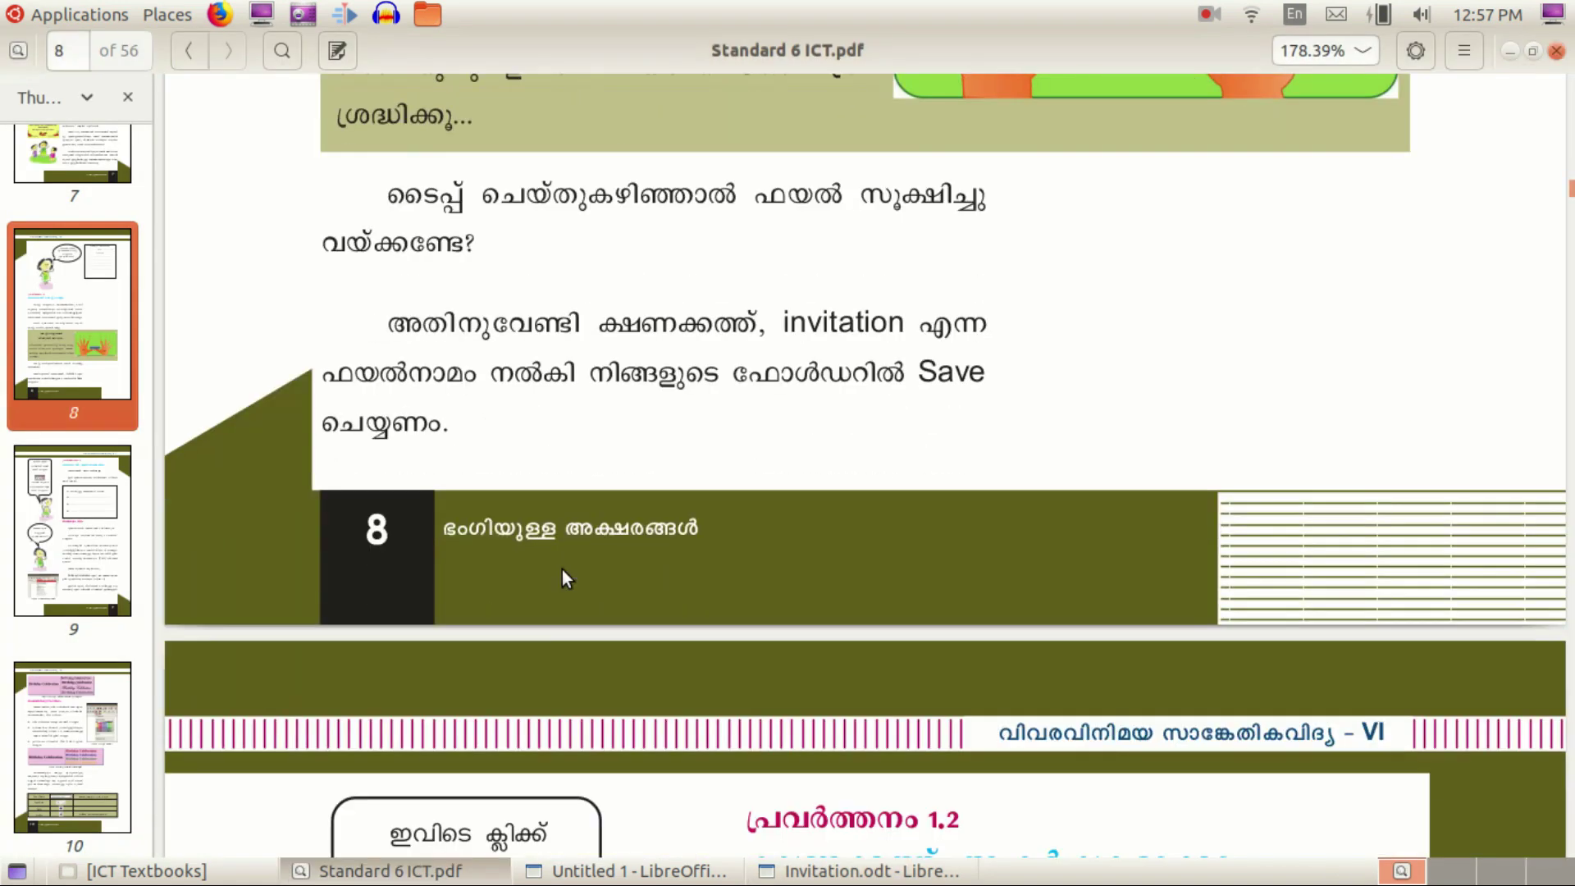
scroll(564, 576, "down", 2)
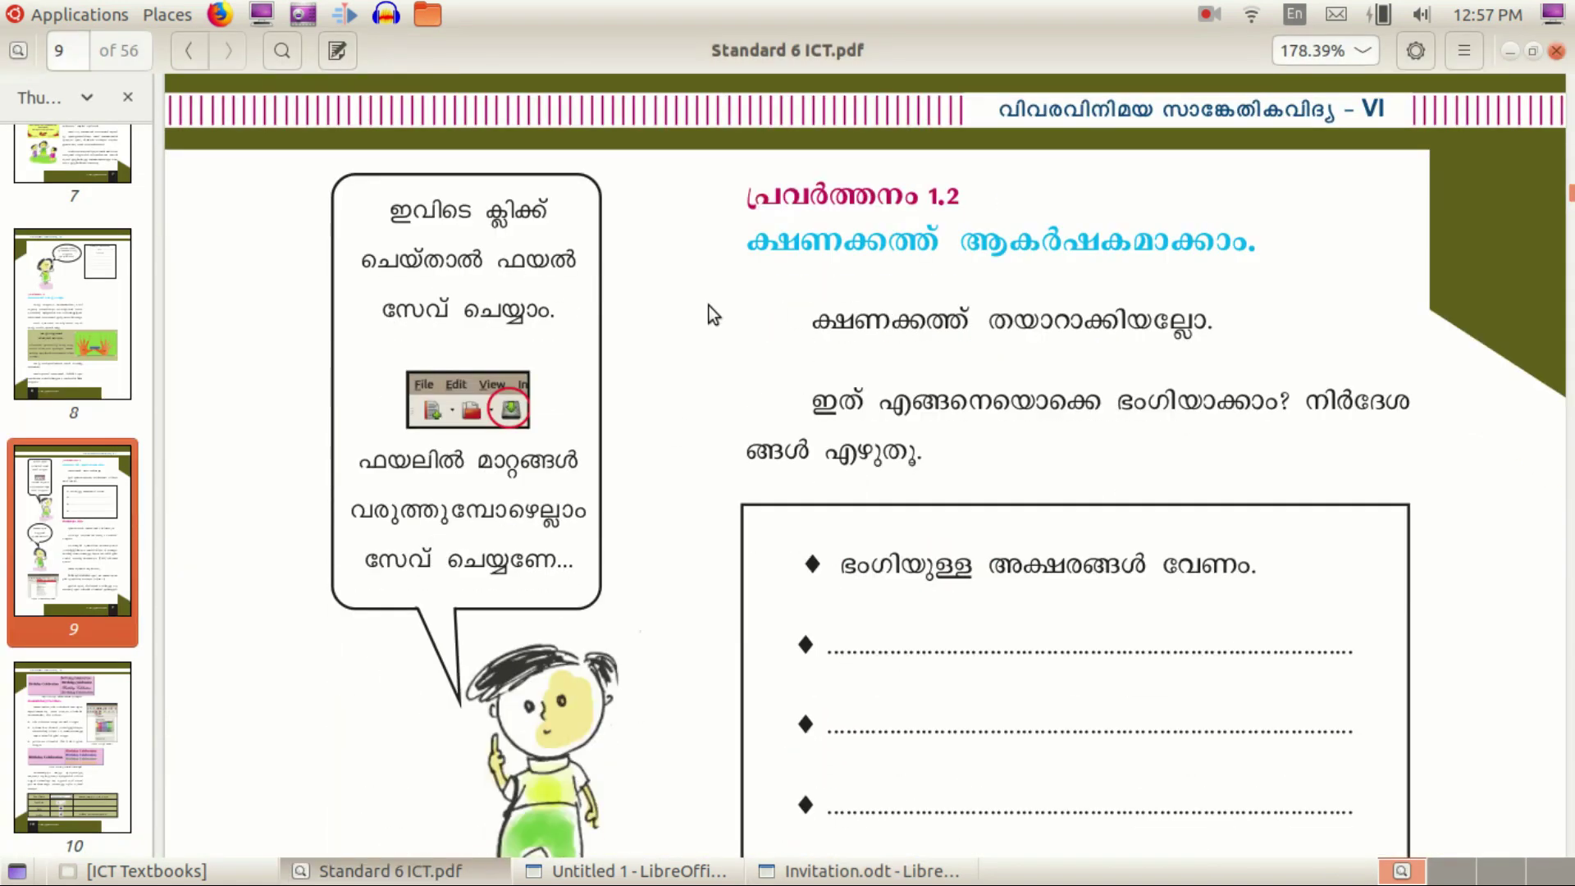
scroll(1050, 365, "down", 4)
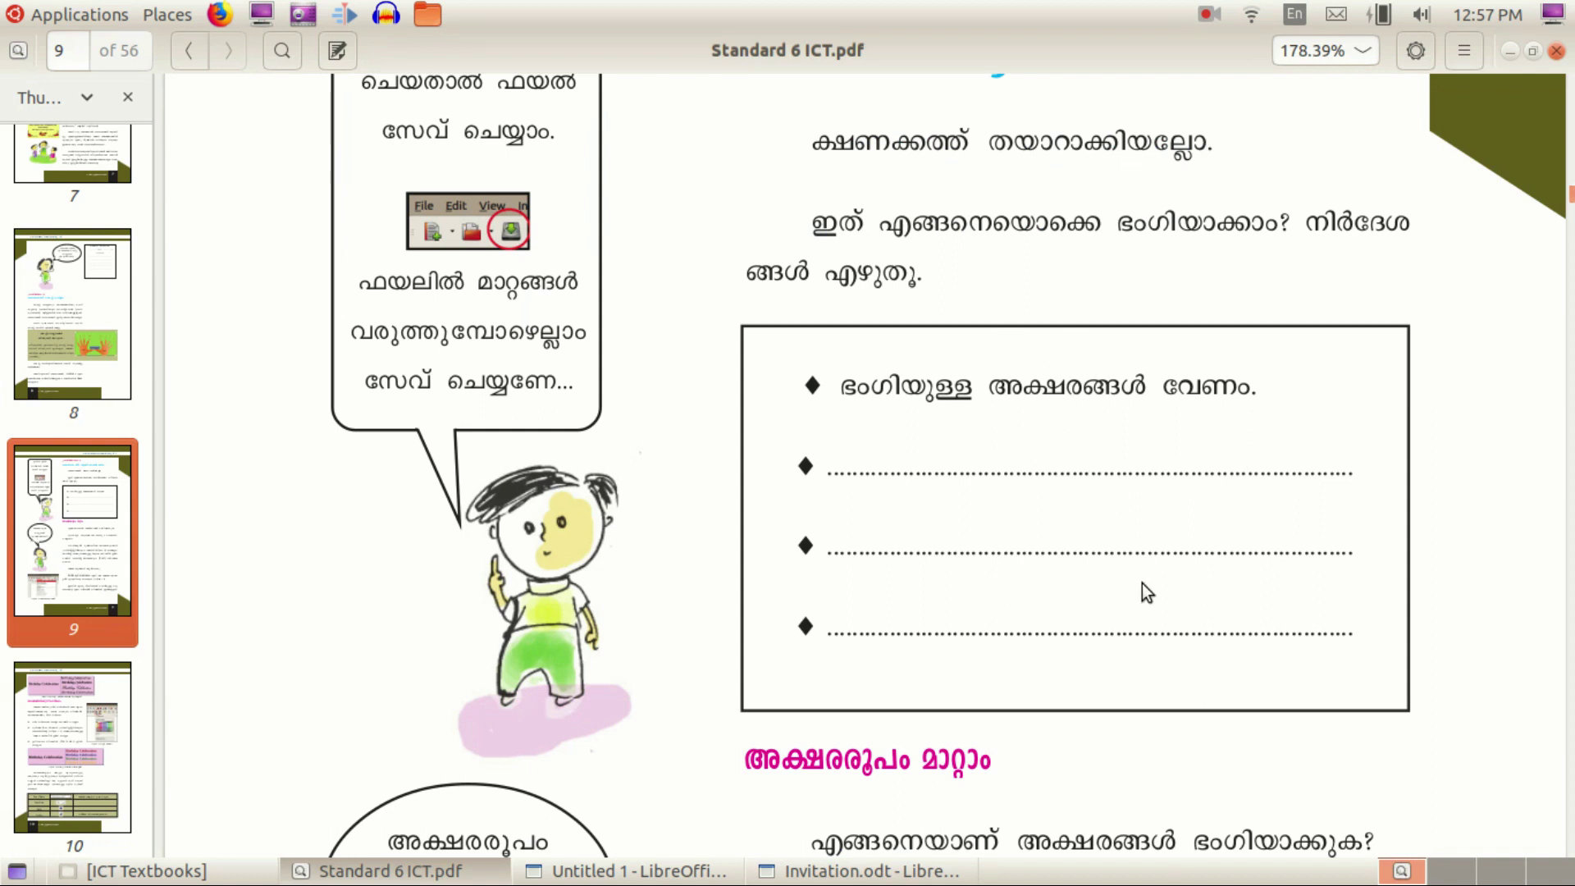
scroll(1136, 607, "down", 2)
scroll(1129, 627, "down", 12)
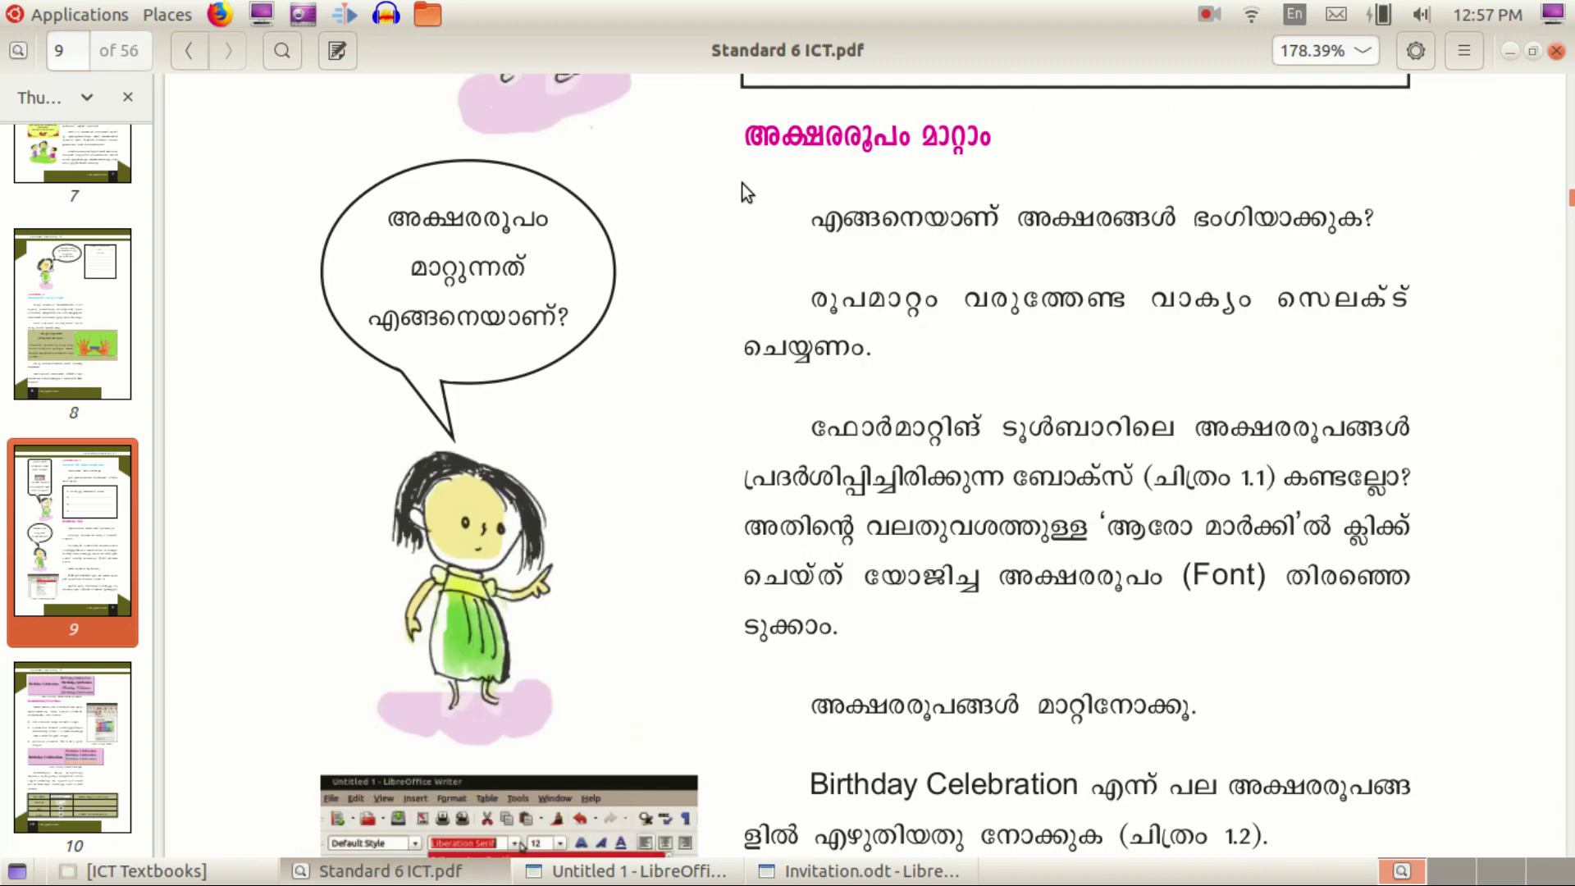
scroll(1103, 348, "down", 2)
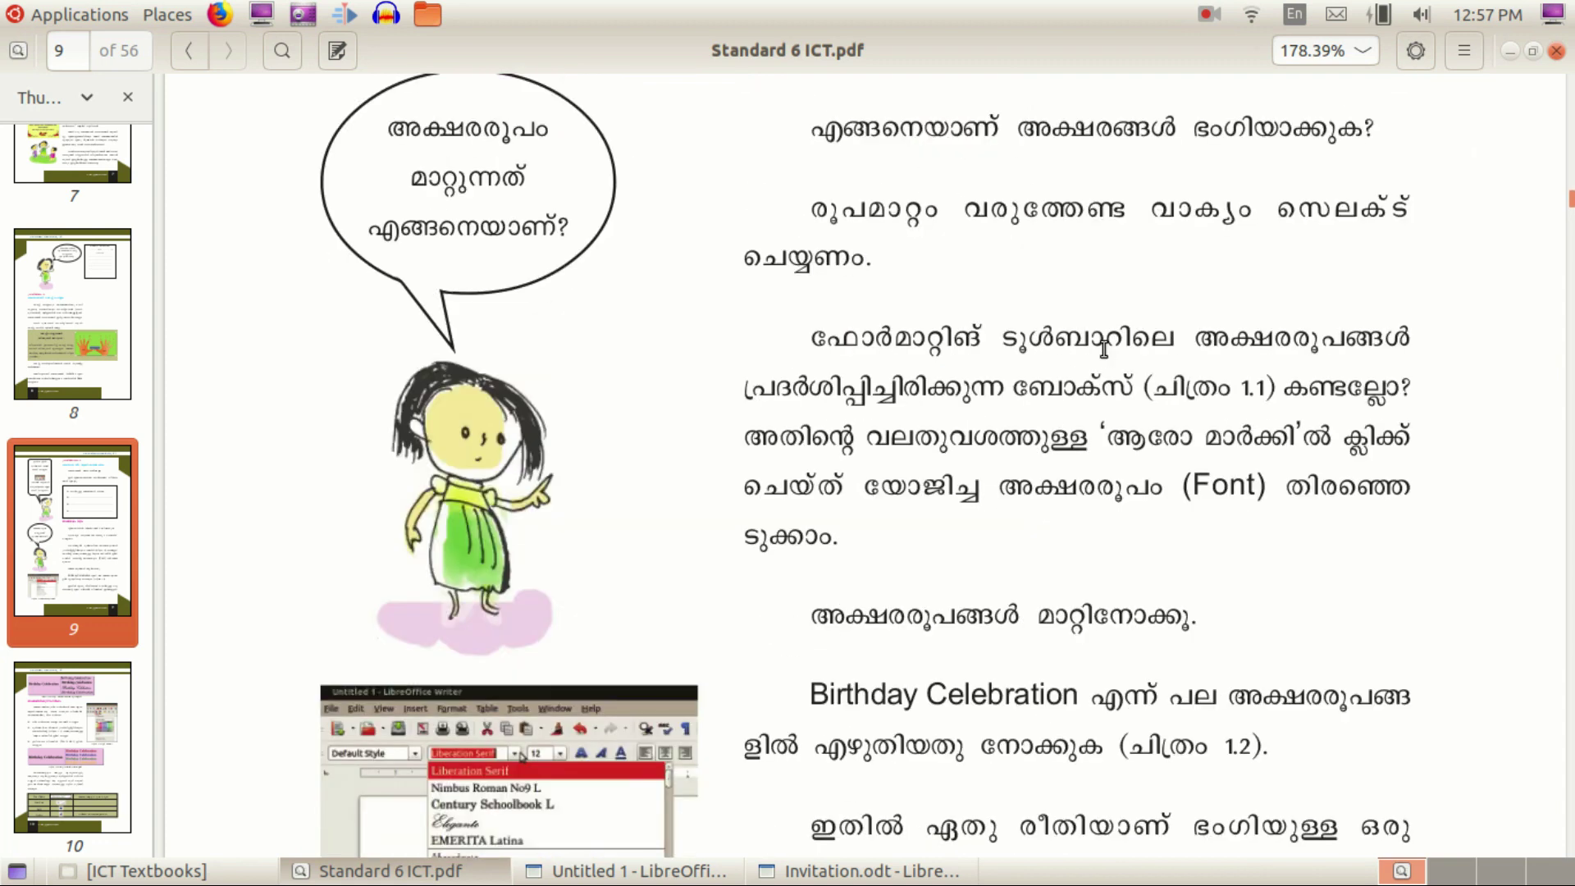
scroll(1091, 381, "down", 8)
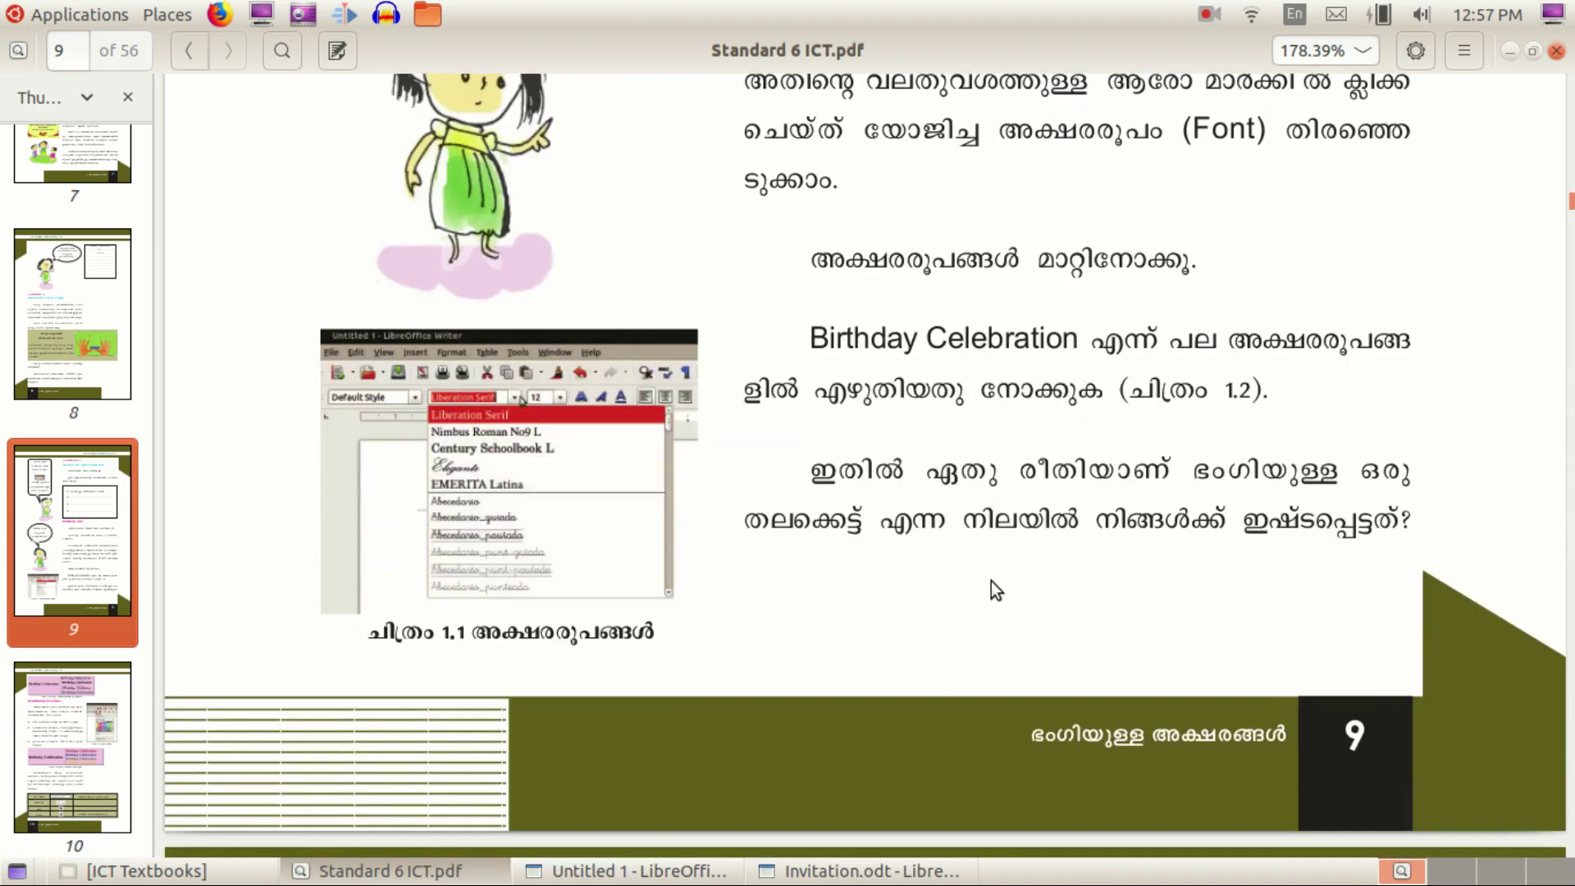
scroll(857, 580, "down", 12)
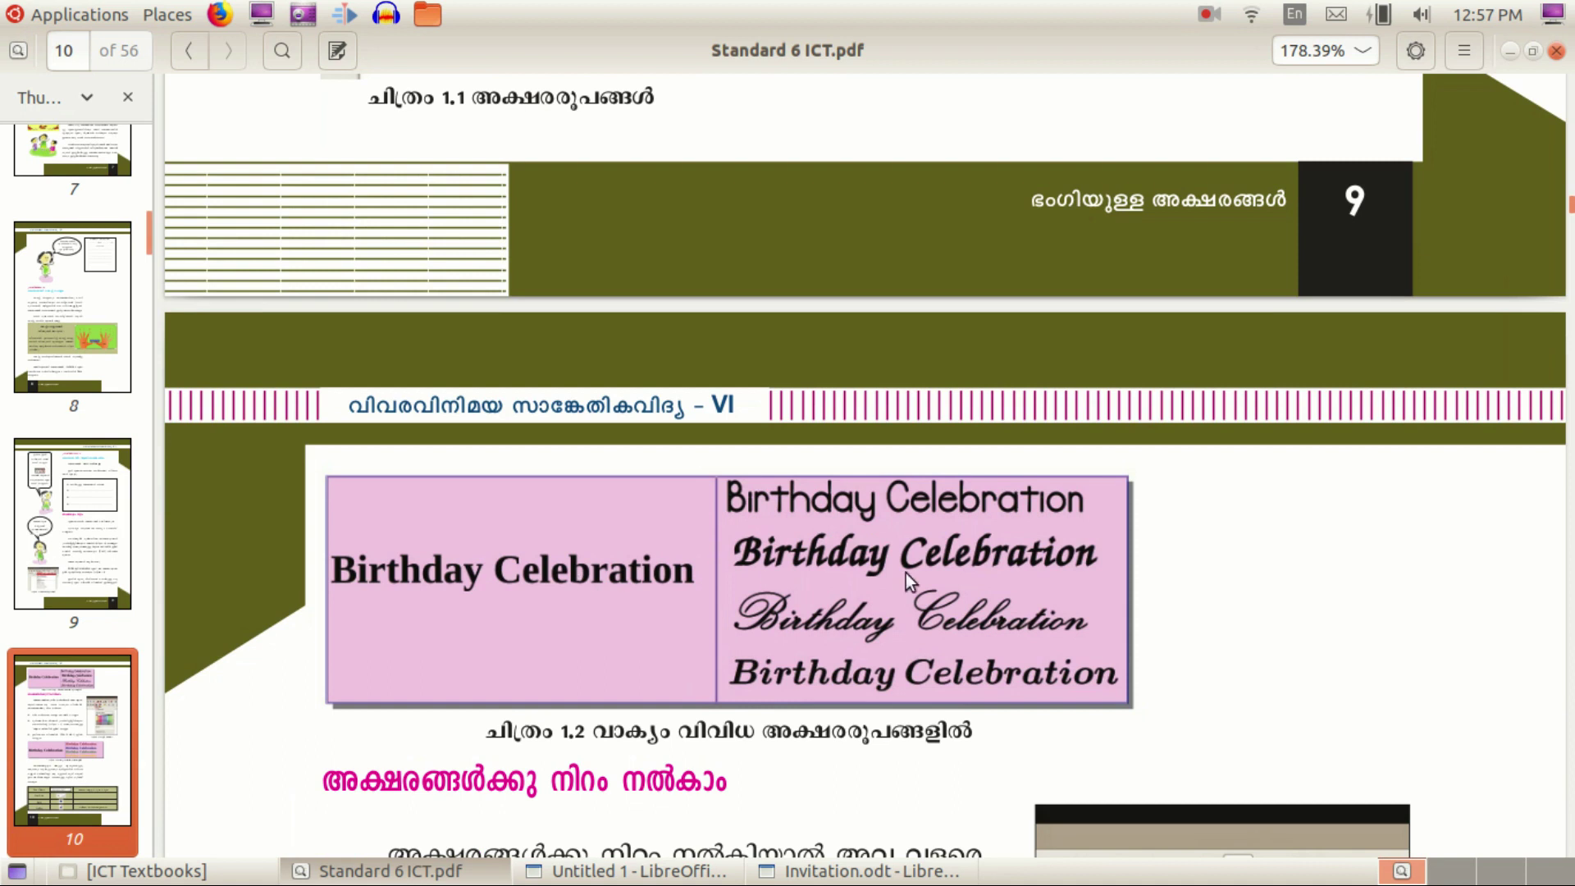
Step: Set the 'Birthday Celebration' heading in Abecedario_guiada after trying Bitstream Vera Sans
left_click(853, 871)
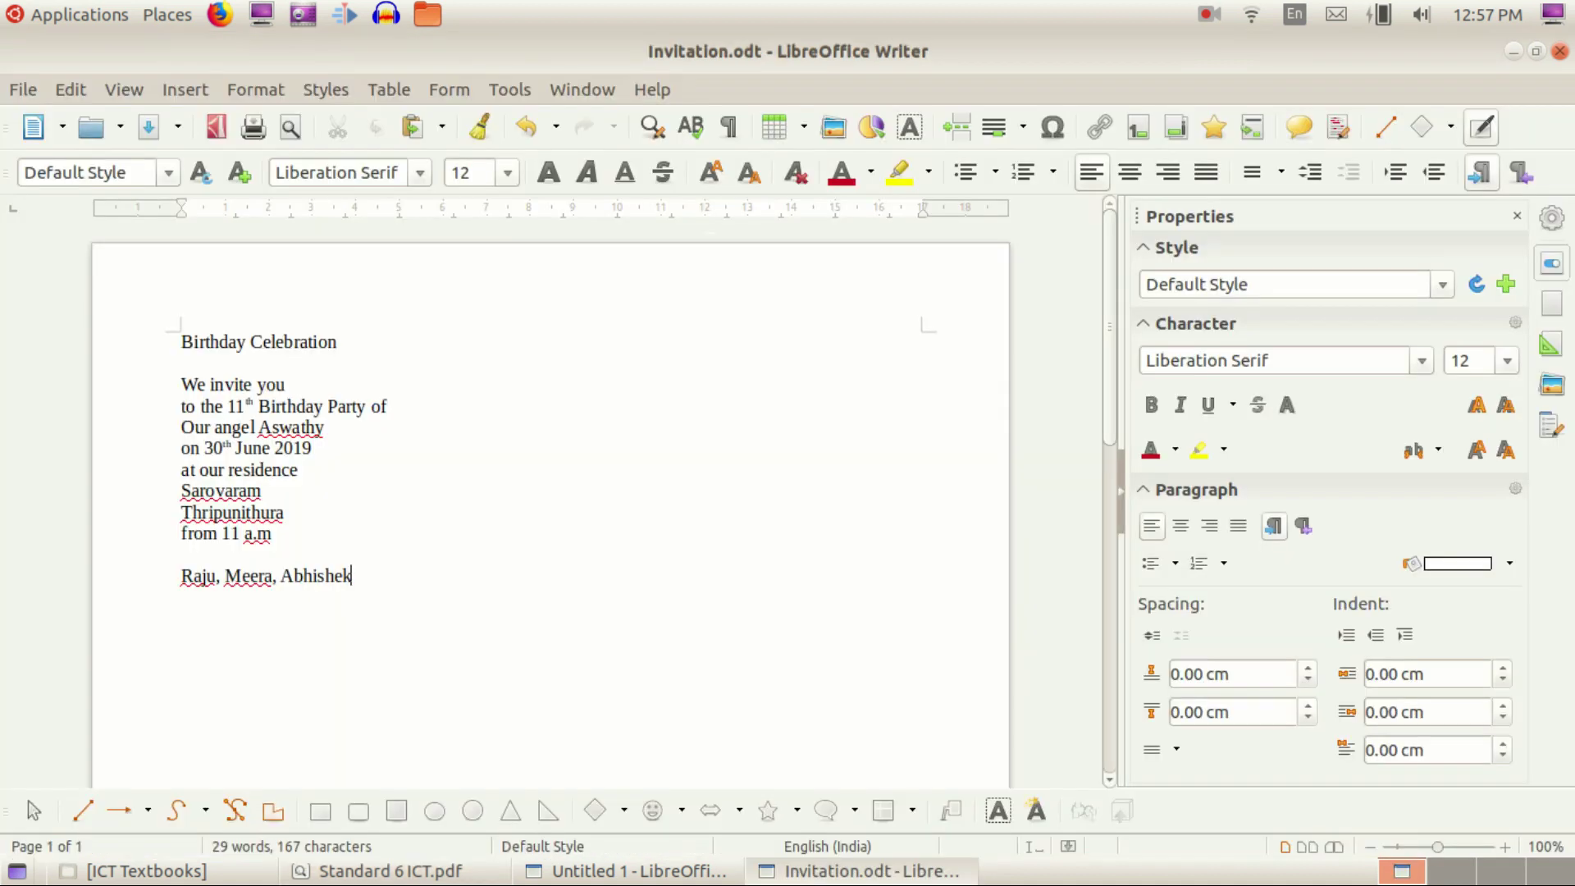
left_click_drag(351, 351, 169, 345)
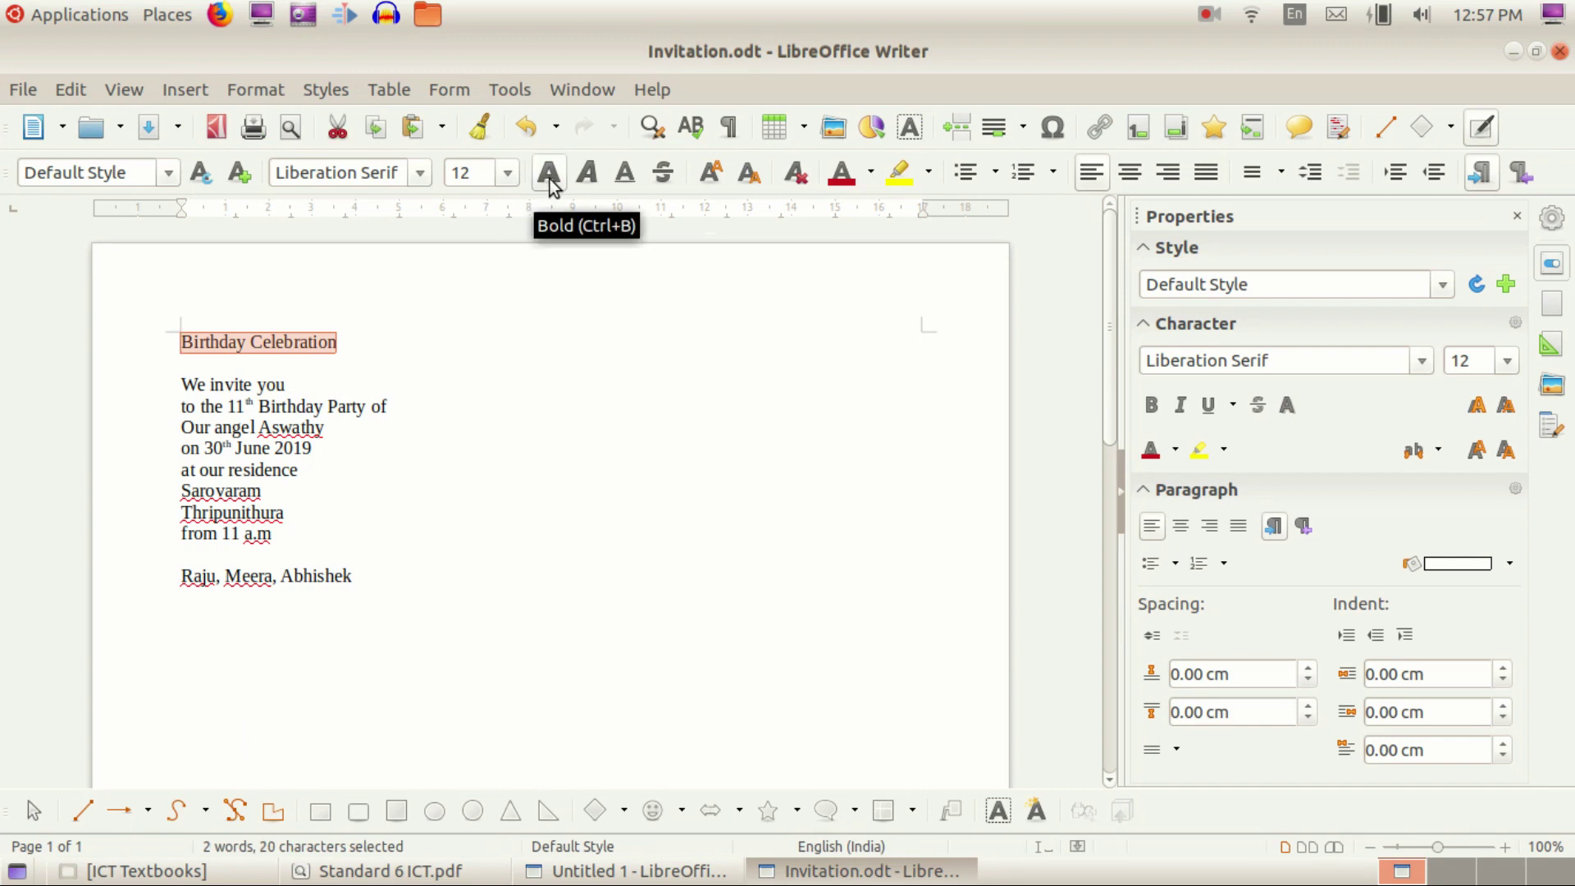
left_click(416, 174)
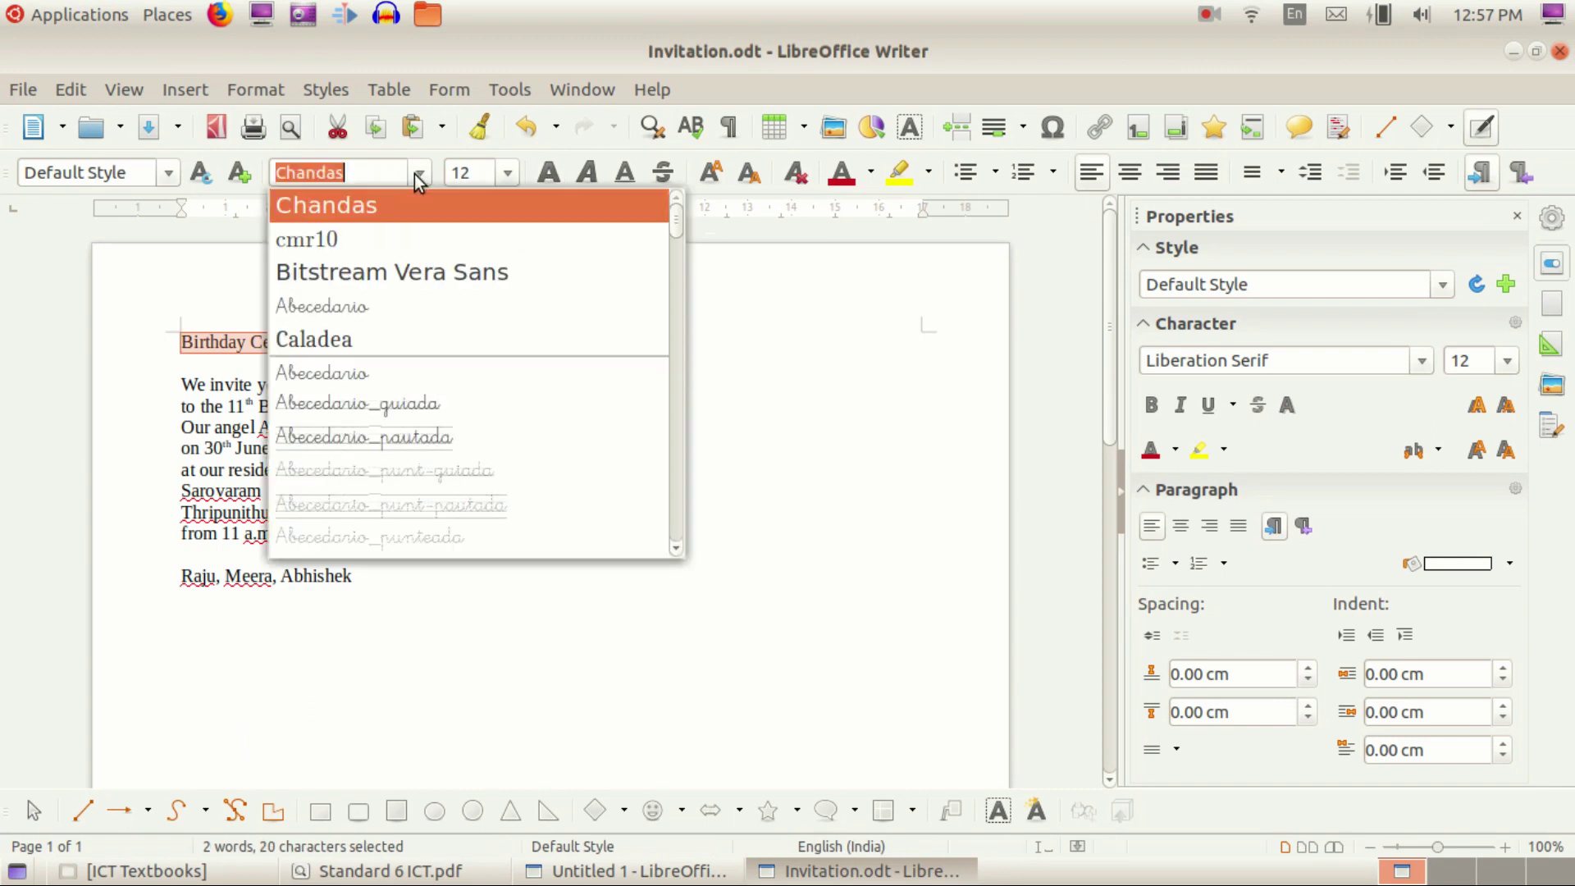
left_click(367, 281)
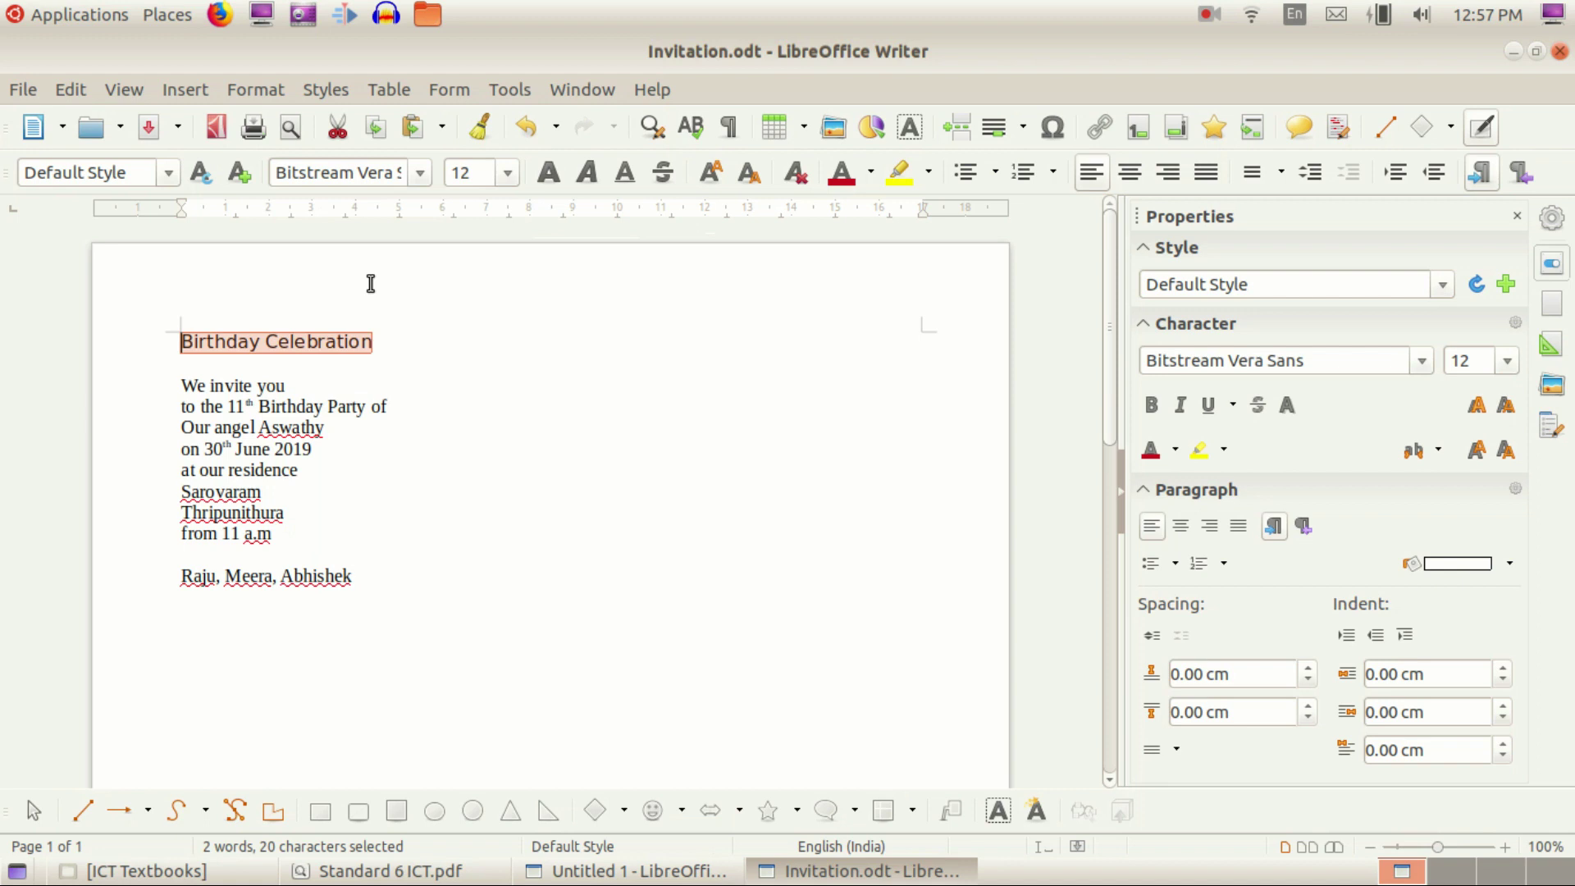
left_click(417, 181)
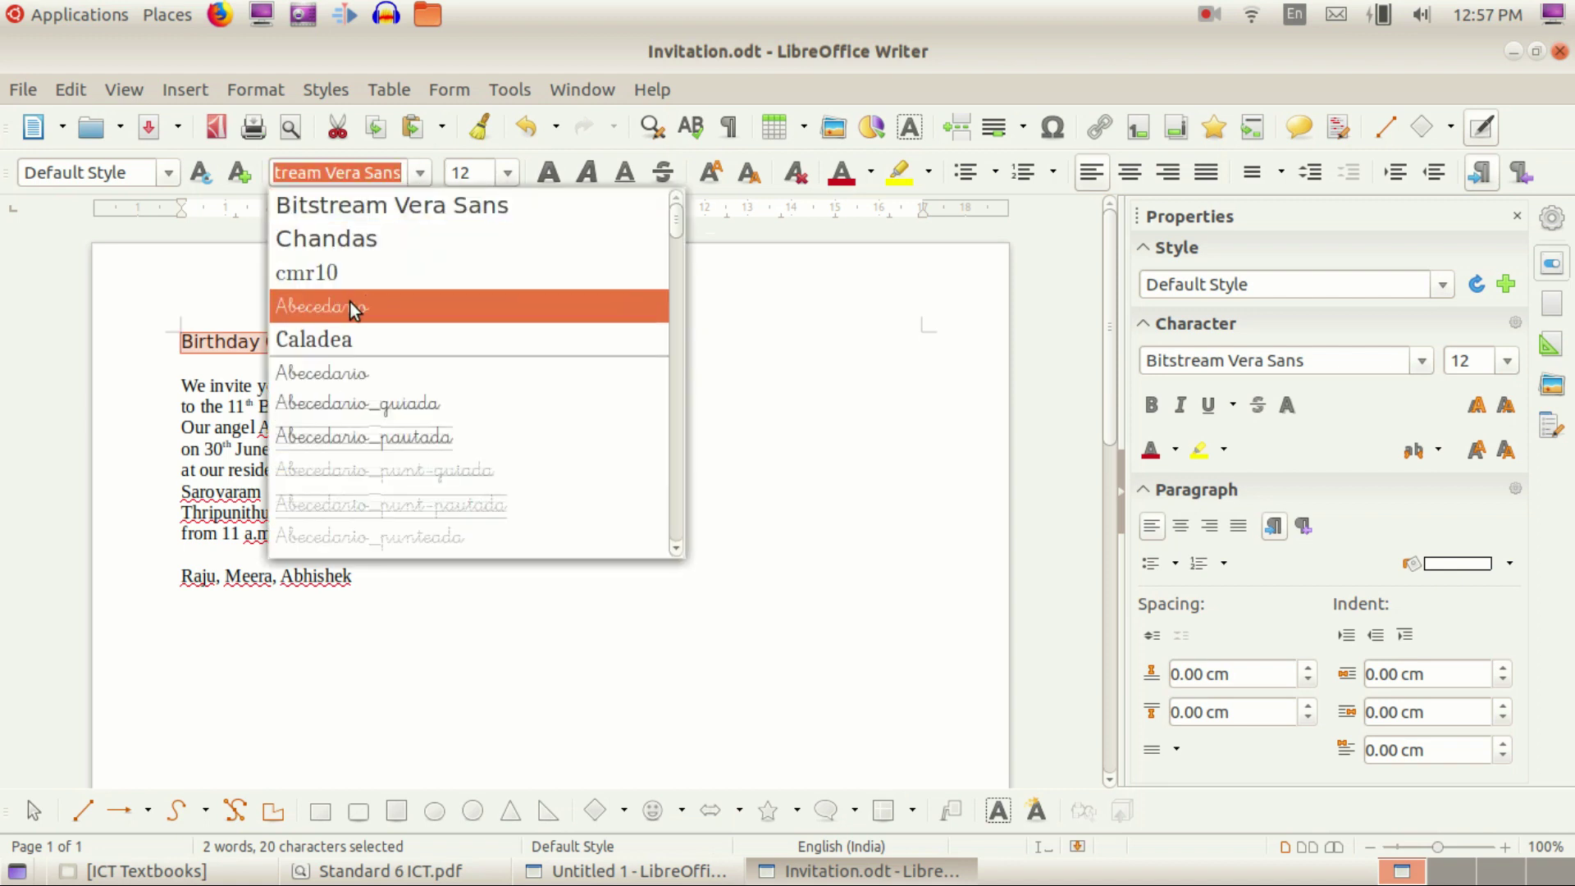
left_click(377, 402)
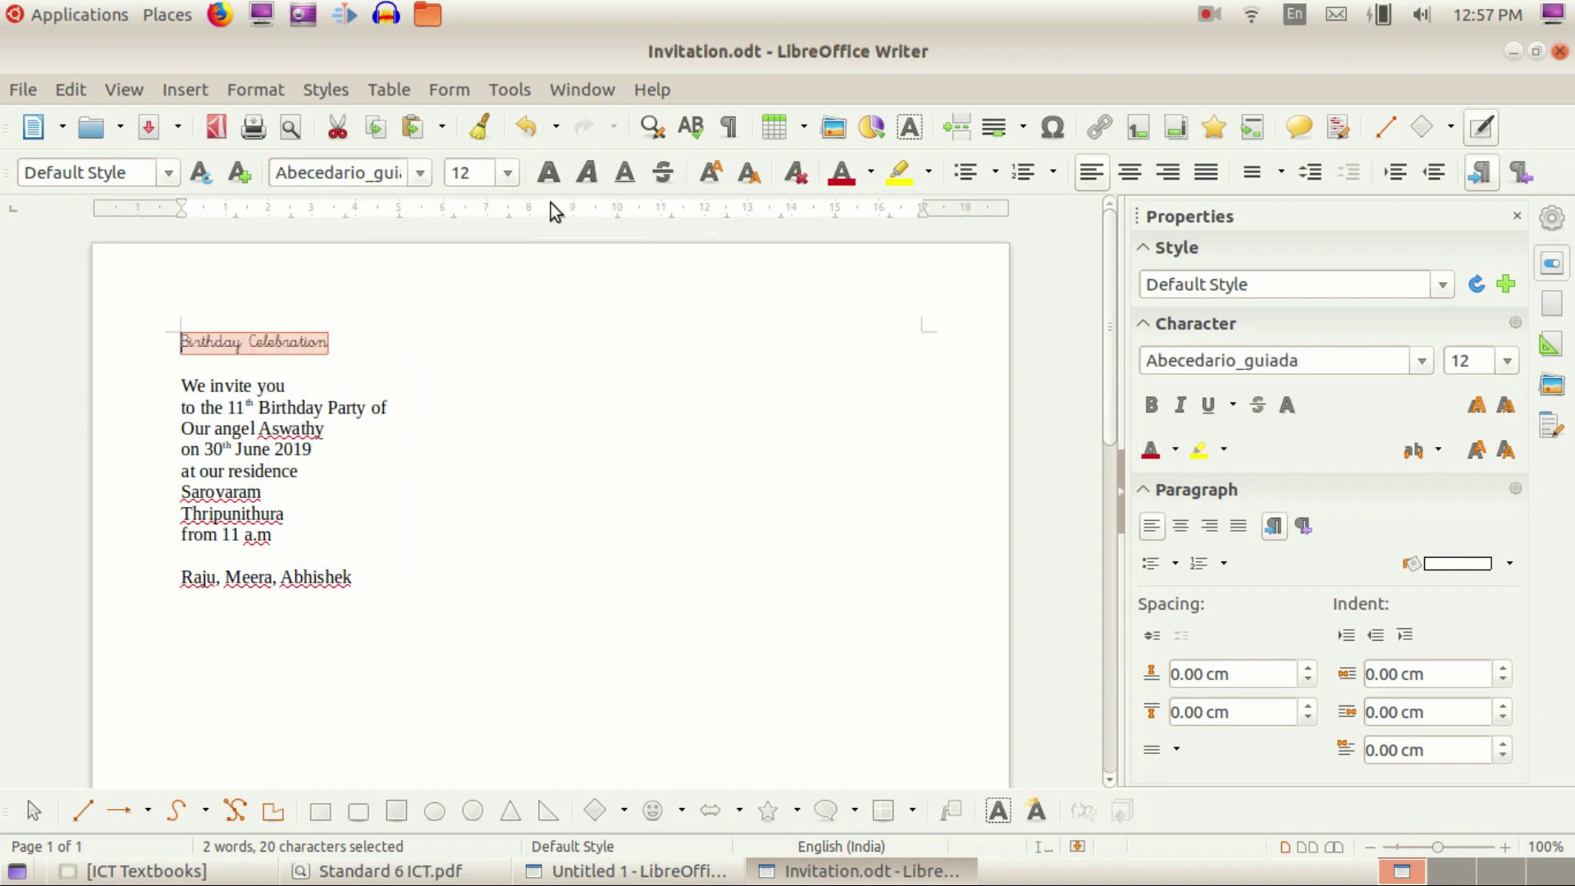
Step: Set the invitation lines through 'from 11 a.m' in cmr10
left_click(206, 385)
left_click_drag(177, 384, 340, 535)
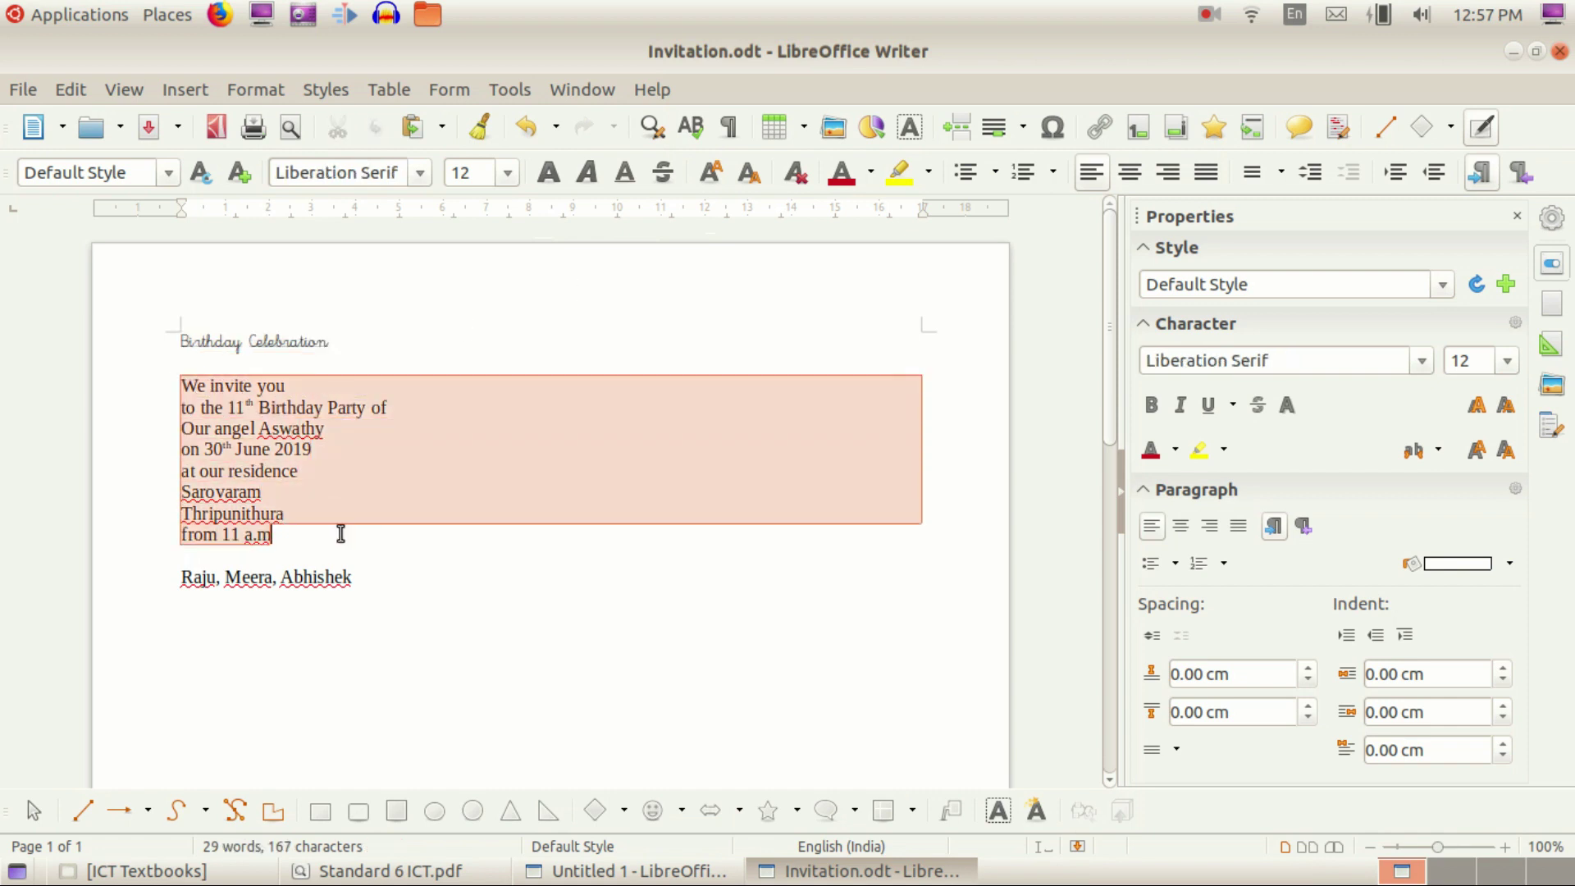
left_click(417, 175)
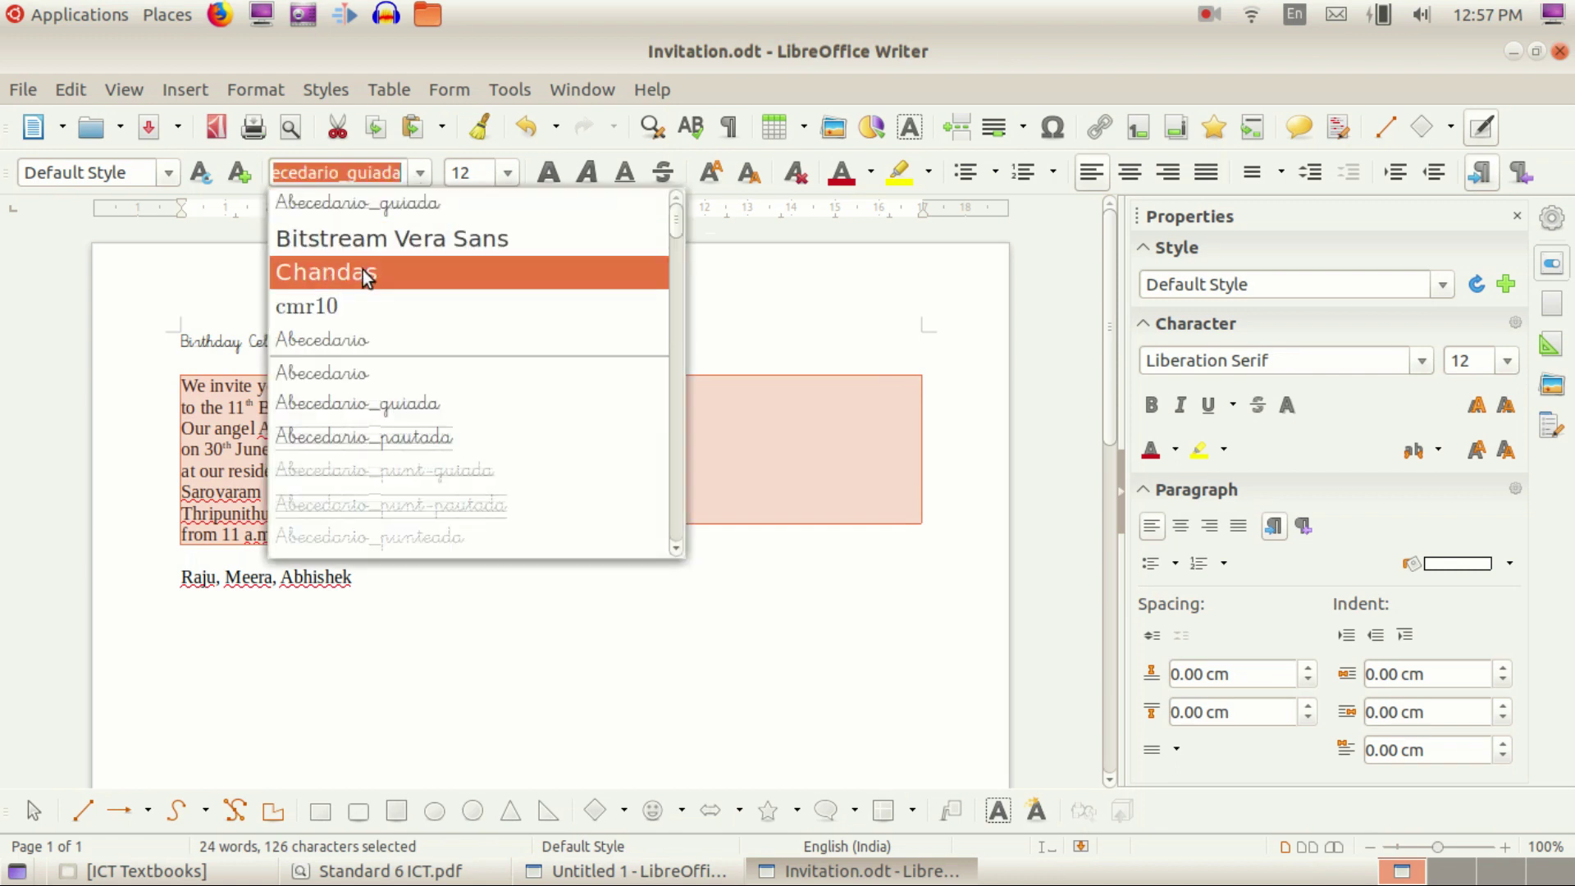
left_click(359, 307)
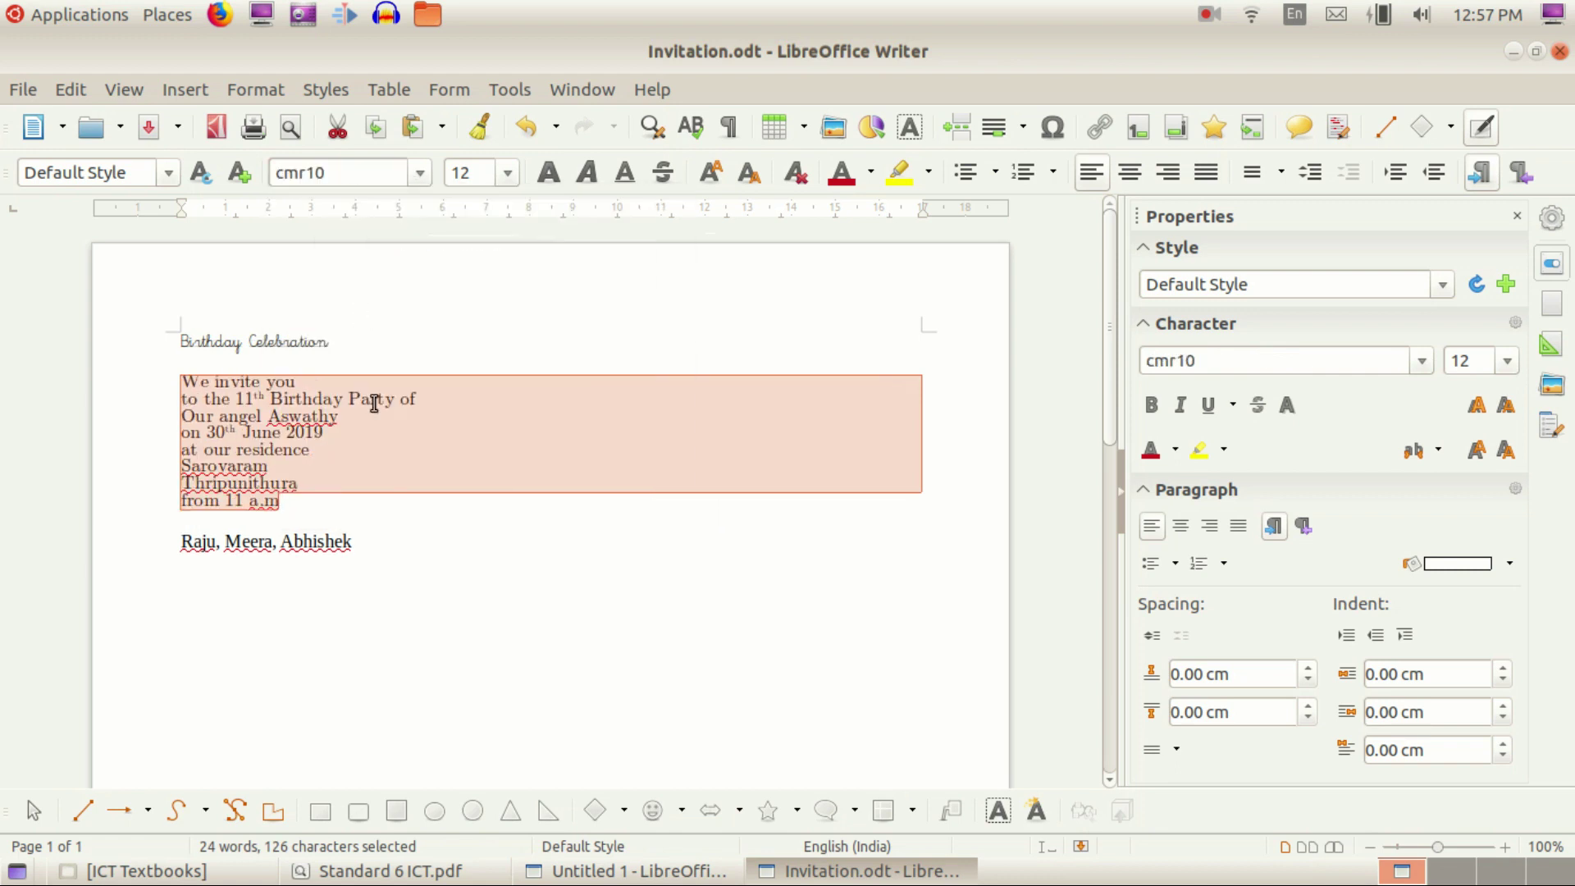
Step: Set the hosts' names line in Bitstream Charter
left_click(355, 529)
left_click_drag(382, 552, 169, 541)
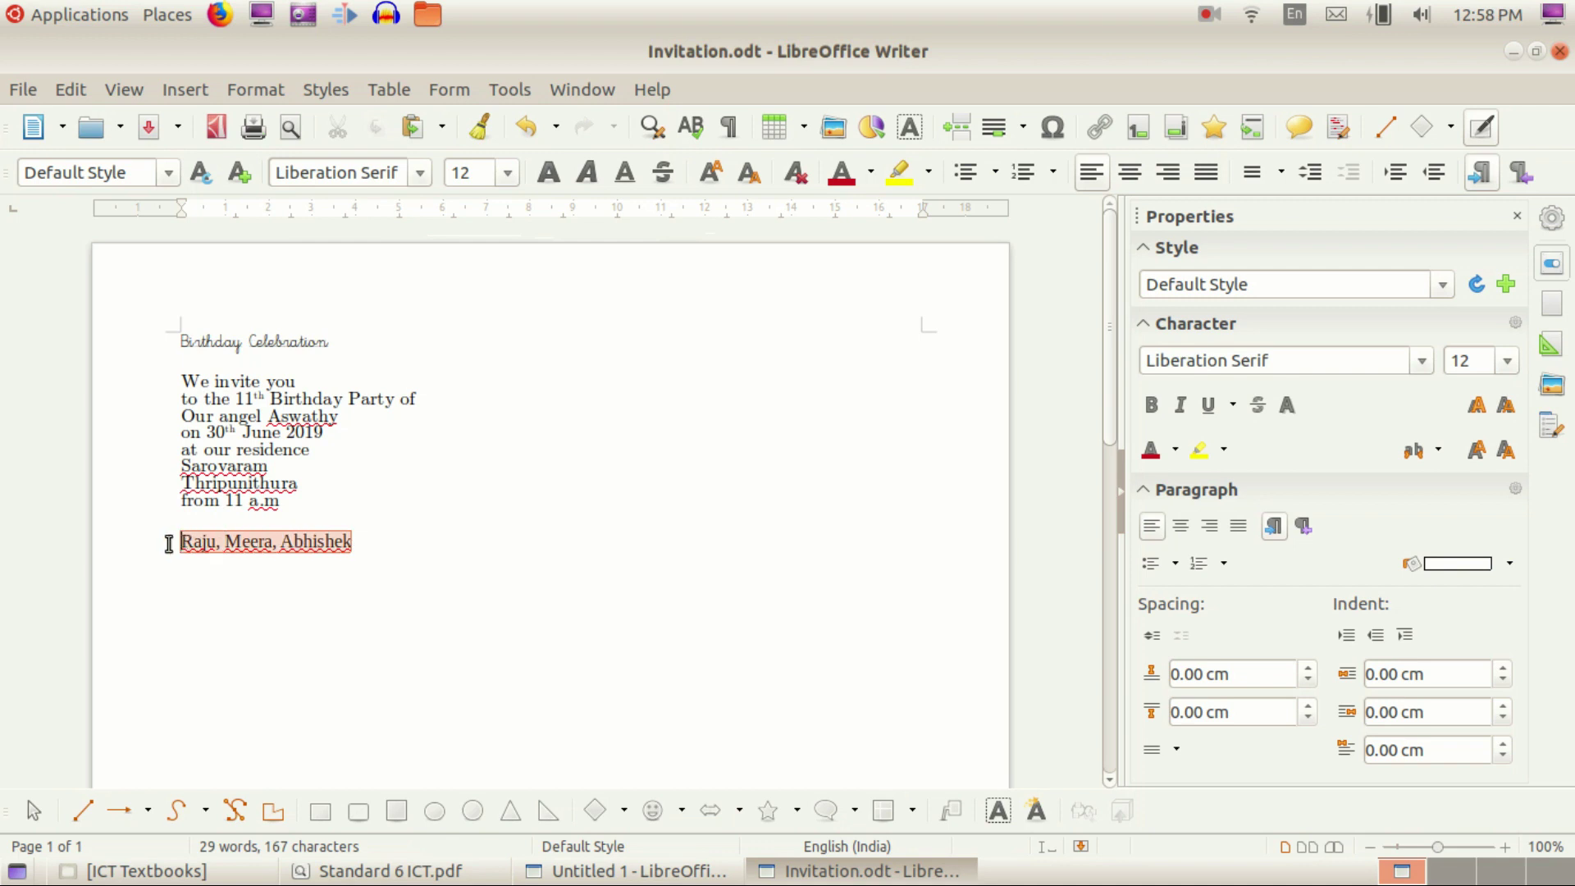
left_click(413, 177)
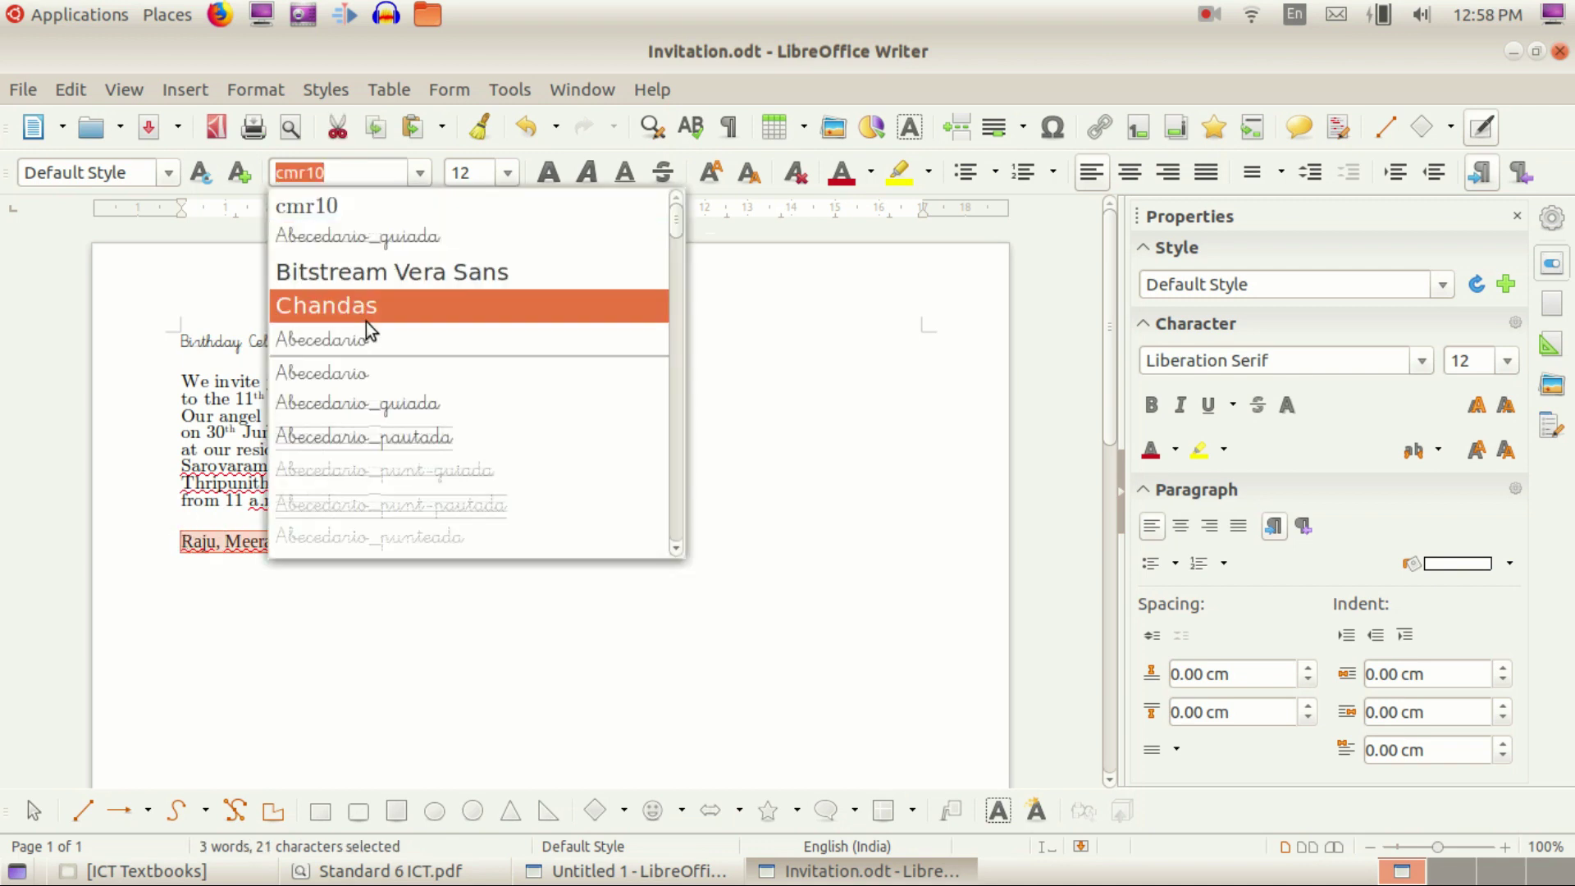
scroll(375, 369, "down", 3)
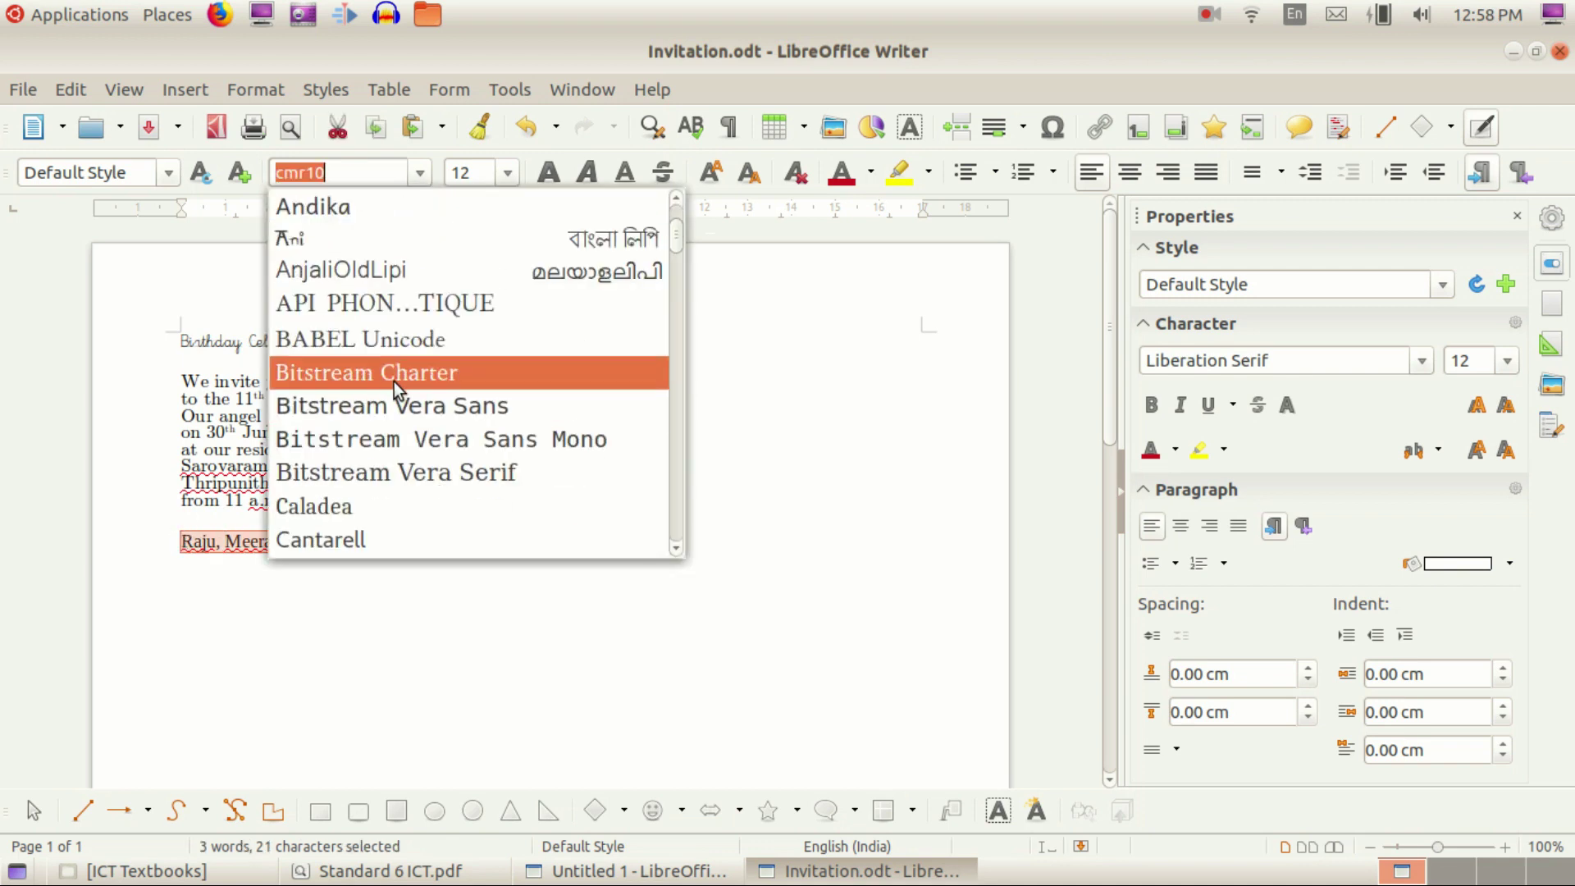
left_click(396, 377)
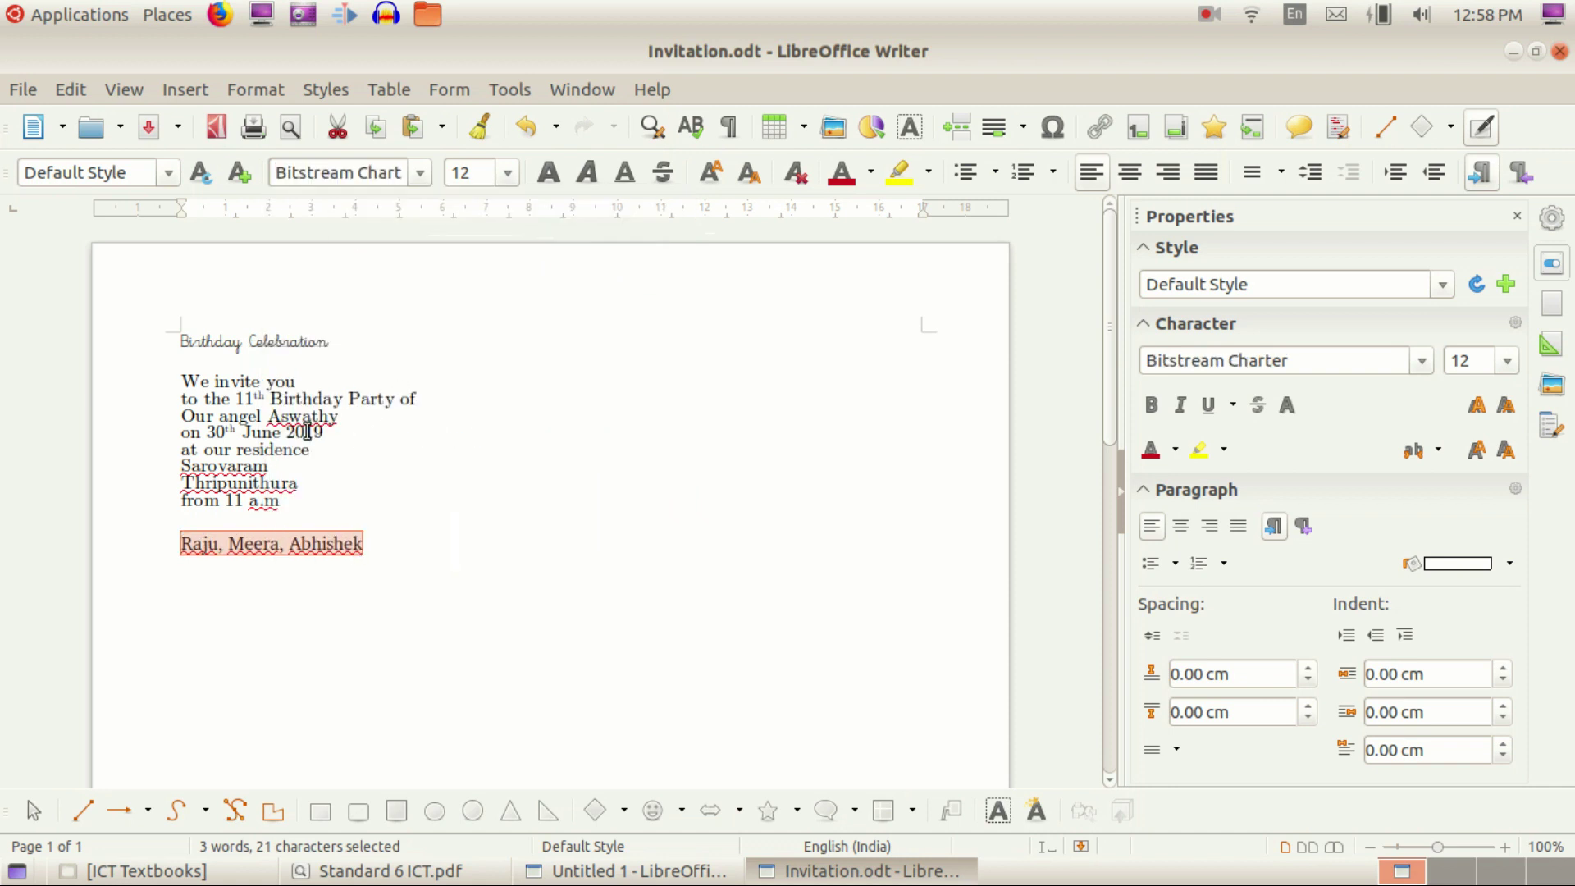
left_click(338, 516)
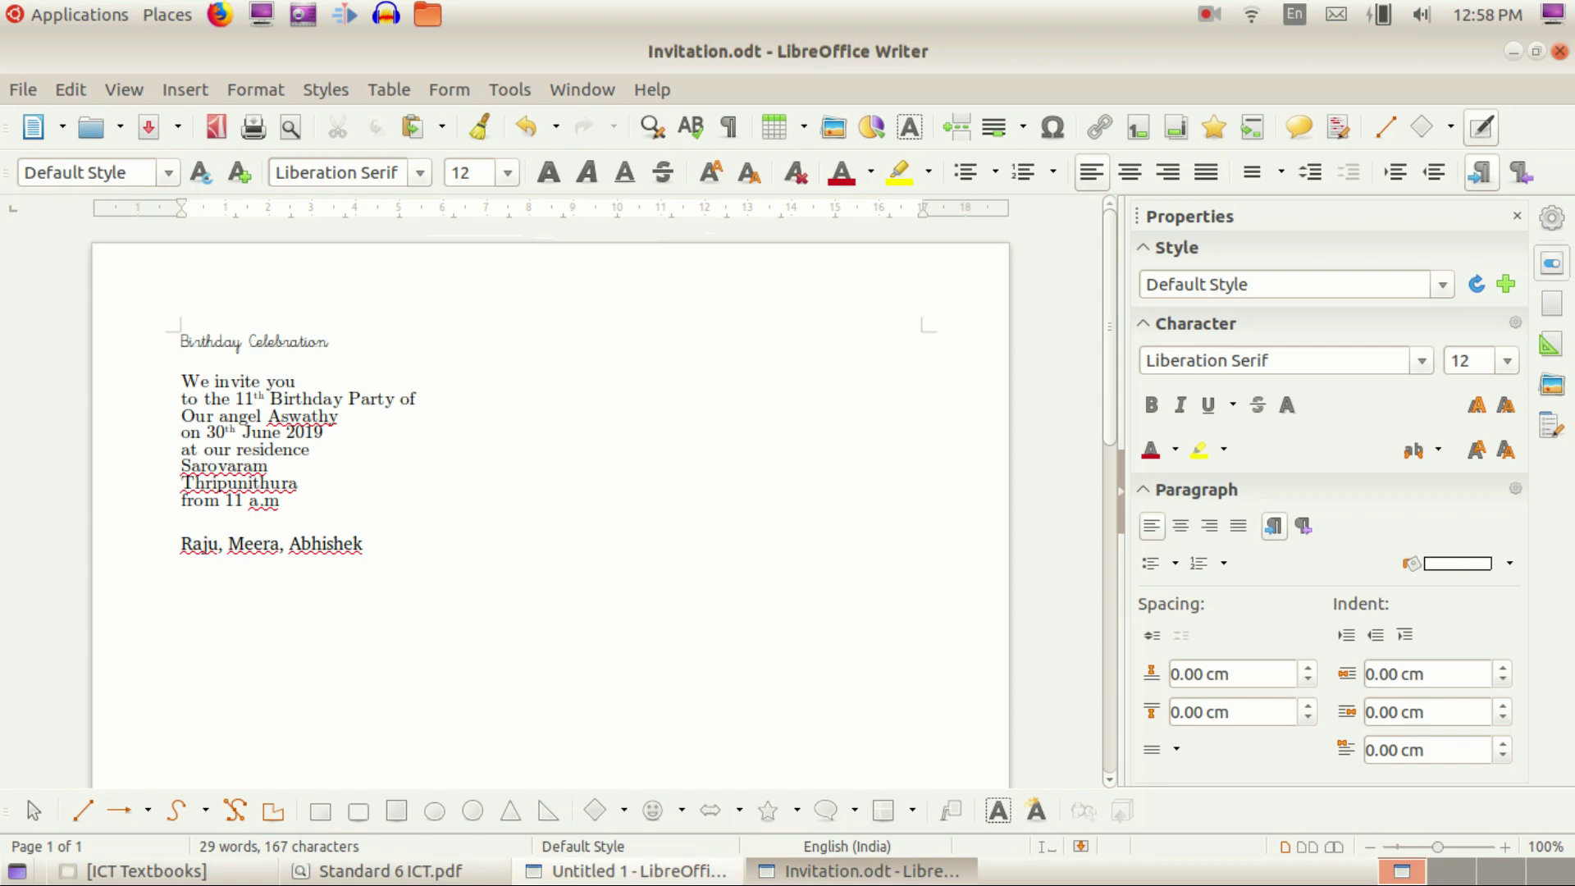
left_click(389, 871)
scroll(616, 583, "down", 5)
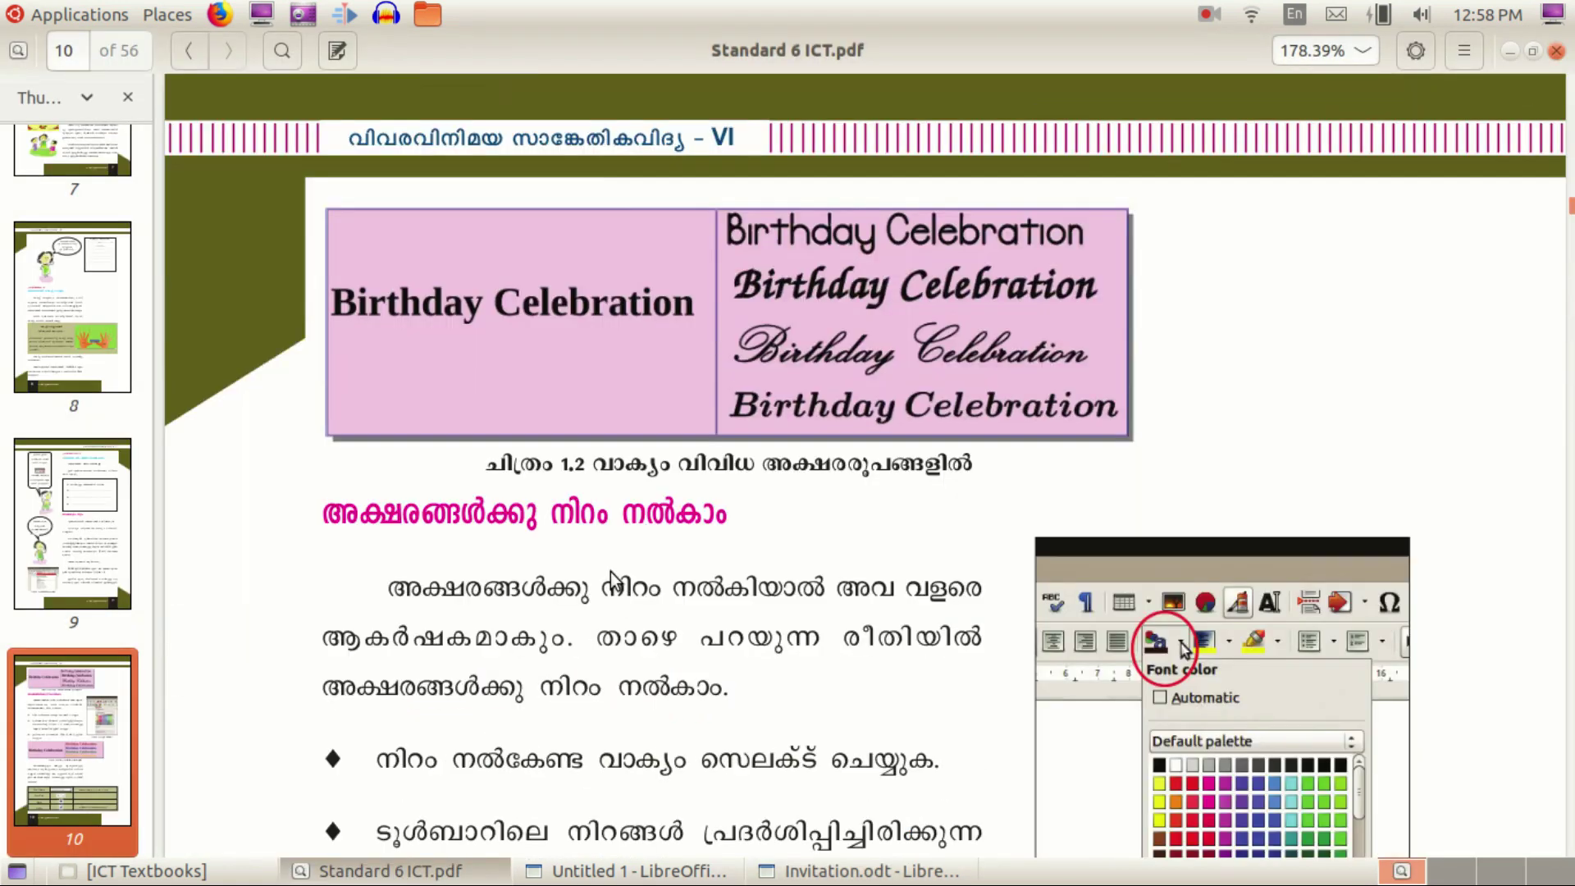
scroll(611, 578, "down", 3)
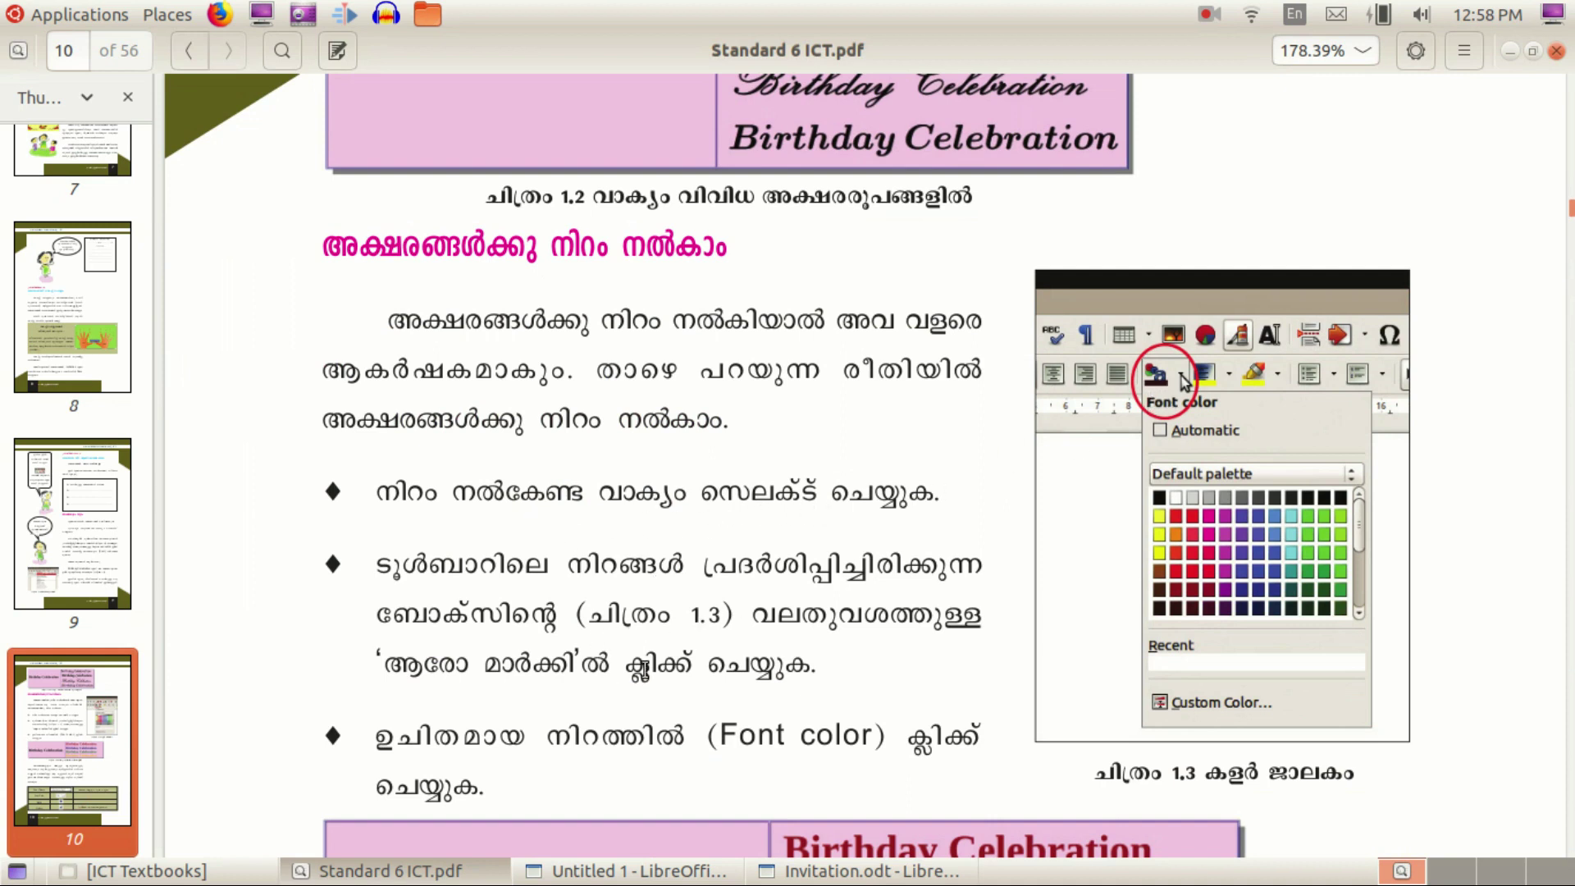
scroll(704, 750, "down", 4)
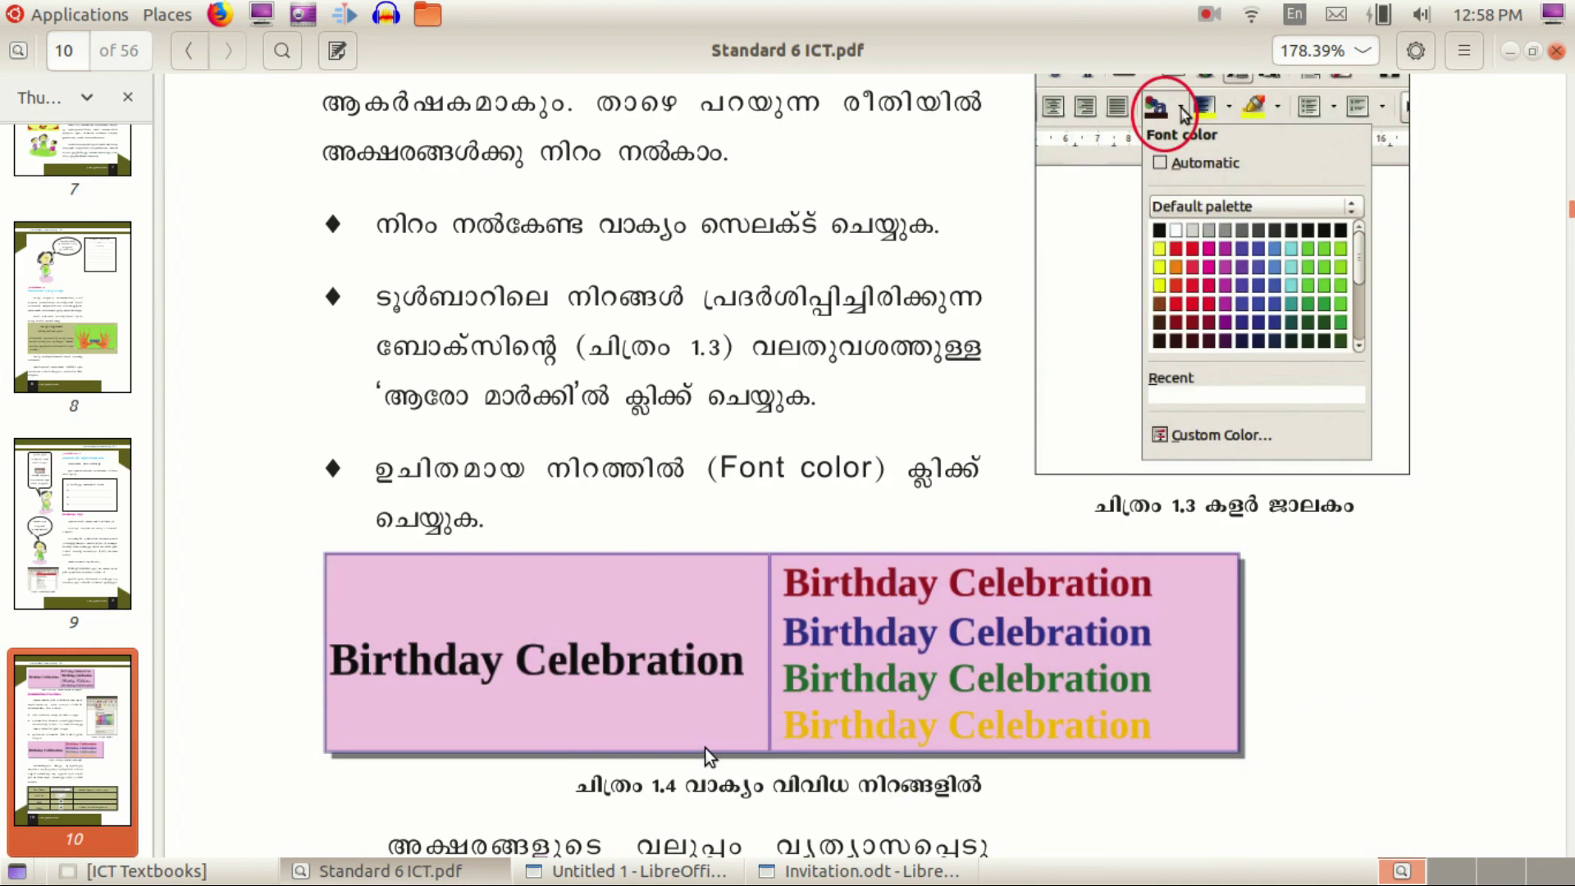
scroll(714, 697, "up", 3)
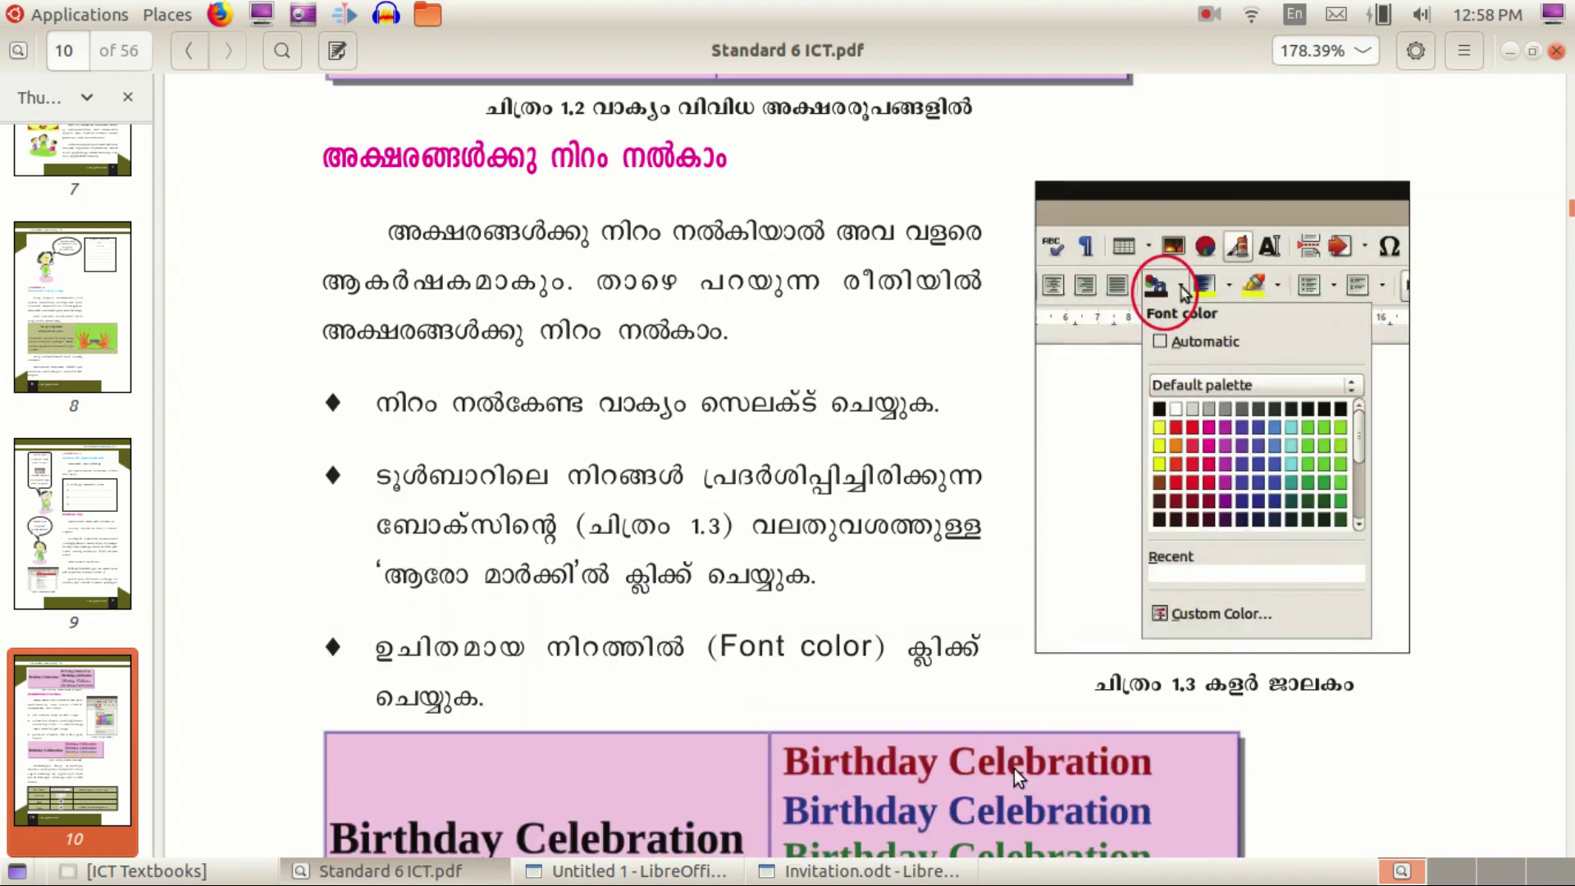
left_click(861, 871)
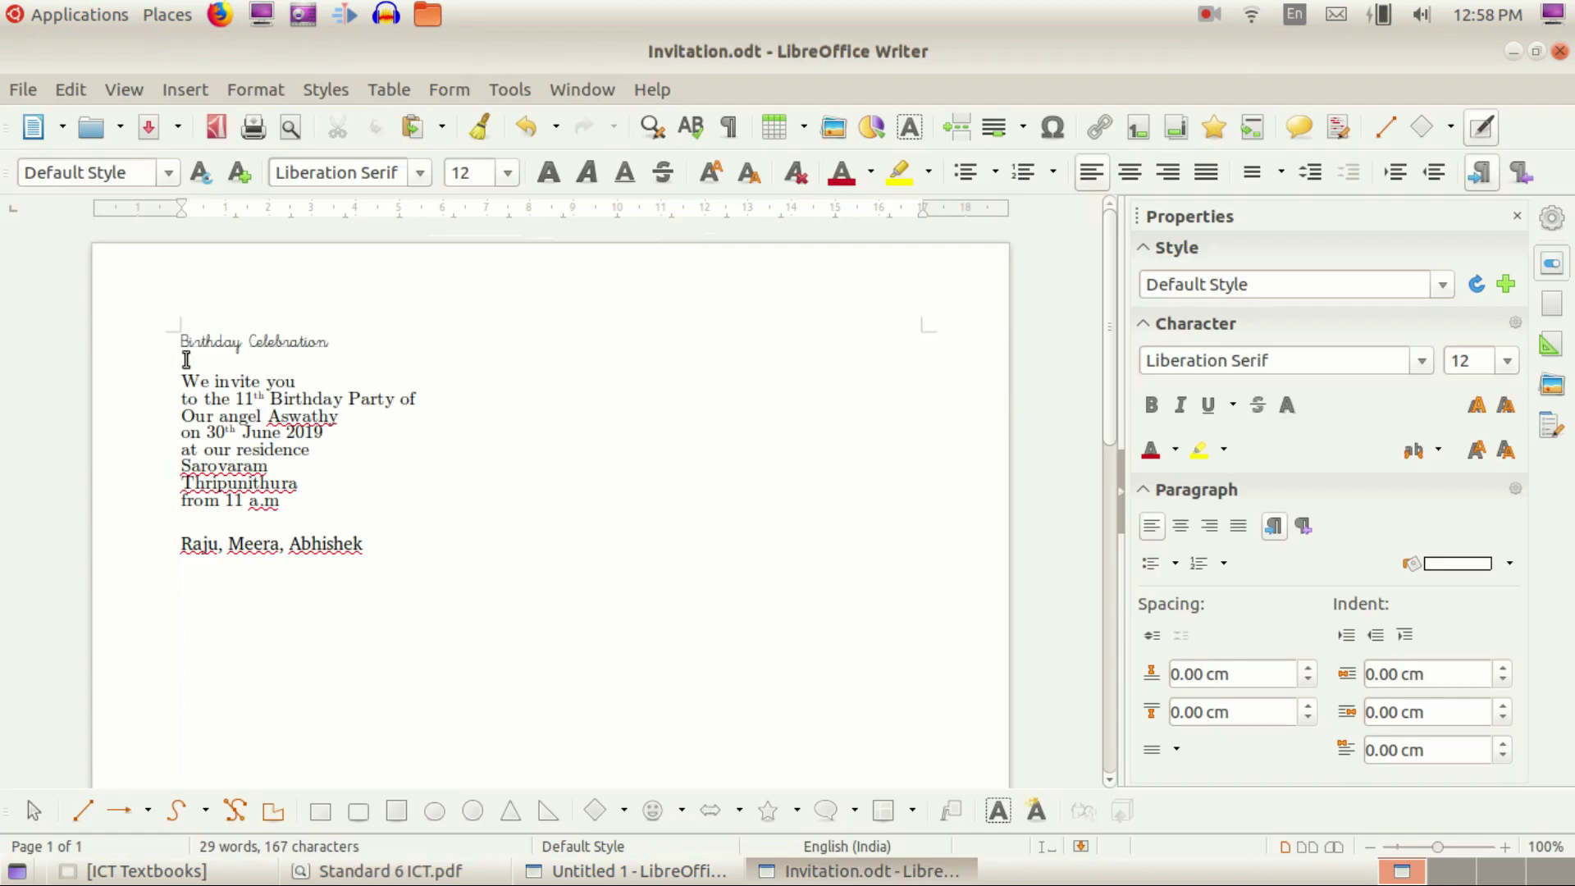
Step: Colour the Birthday Celebration heading red
left_click_drag(180, 341, 347, 341)
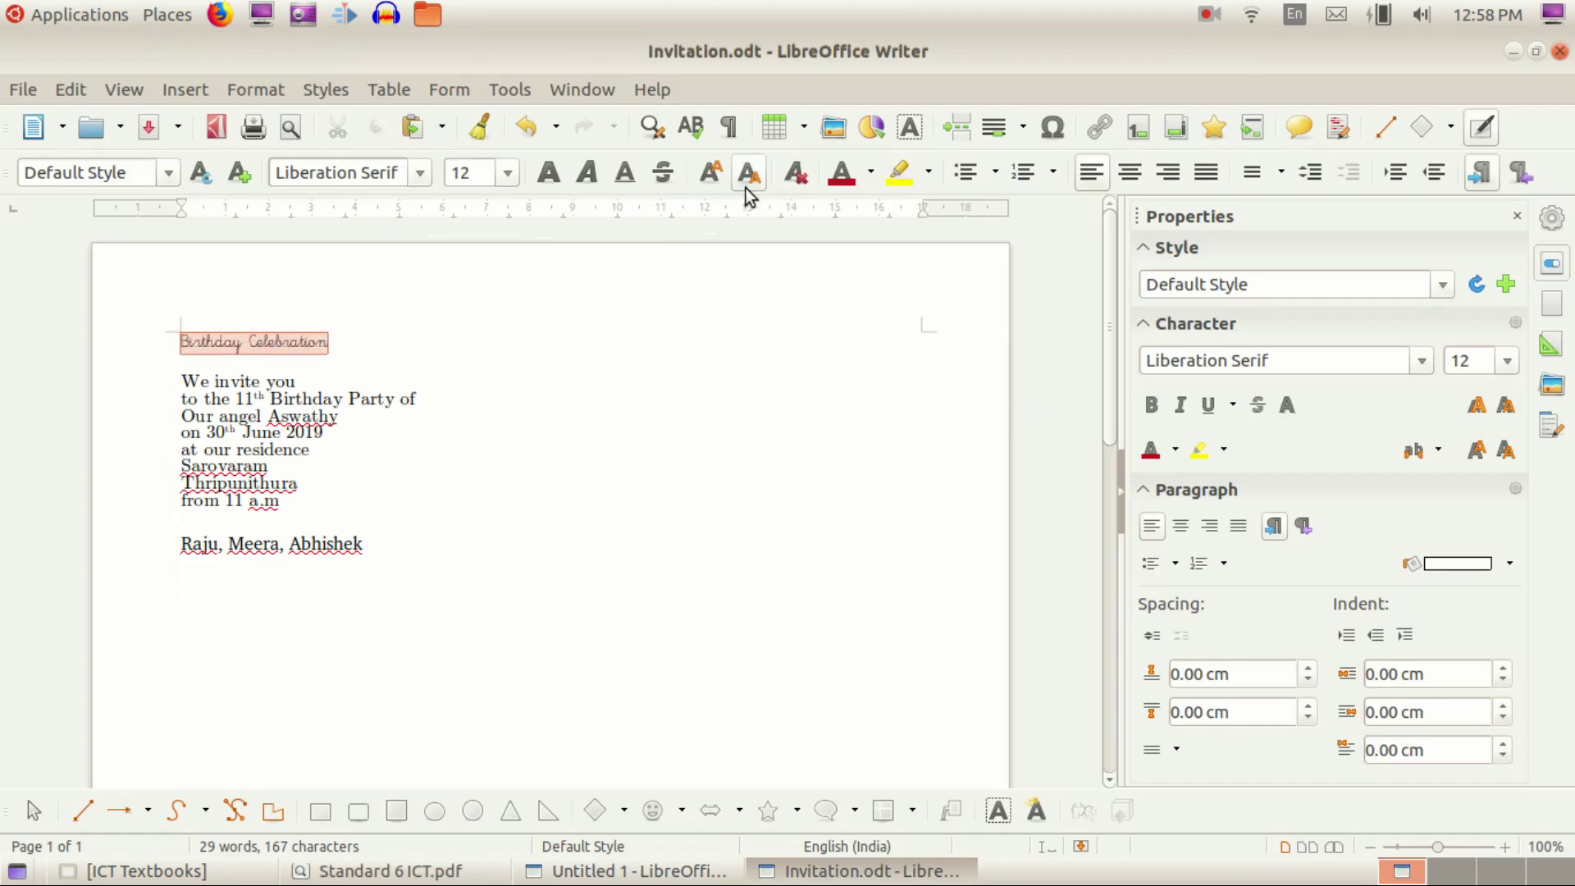
left_click(874, 174)
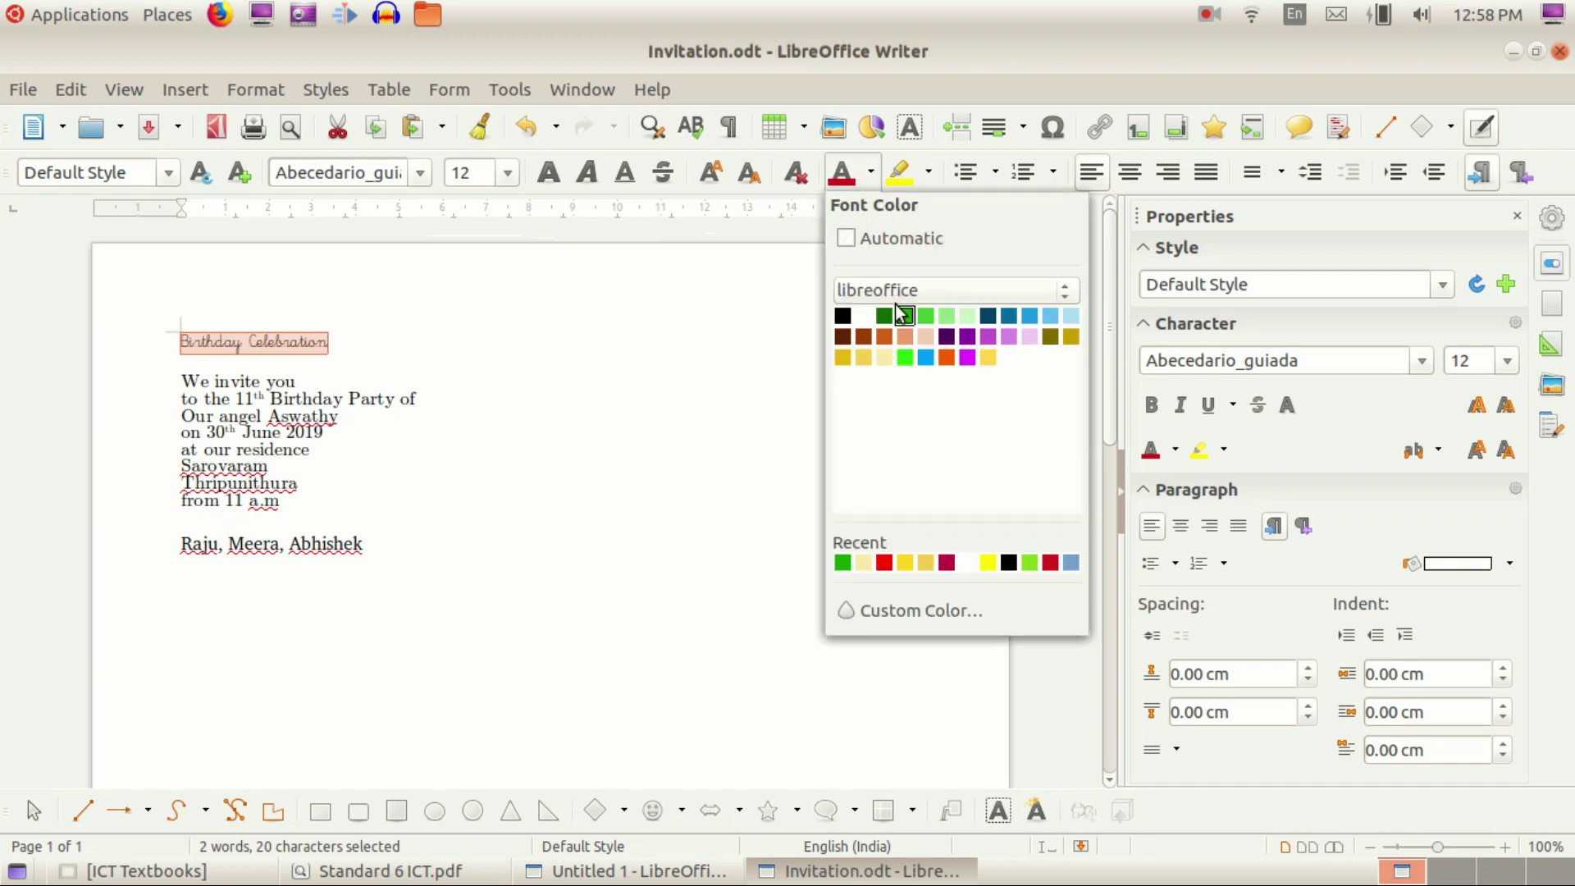
left_click(908, 299)
left_click(886, 335)
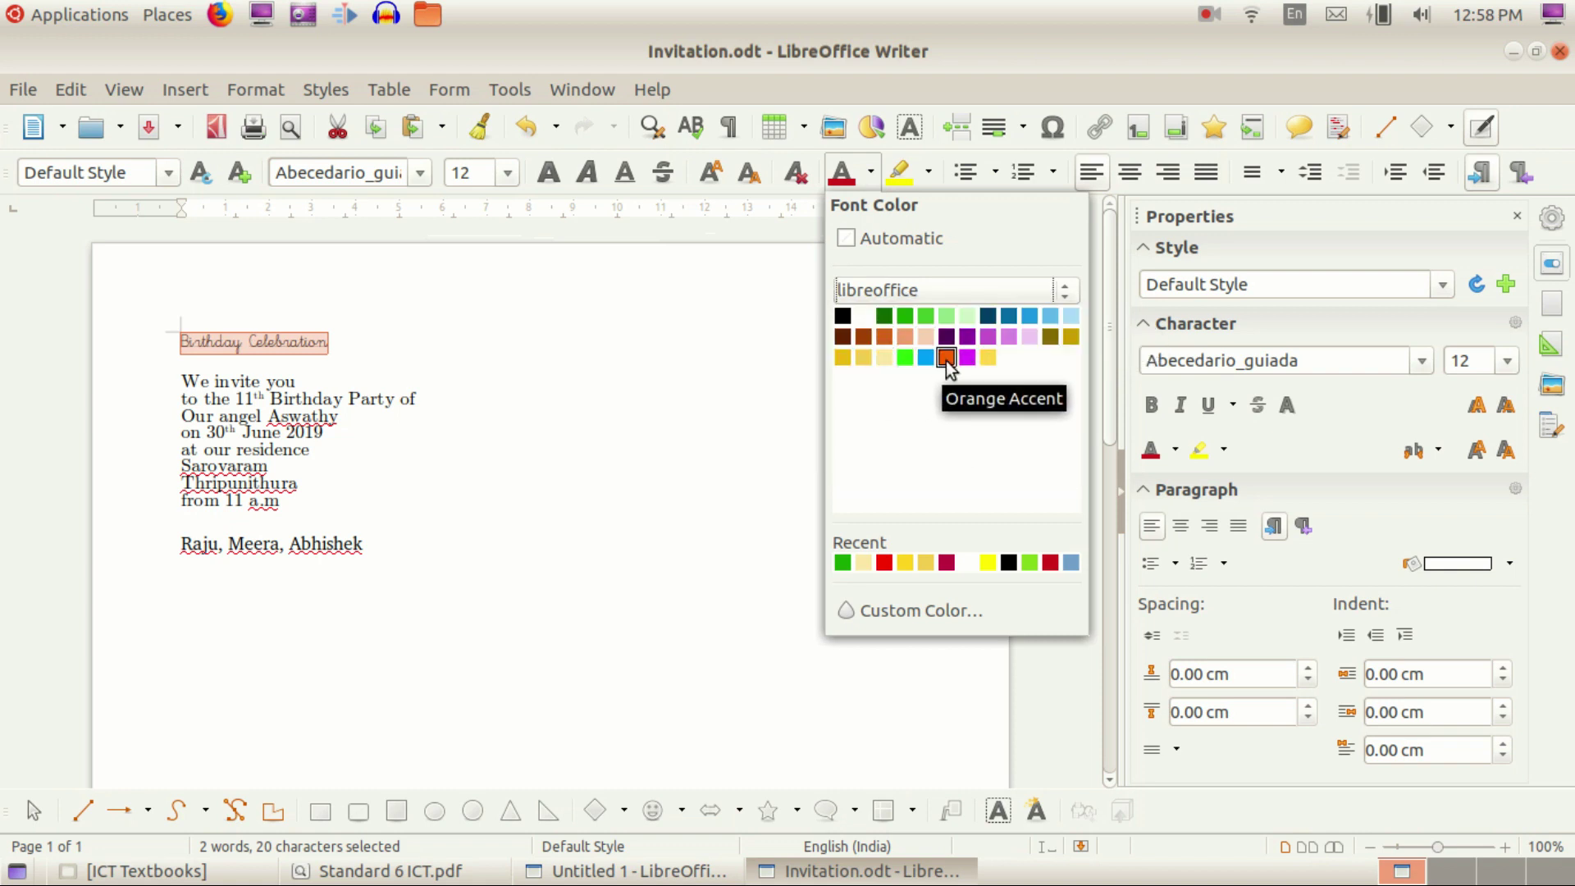
left_click(886, 563)
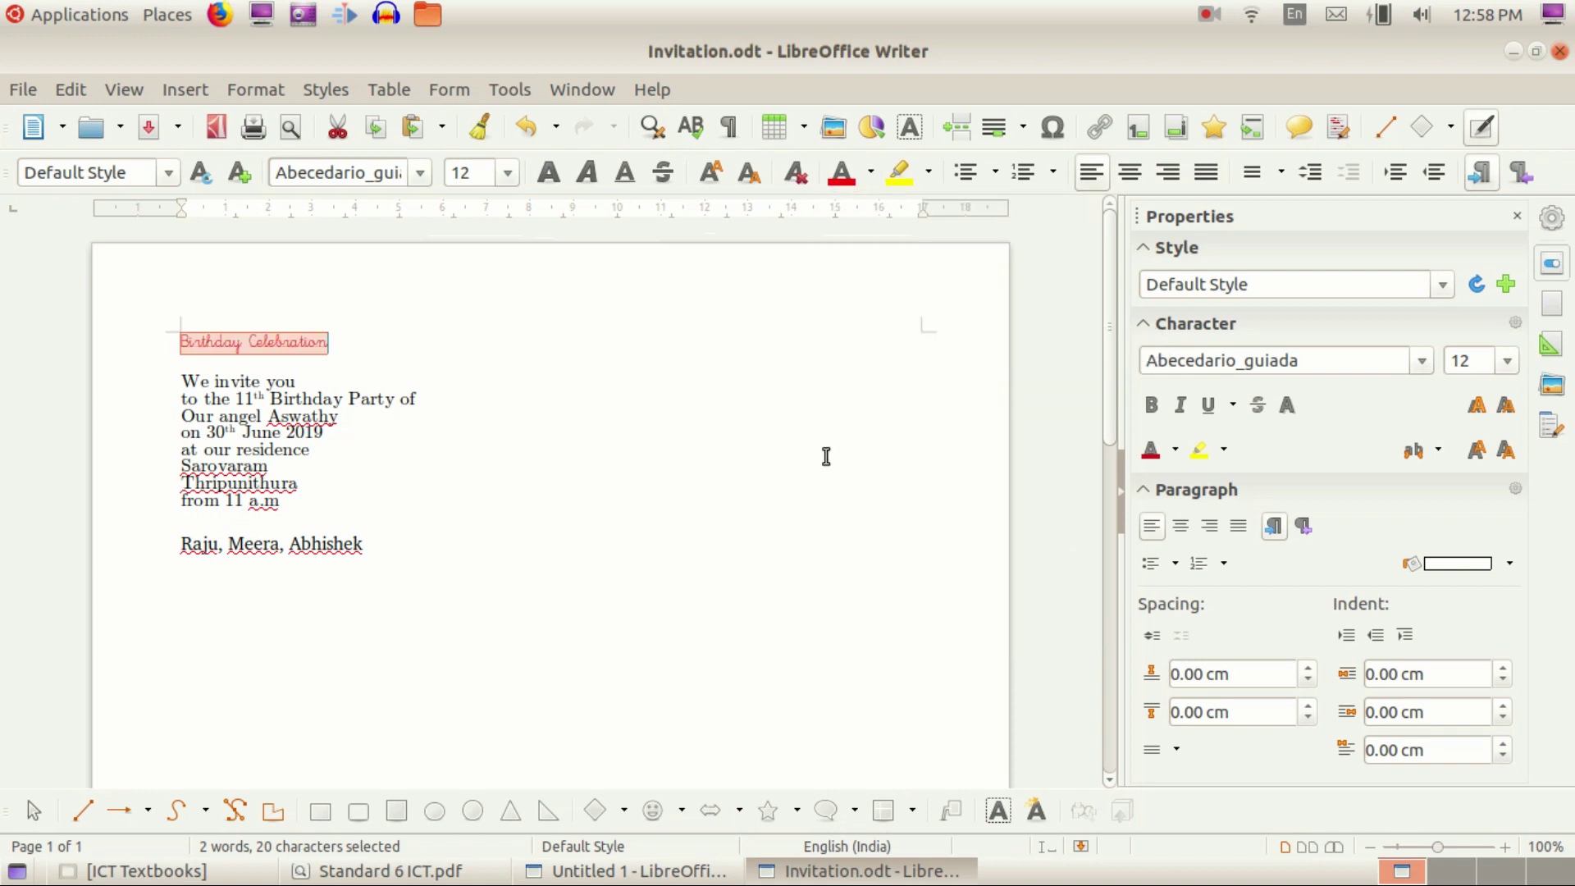
left_click(362, 378)
Step: Colour all the invitation lines Green 0
left_click_drag(183, 367, 353, 504)
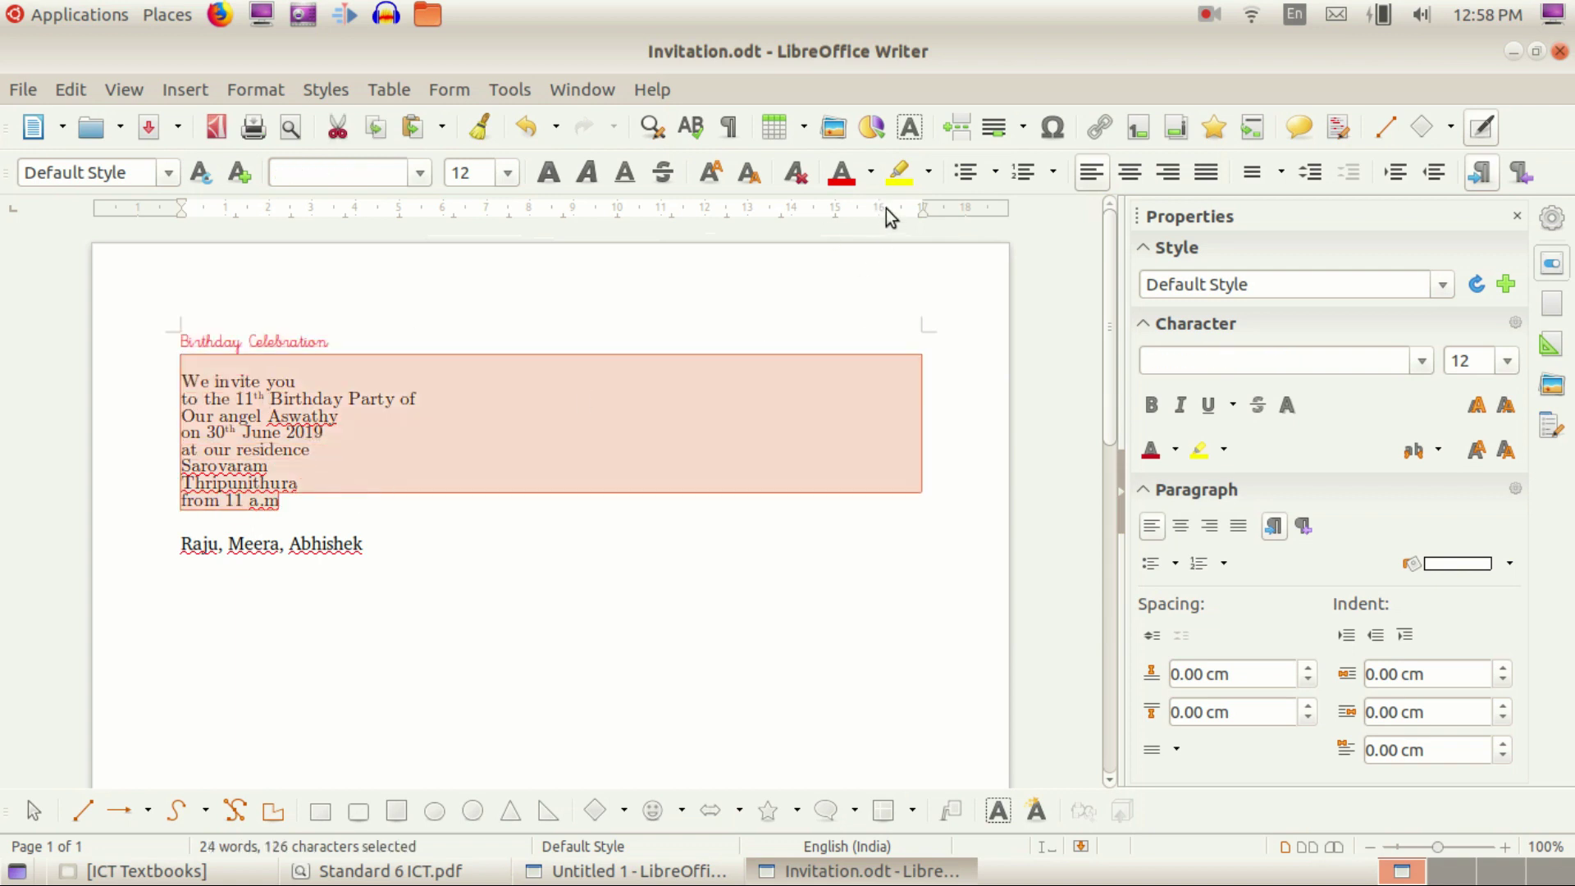
left_click(870, 173)
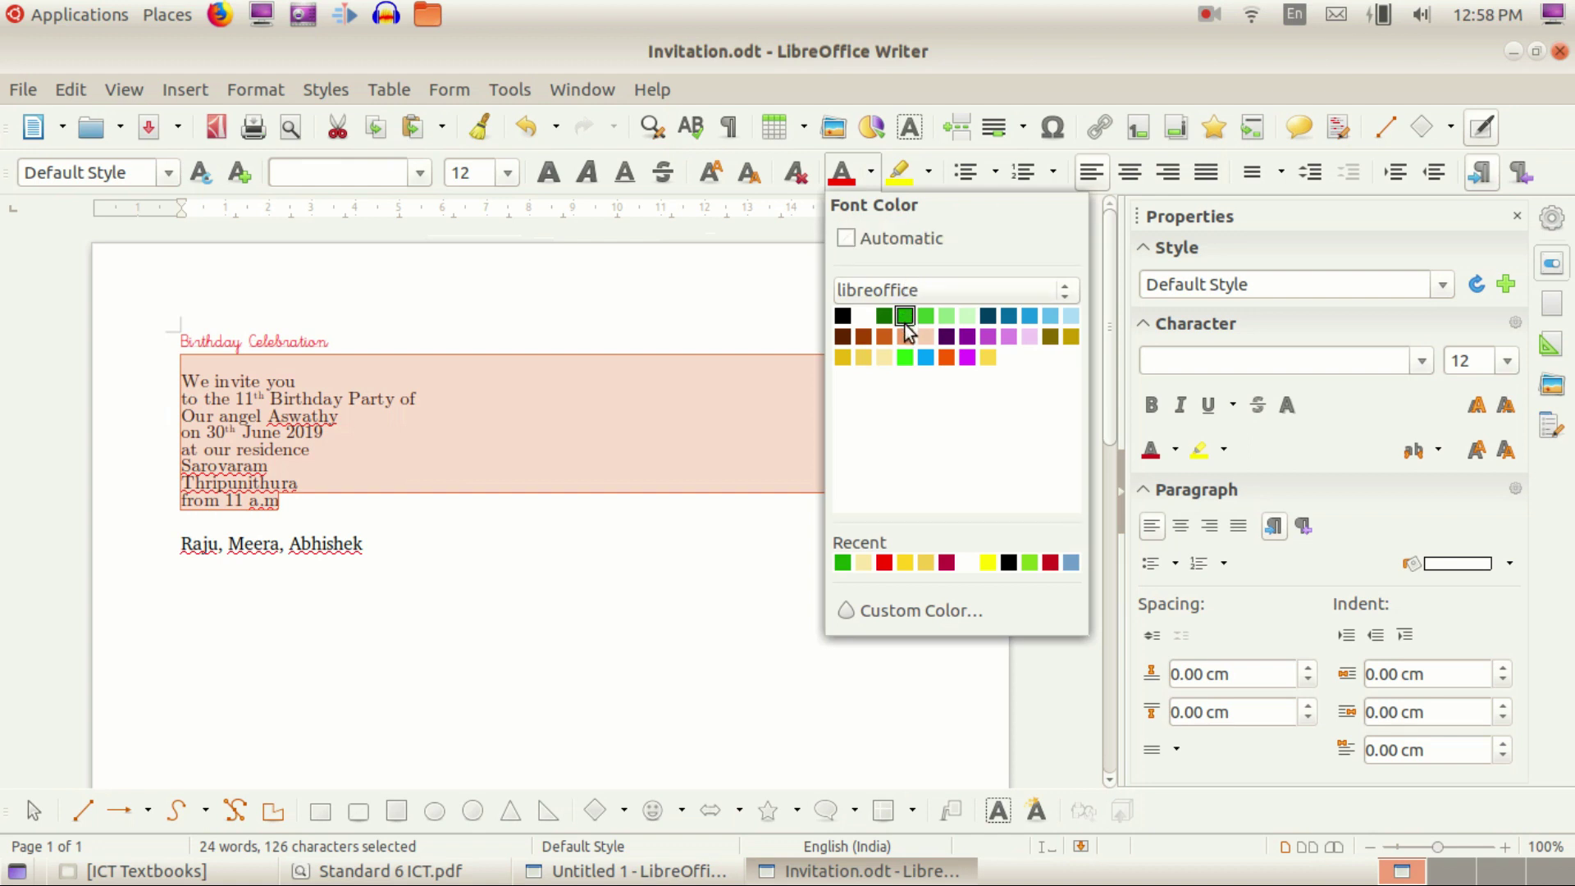
left_click(885, 319)
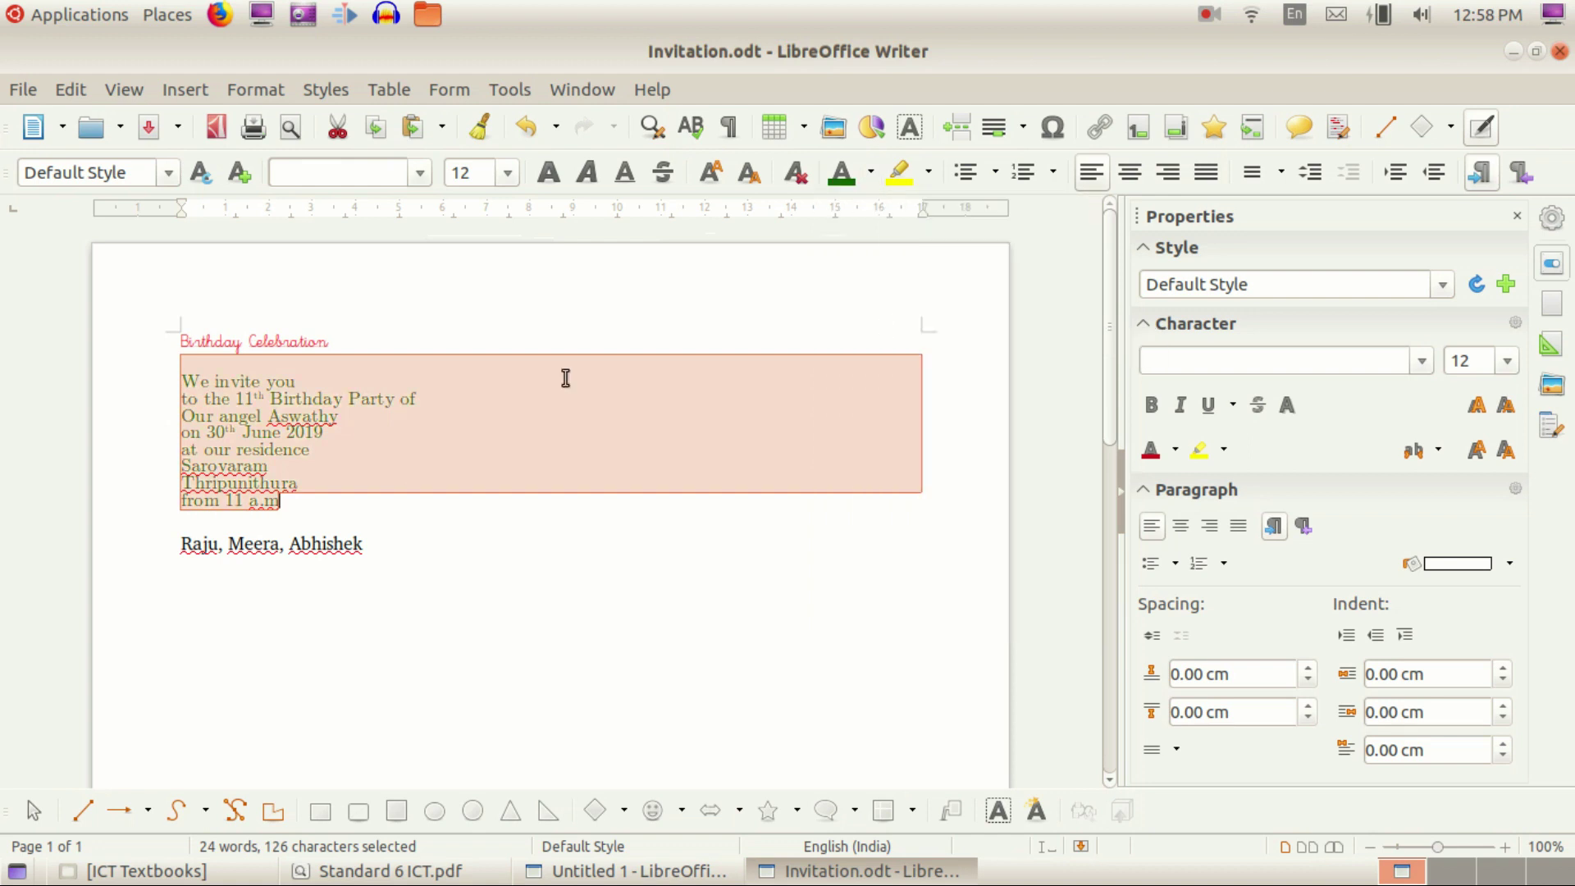
left_click(362, 504)
Step: Colour the Raju, Meera, Abhishek line brown-orange and bring back the textbook PDF
left_click_drag(372, 543, 177, 548)
left_click(873, 174)
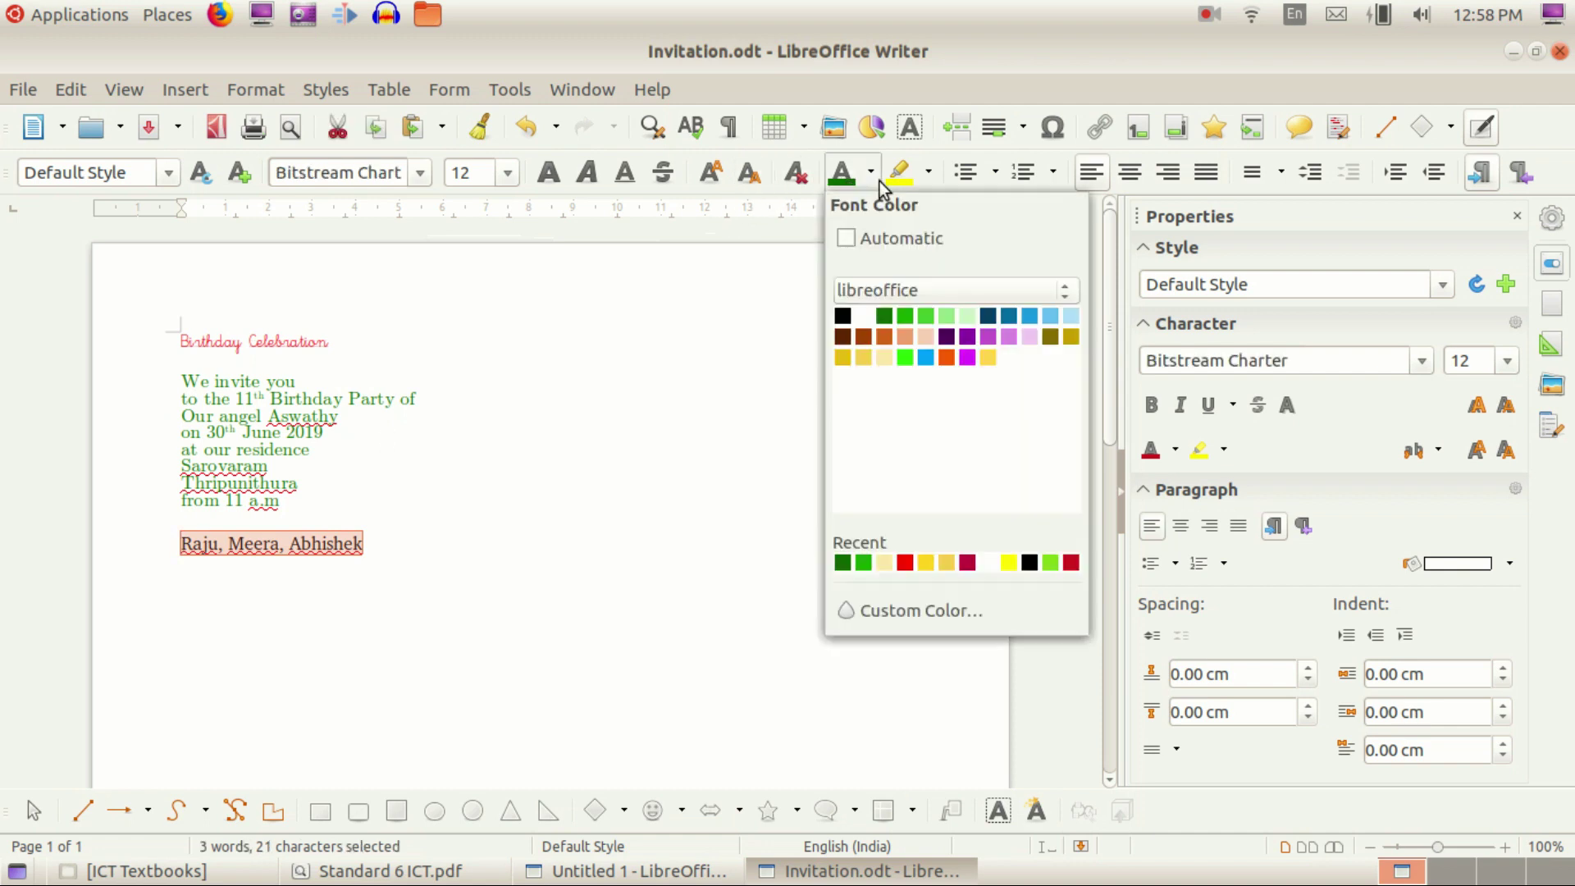
left_click(862, 339)
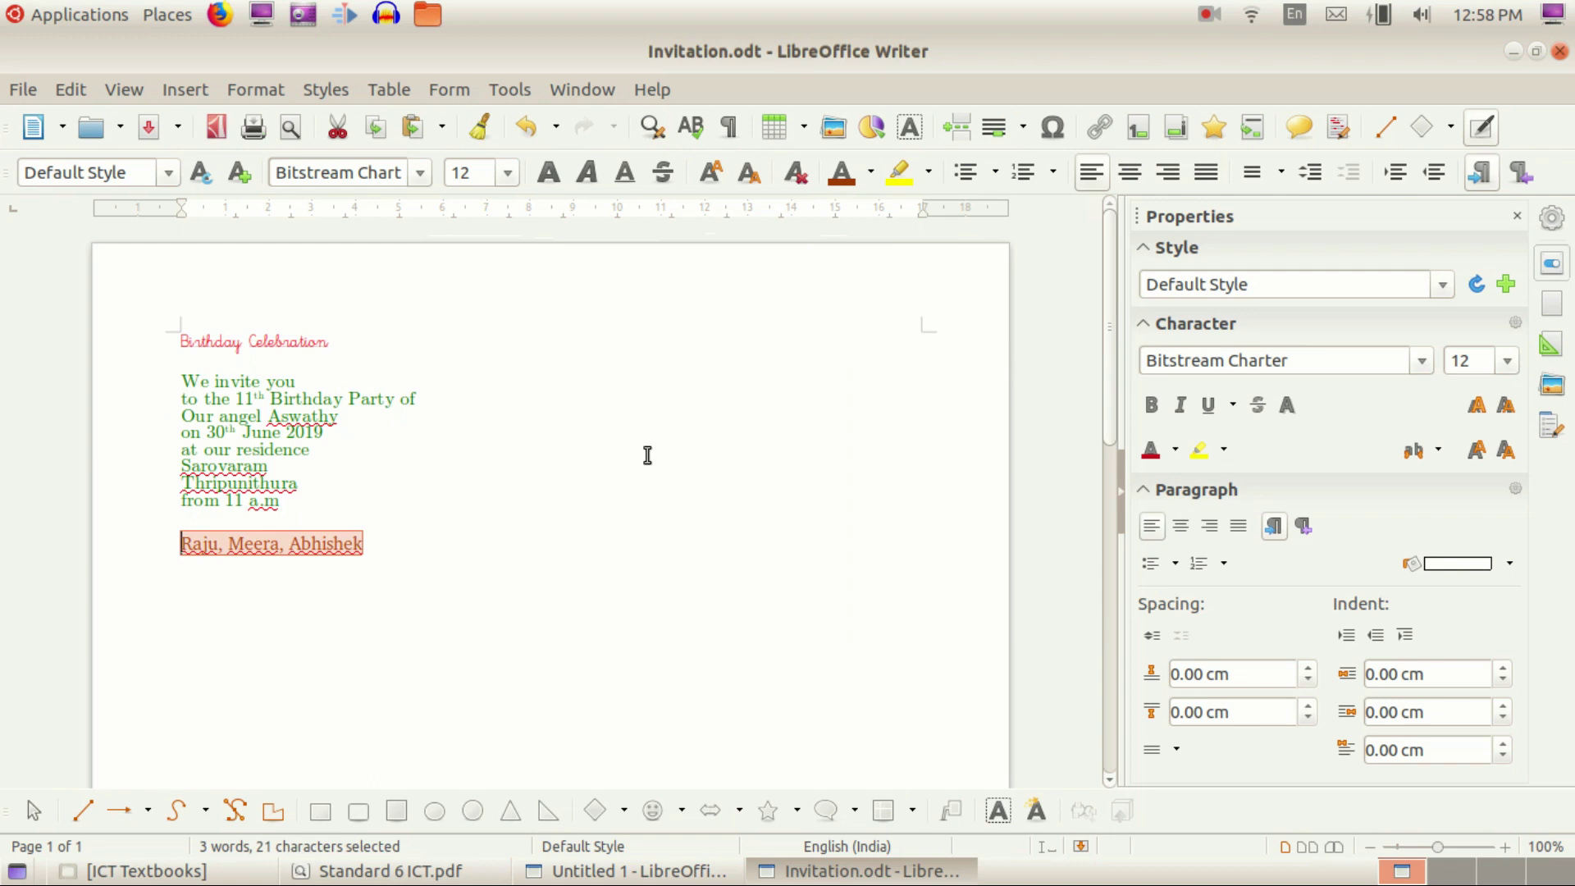
left_click(427, 513)
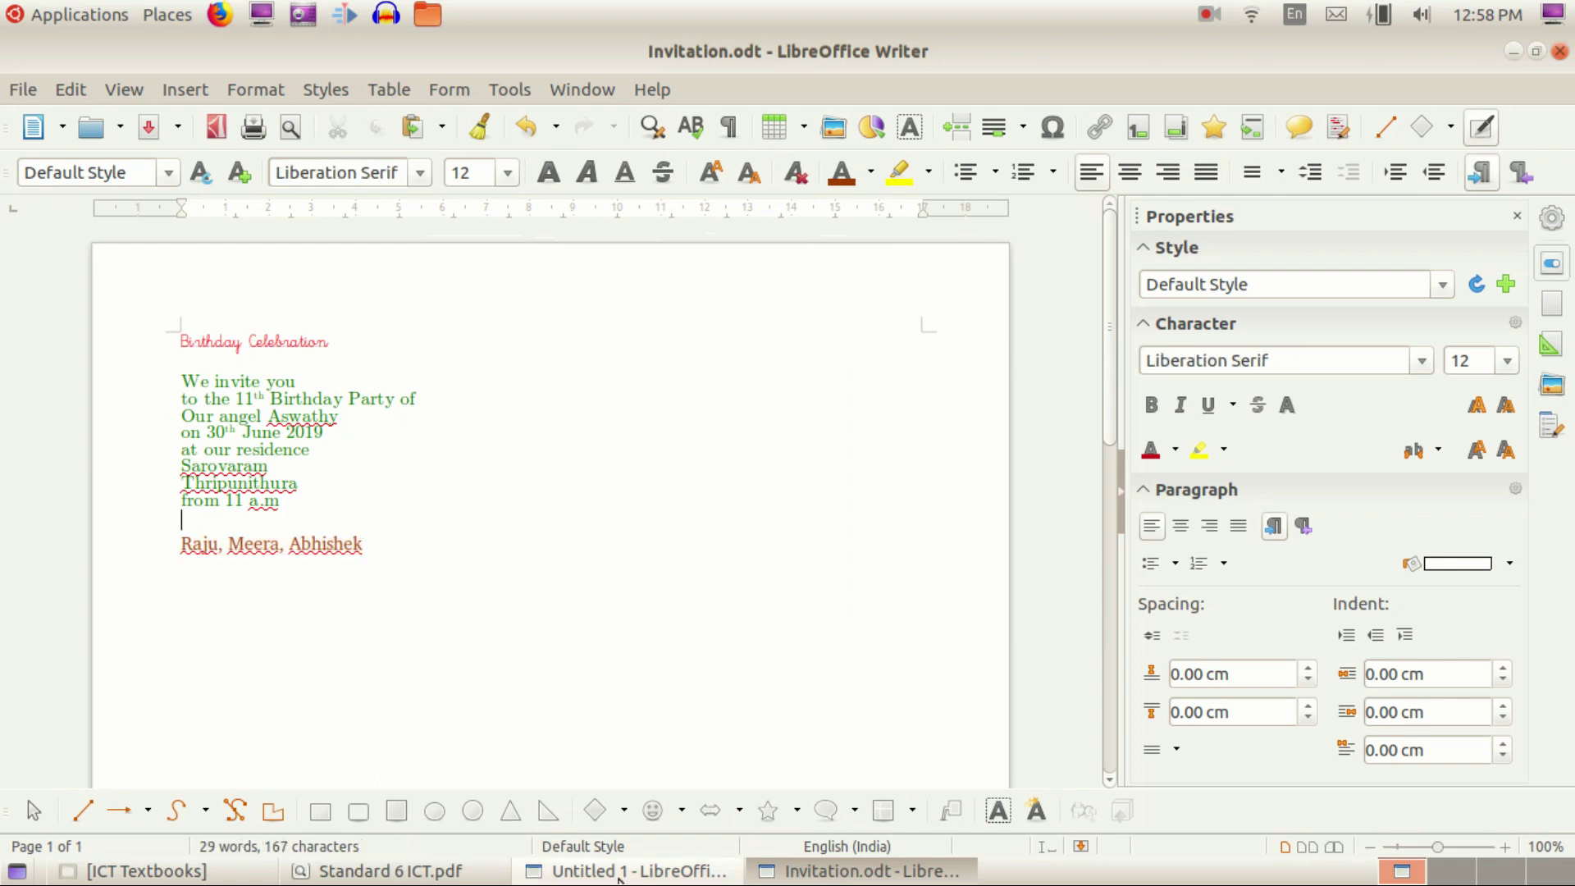
left_click(386, 871)
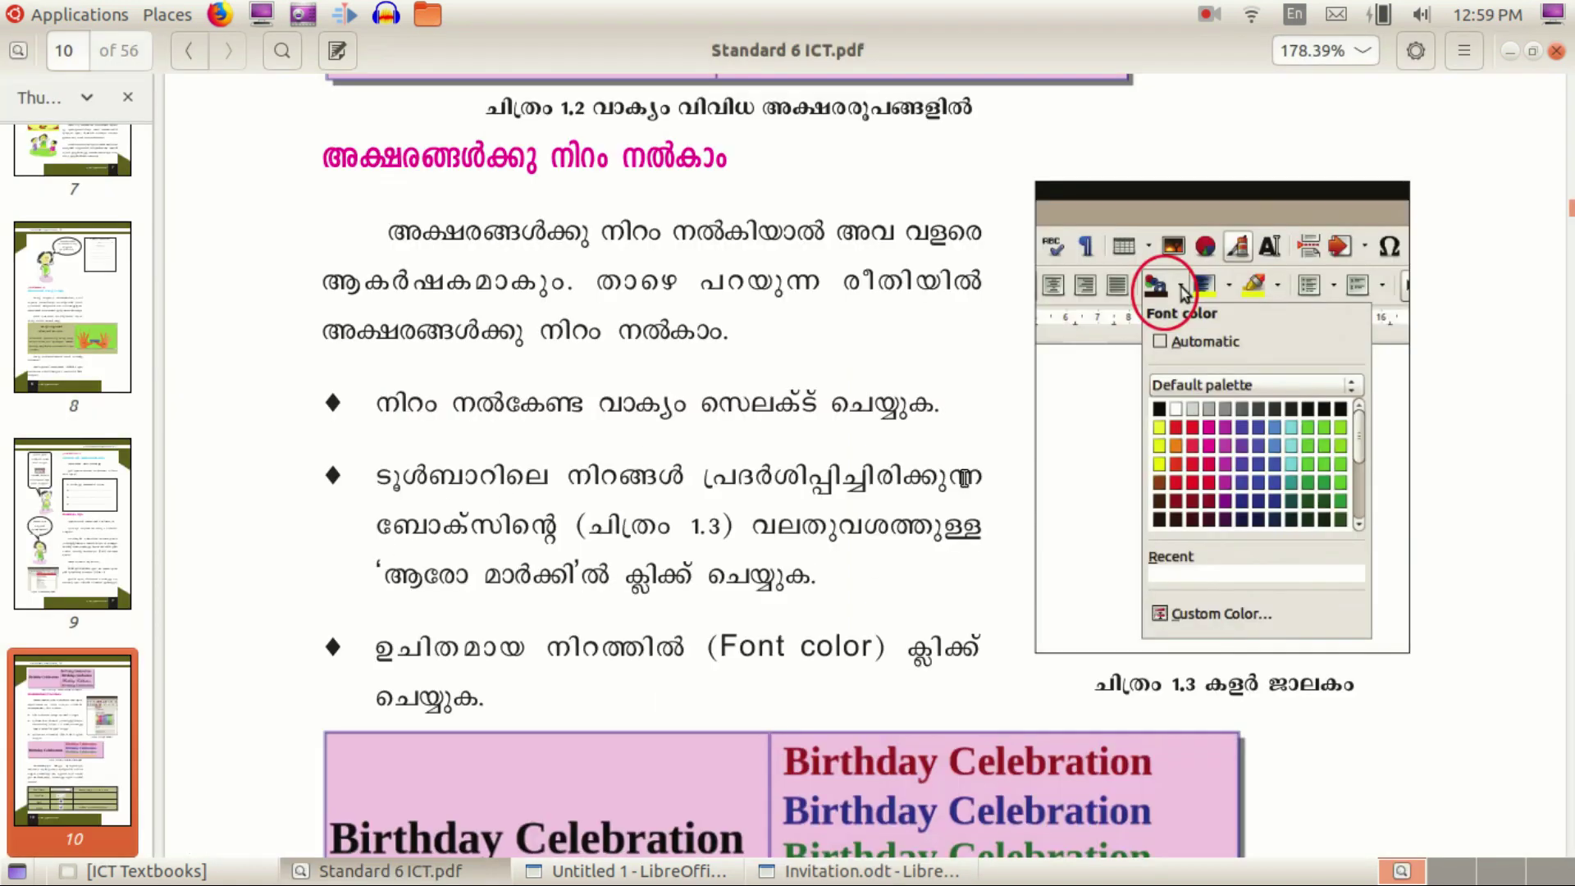
Step: Read down to page 11's formatting-tools table, then return to Invitation.odt and select the heading
scroll(933, 486, "down", 1)
scroll(934, 485, "down", 2)
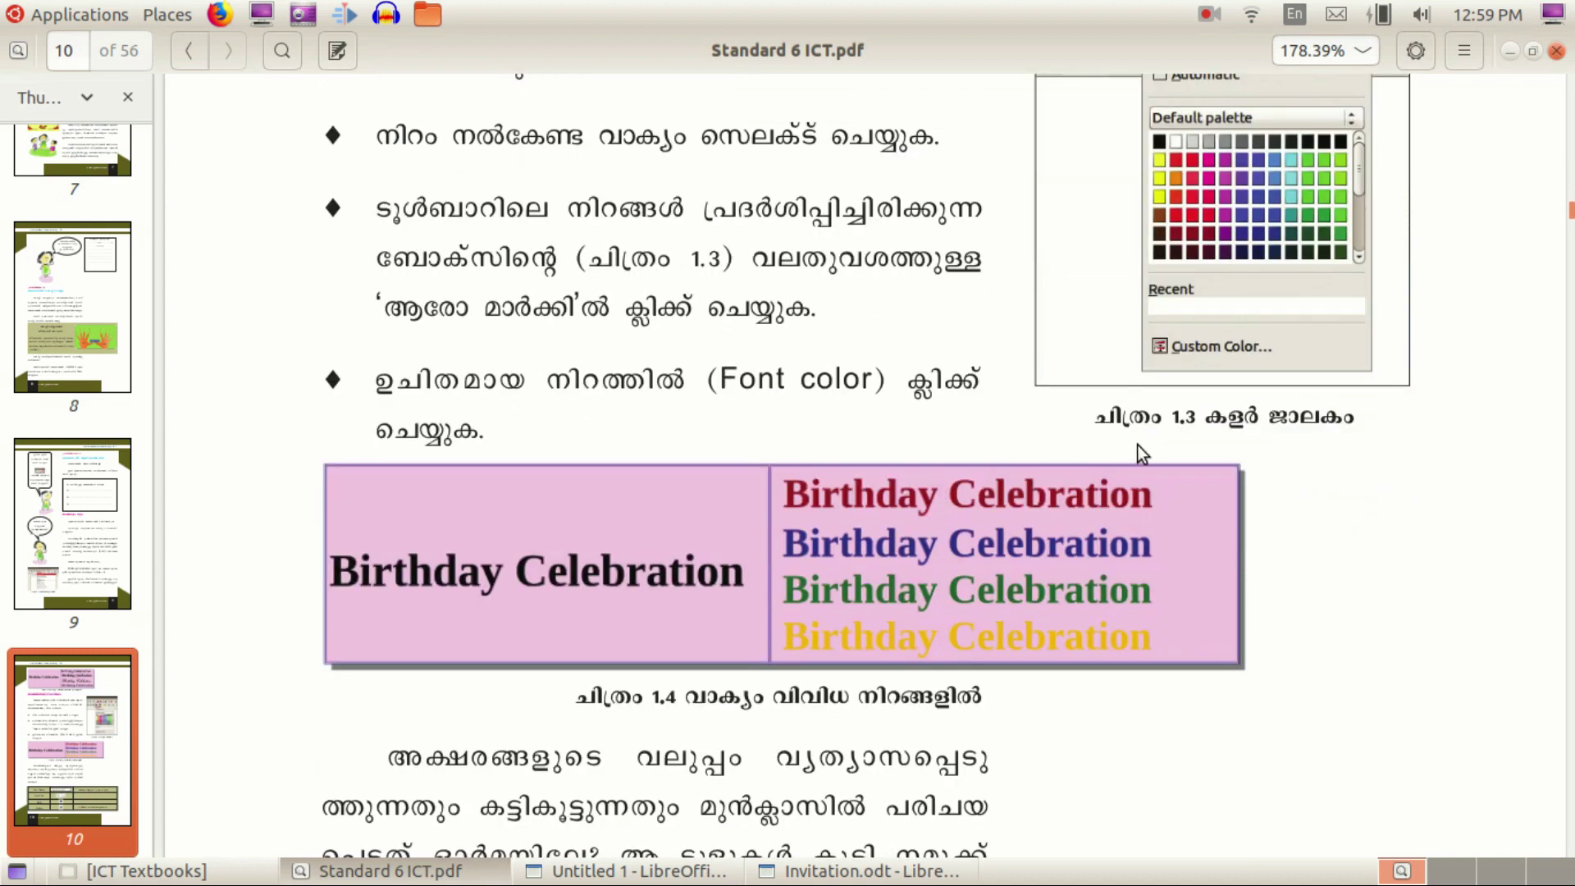
scroll(1137, 445, "down", 6)
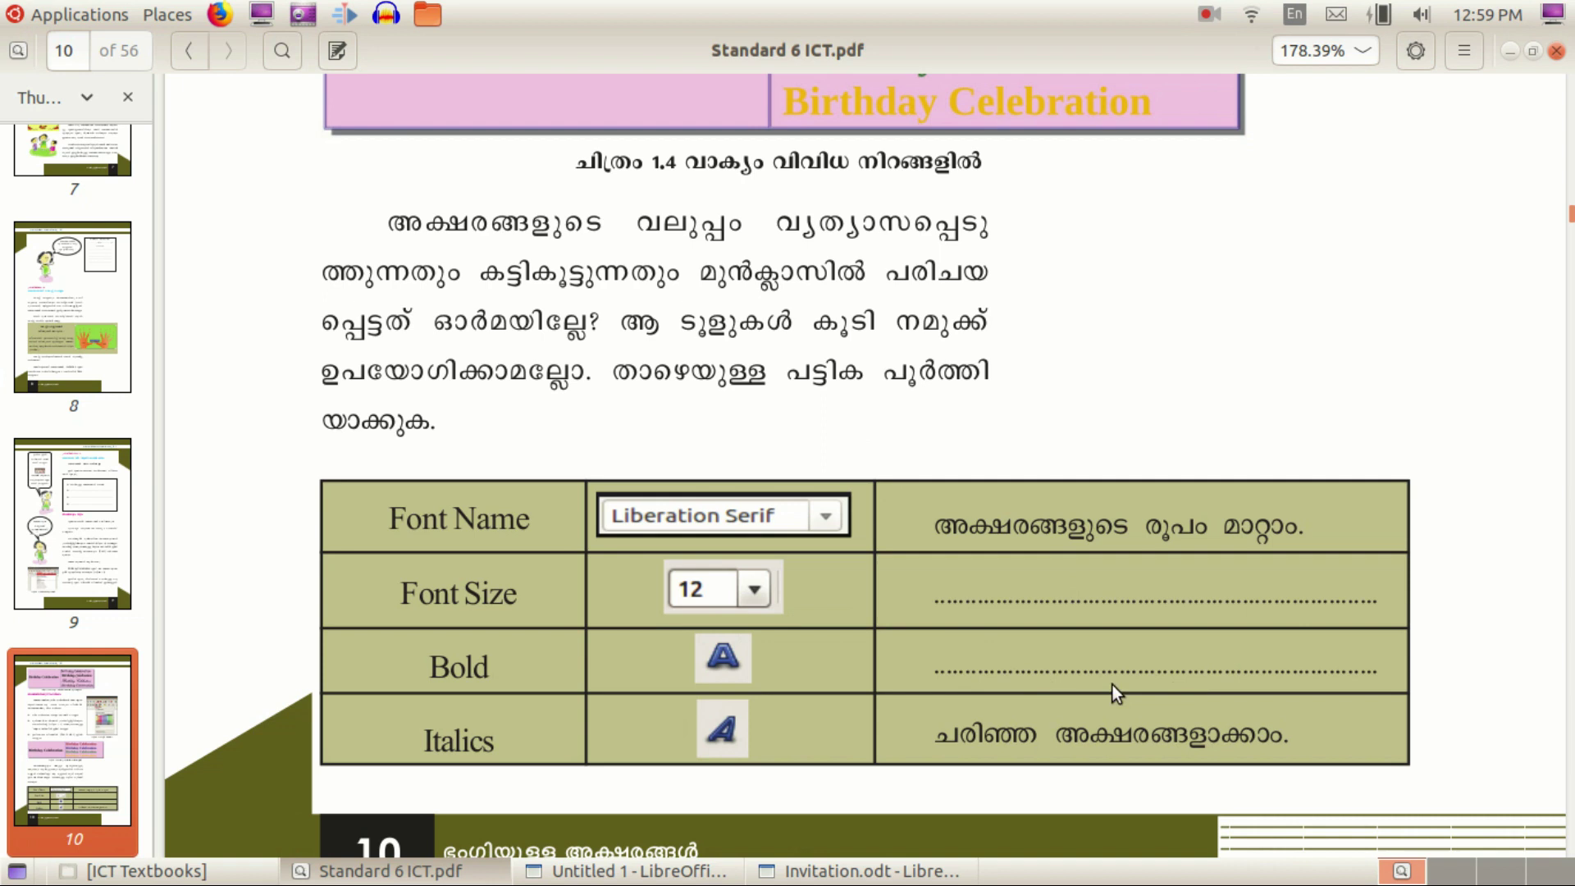
scroll(1160, 661, "down", 10)
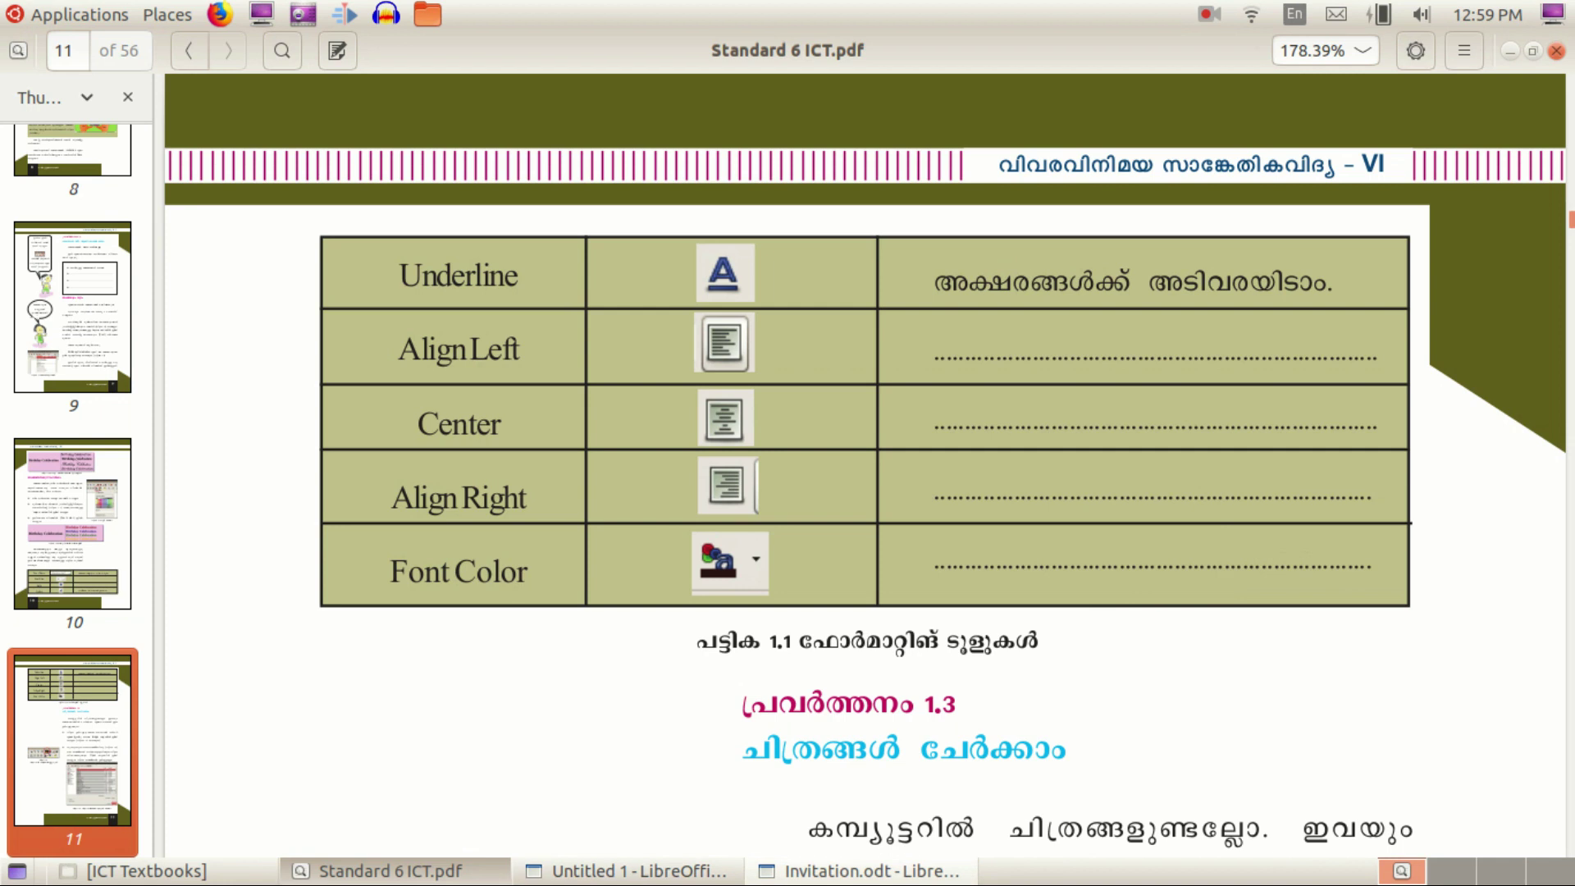
left_click(857, 871)
left_click_drag(331, 343, 167, 341)
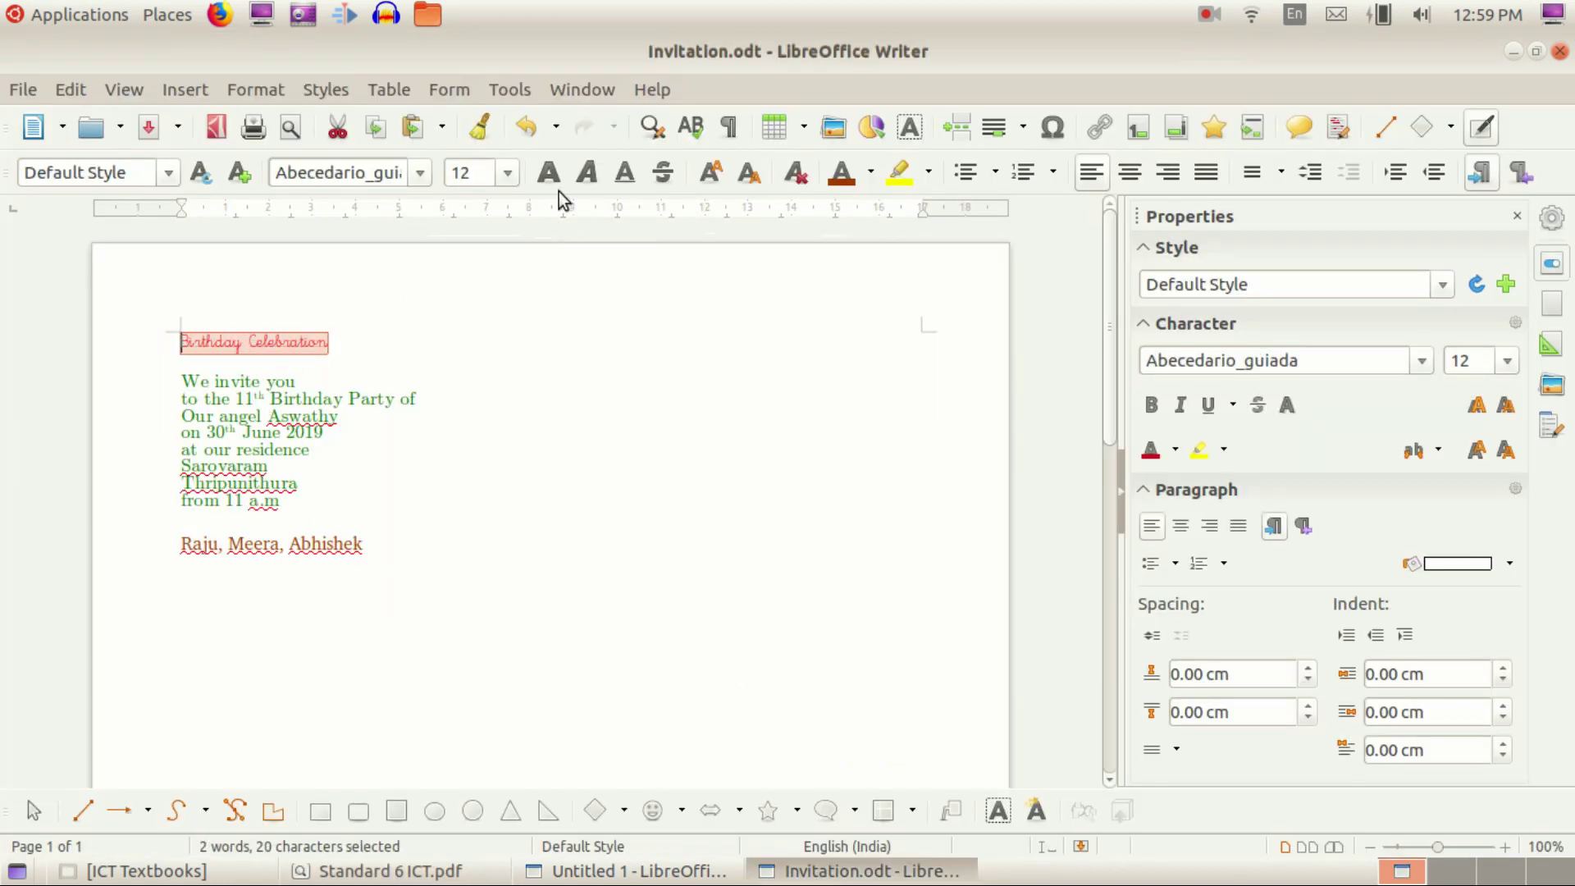
Step: Make the Birthday Celebration heading 60 pt and underlined
left_click(506, 176)
scroll(492, 366, "down", 5)
left_click(480, 346)
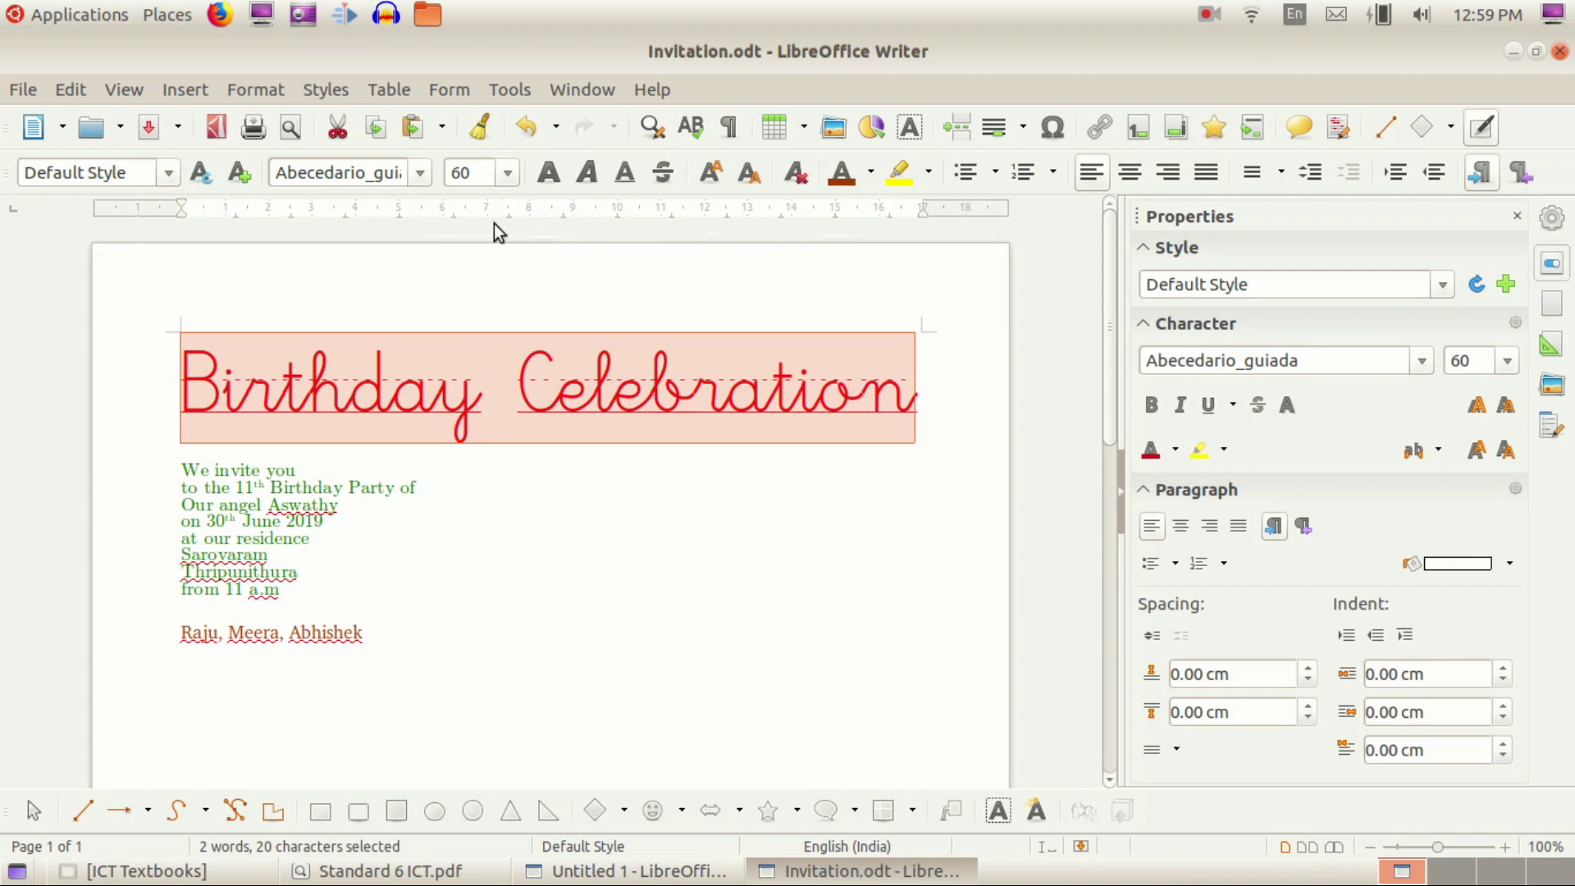
left_click(288, 467)
left_click_drag(190, 408, 927, 383)
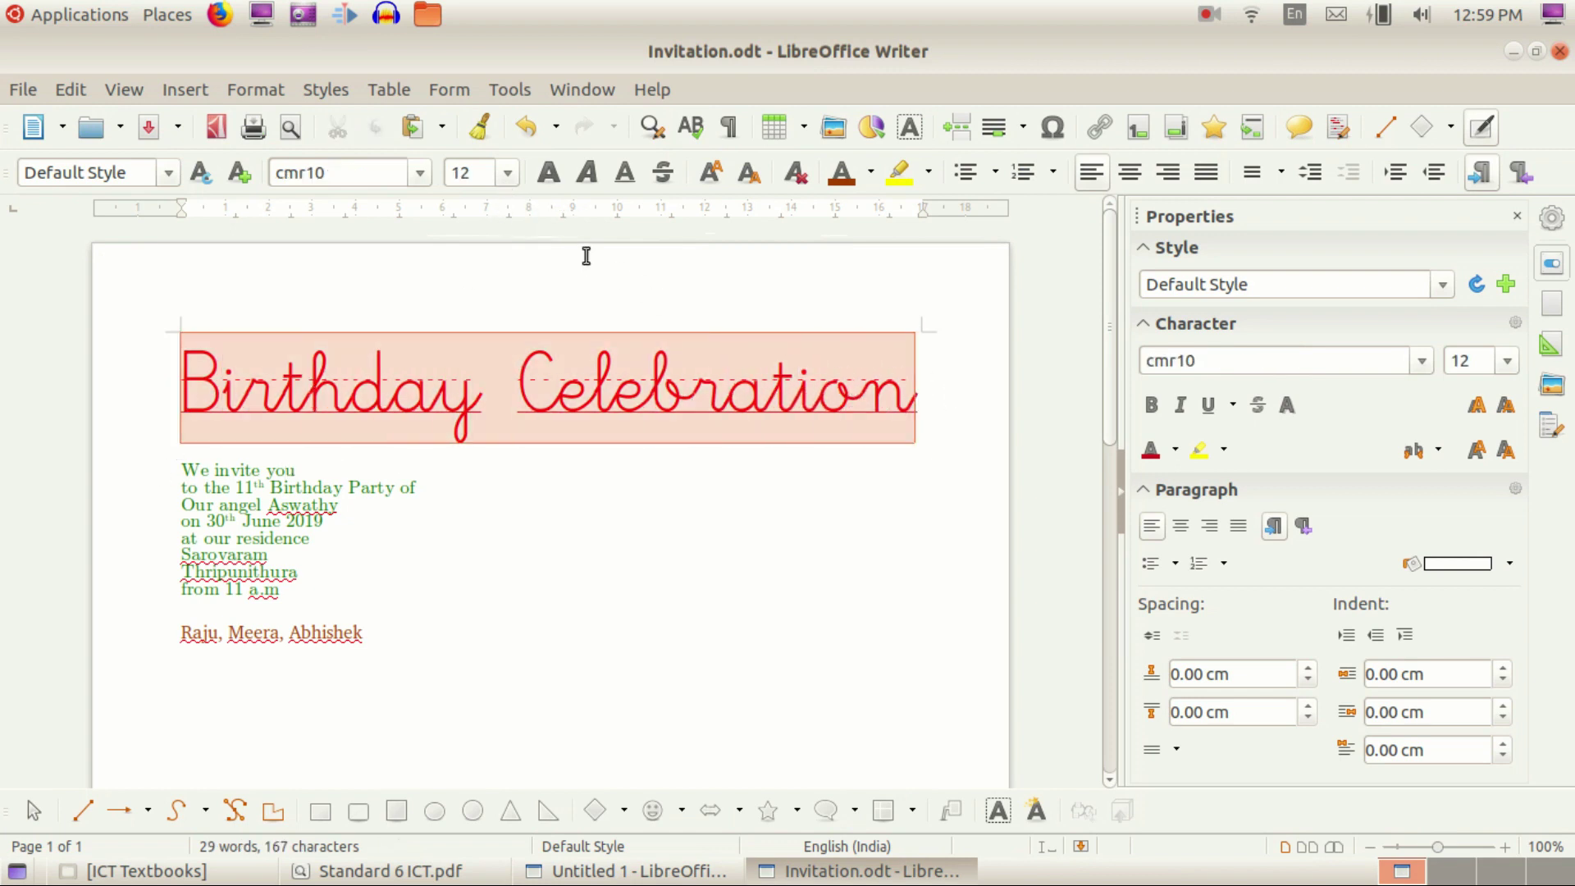
left_click(625, 173)
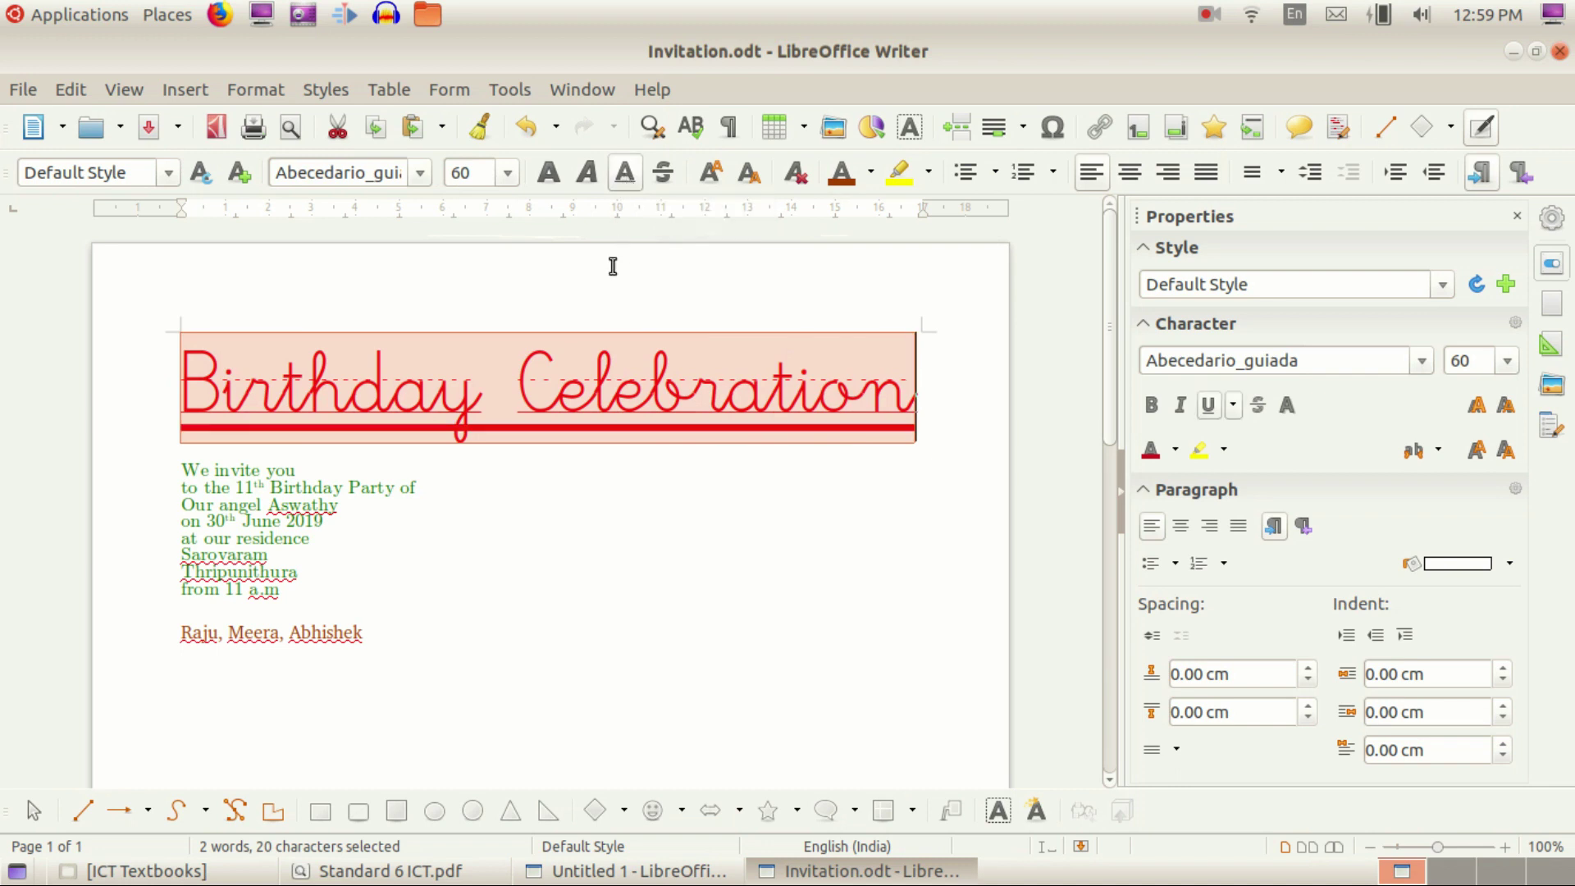
left_click(522, 487)
Step: Set the invitation lines to 26 pt and centre them
left_click_drag(169, 470, 334, 599)
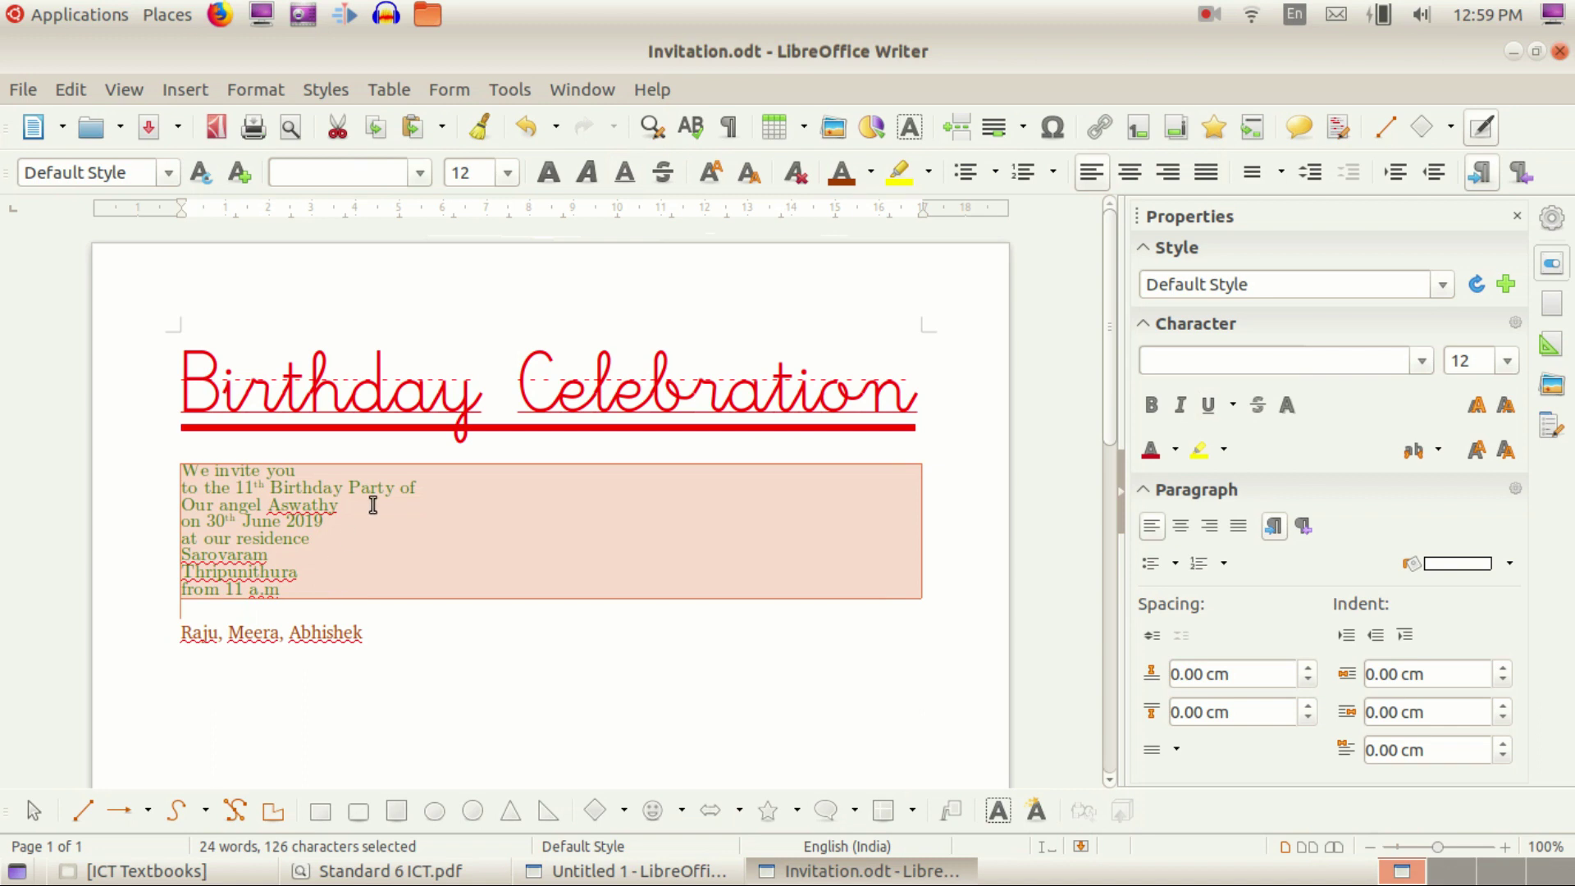
left_click(508, 173)
scroll(480, 322, "down", 5)
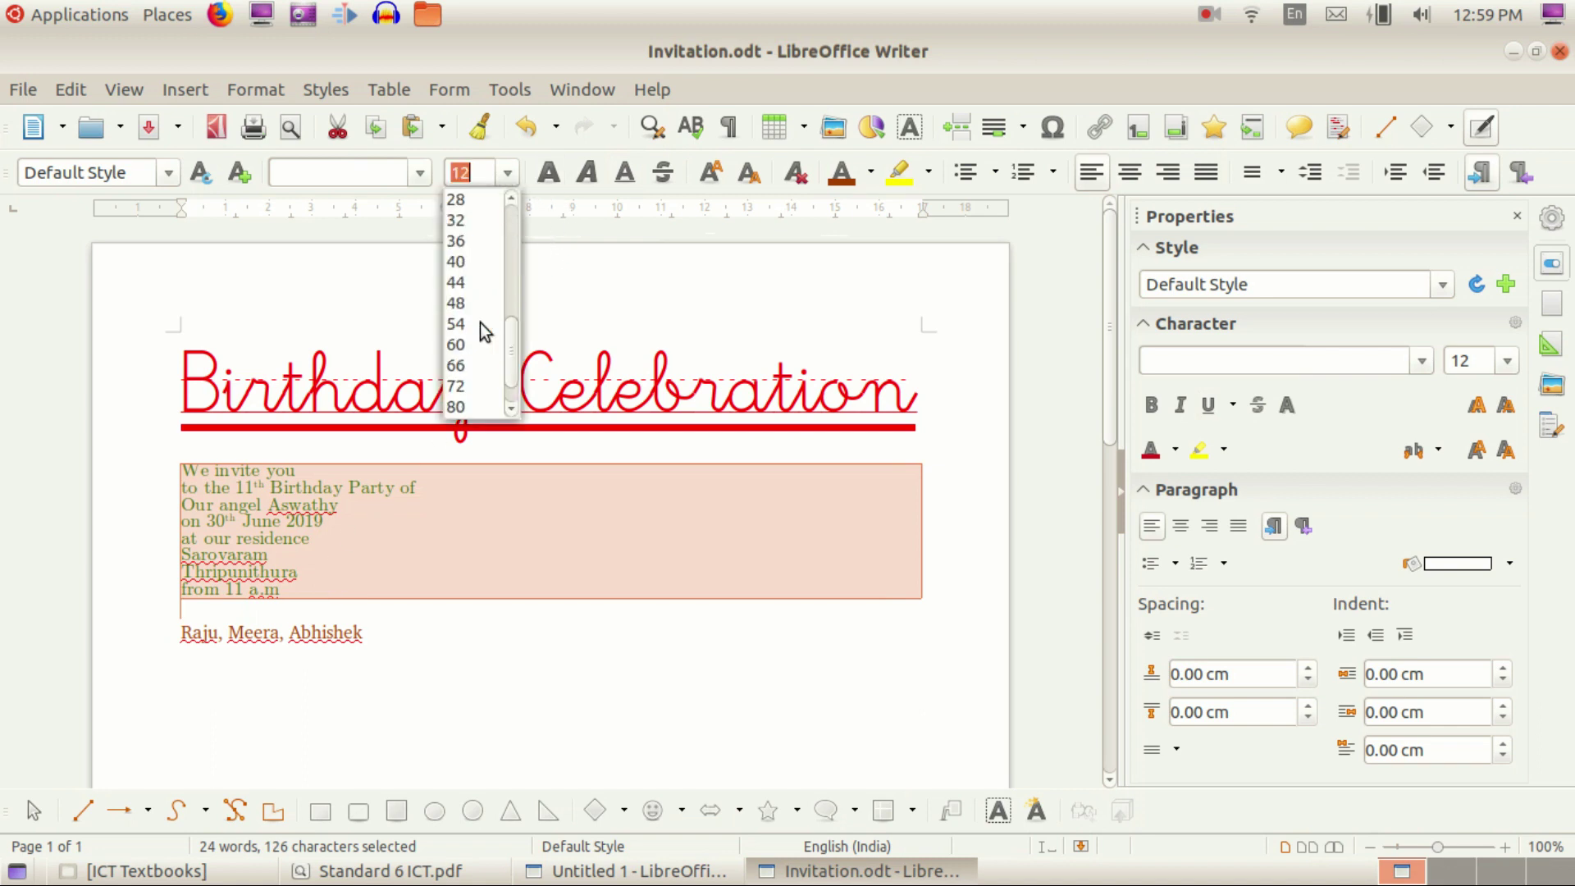
left_click(467, 267)
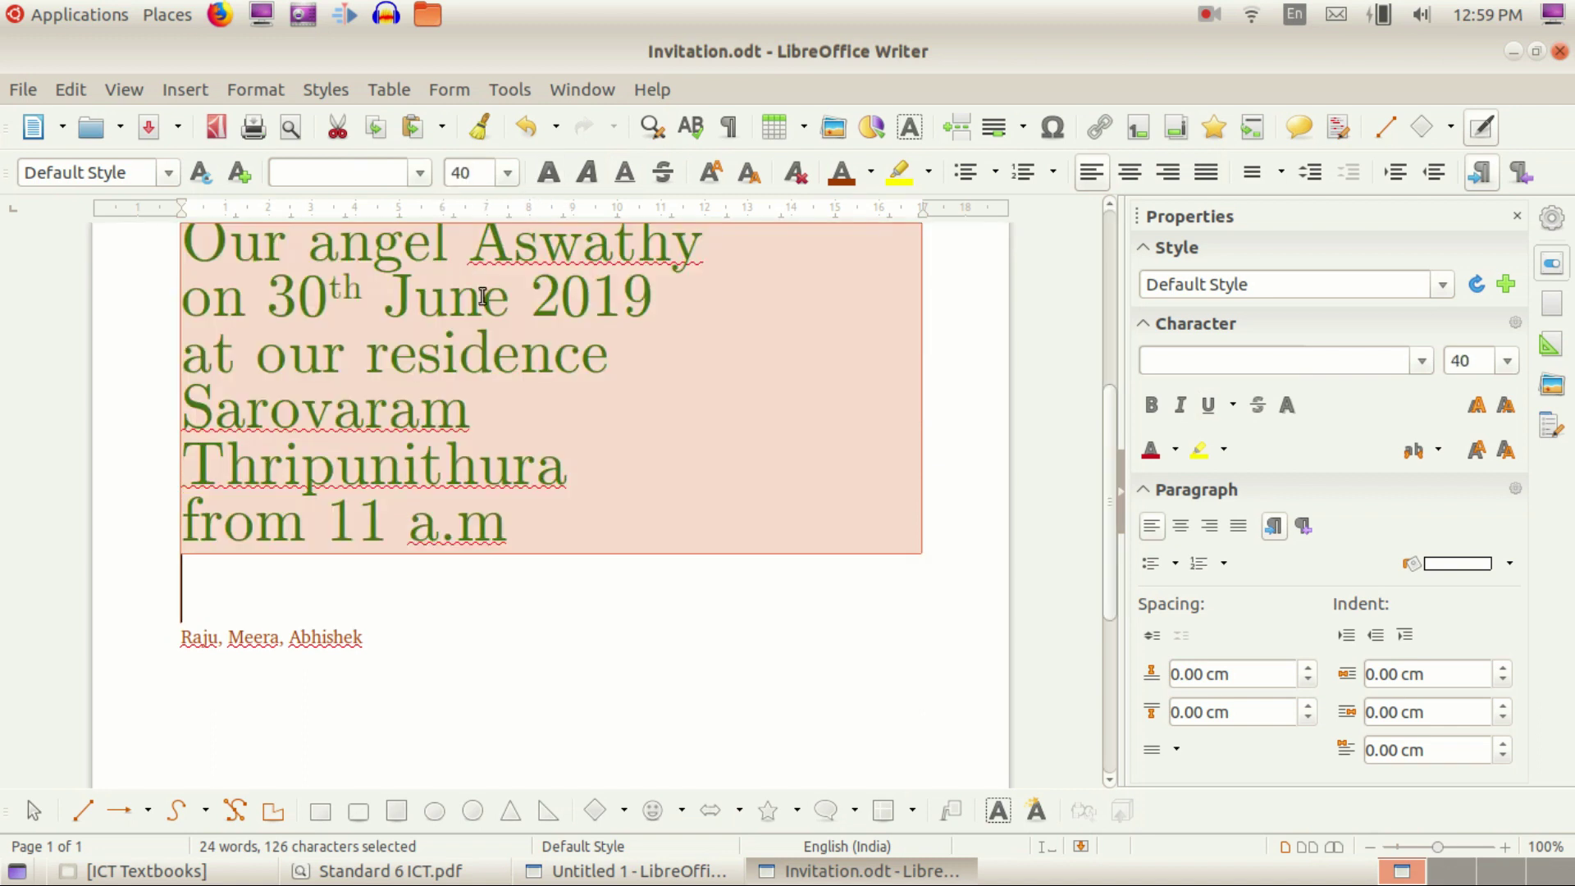
scroll(483, 295, "up", 5)
left_click(508, 172)
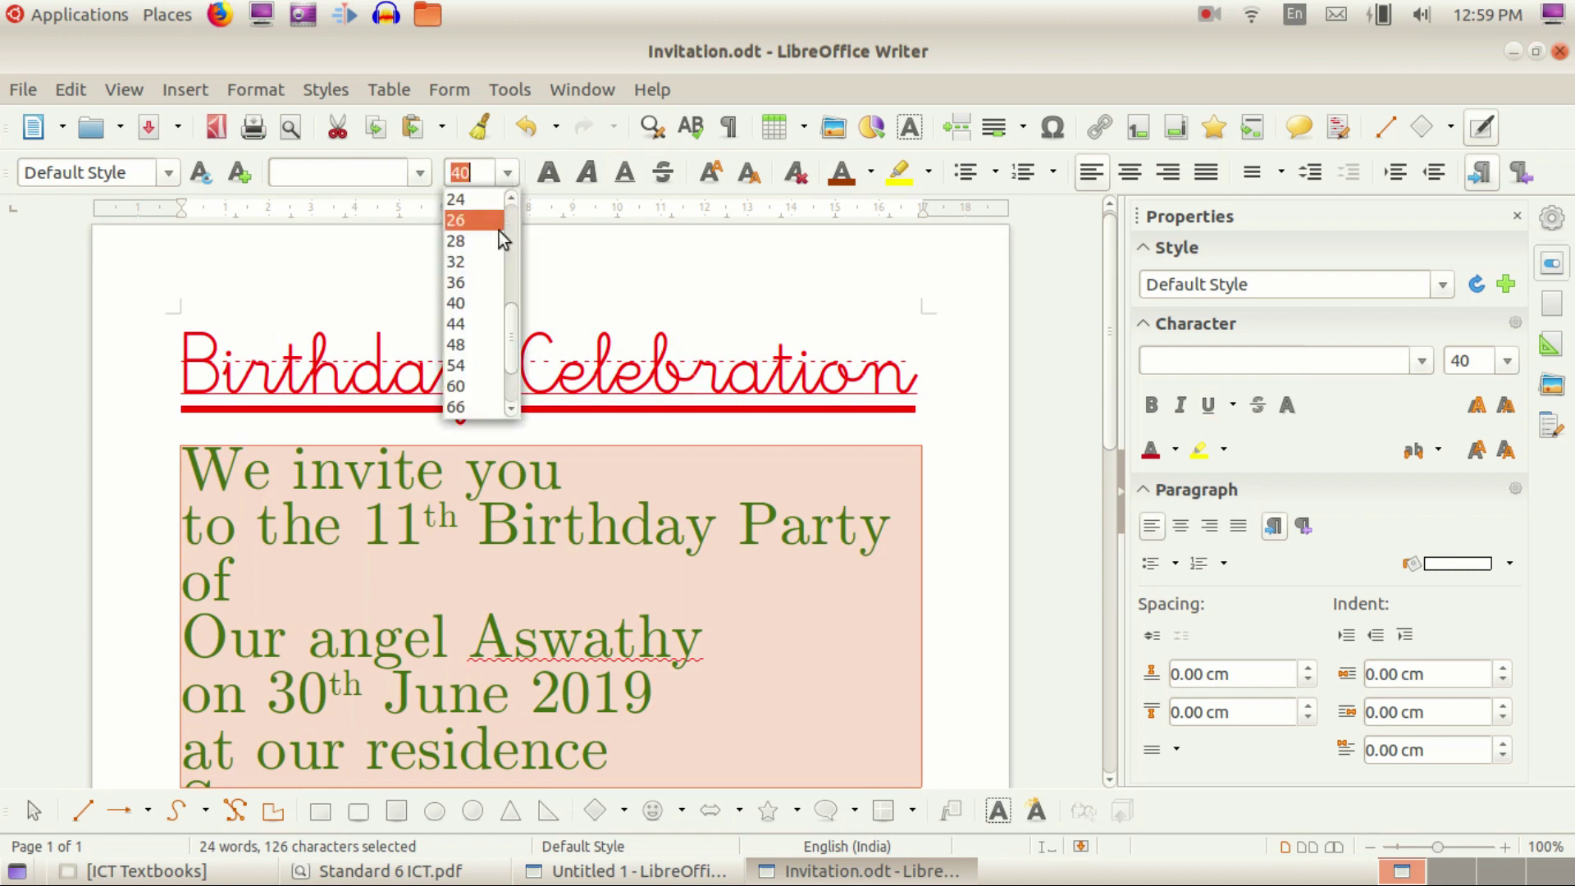
left_click(471, 222)
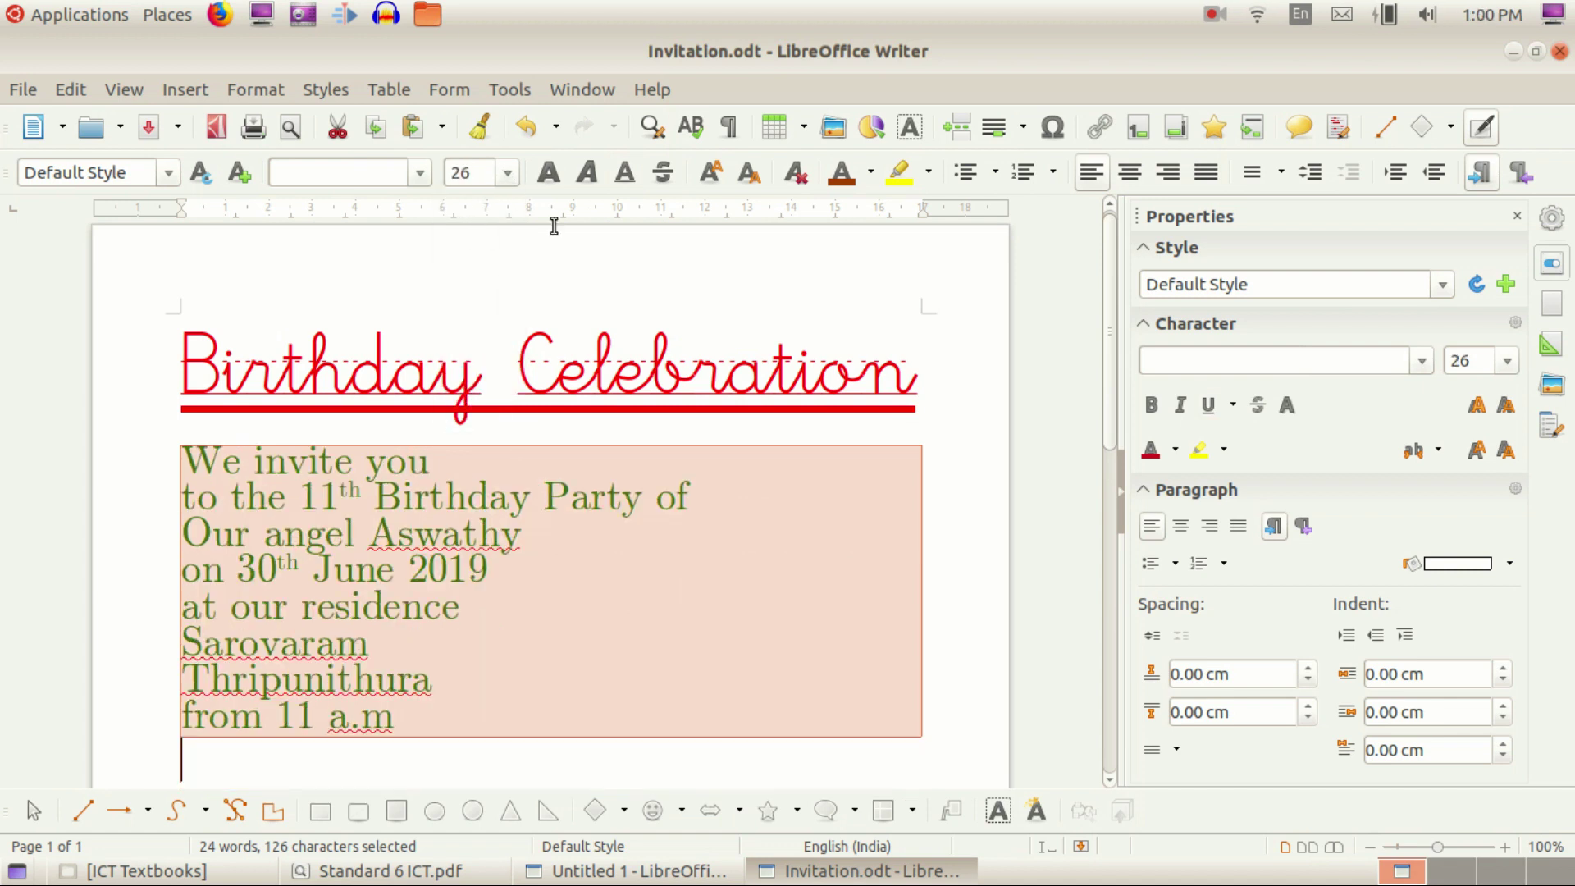
left_click(1132, 174)
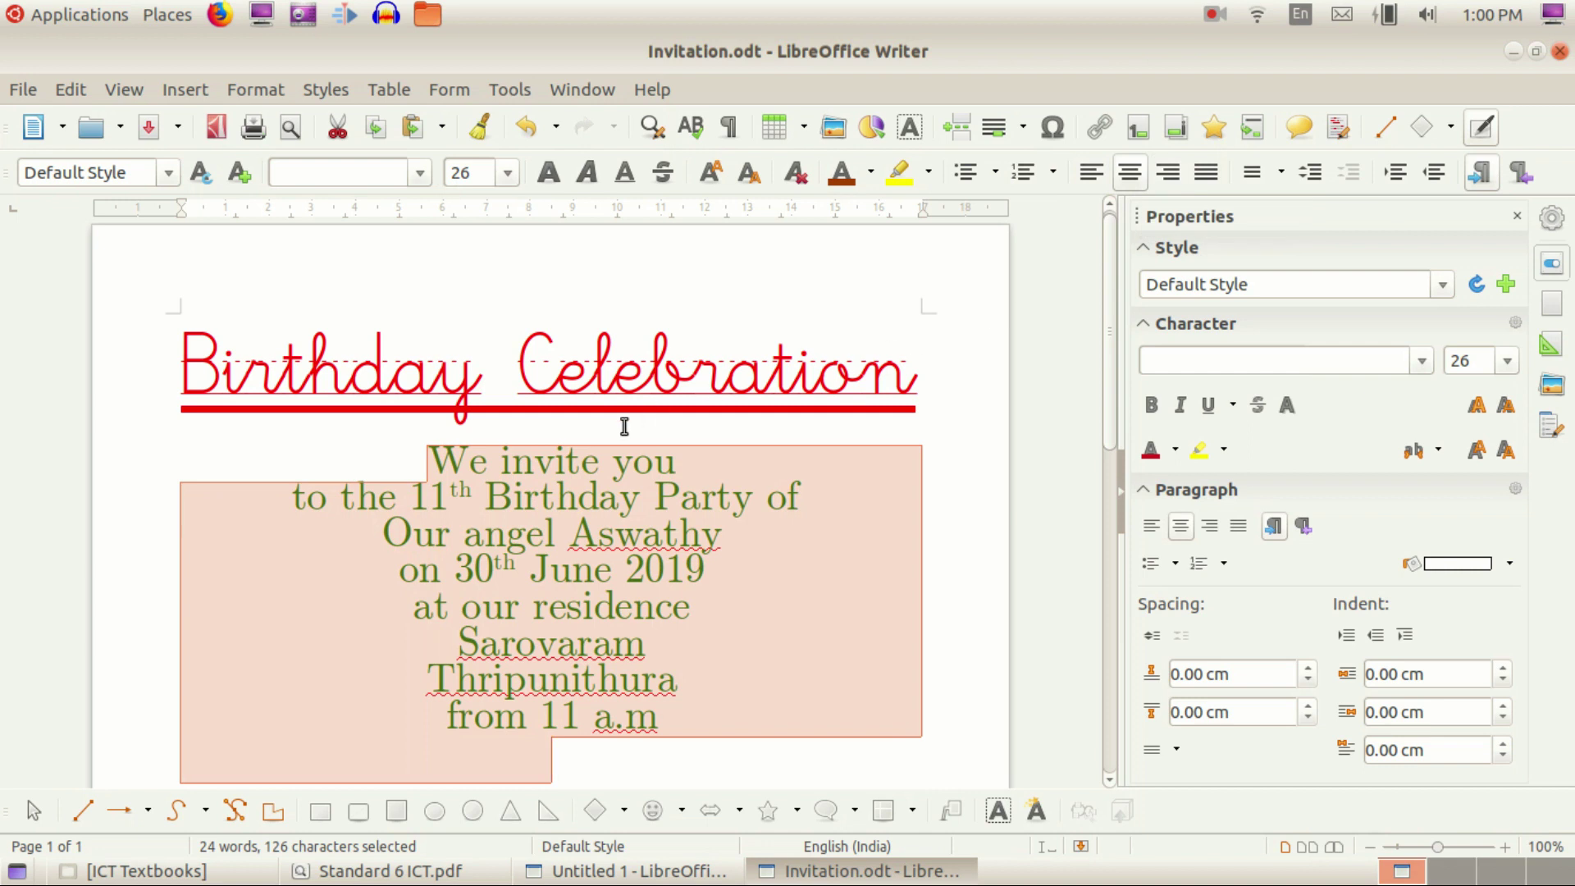
Step: Set the signature line of names to 32 pt and centre it
scroll(625, 423, "down", 5)
left_click_drag(383, 523, 454, 213)
left_click(508, 173)
scroll(464, 325, "down", 2)
left_click(465, 350)
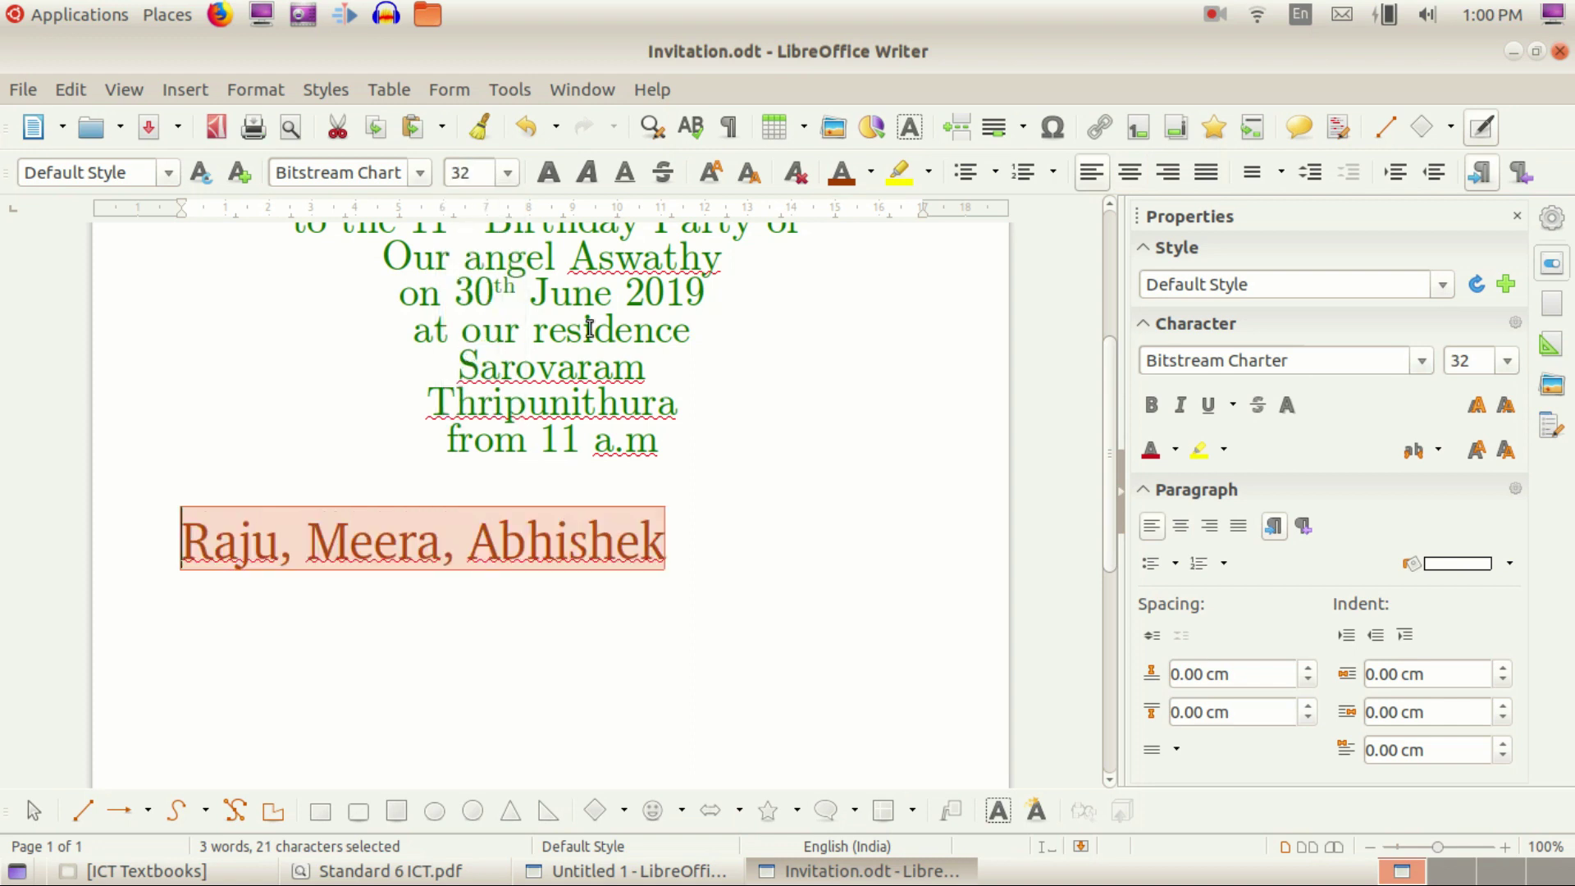
left_click(1133, 174)
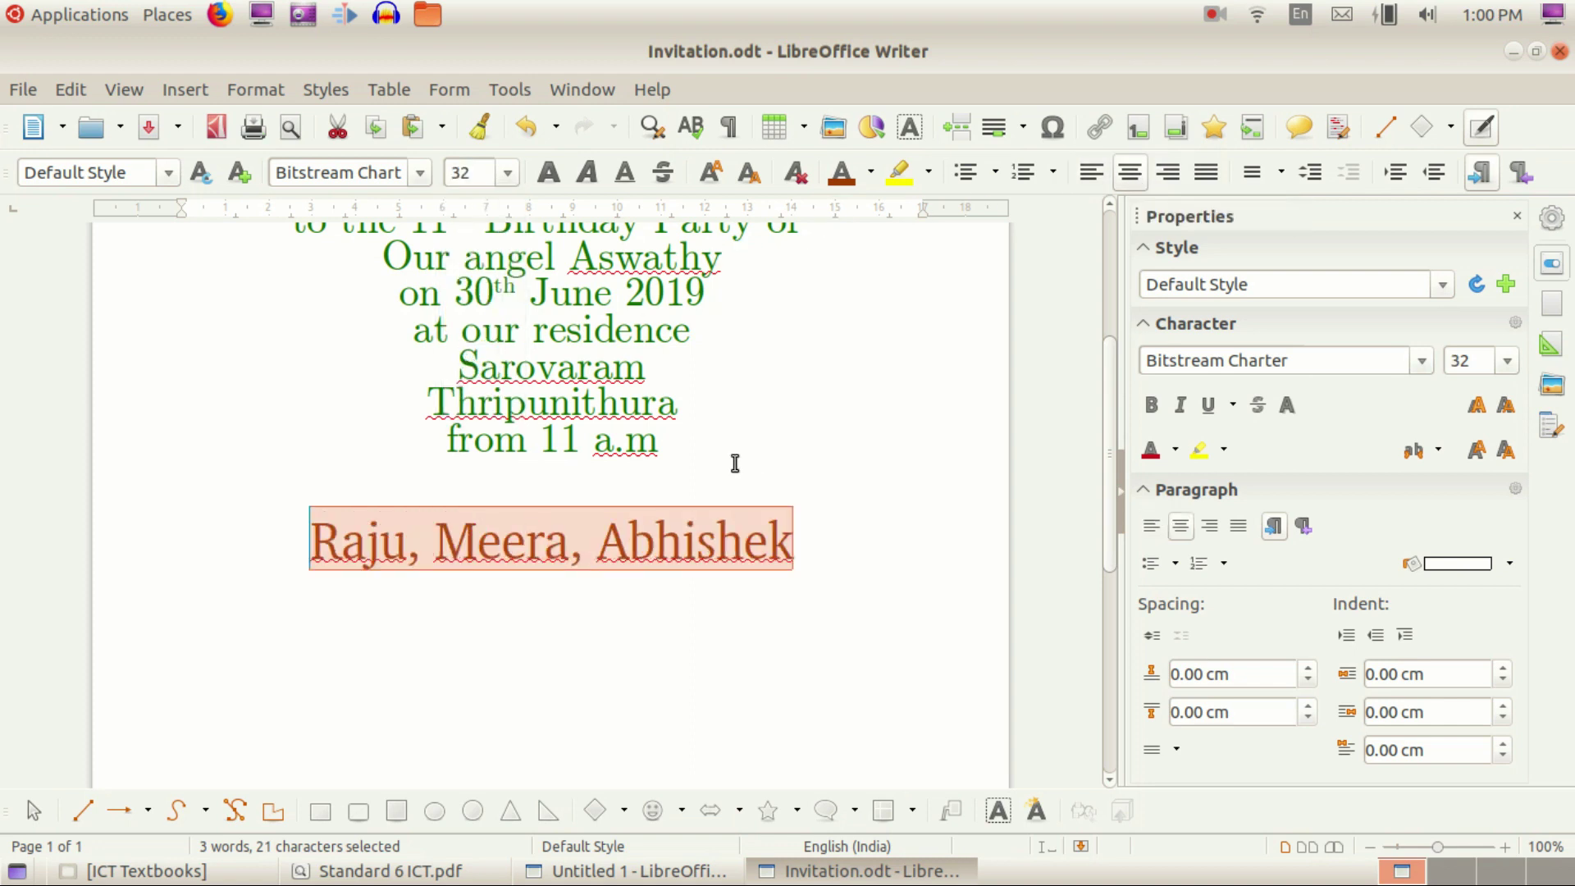
left_click(693, 465)
Step: Review the formatted invitation and switch back to the Standard 6 ICT textbook
scroll(897, 362, "up", 4)
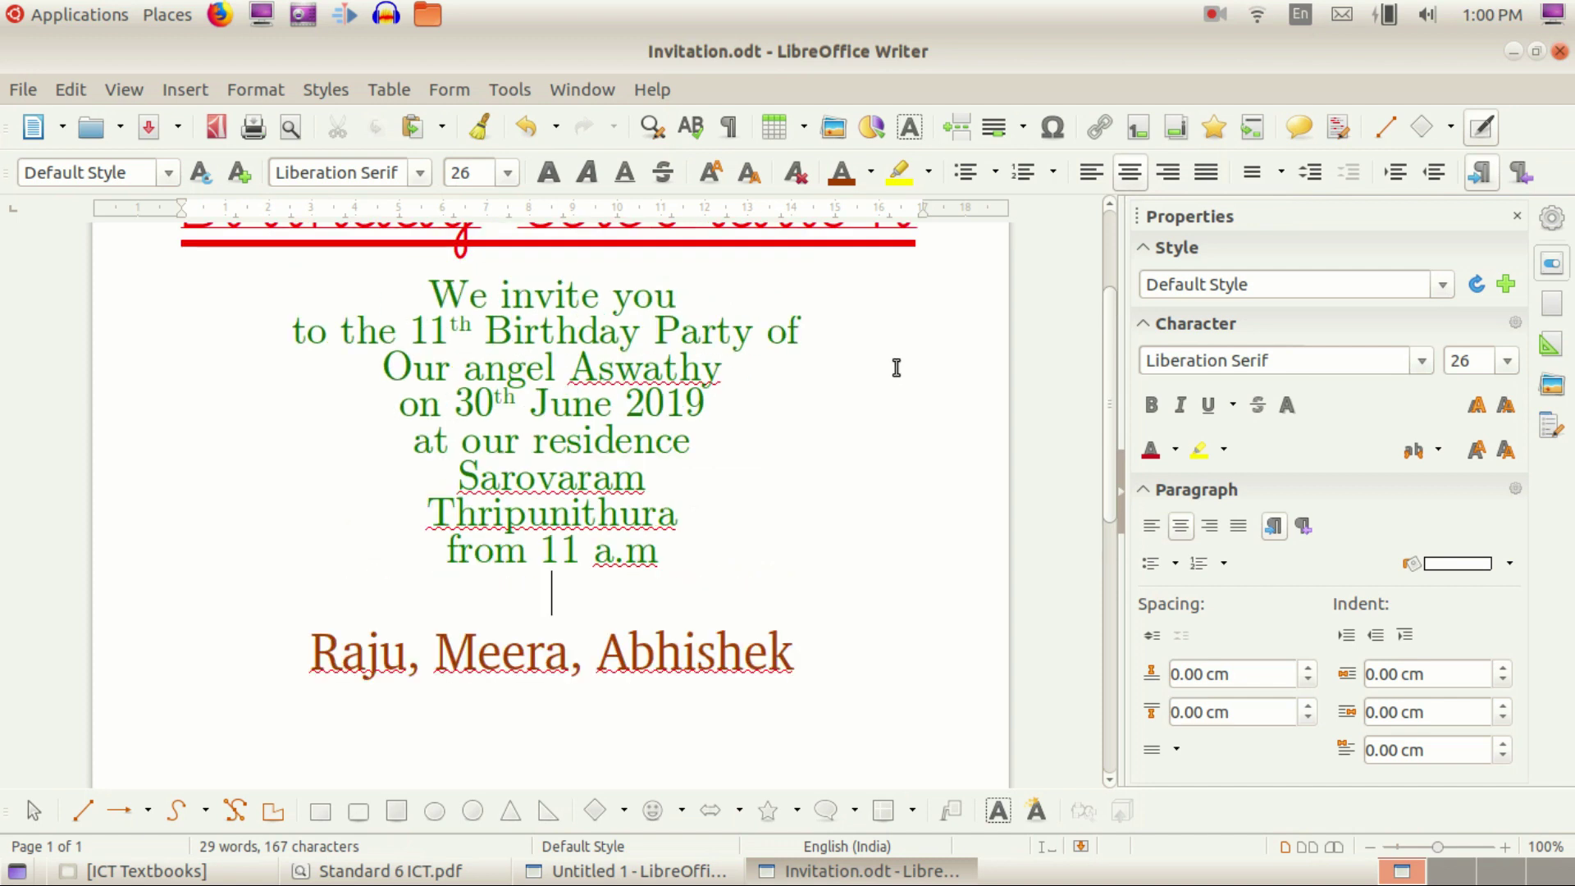
scroll(896, 369, "up", 1)
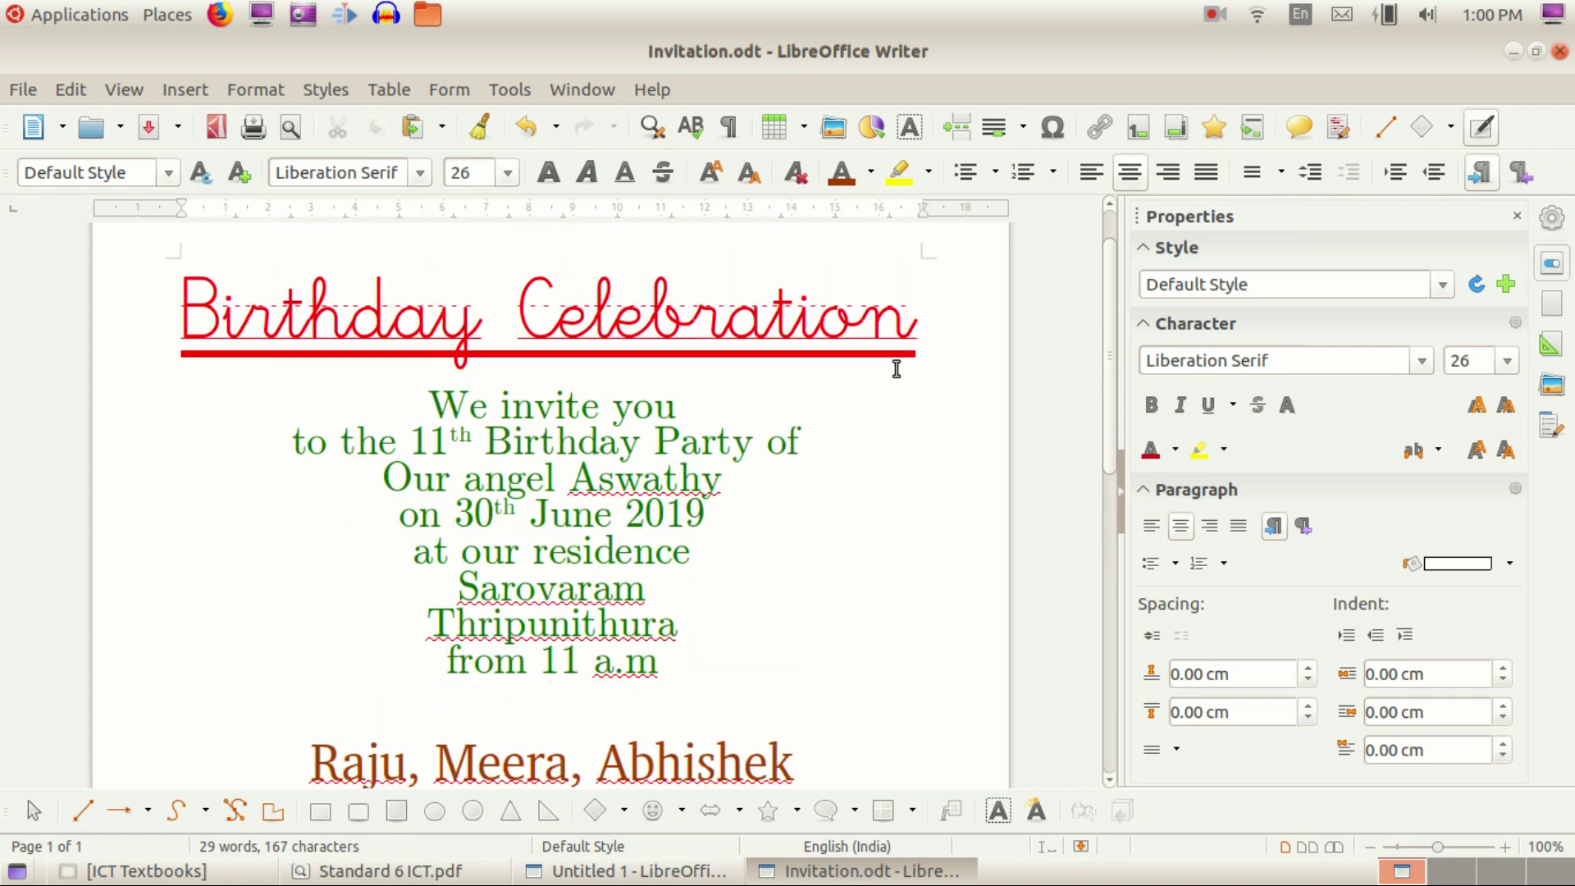
scroll(897, 370, "down", 1)
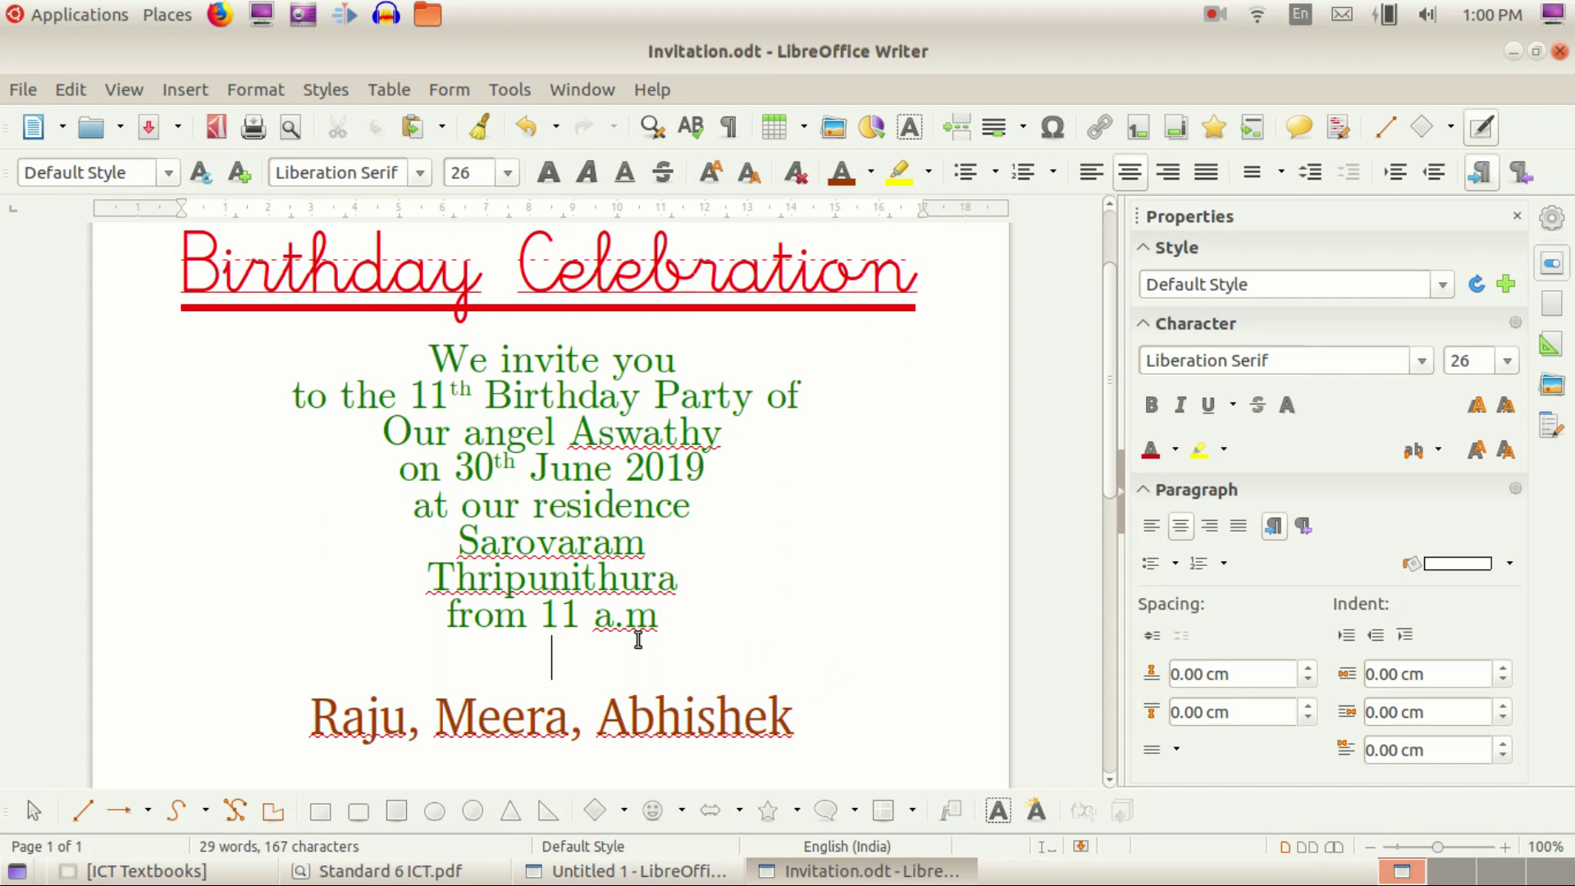
left_click(389, 876)
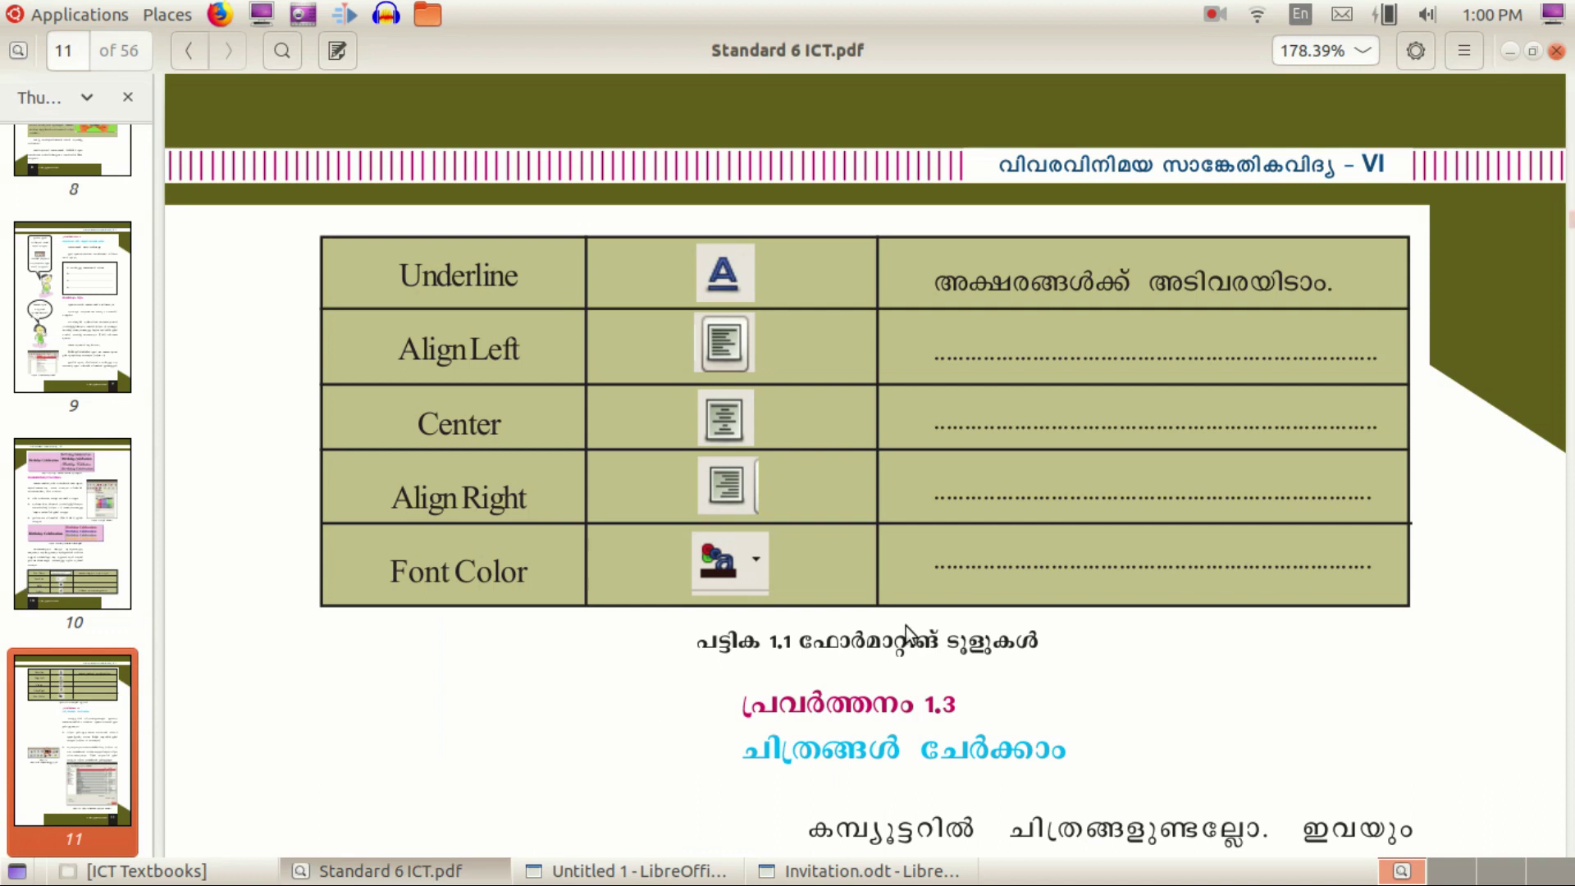
Step: Read the textbook through page 12's picture-resizing steps, then return to Invitation.odt below the title
scroll(906, 627, "down", 5)
scroll(937, 614, "down", 3)
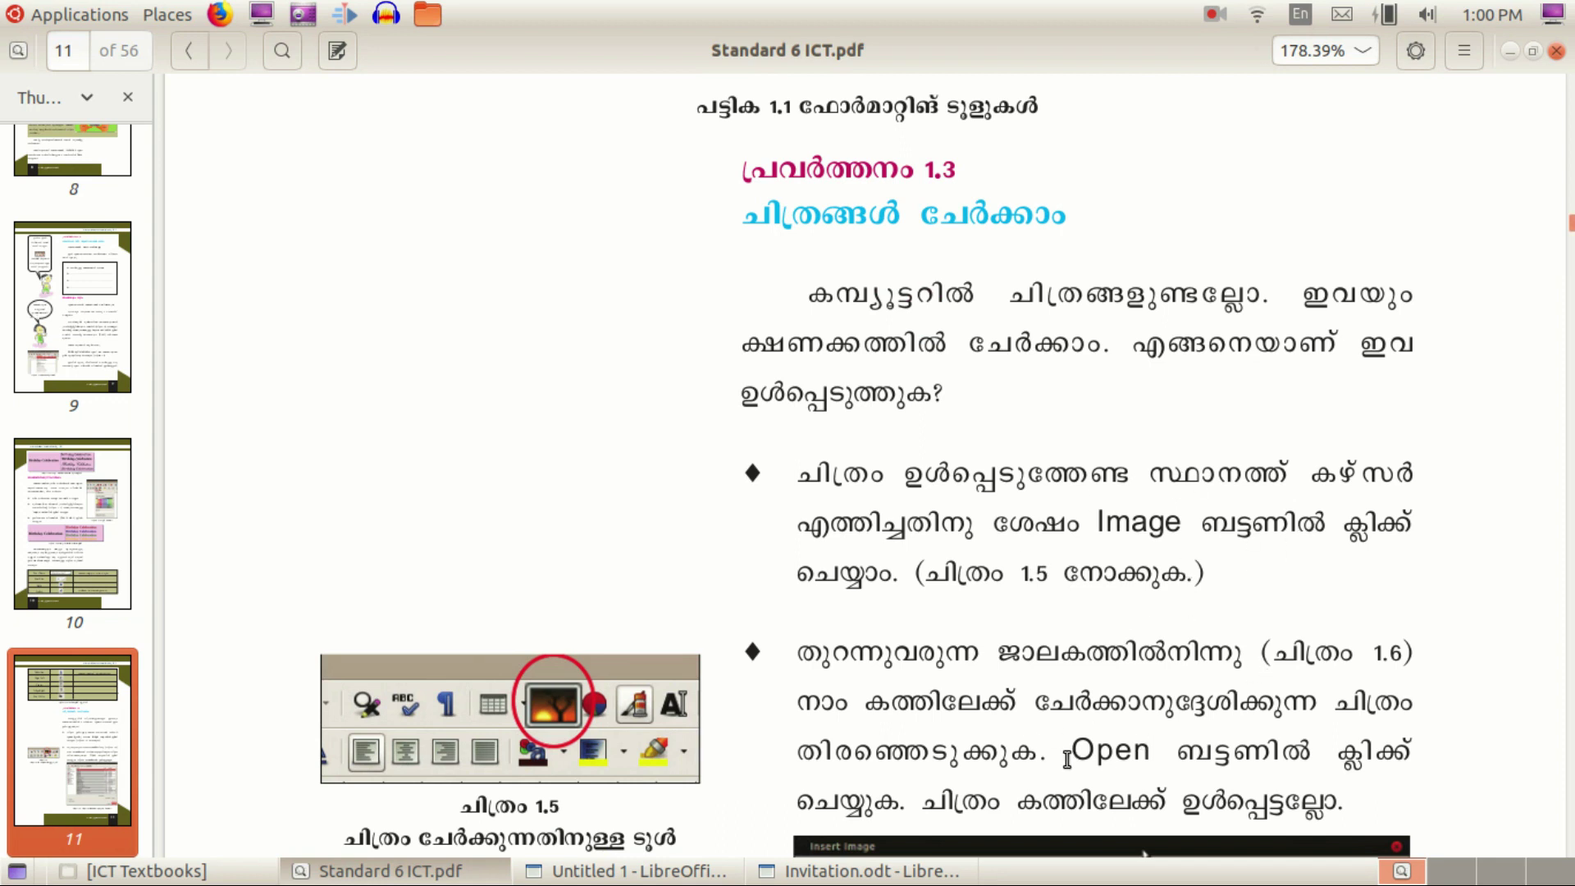
scroll(1069, 753, "down", 1)
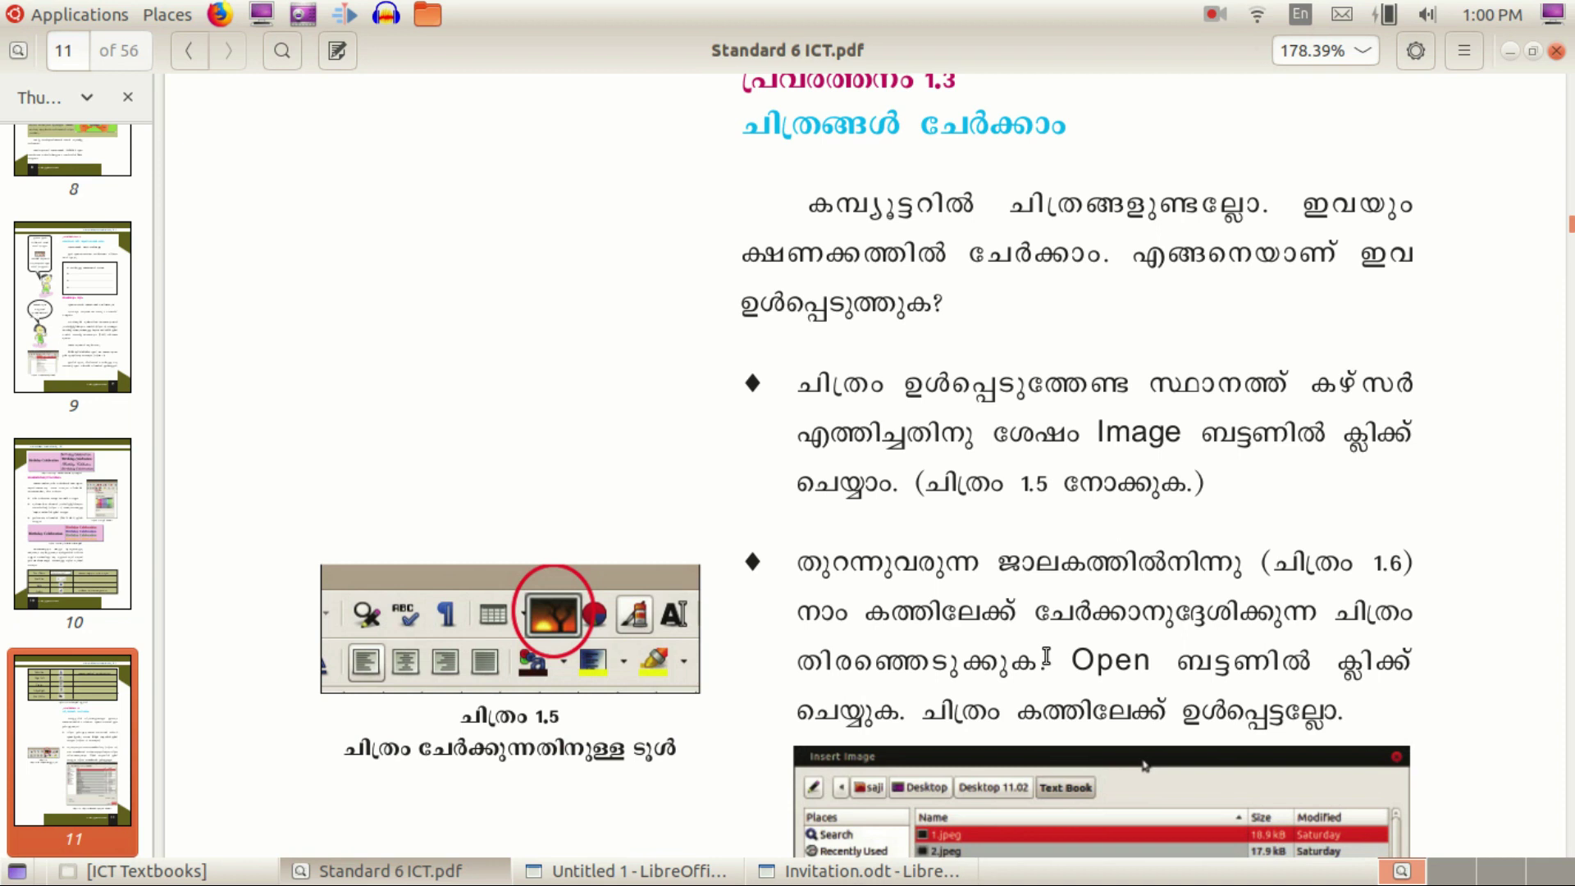
scroll(1046, 658, "down", 4)
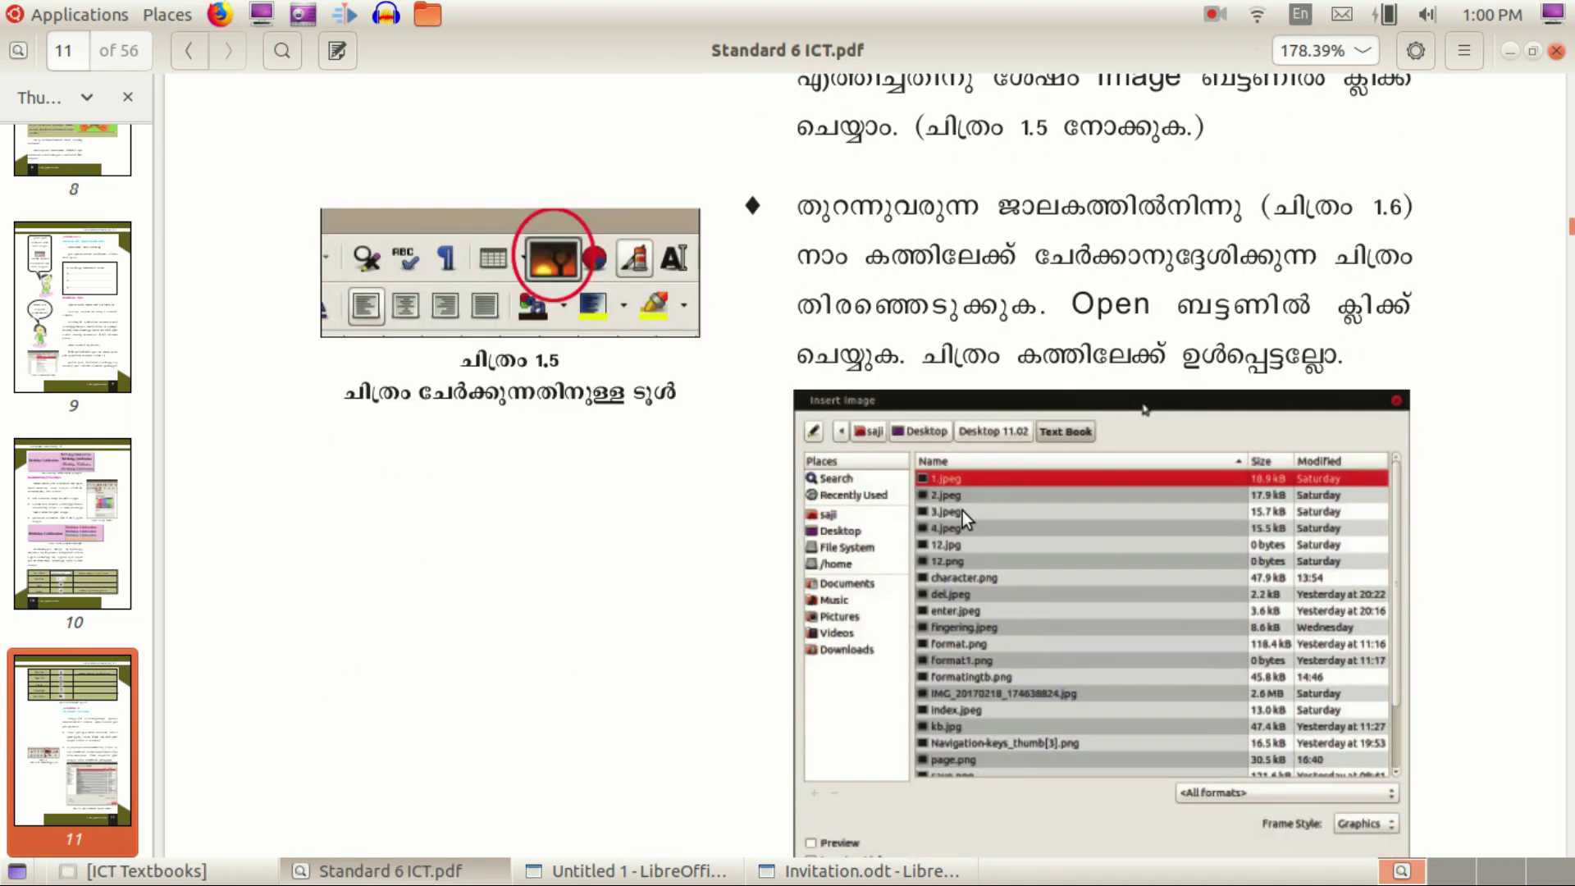
scroll(952, 516, "down", 6)
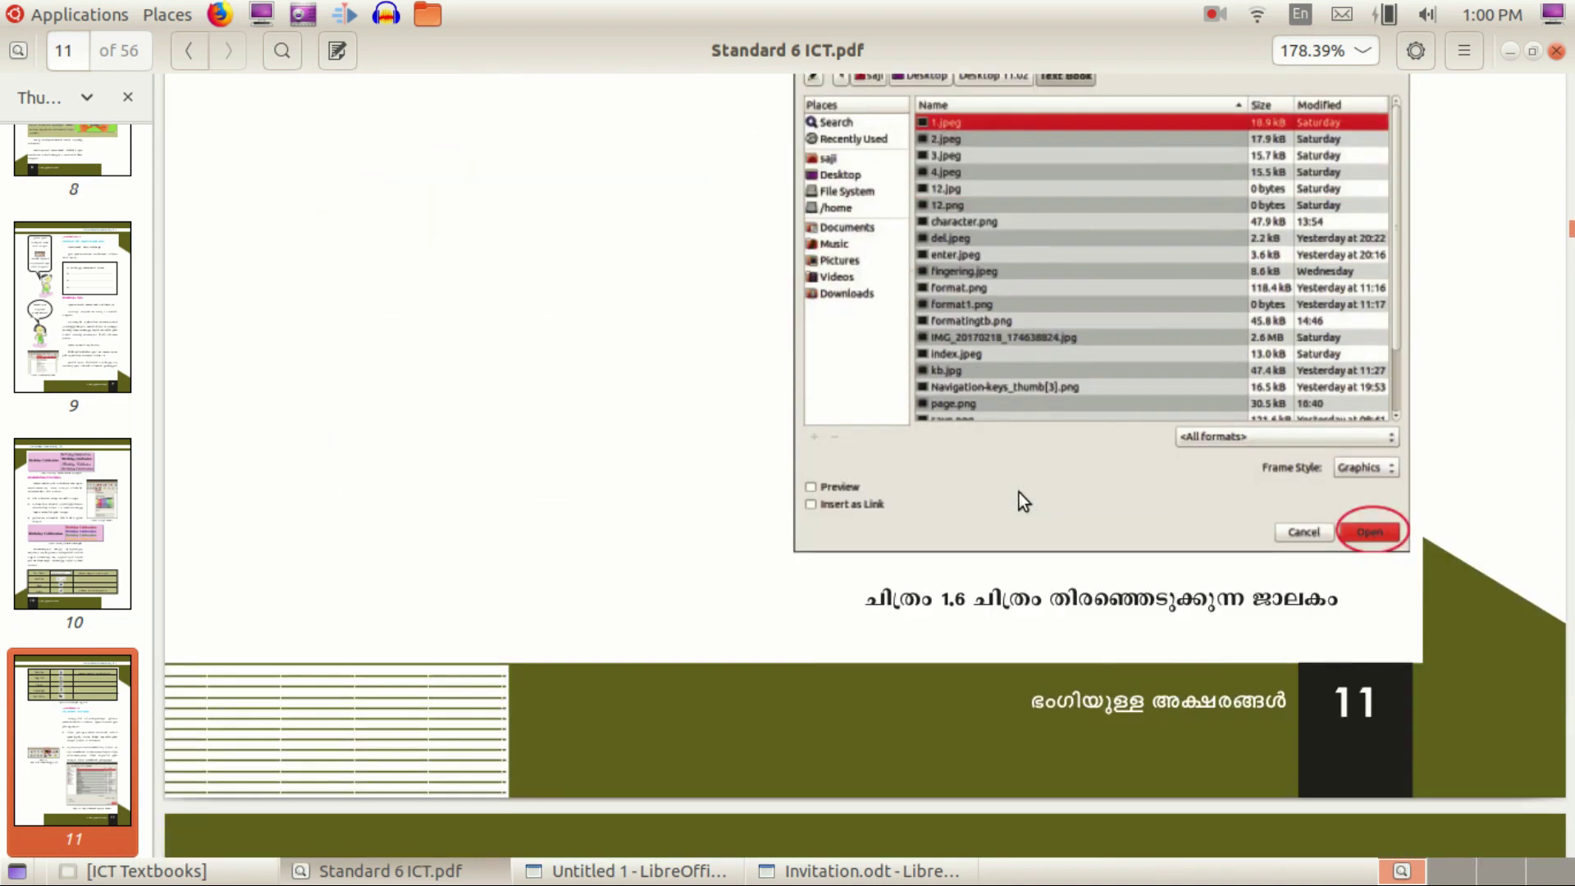
scroll(1014, 491, "down", 2)
scroll(1007, 481, "down", 3)
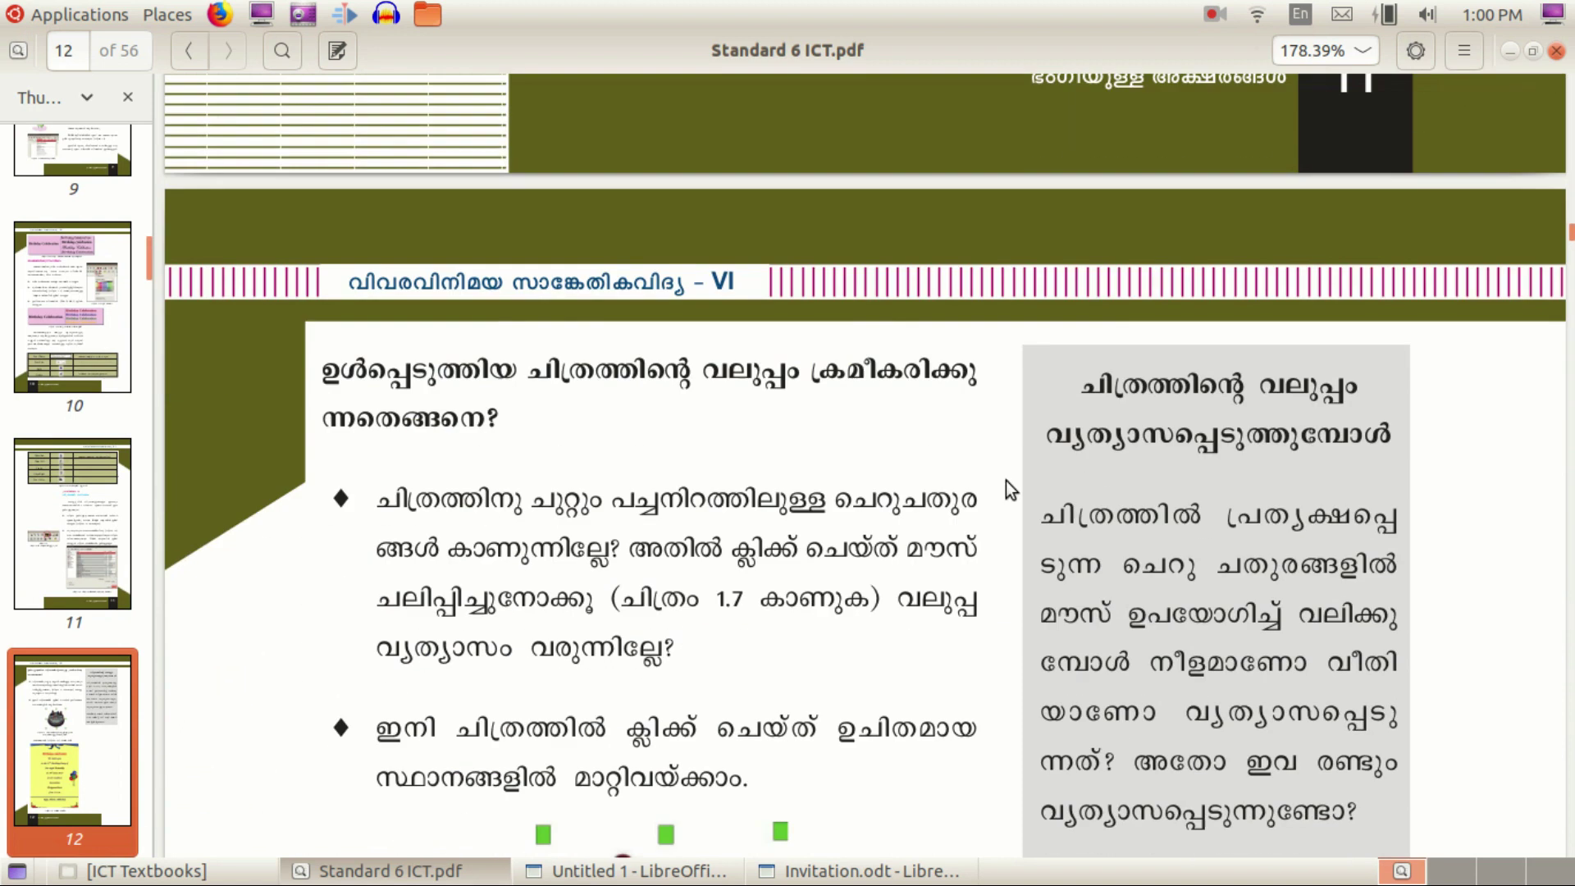
scroll(992, 479, "down", 2)
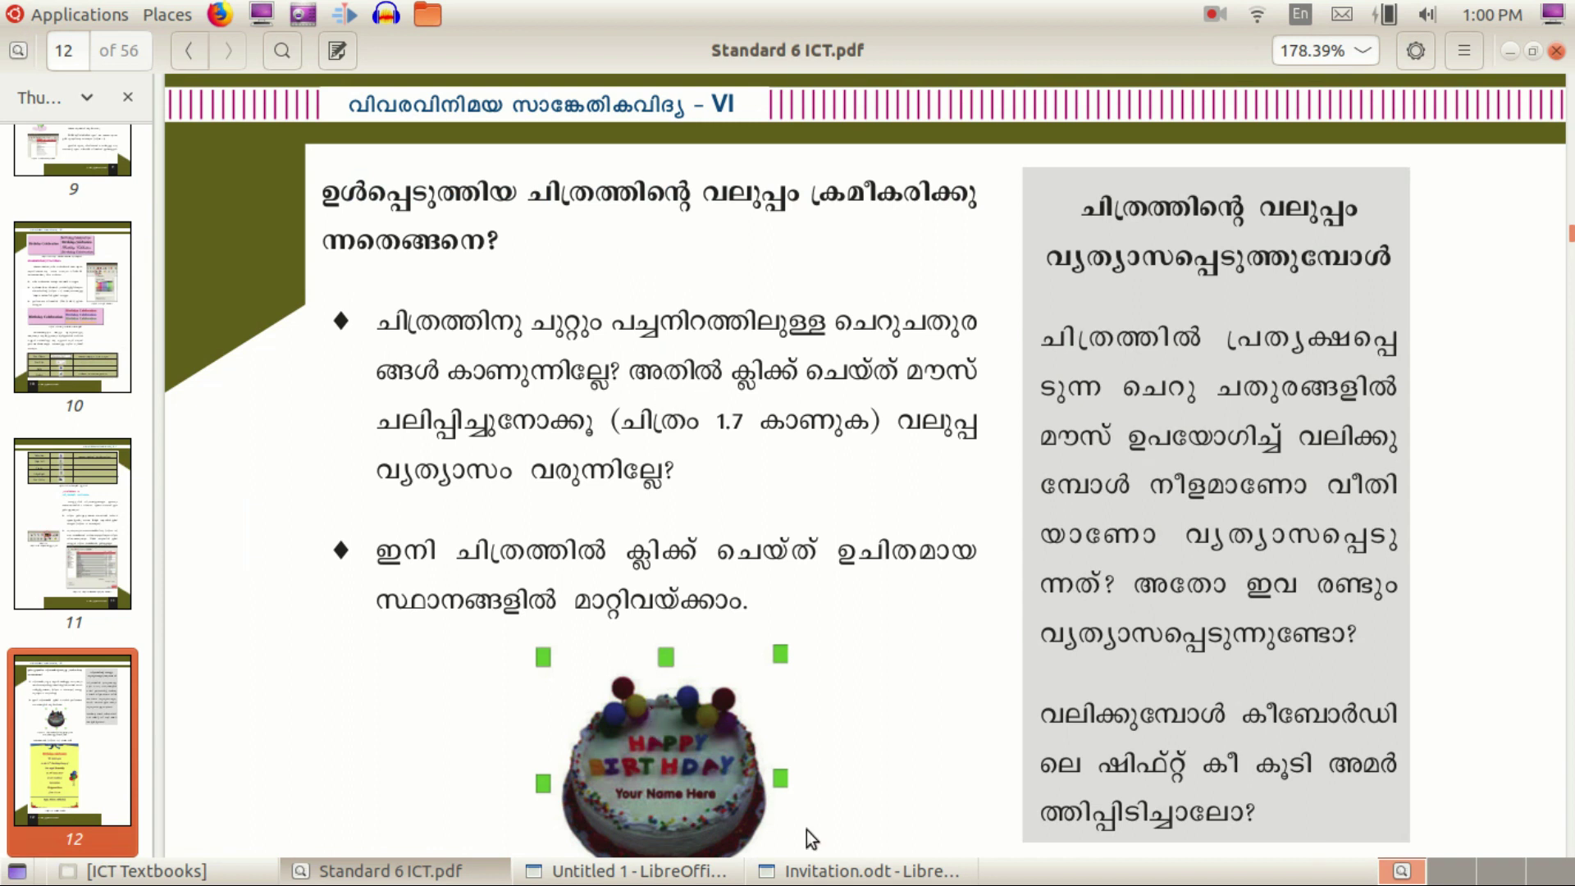
left_click(816, 871)
left_click(422, 334)
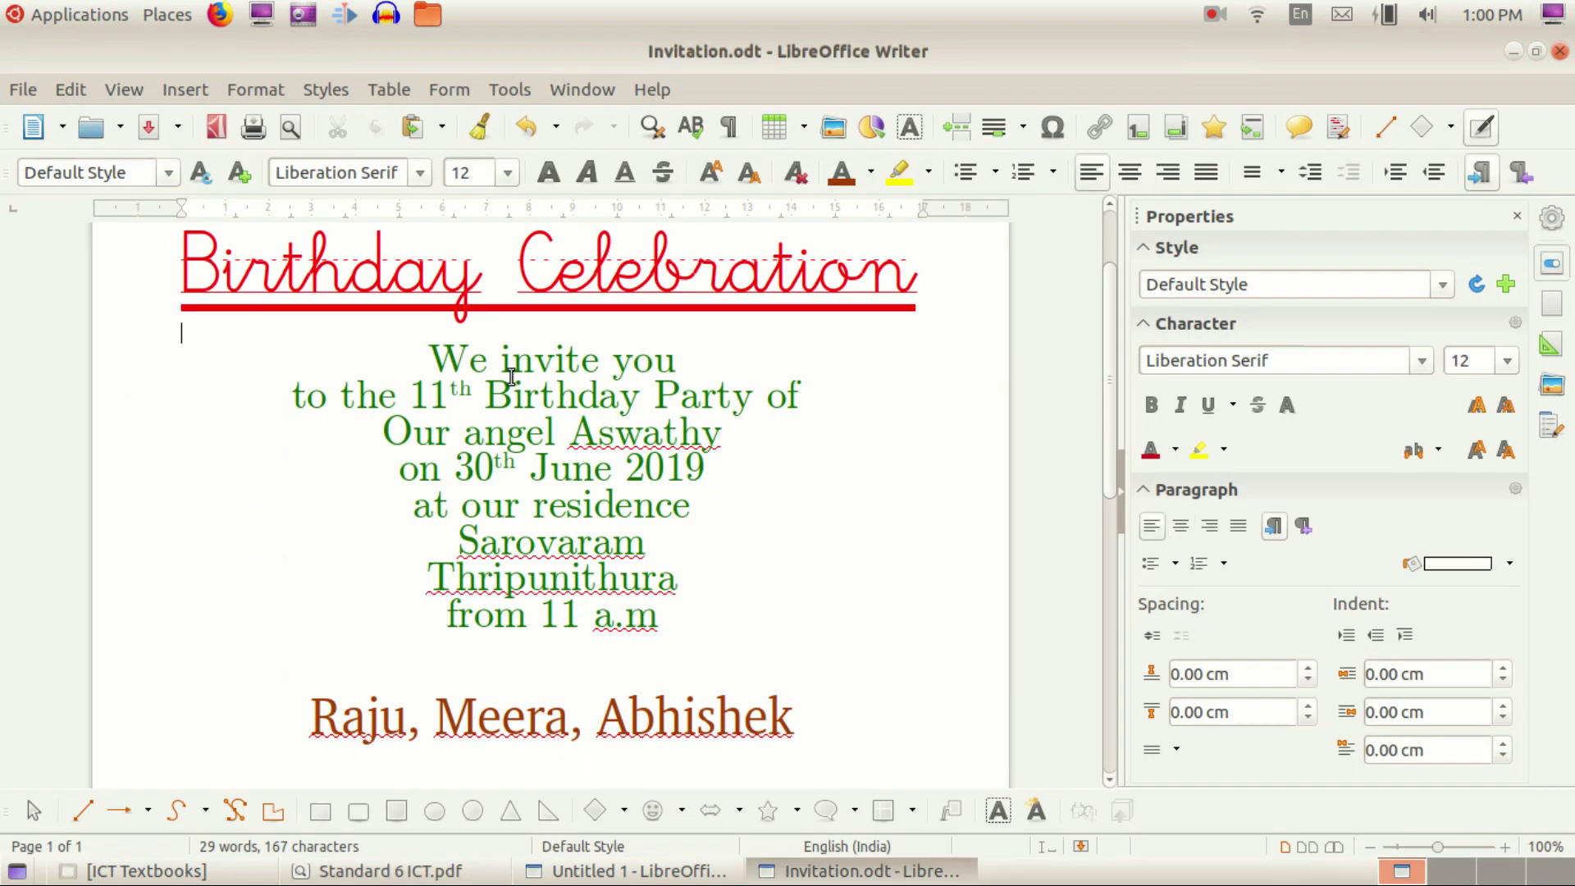
Step: Insert birthday-1713778_960_720.jpg from Pictures on a new line below the heading
key("Return")
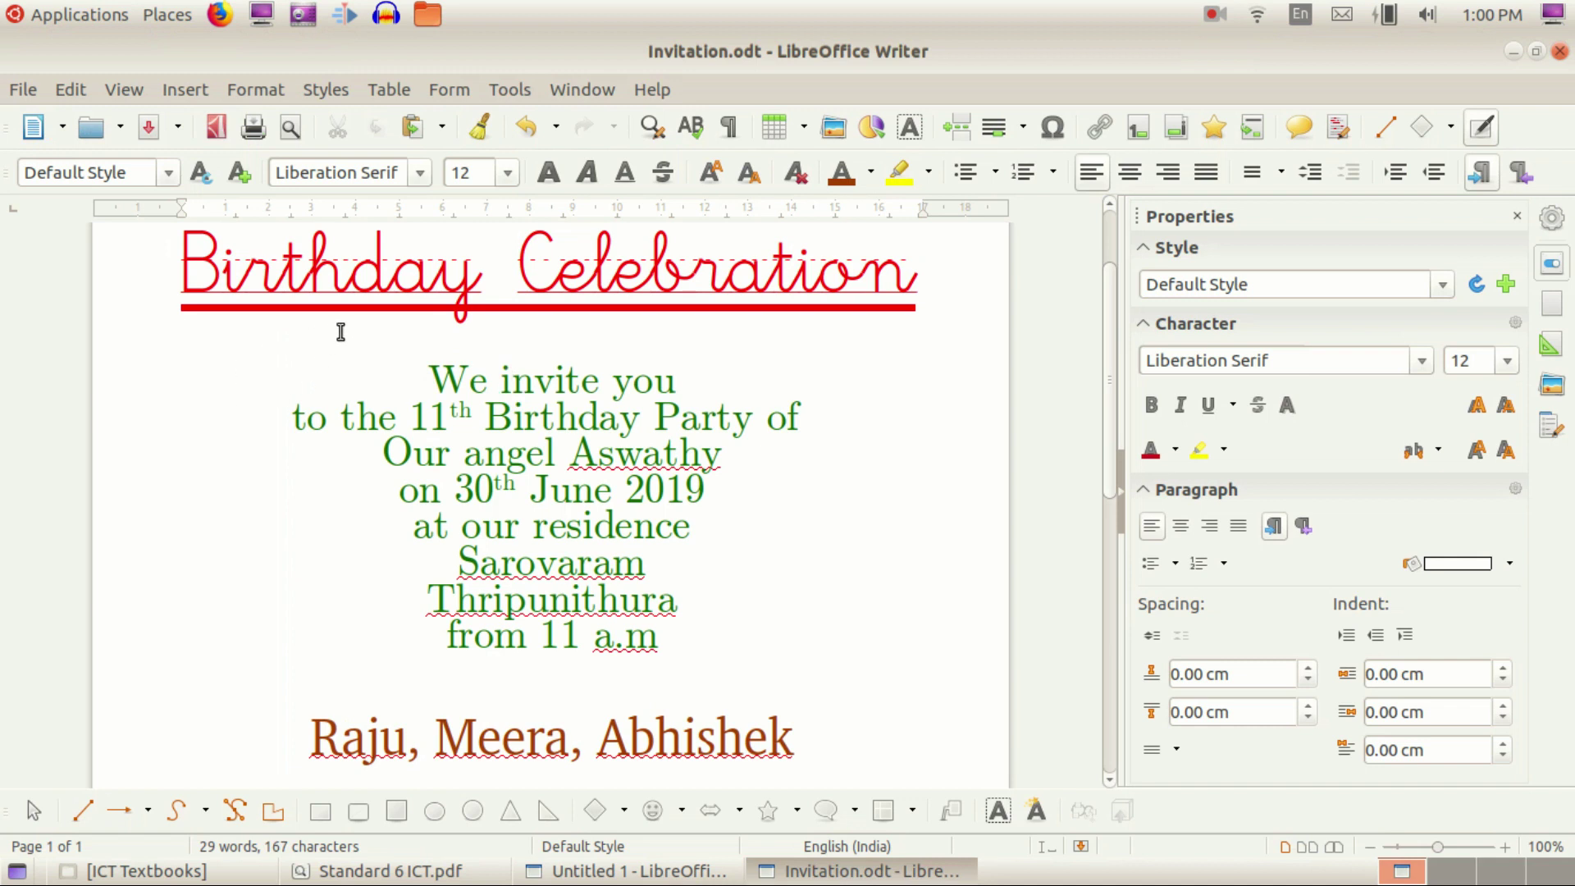
left_click(169, 91)
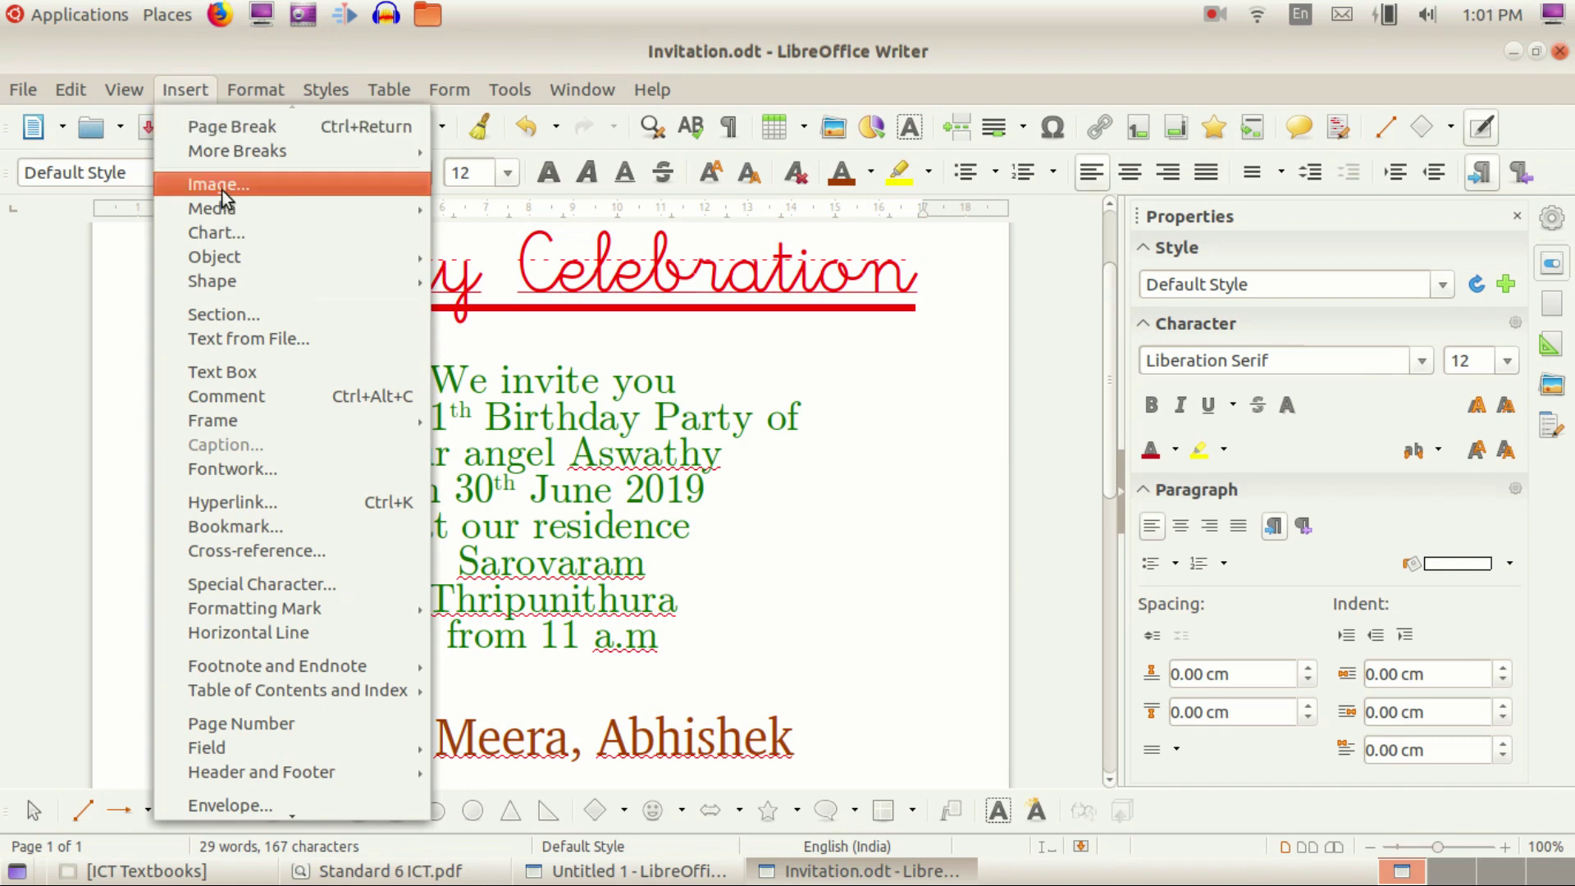
left_click(934, 57)
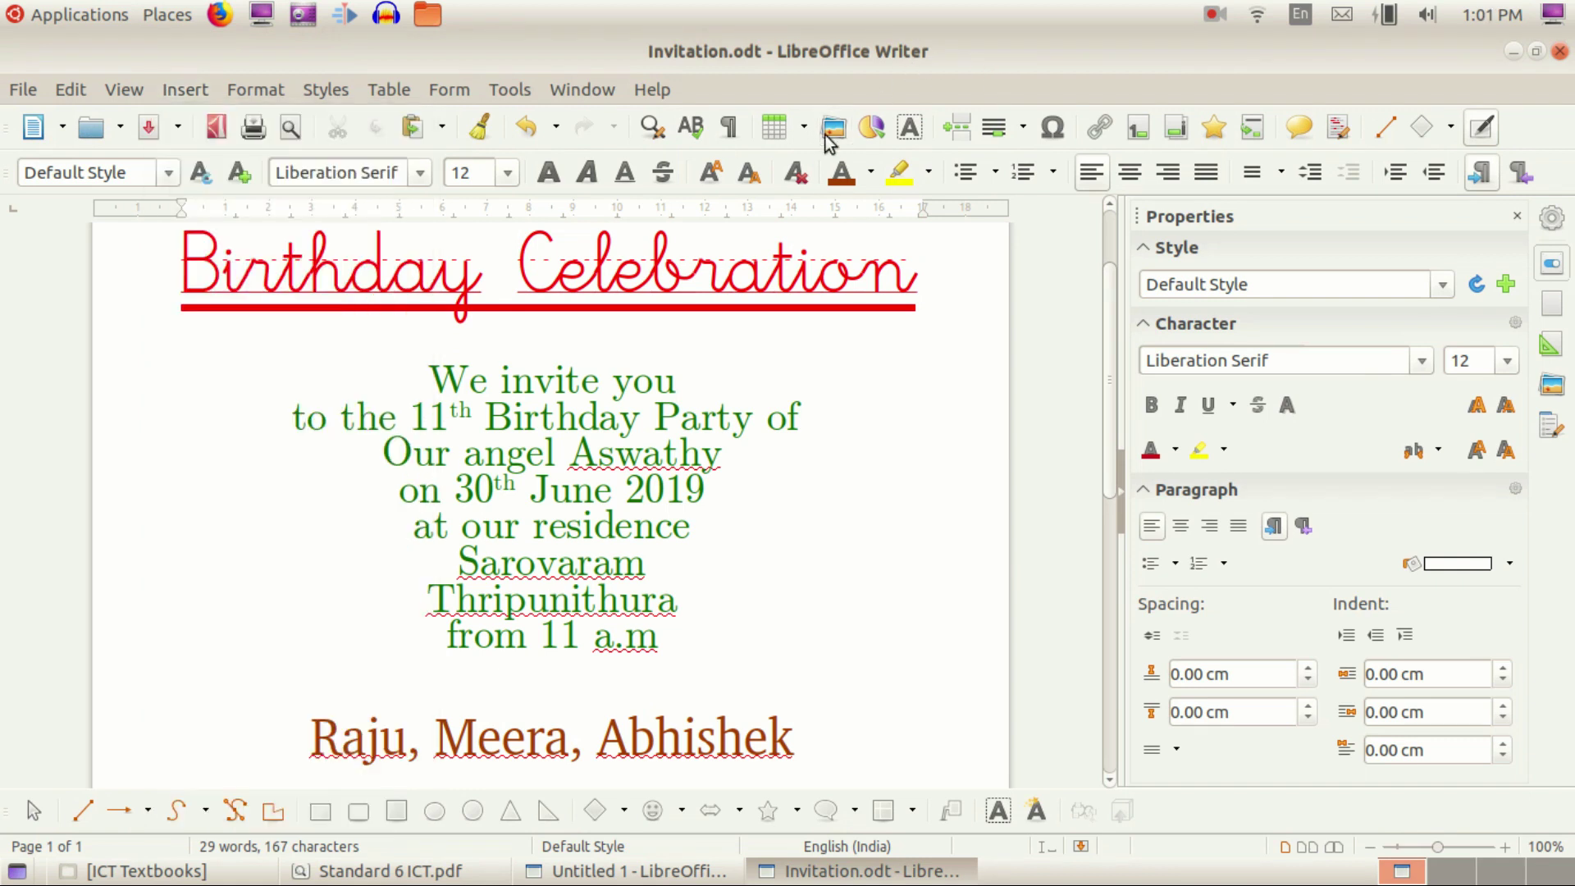
left_click(832, 131)
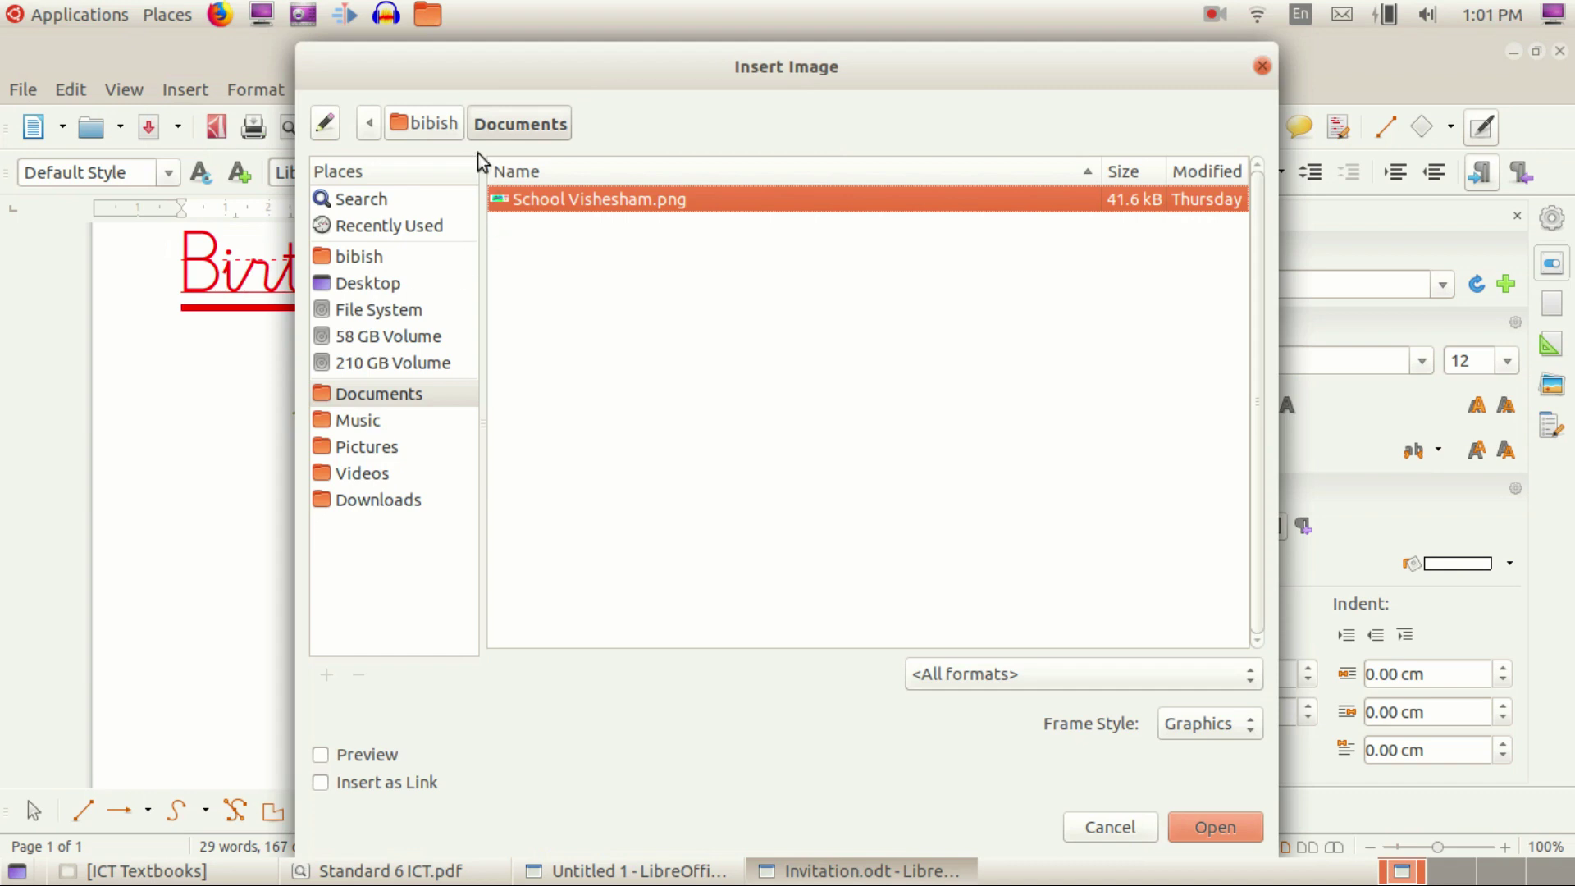
left_click(361, 448)
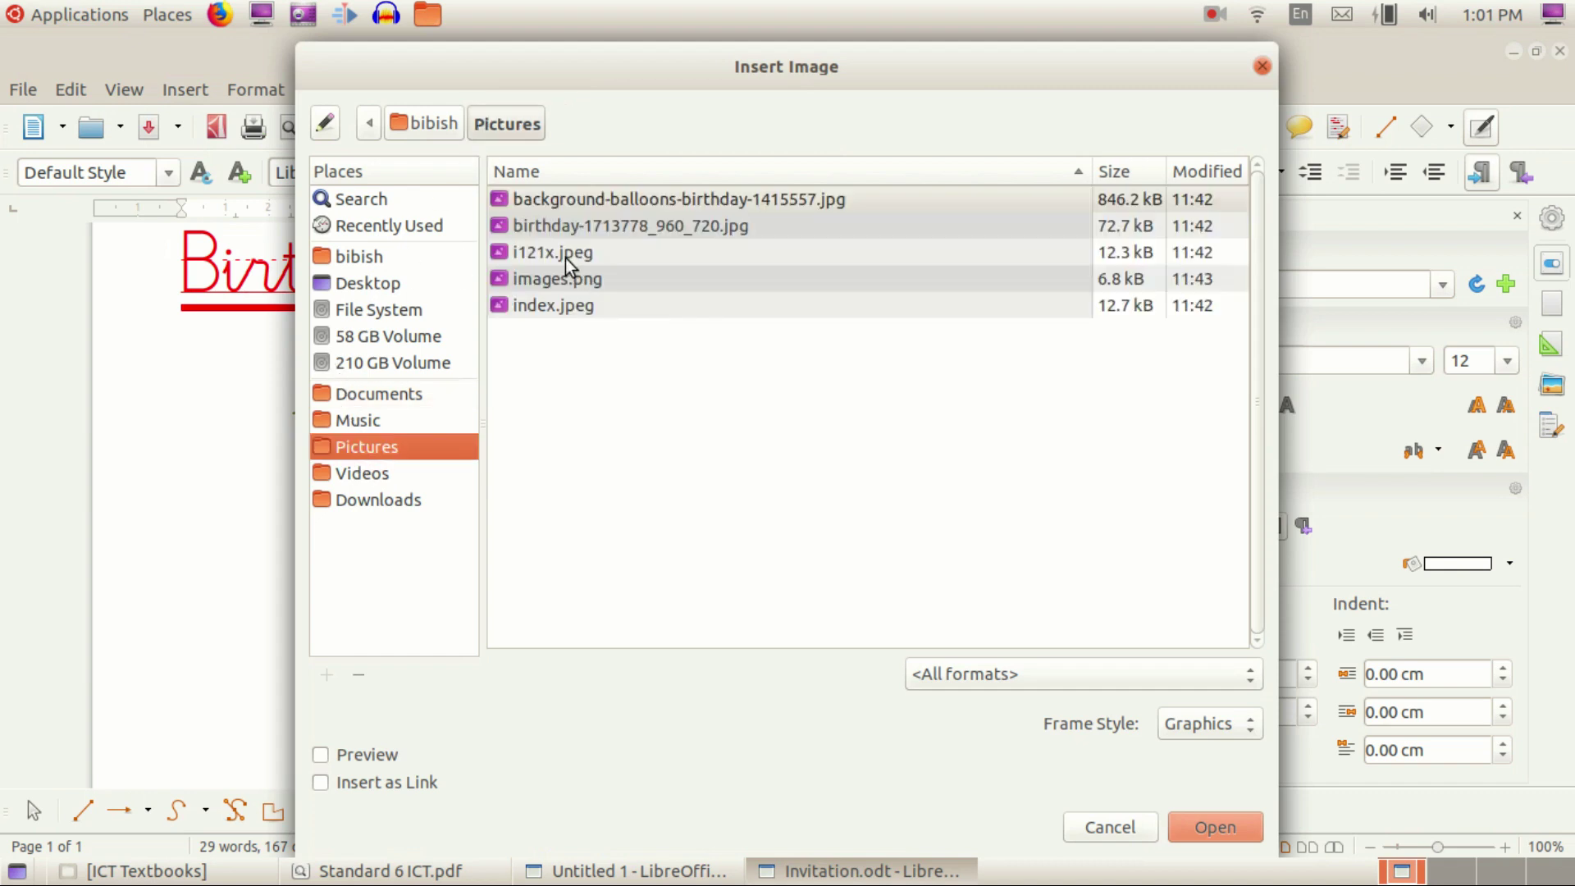
left_click(586, 235)
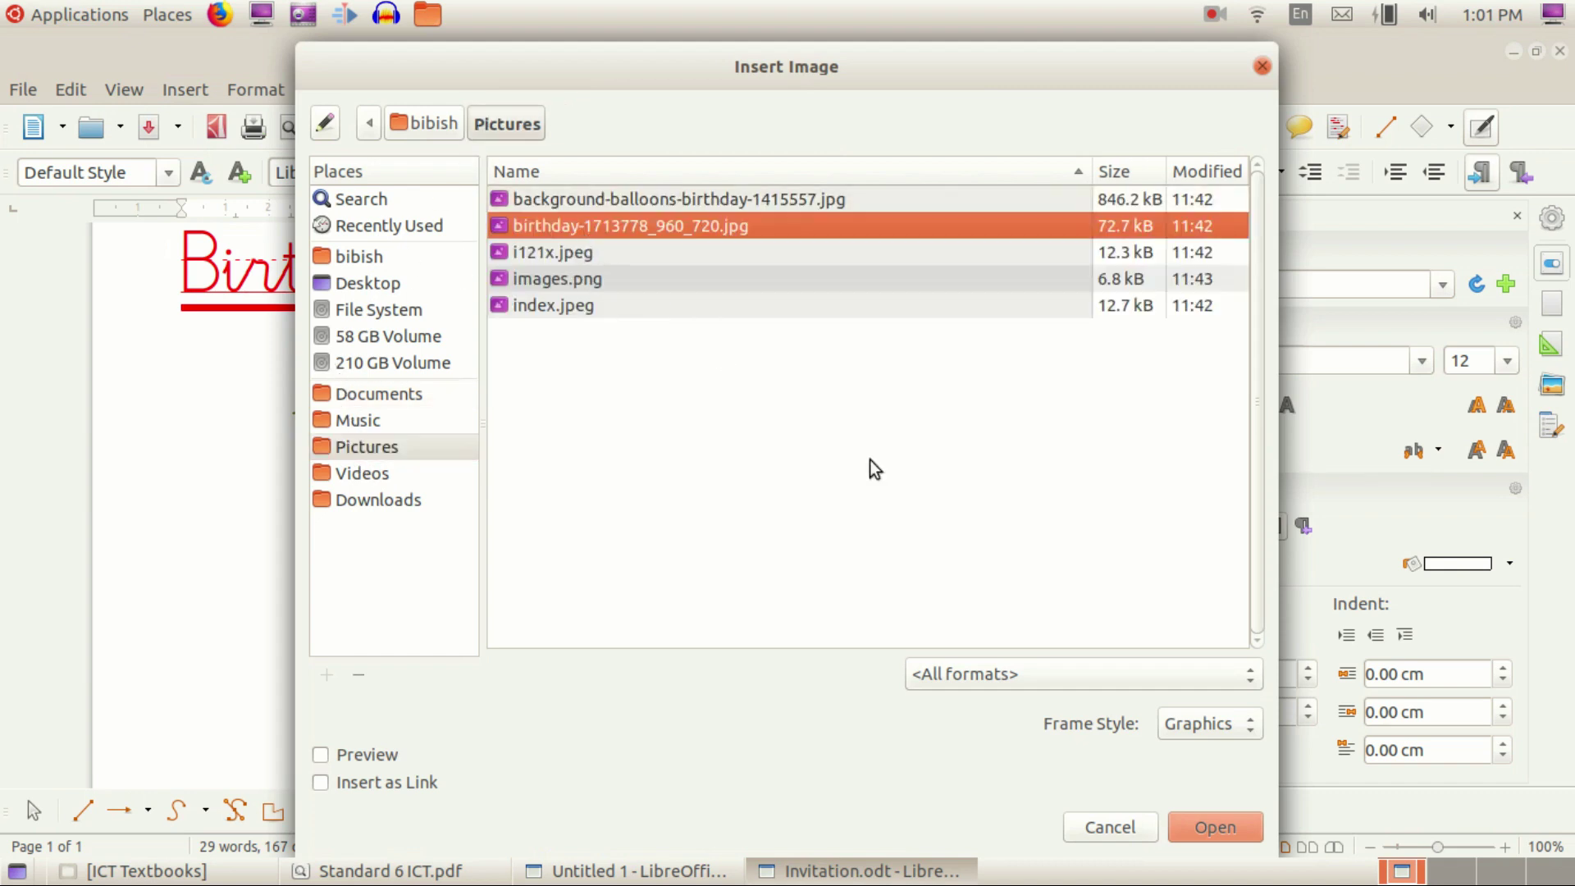
left_click(1214, 828)
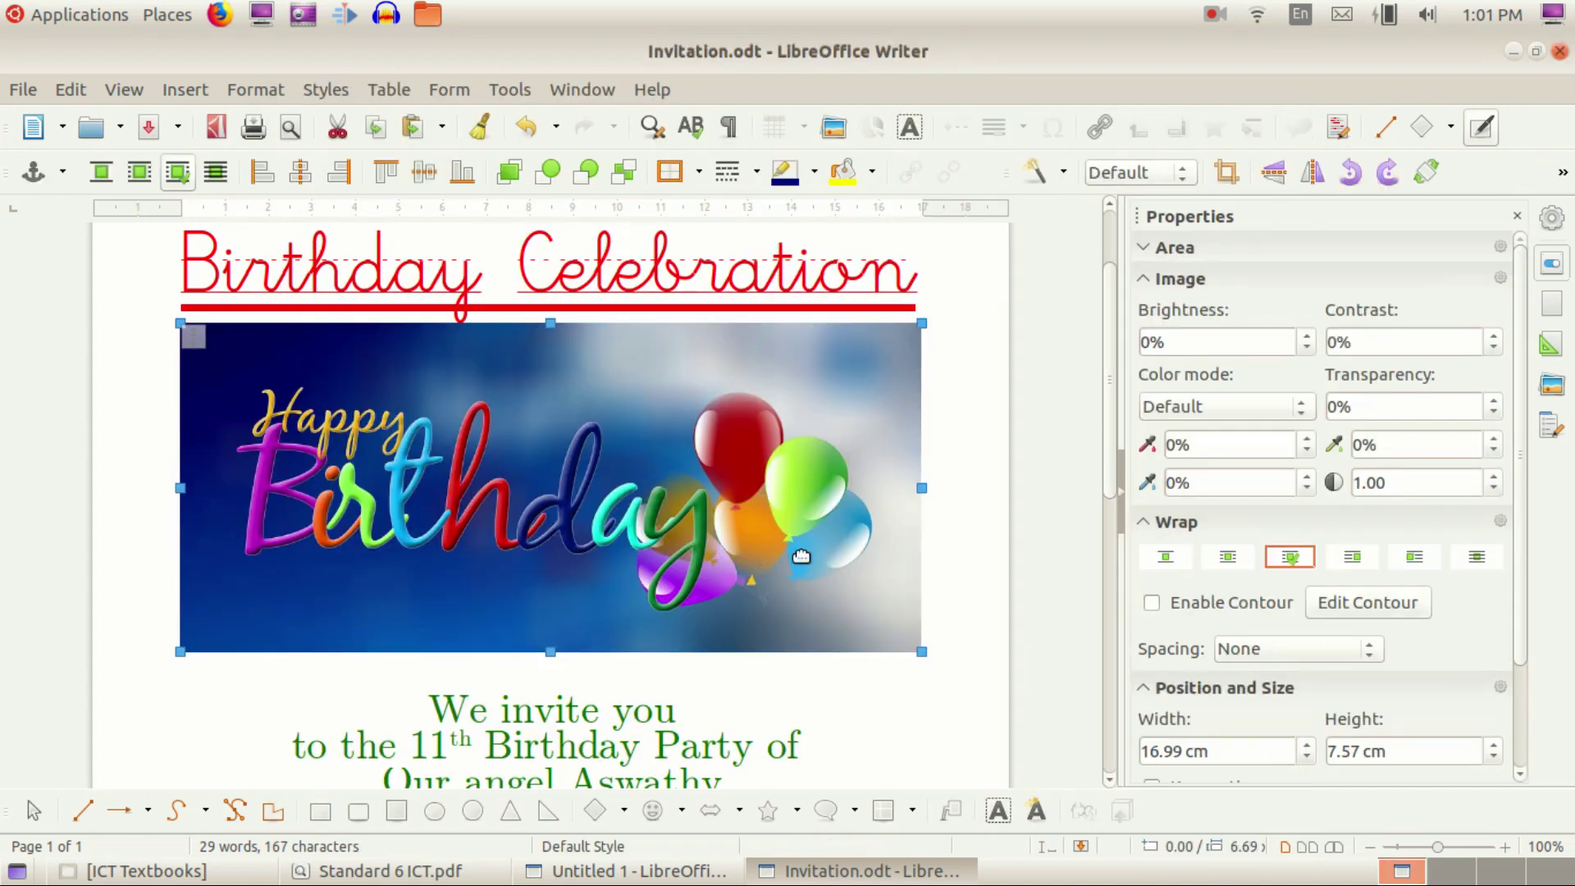
Step: Shrink the balloon picture to a banner and move 'We invite you' below it
left_click_drag(922, 651, 726, 523)
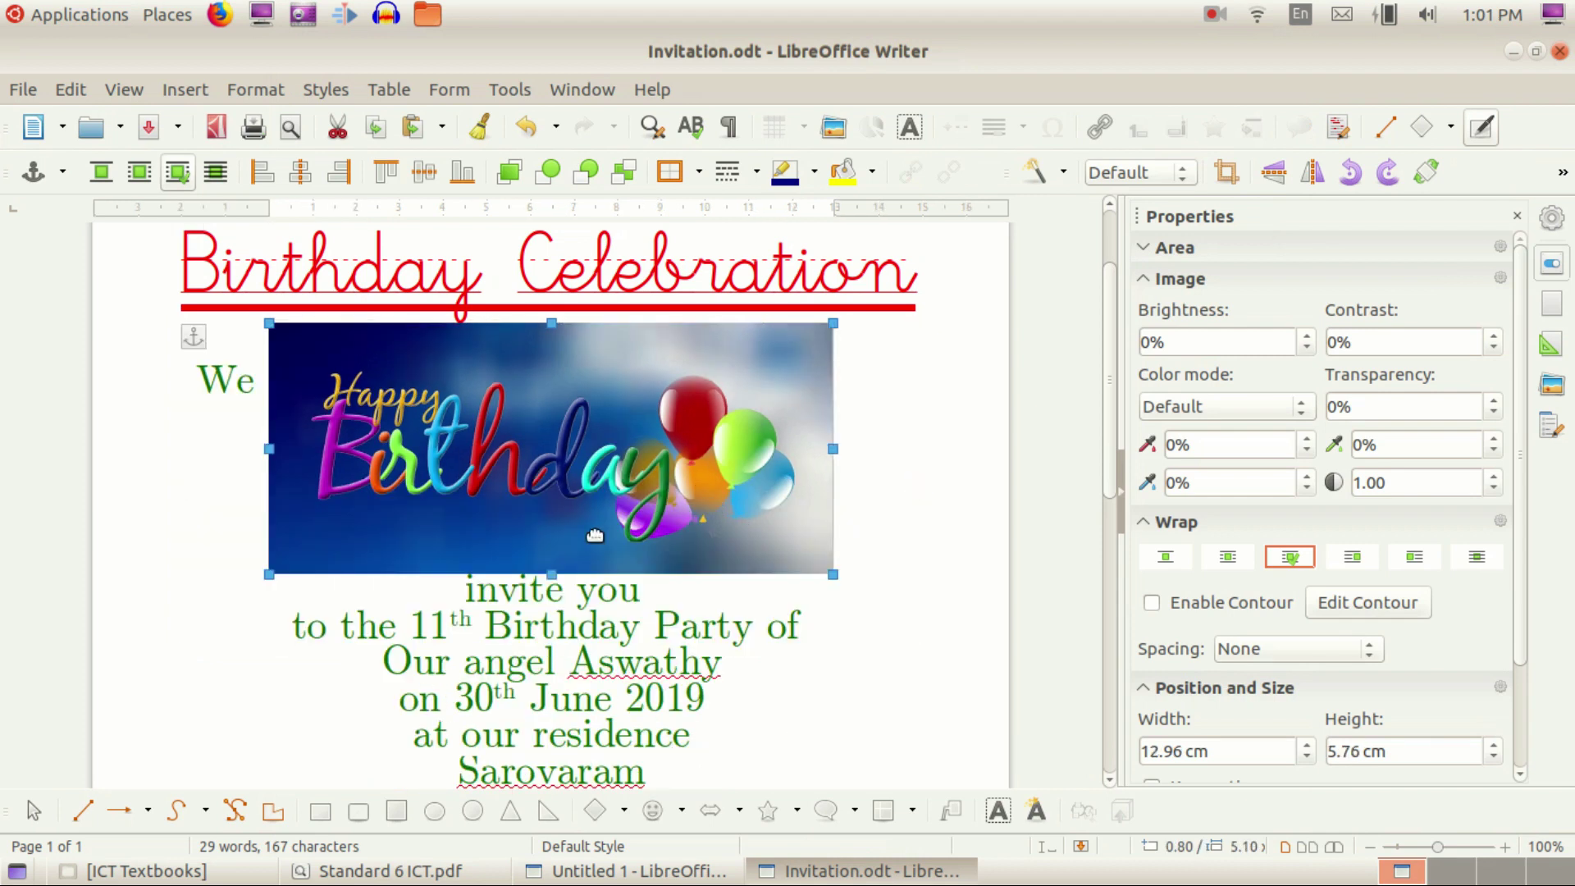
left_click_drag(551, 574, 552, 513)
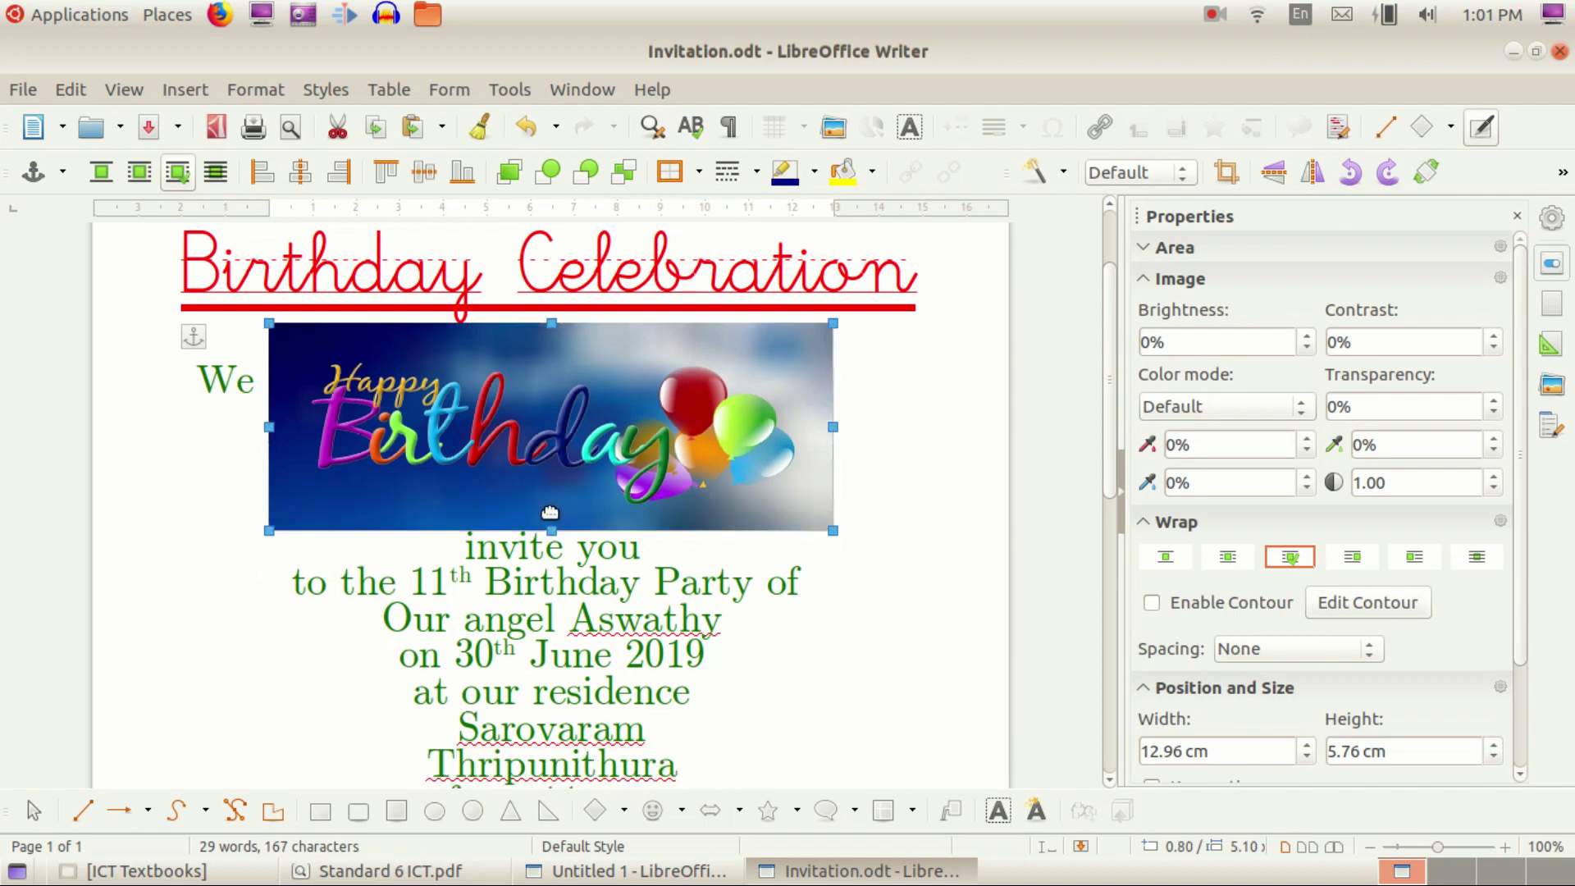
left_click(189, 383)
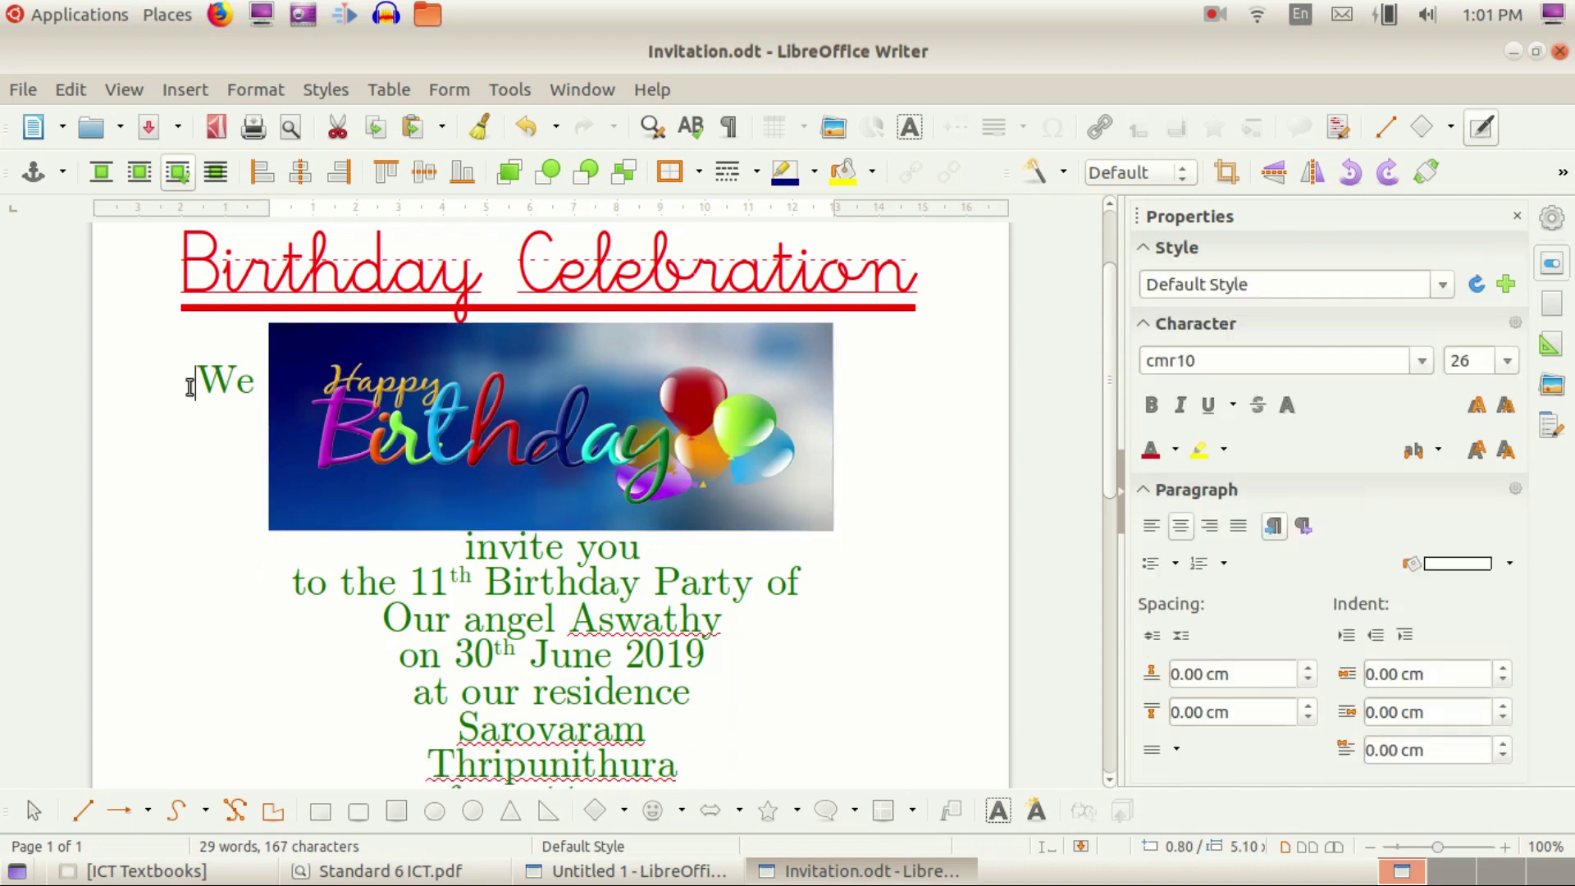
key("Return")
key("Return")
key("Return")
key("Return")
key("Return")
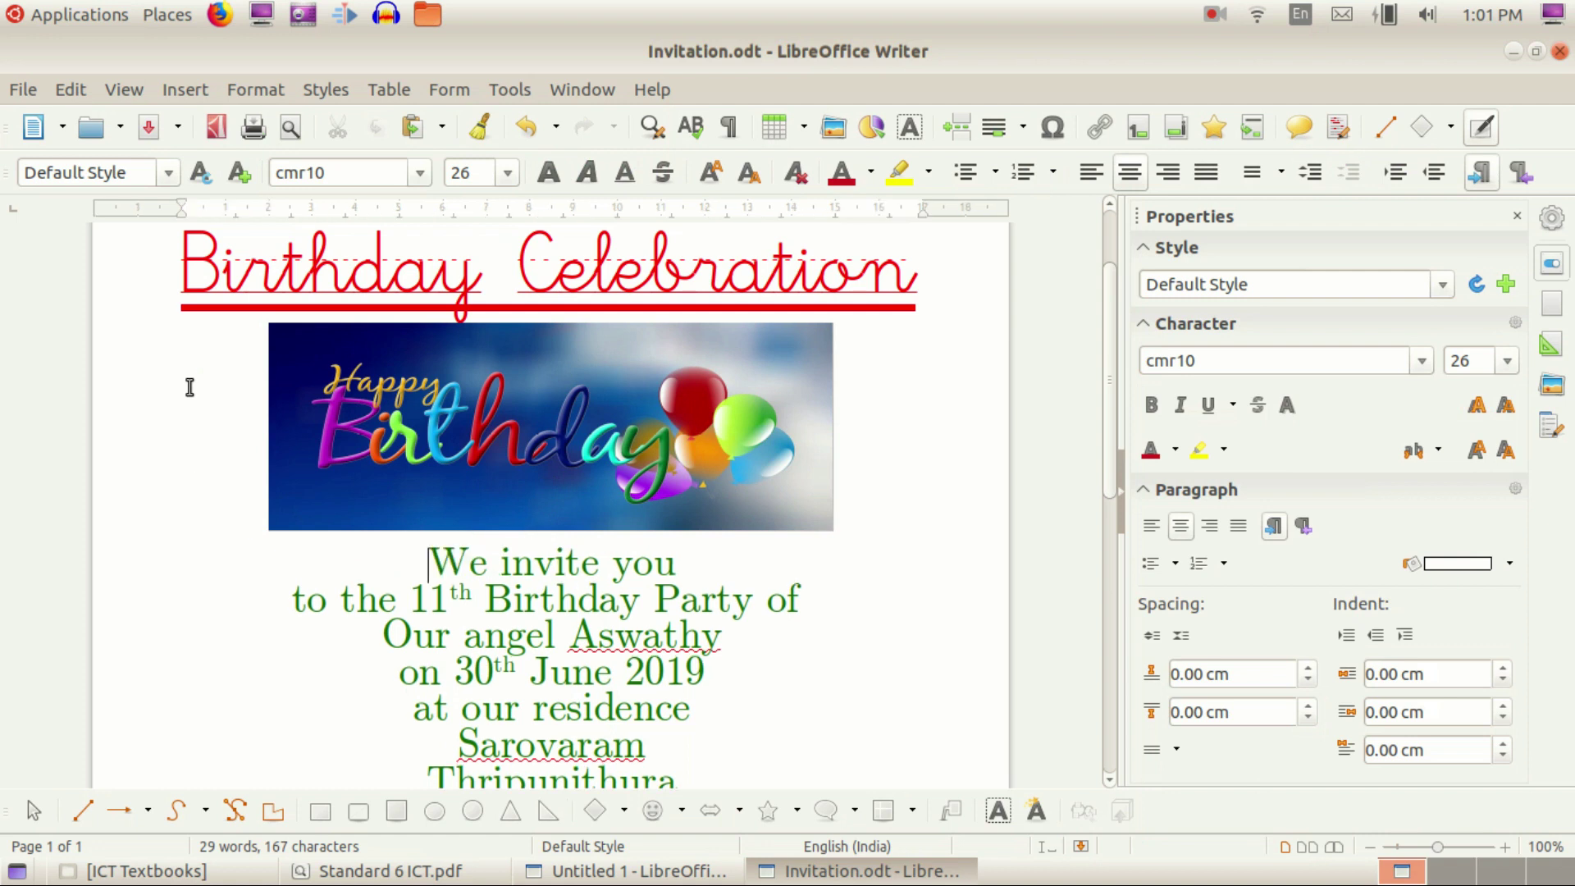
Step: Zoom out to view the whole page, check the textbook PDF, and return to the invitation
left_click(1368, 853)
left_click(1368, 853)
left_click(1368, 853)
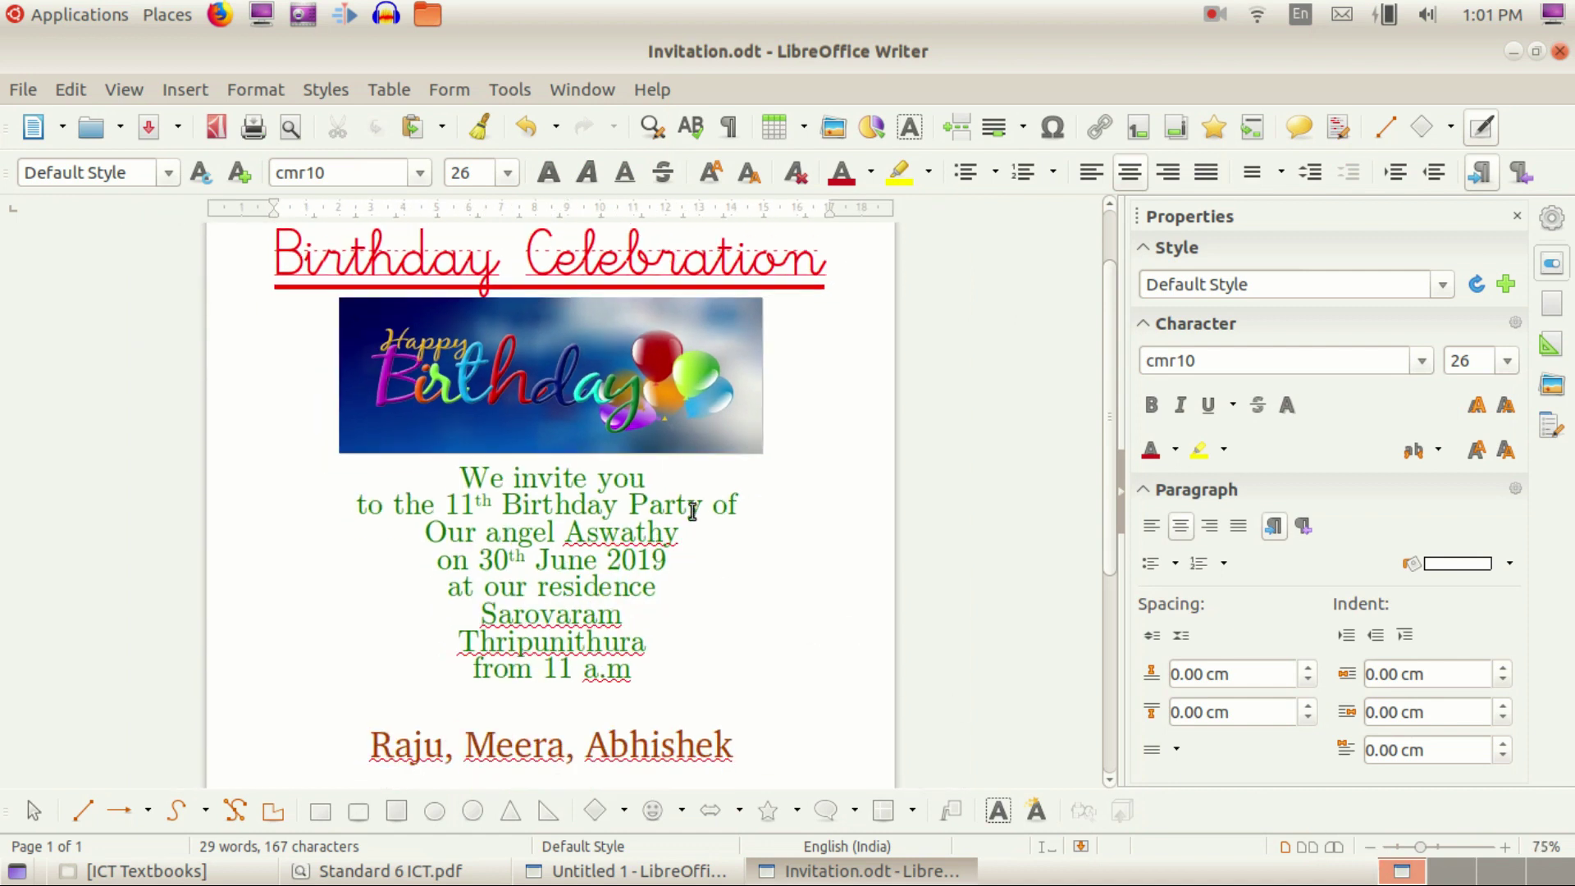
left_click(507, 708)
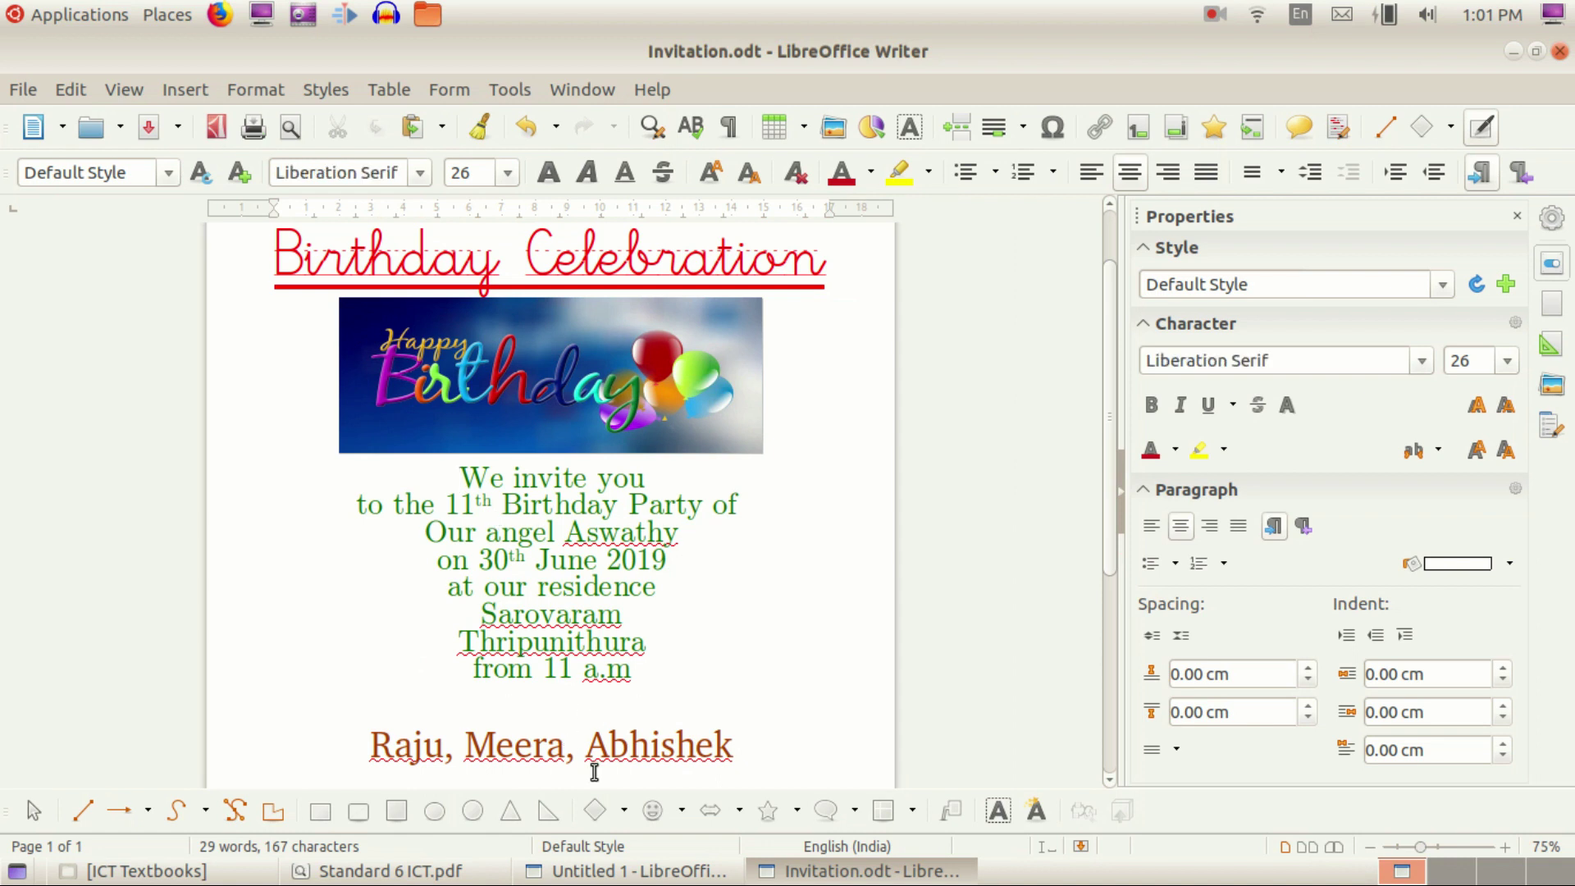
left_click(388, 873)
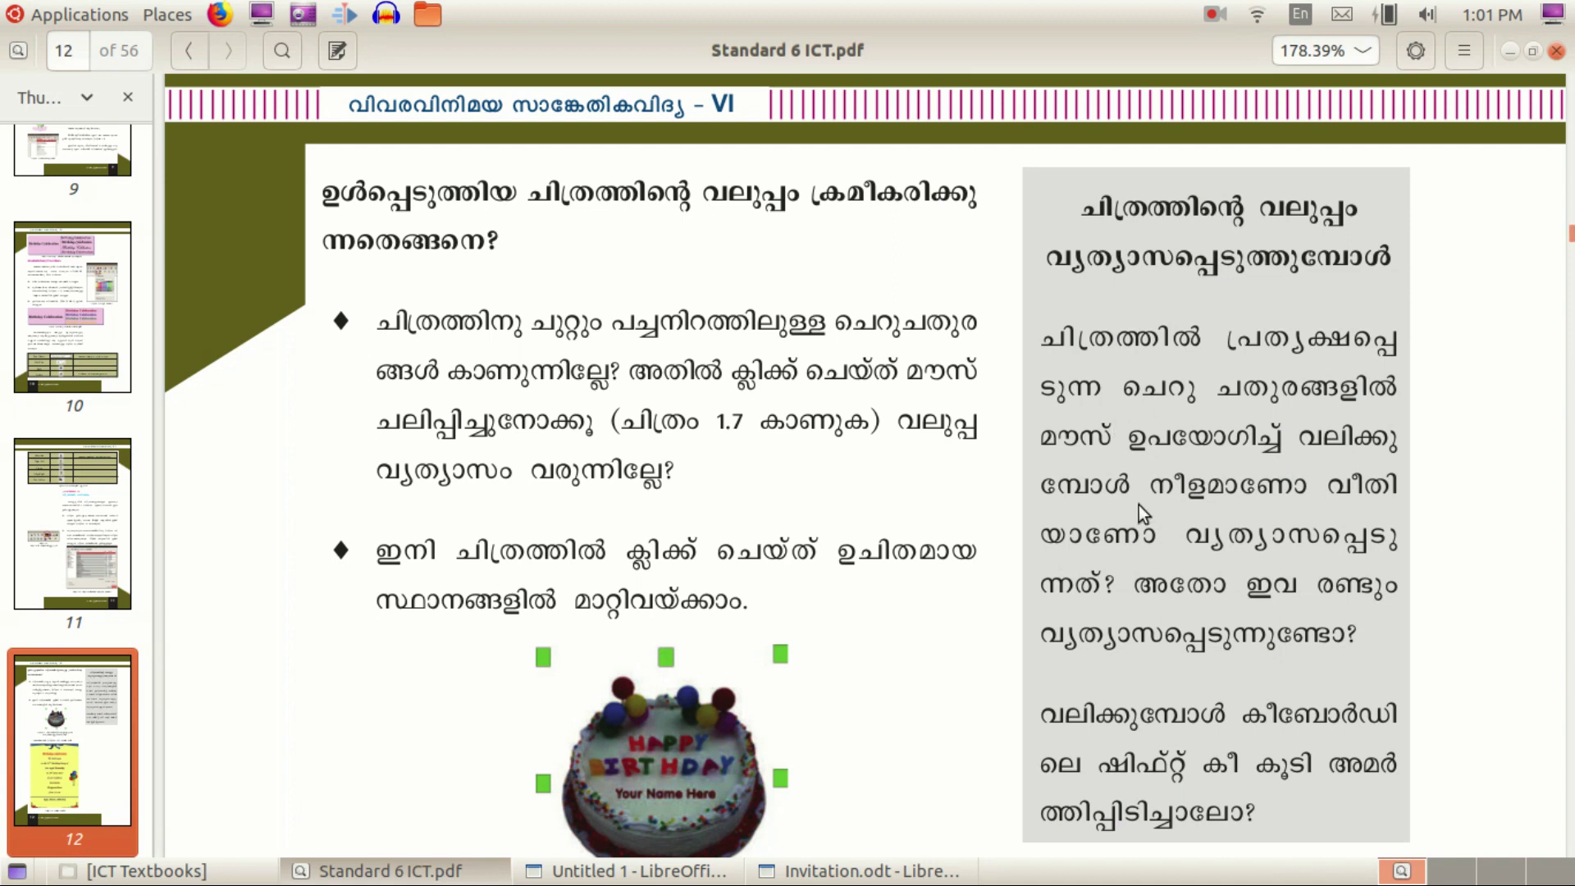
scroll(714, 639, "down", 2)
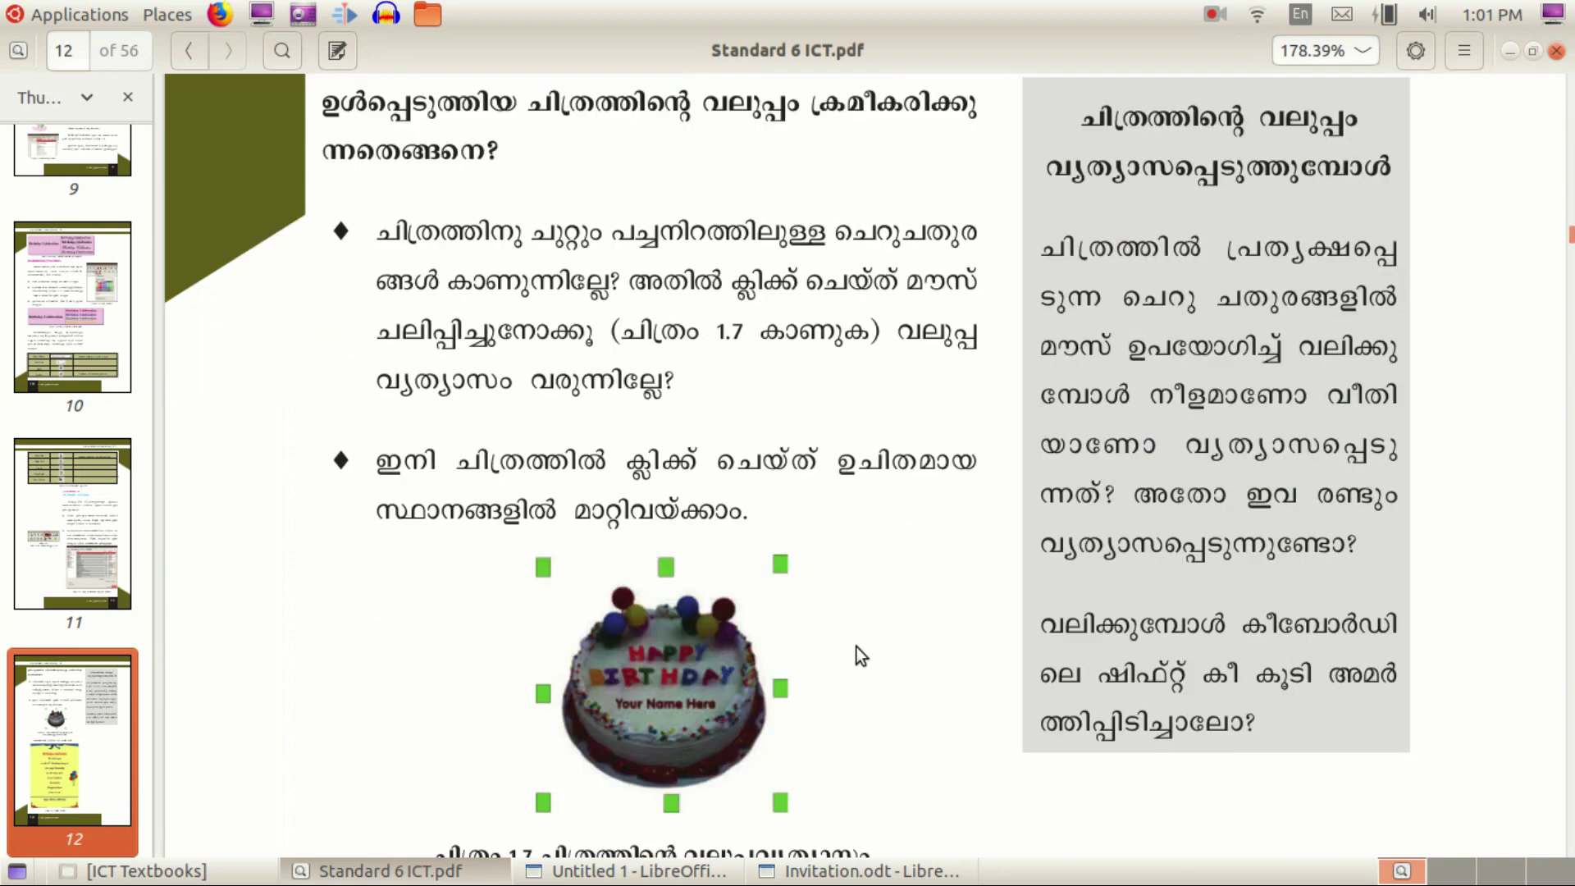
left_click(876, 871)
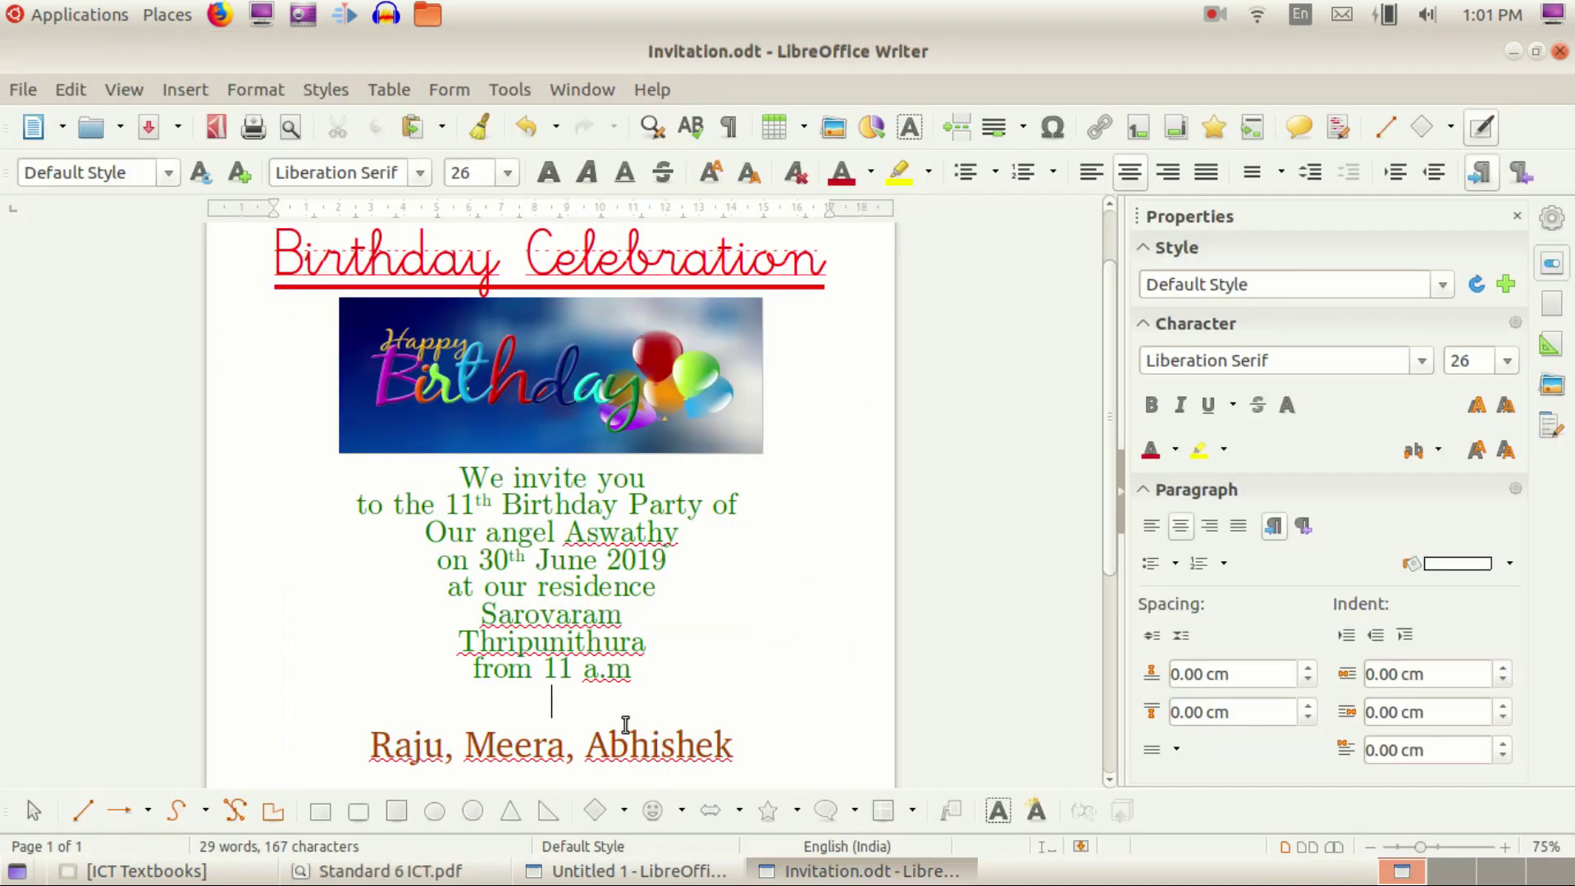
Step: Highlight all the invitation text in yellow
left_click(715, 671)
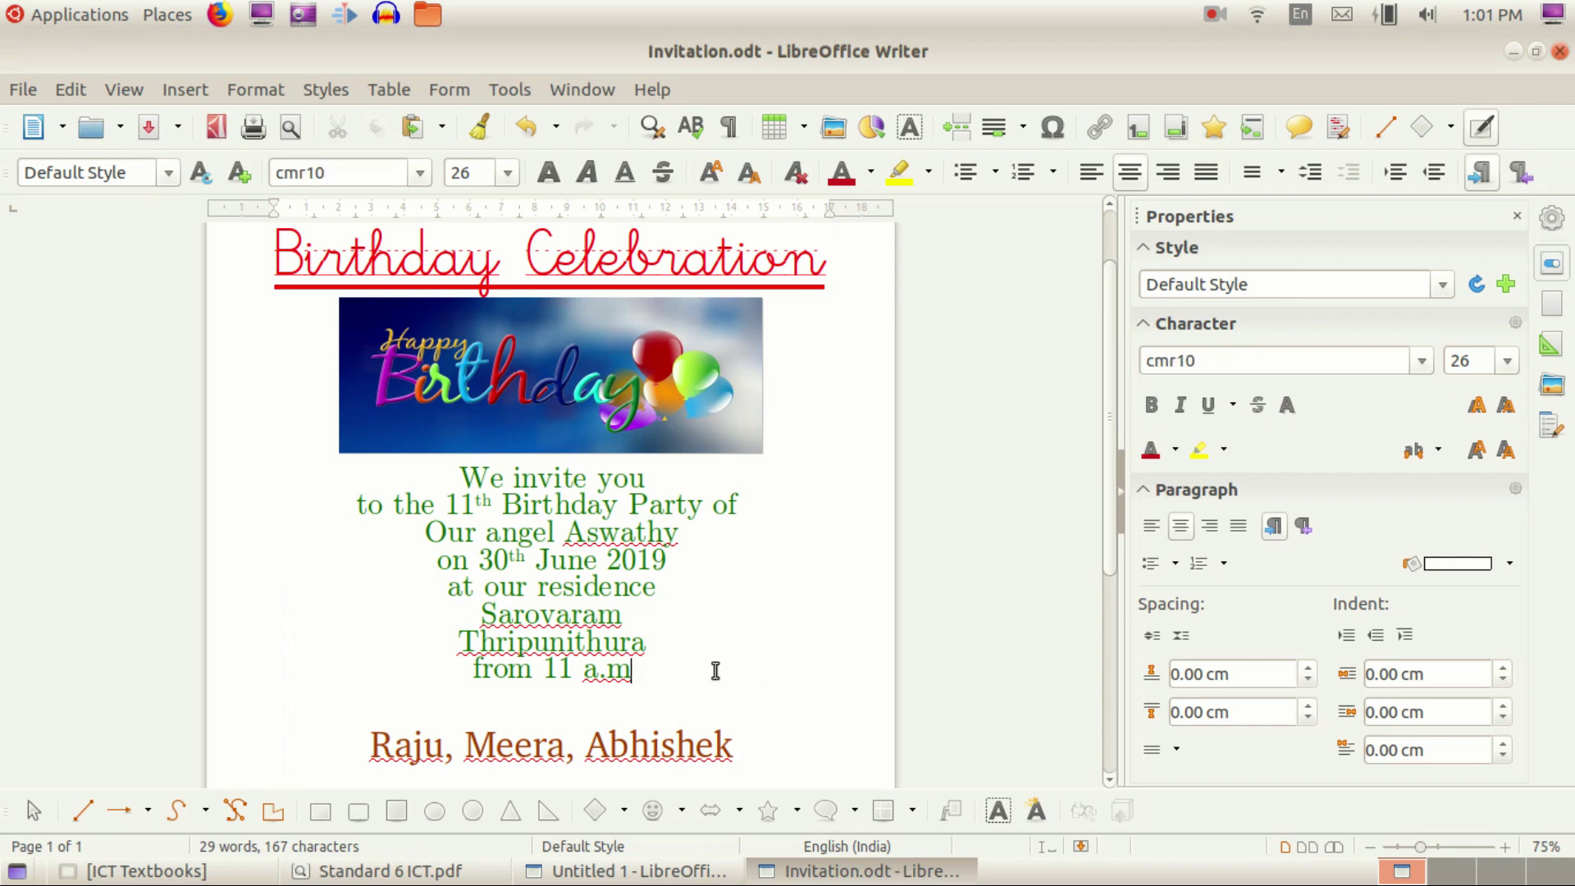
key("ctrl+a")
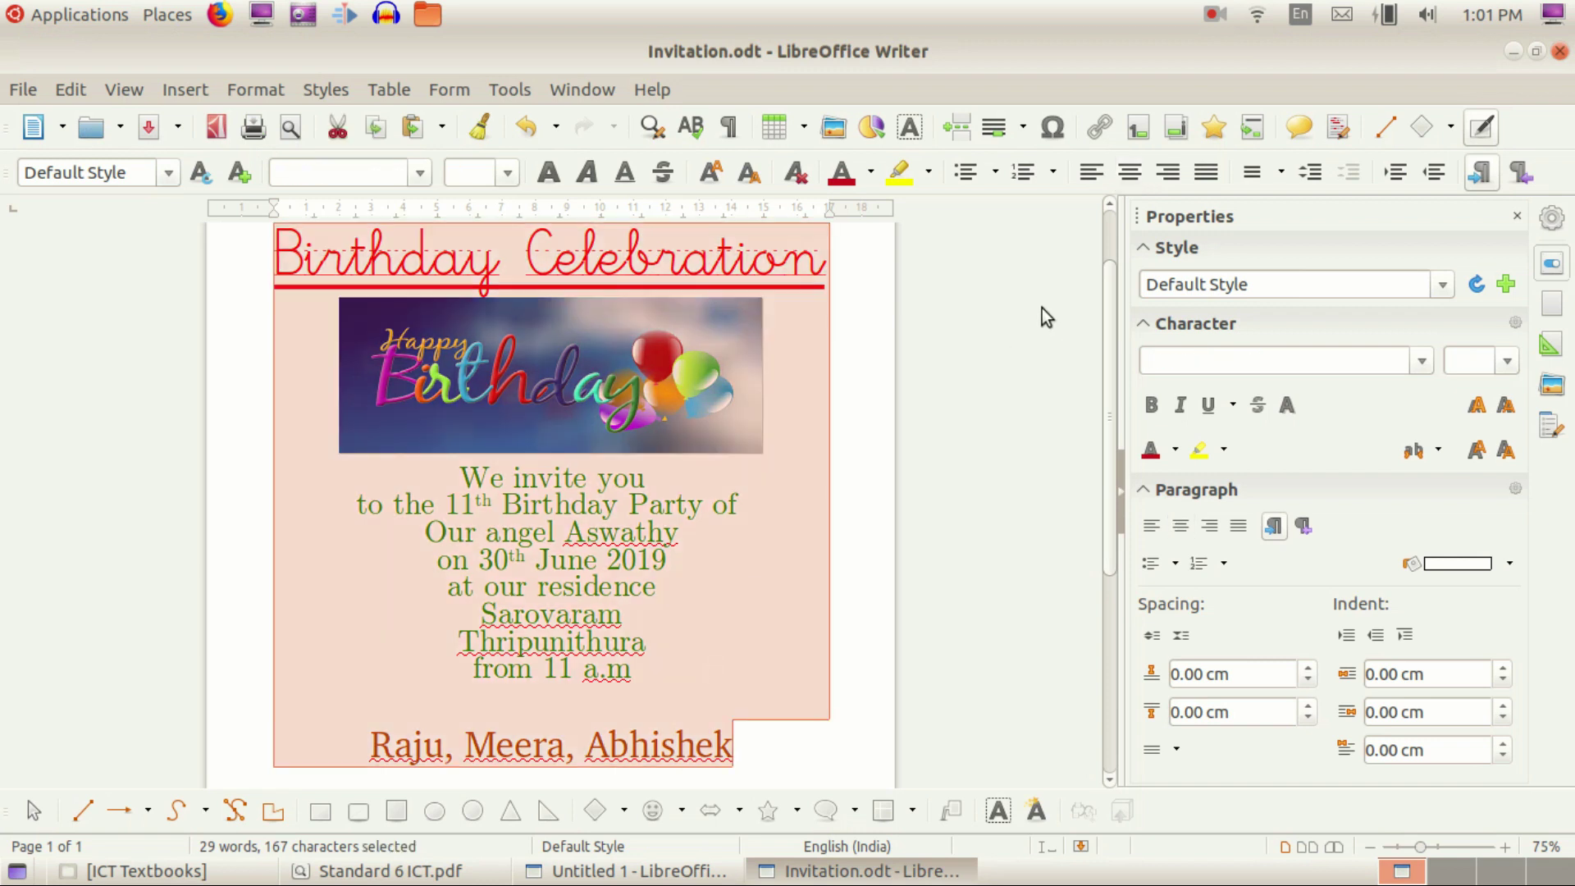
left_click(927, 172)
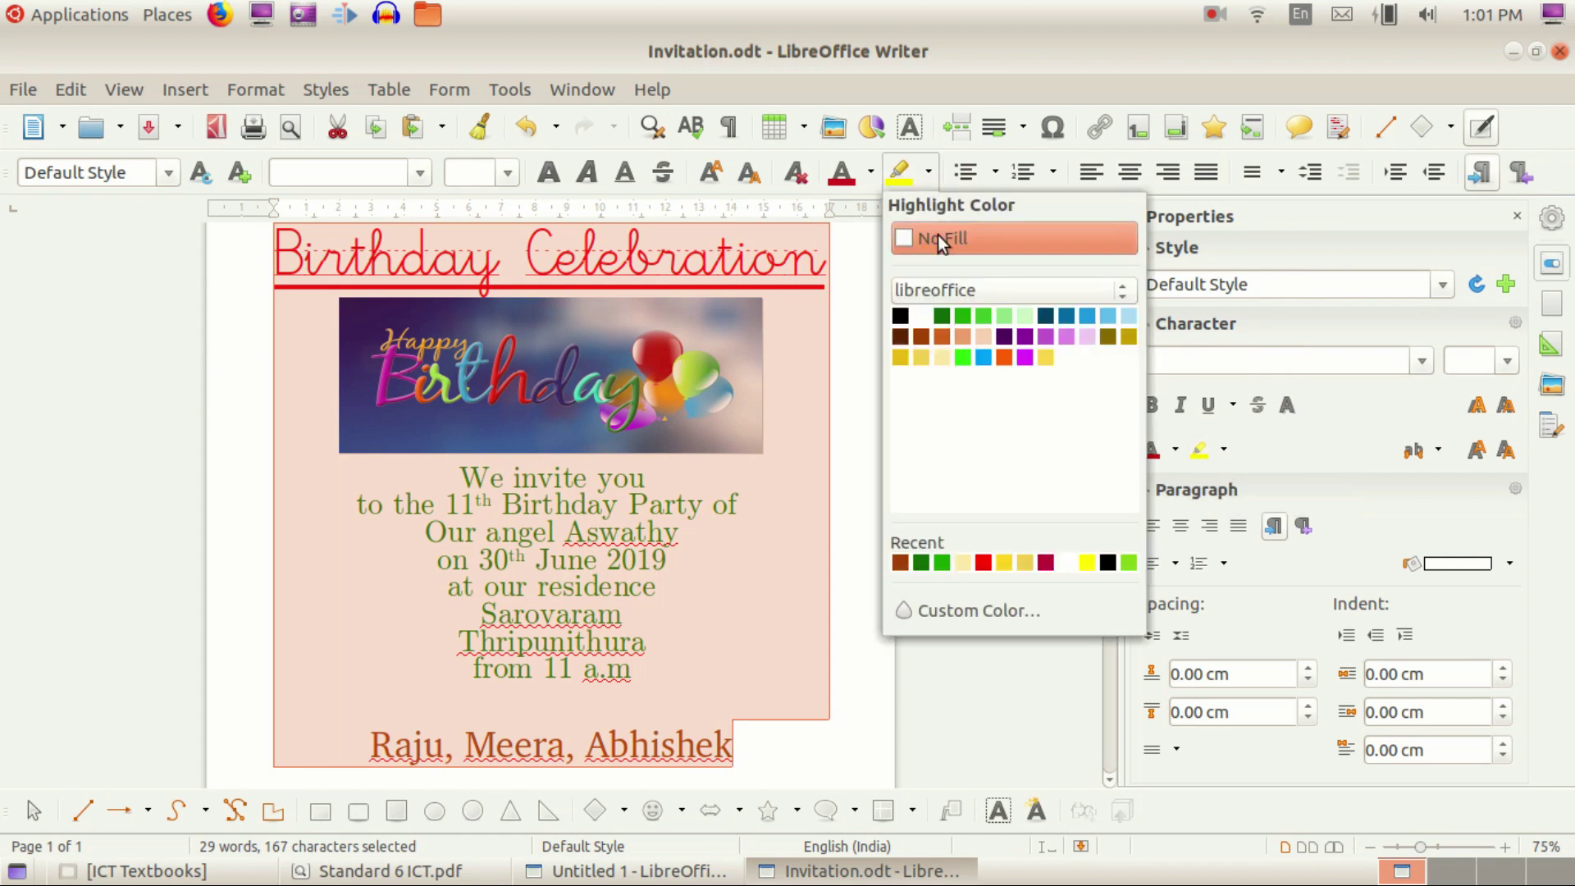
left_click(904, 361)
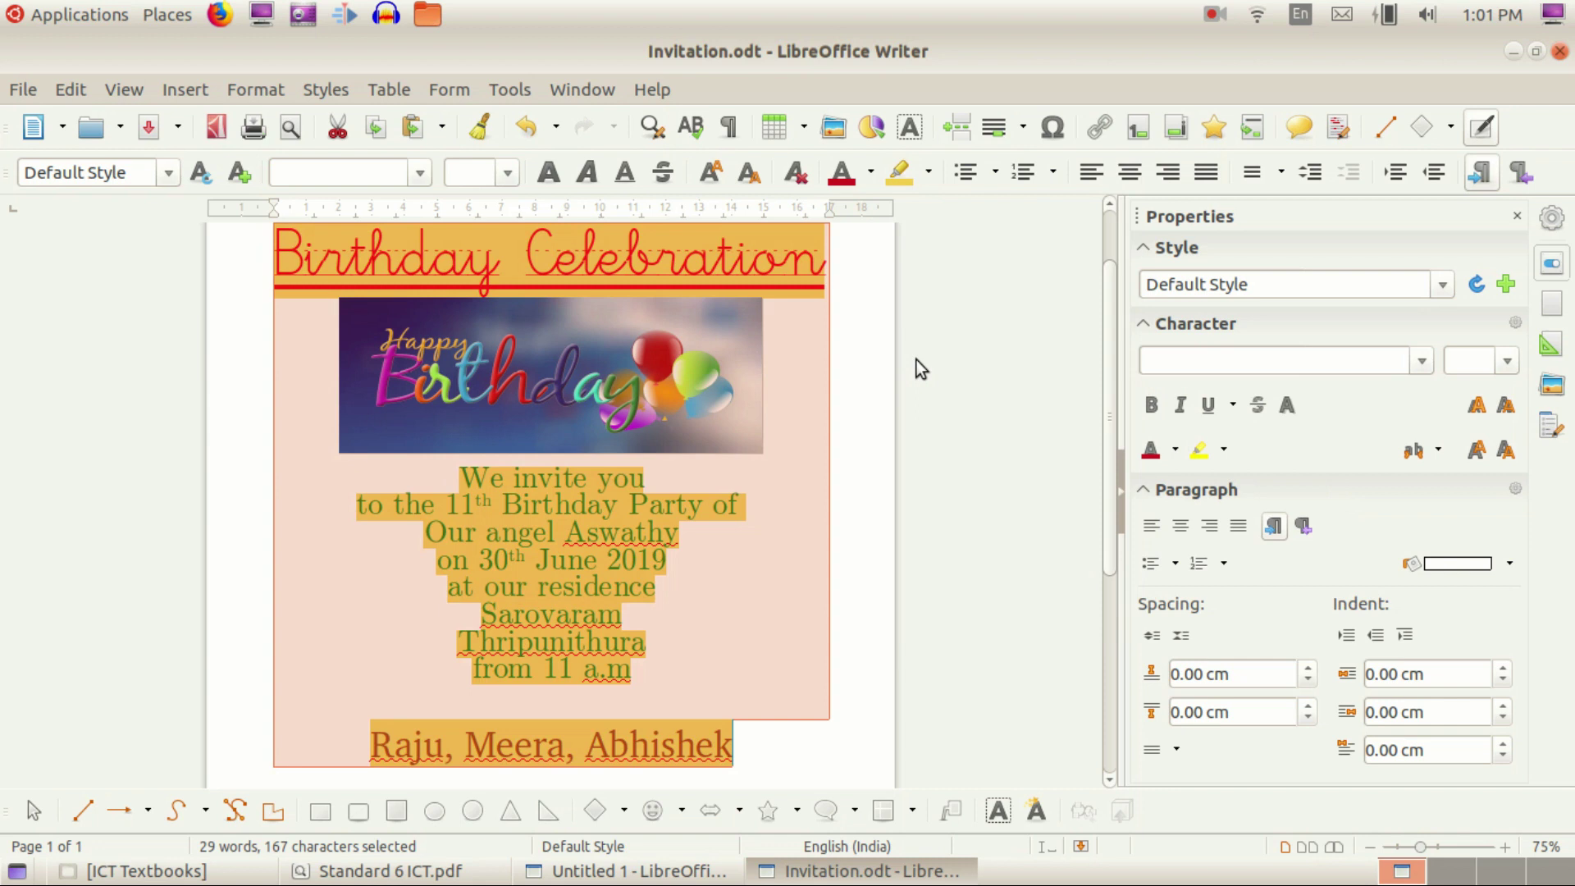
left_click(845, 429)
Step: Select everything again and look at paragraph background colours without applying one
key("ctrl+a")
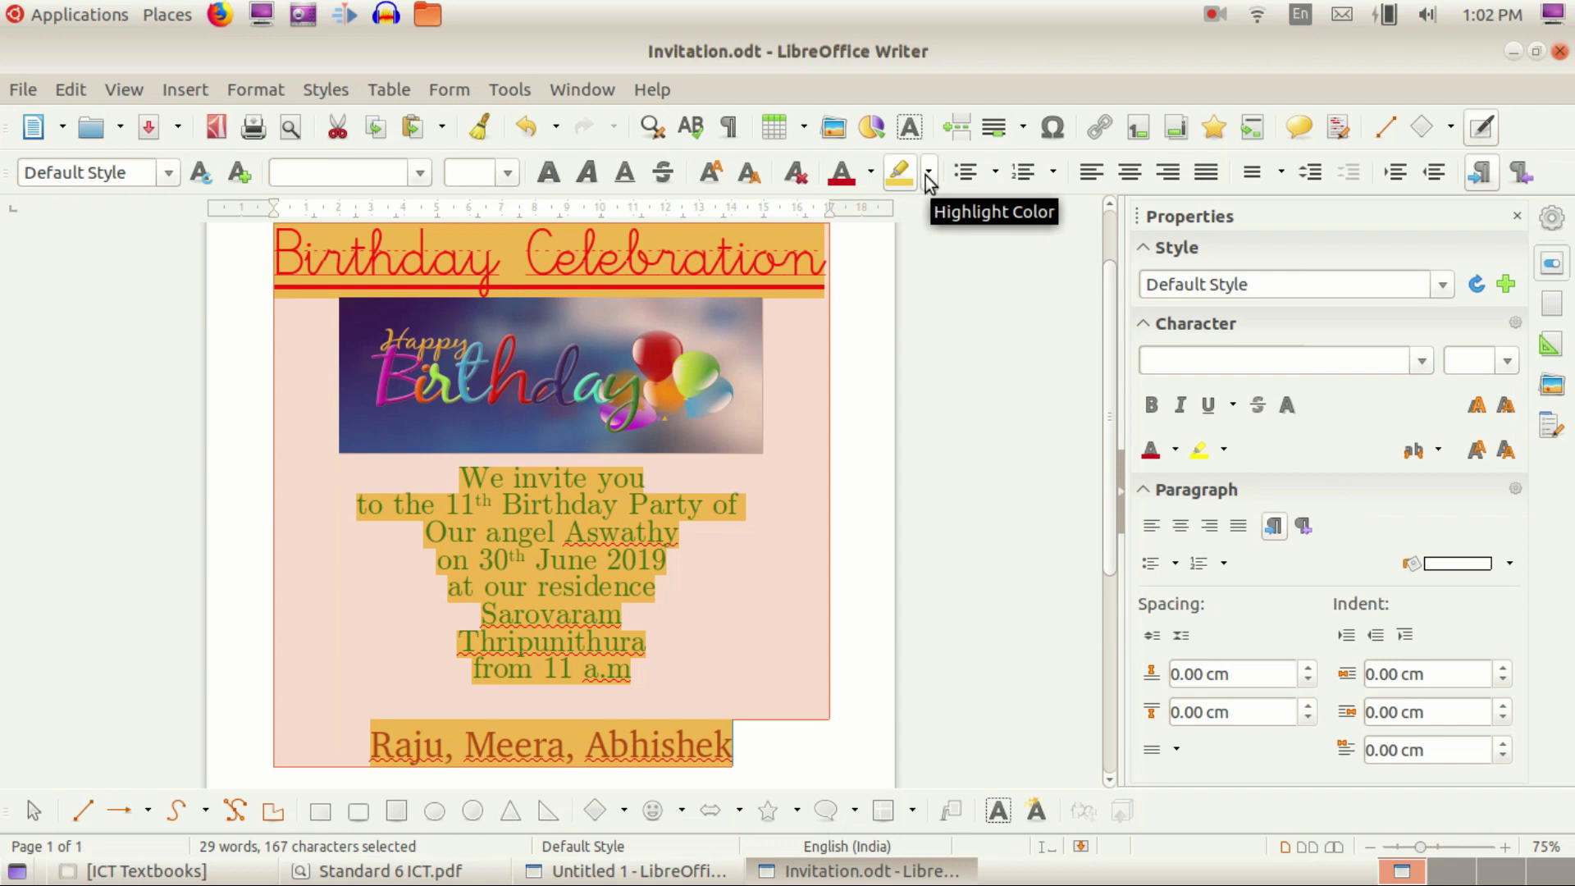
left_click(1455, 563)
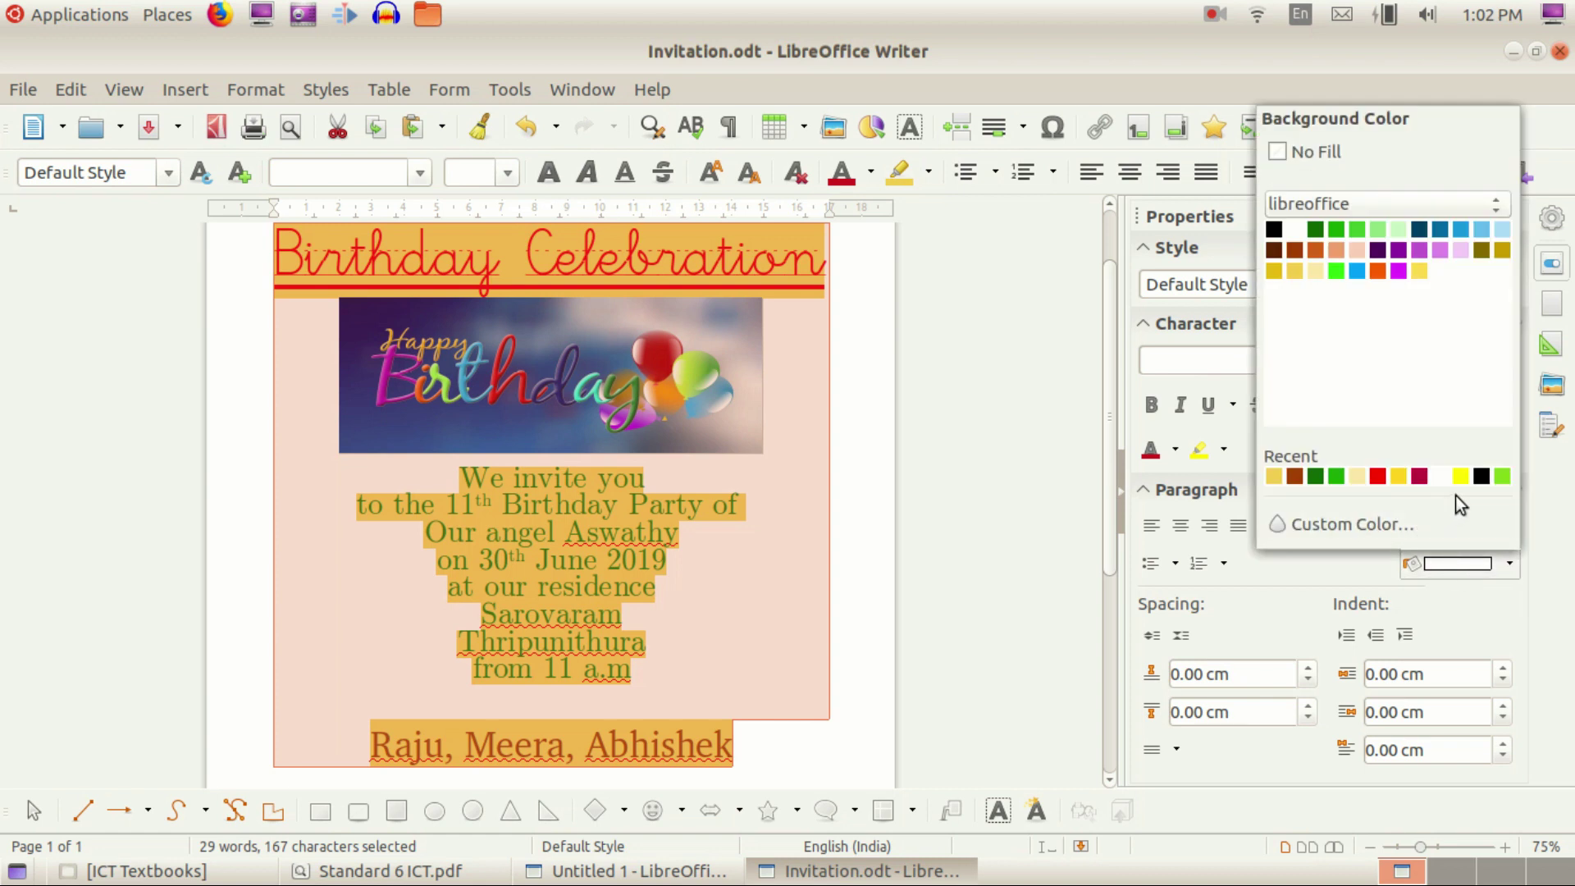
left_click(842, 258)
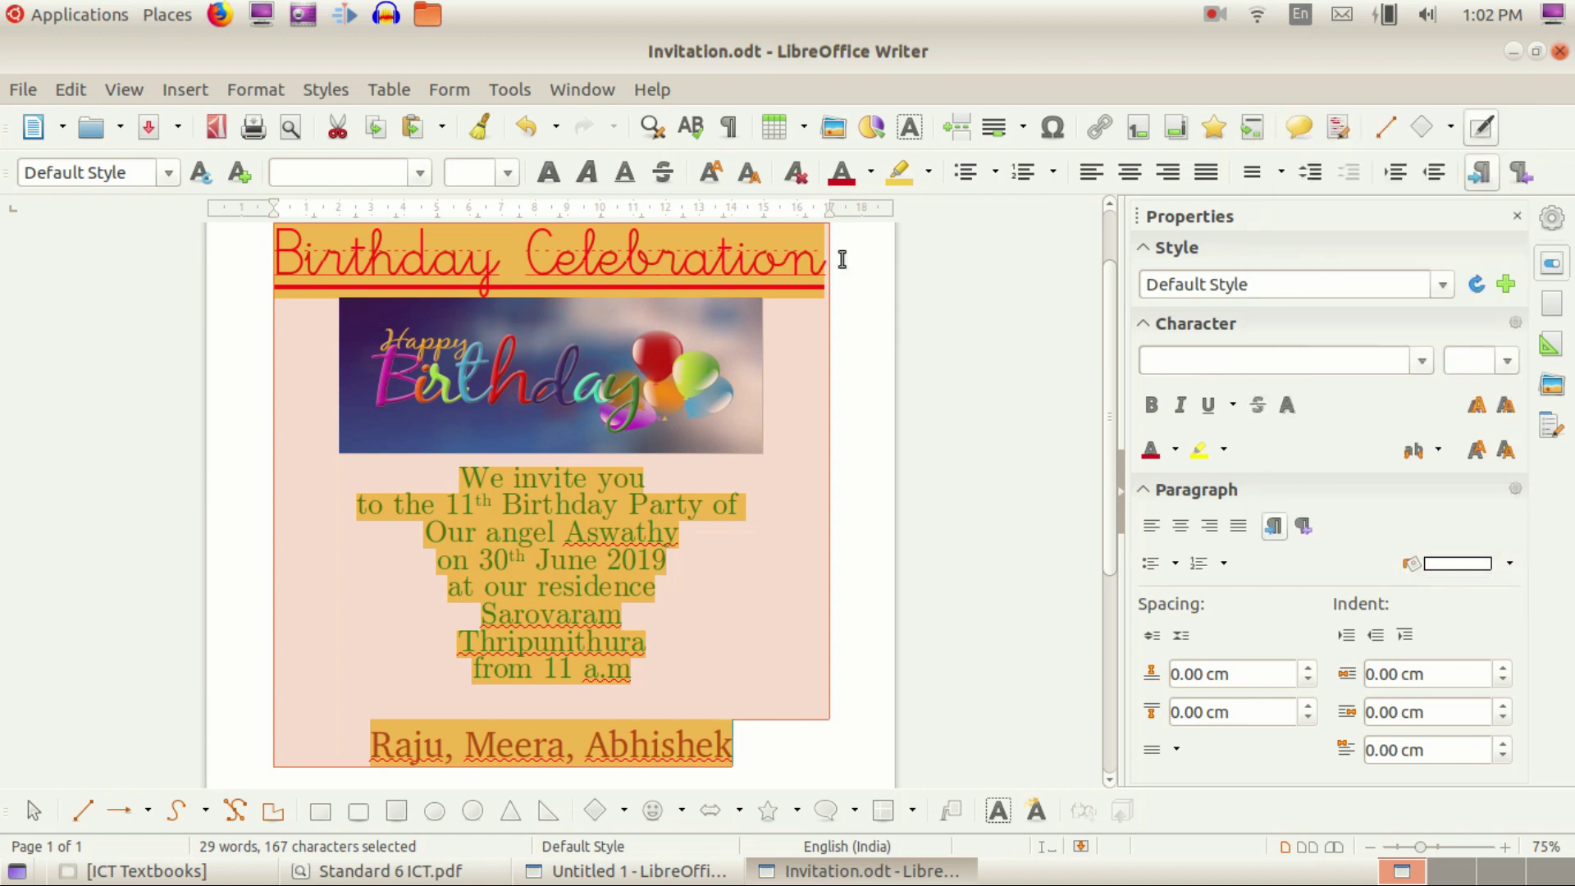
Step: Replace the text highlight with a yellow paragraph background across the whole invitation
left_click(525, 129)
left_click(1462, 564)
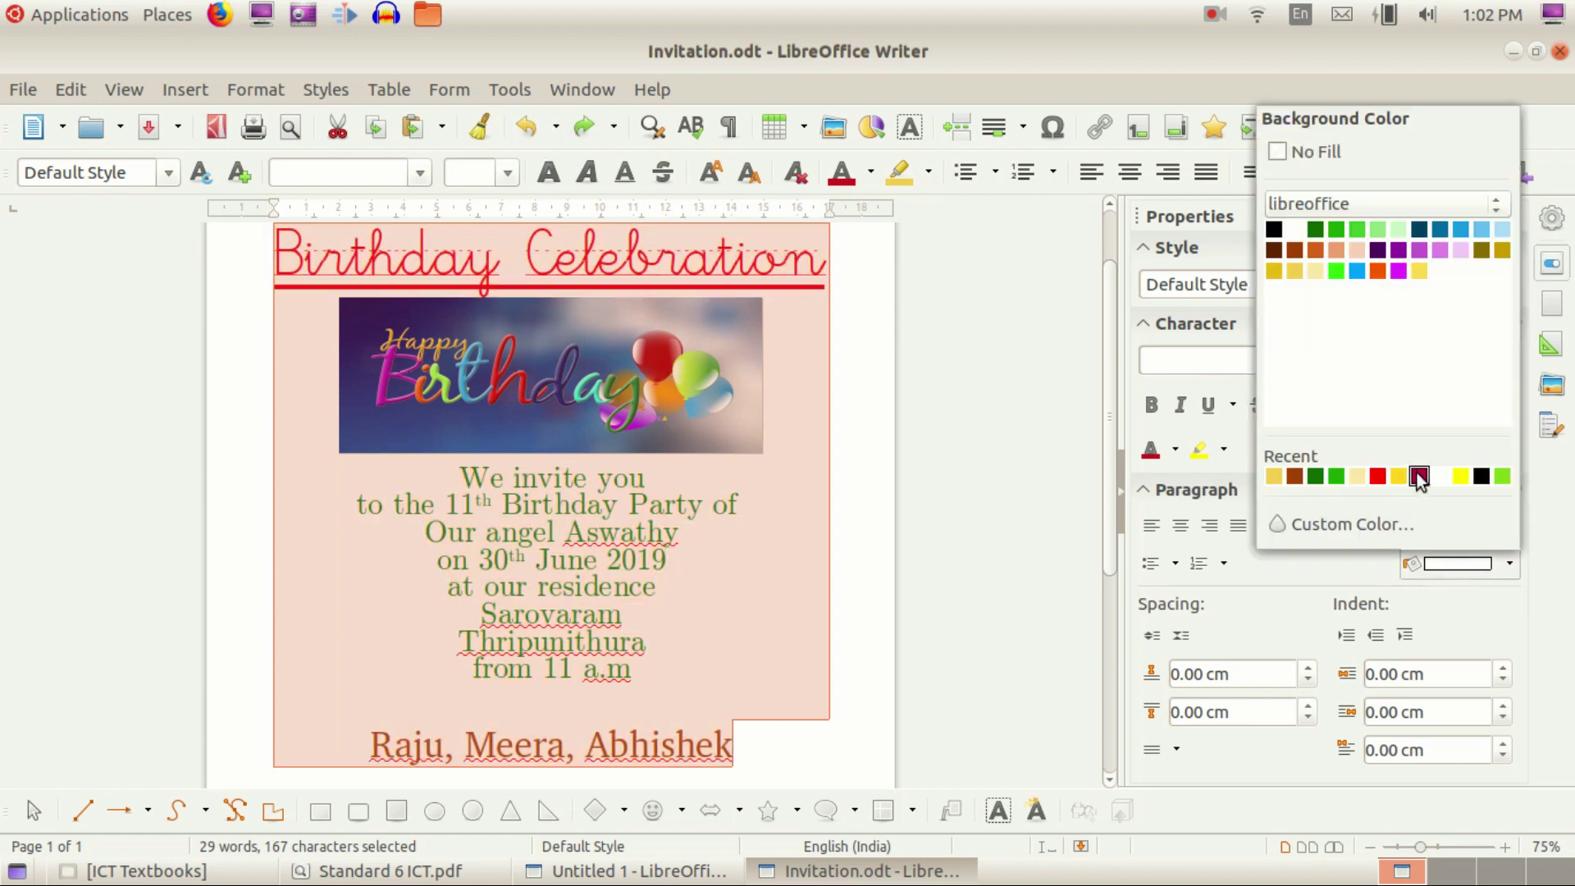
left_click(1460, 477)
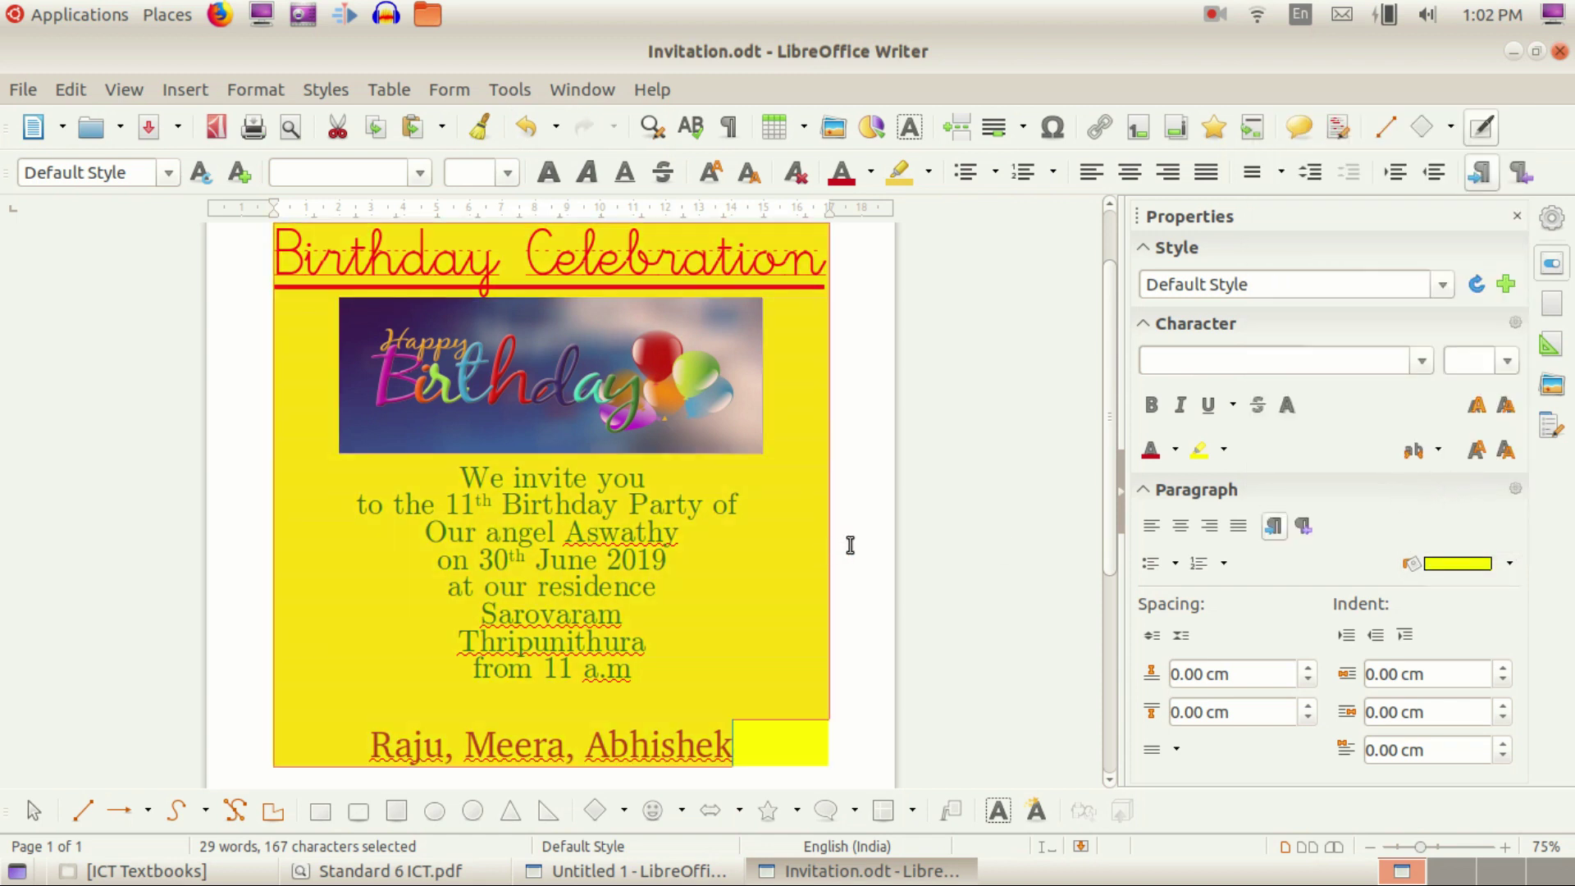
left_click(863, 543)
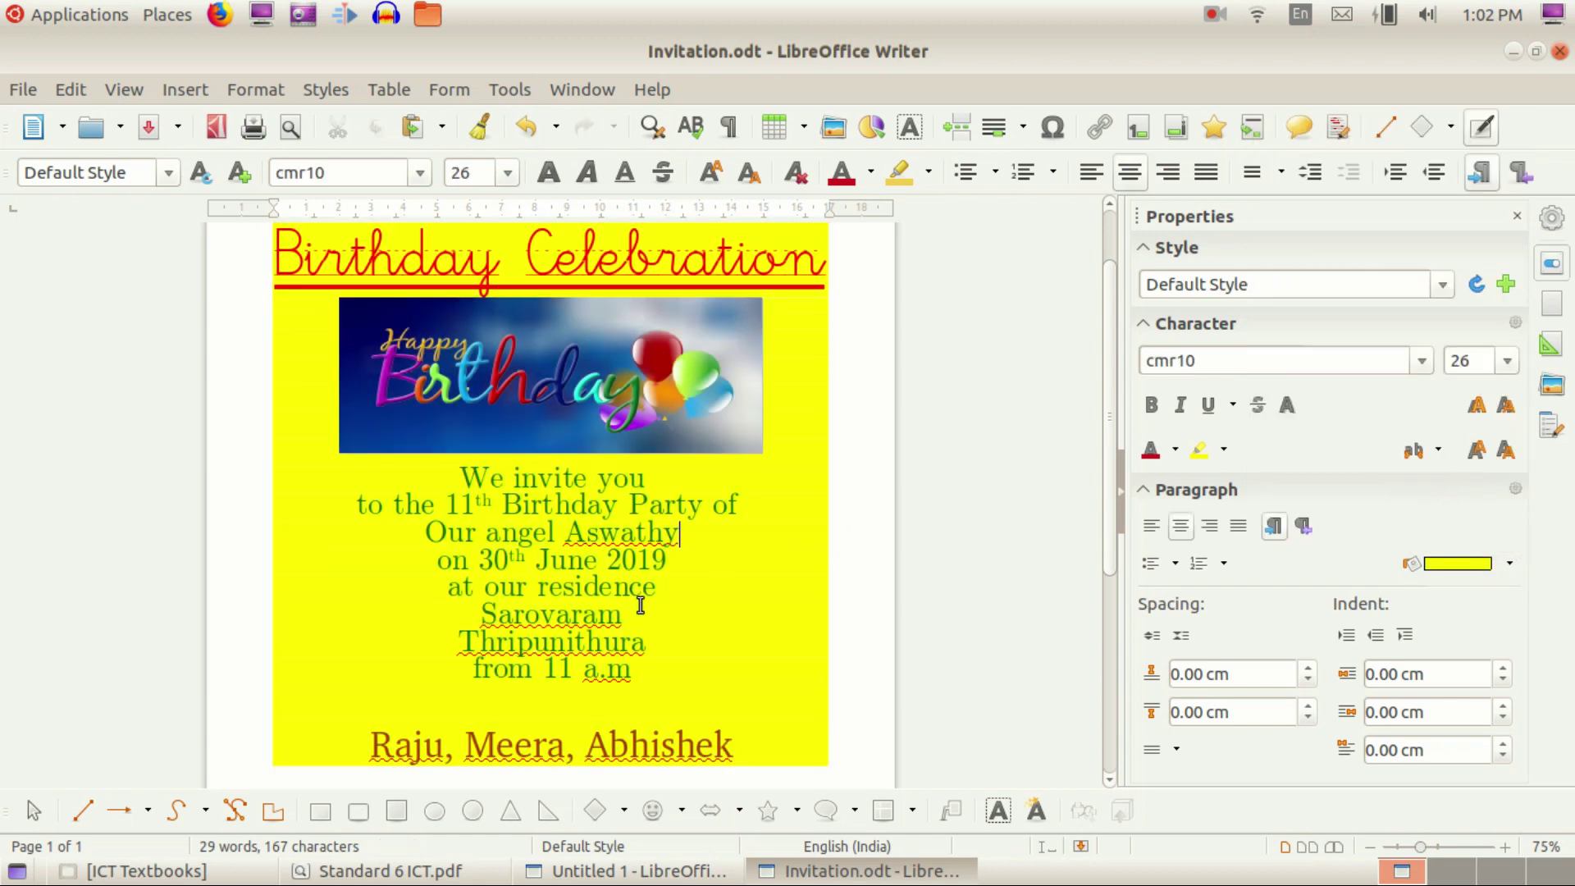
left_click(613, 708)
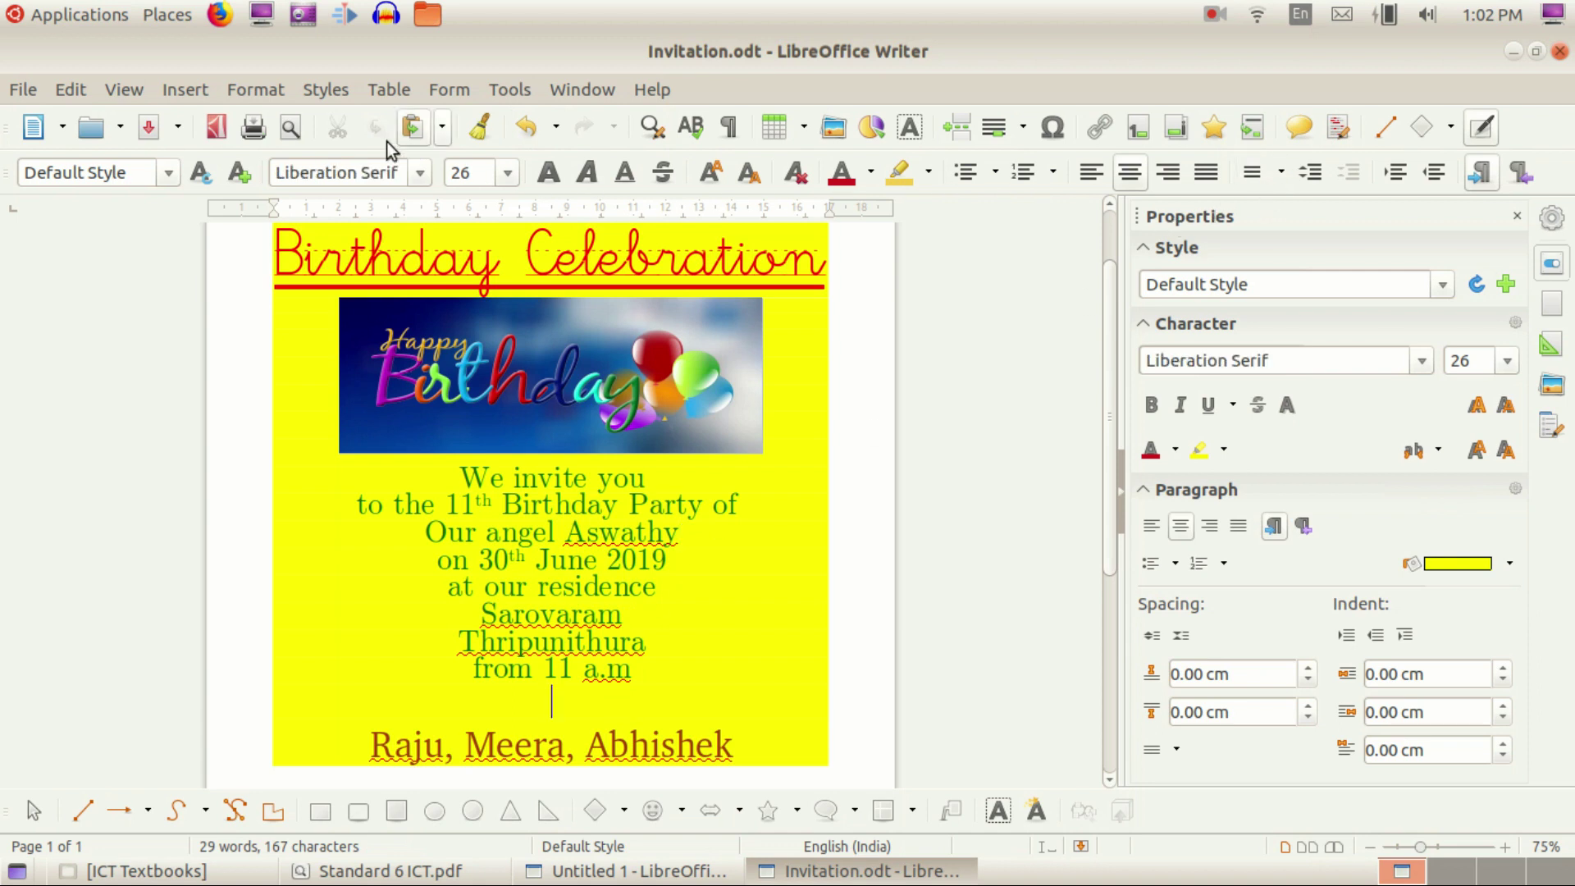
left_click(179, 92)
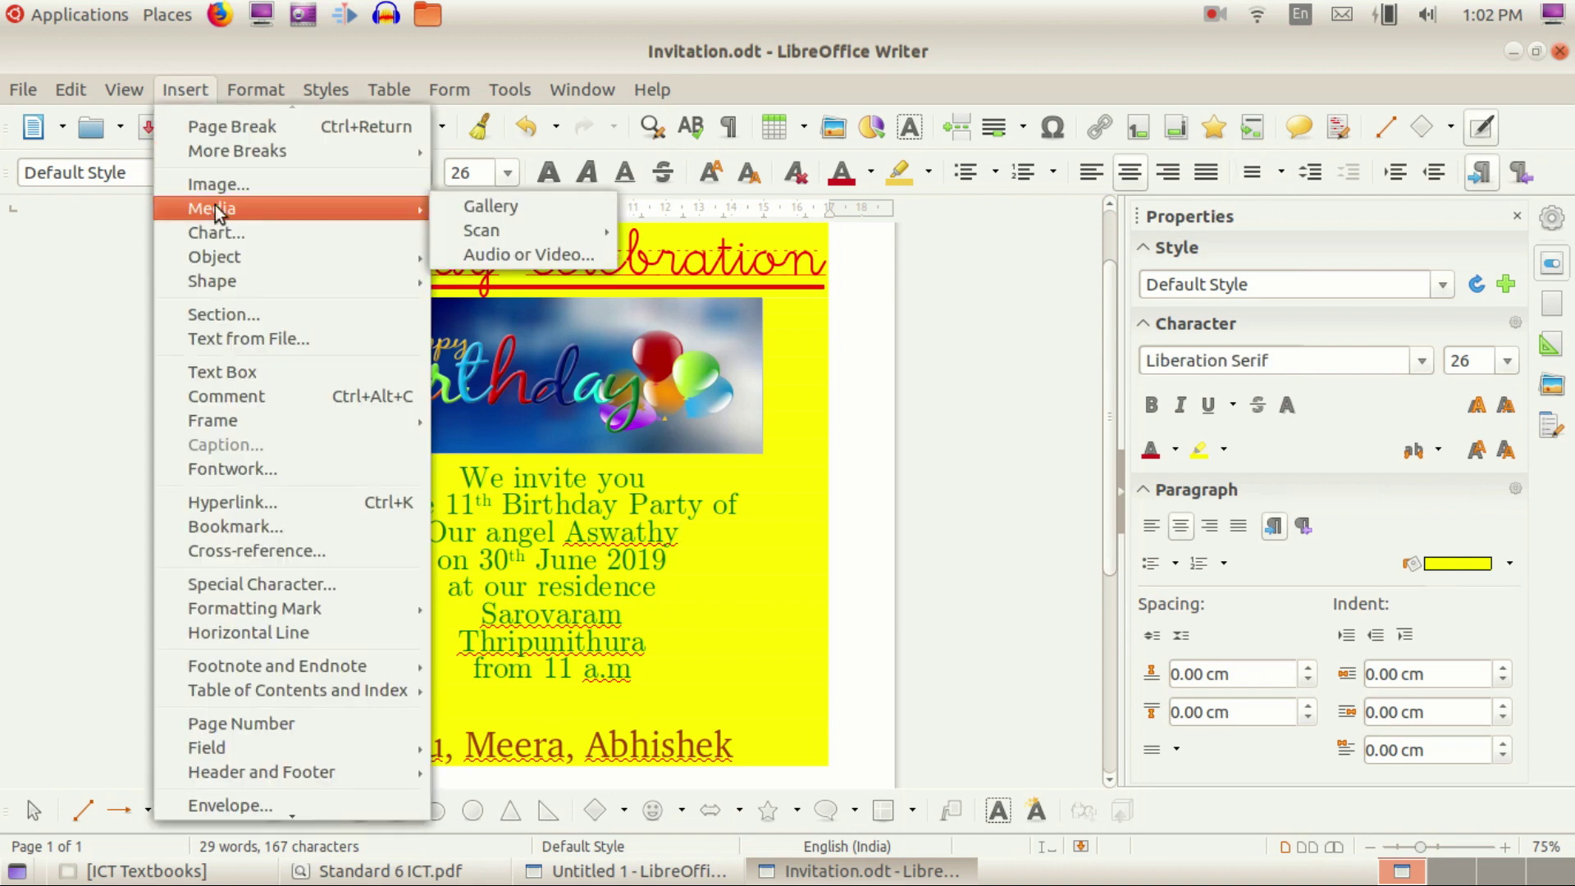
Step: Draw a 2.3 pt horizontal line across the page just above the hosts' names
mouse_move(230, 291)
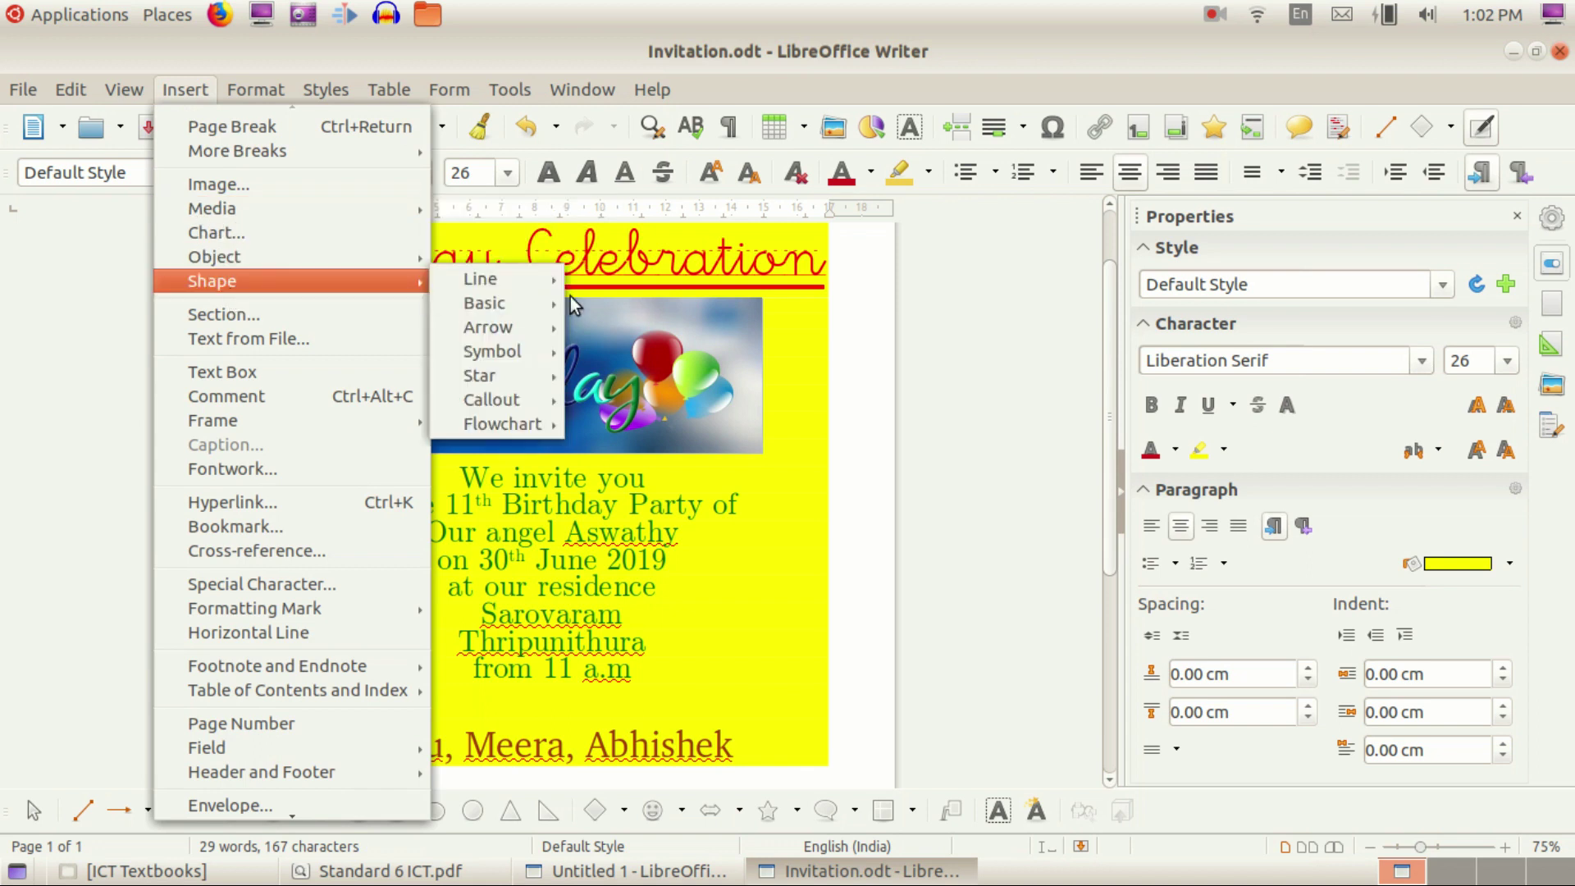
mouse_move(519, 279)
left_click(613, 277)
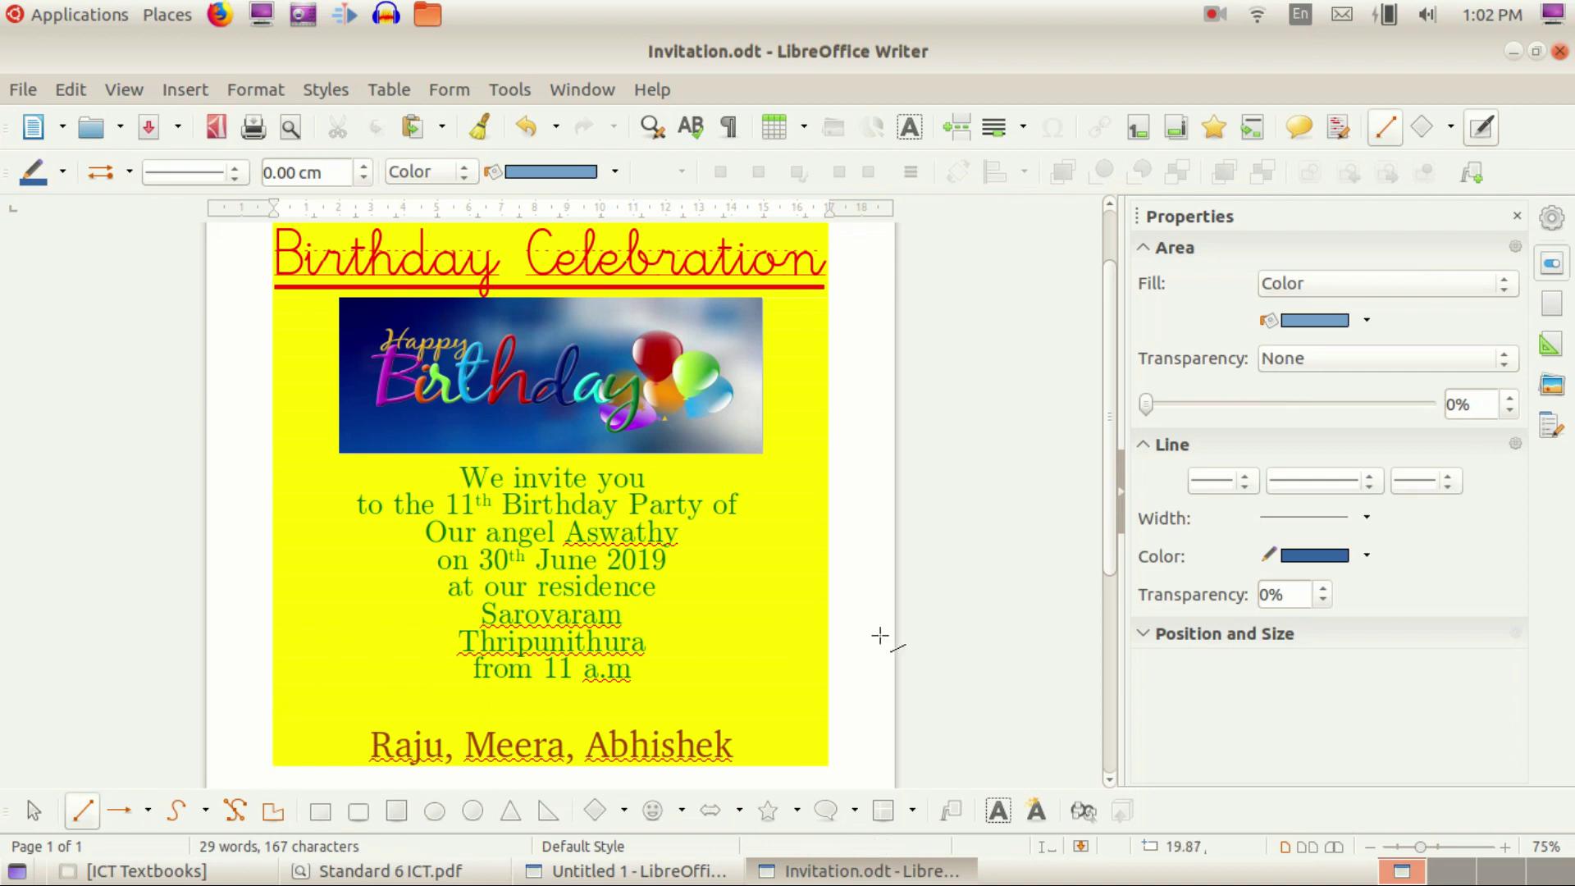
left_click(1345, 525)
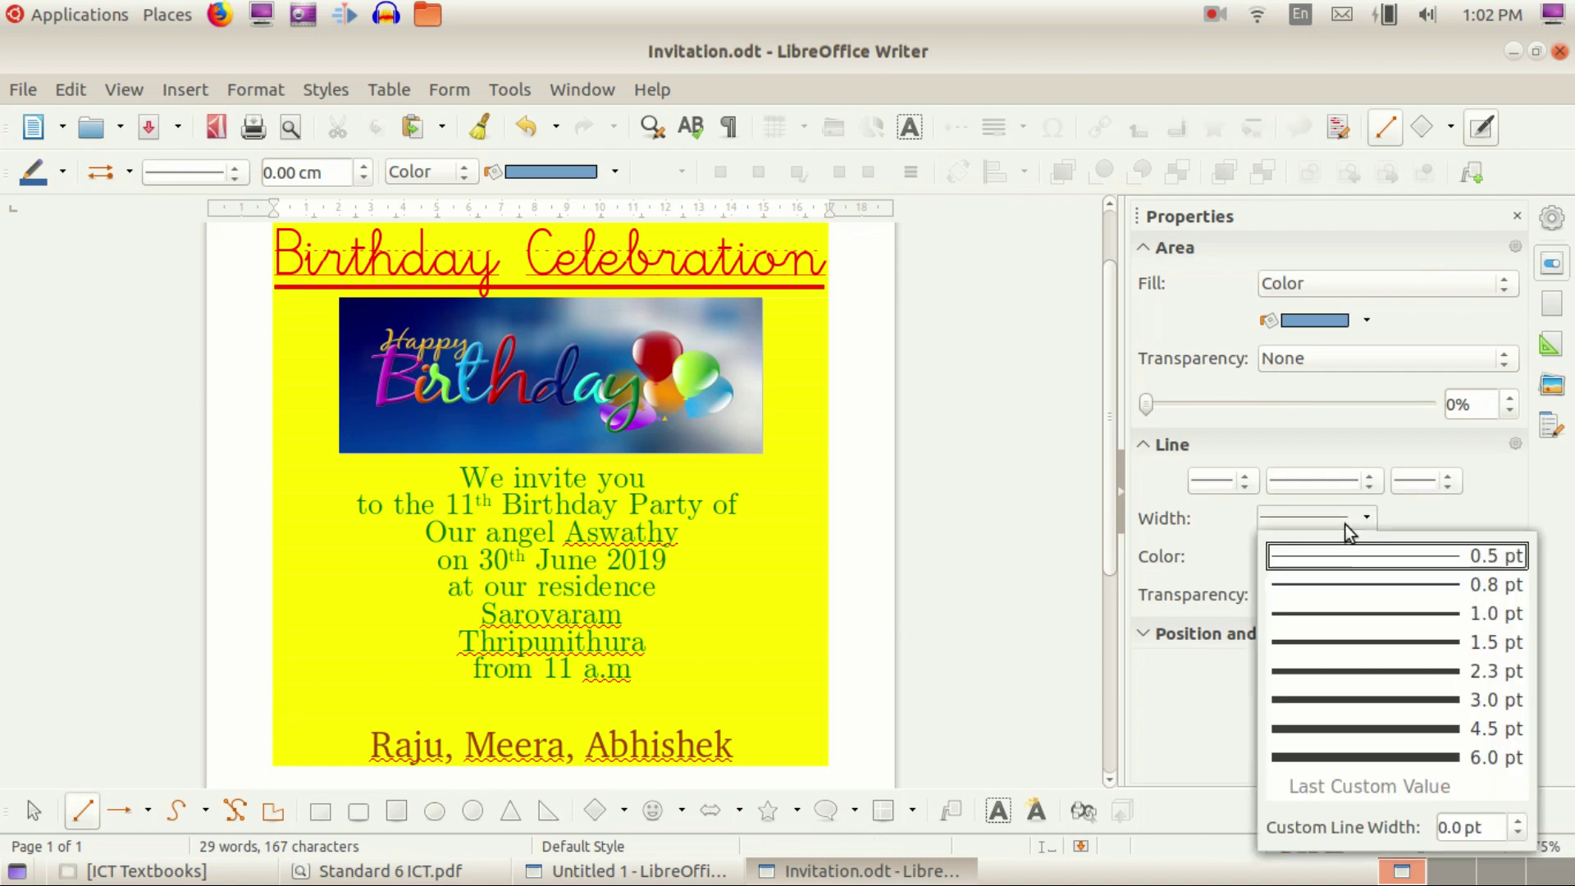
left_click(1380, 666)
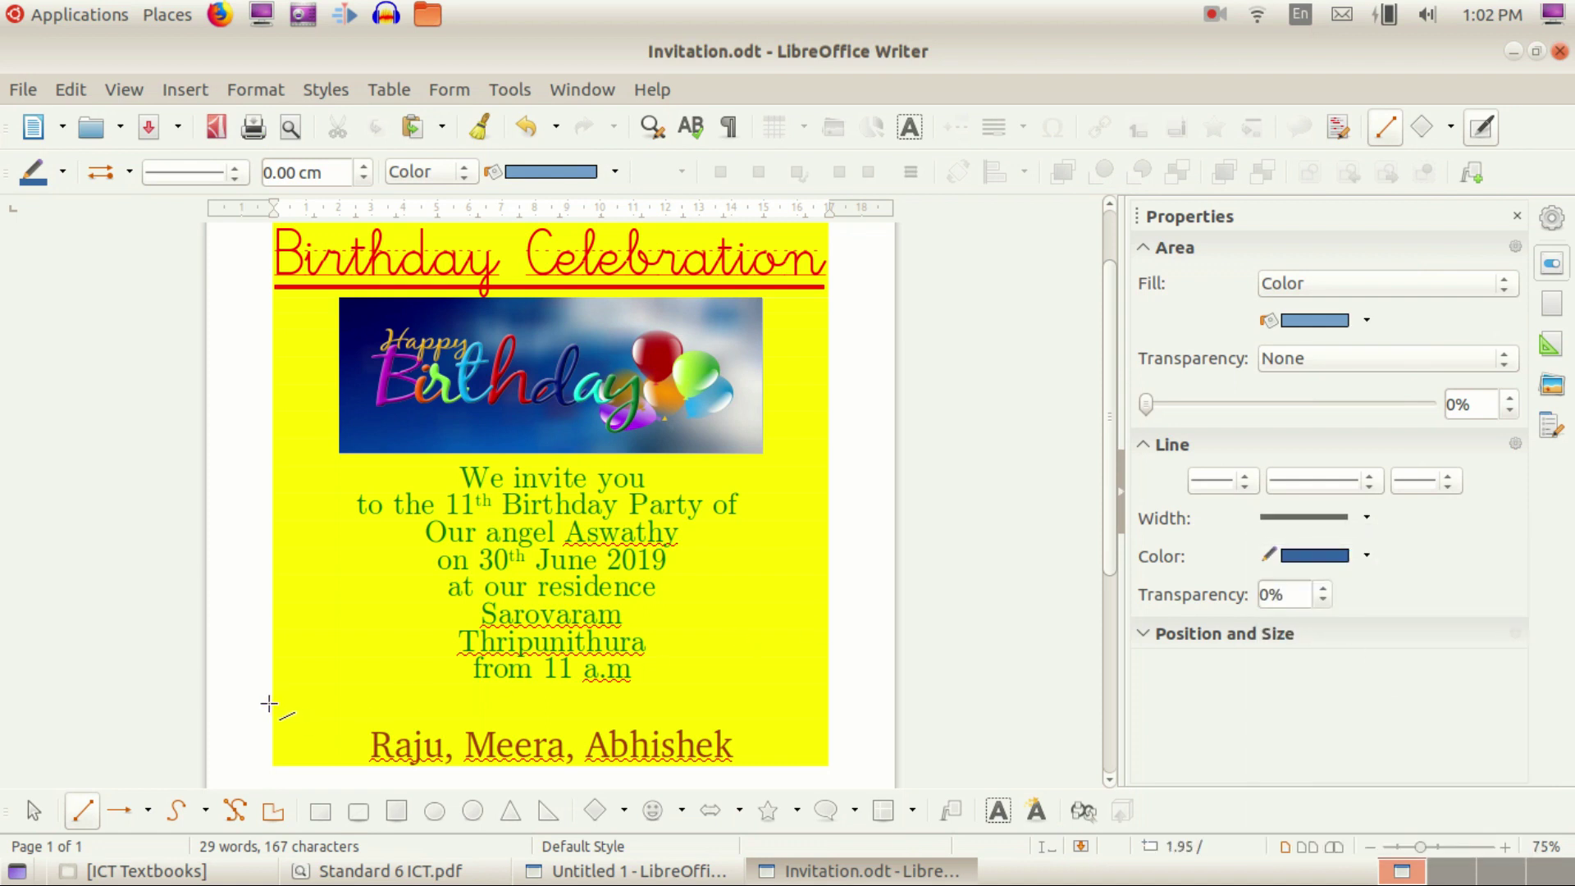
left_click_drag(271, 702, 833, 700)
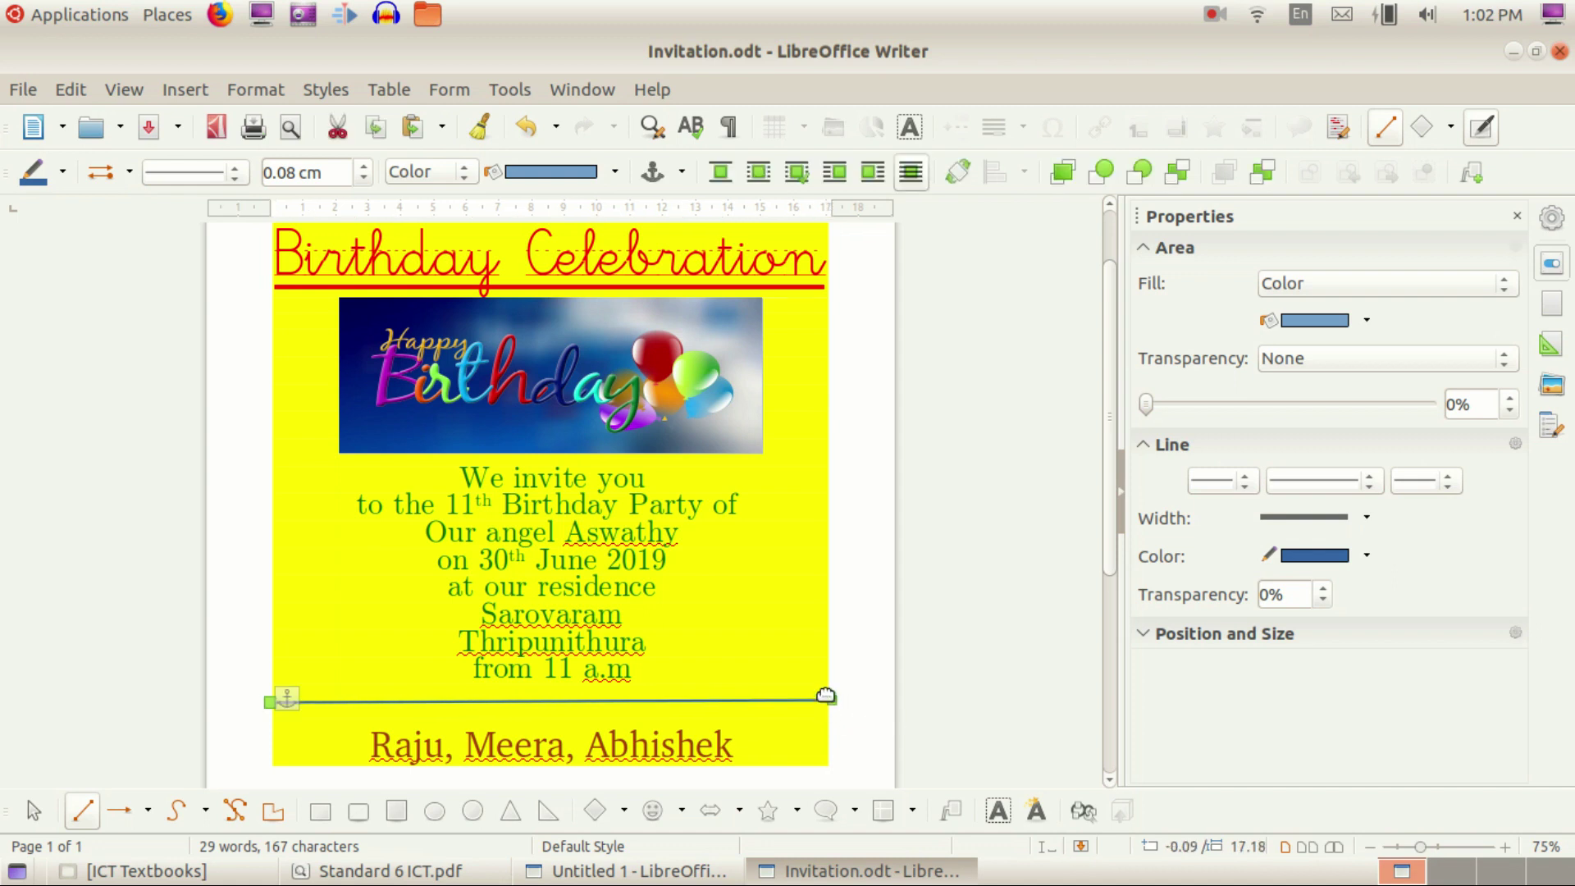
scroll(799, 469, "down", 1)
scroll(800, 469, "up", 1)
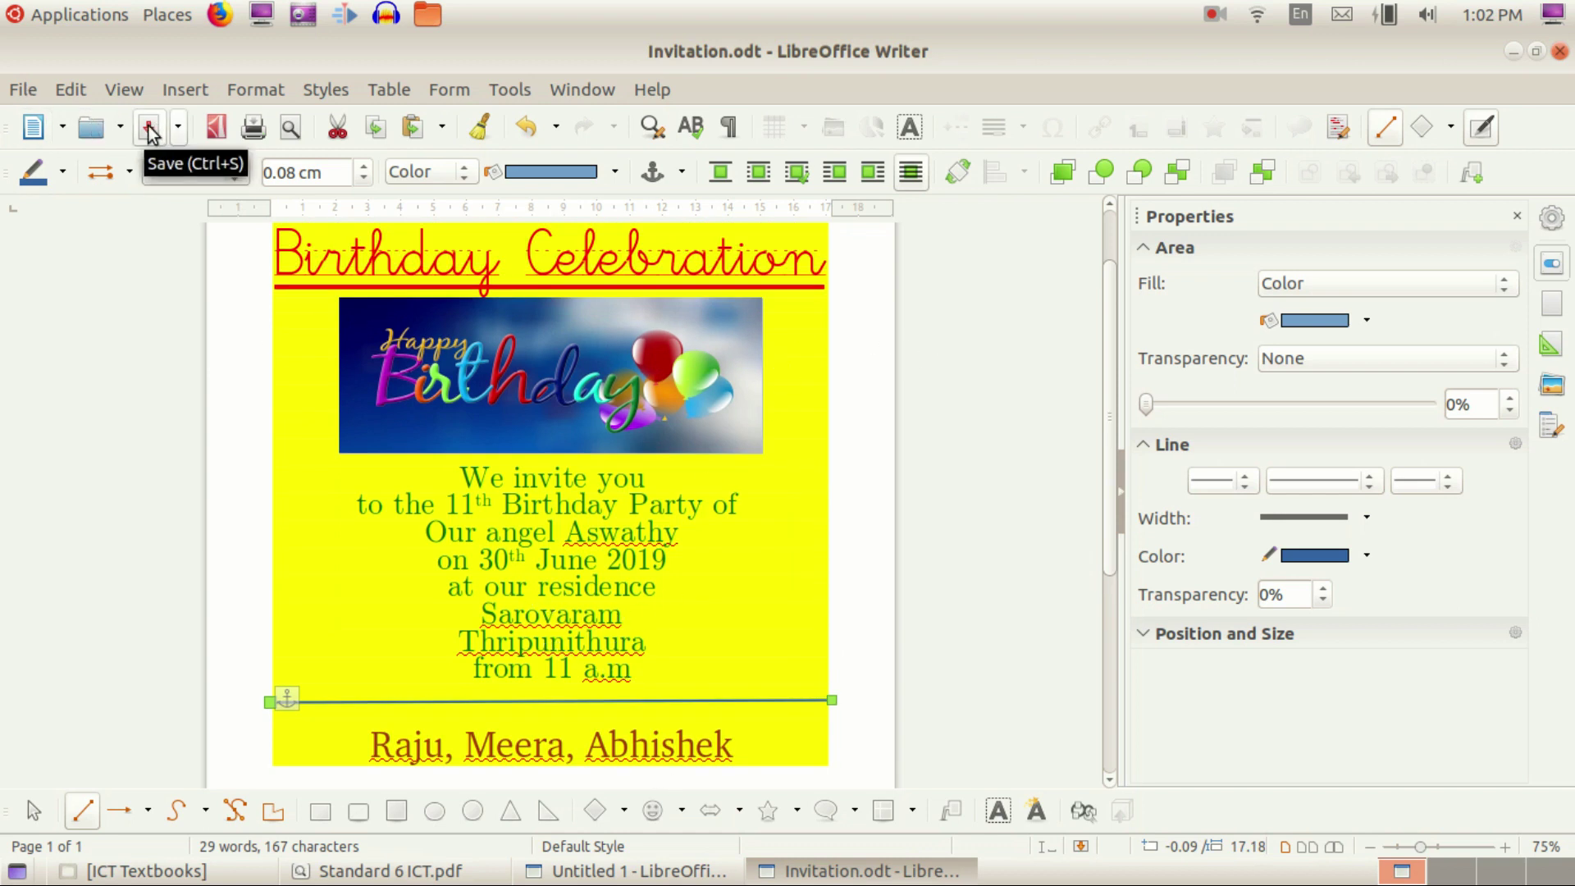
Step: Exit line drawing and save the invitation
left_click(1375, 126)
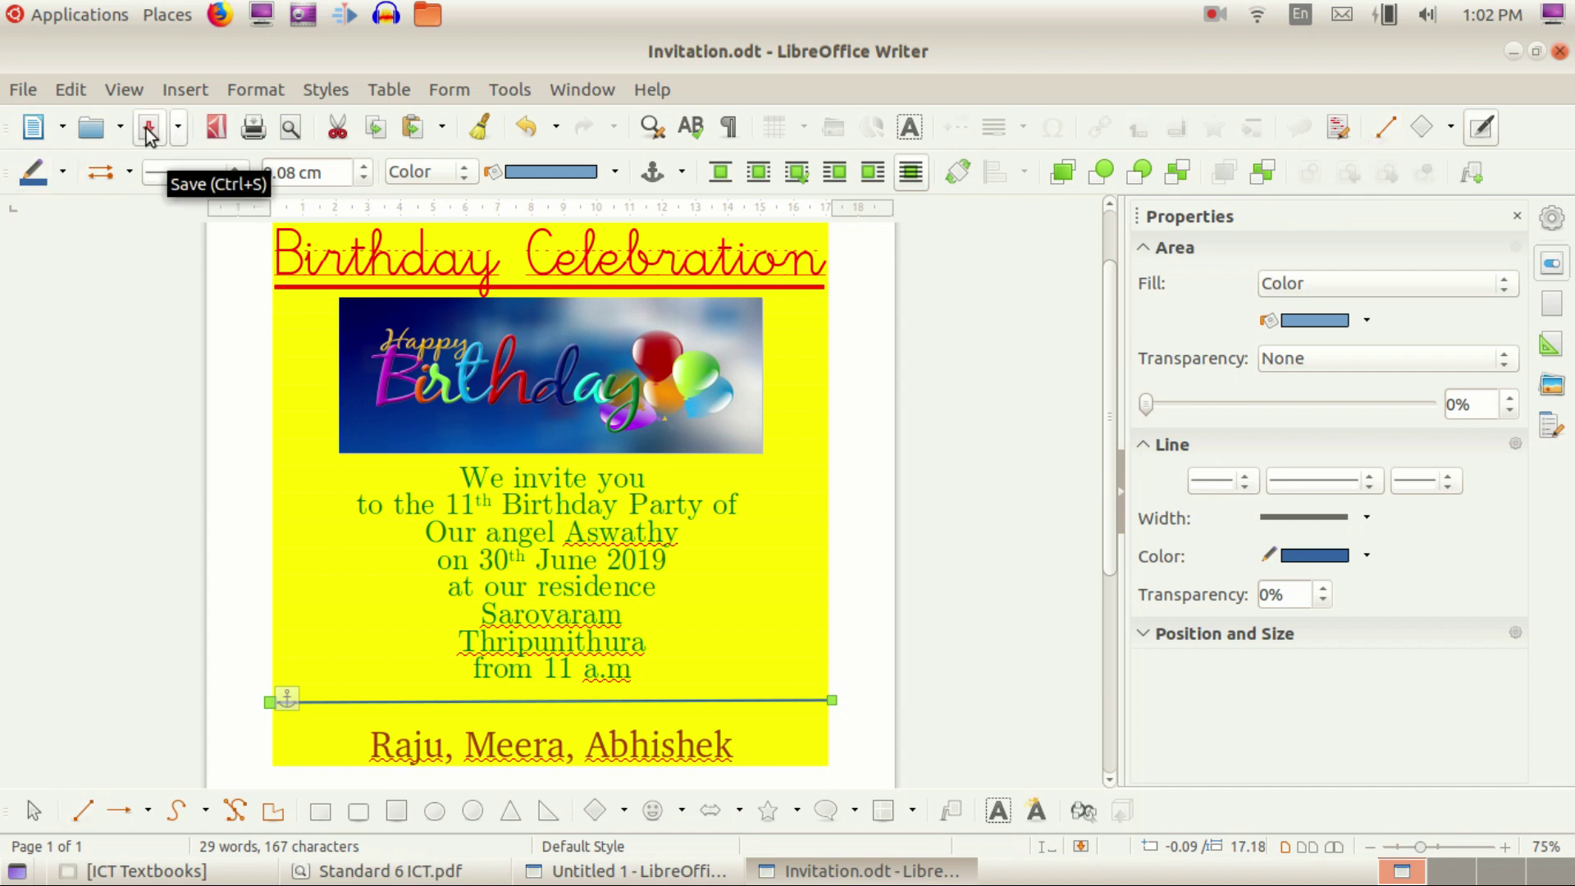
left_click(23, 90)
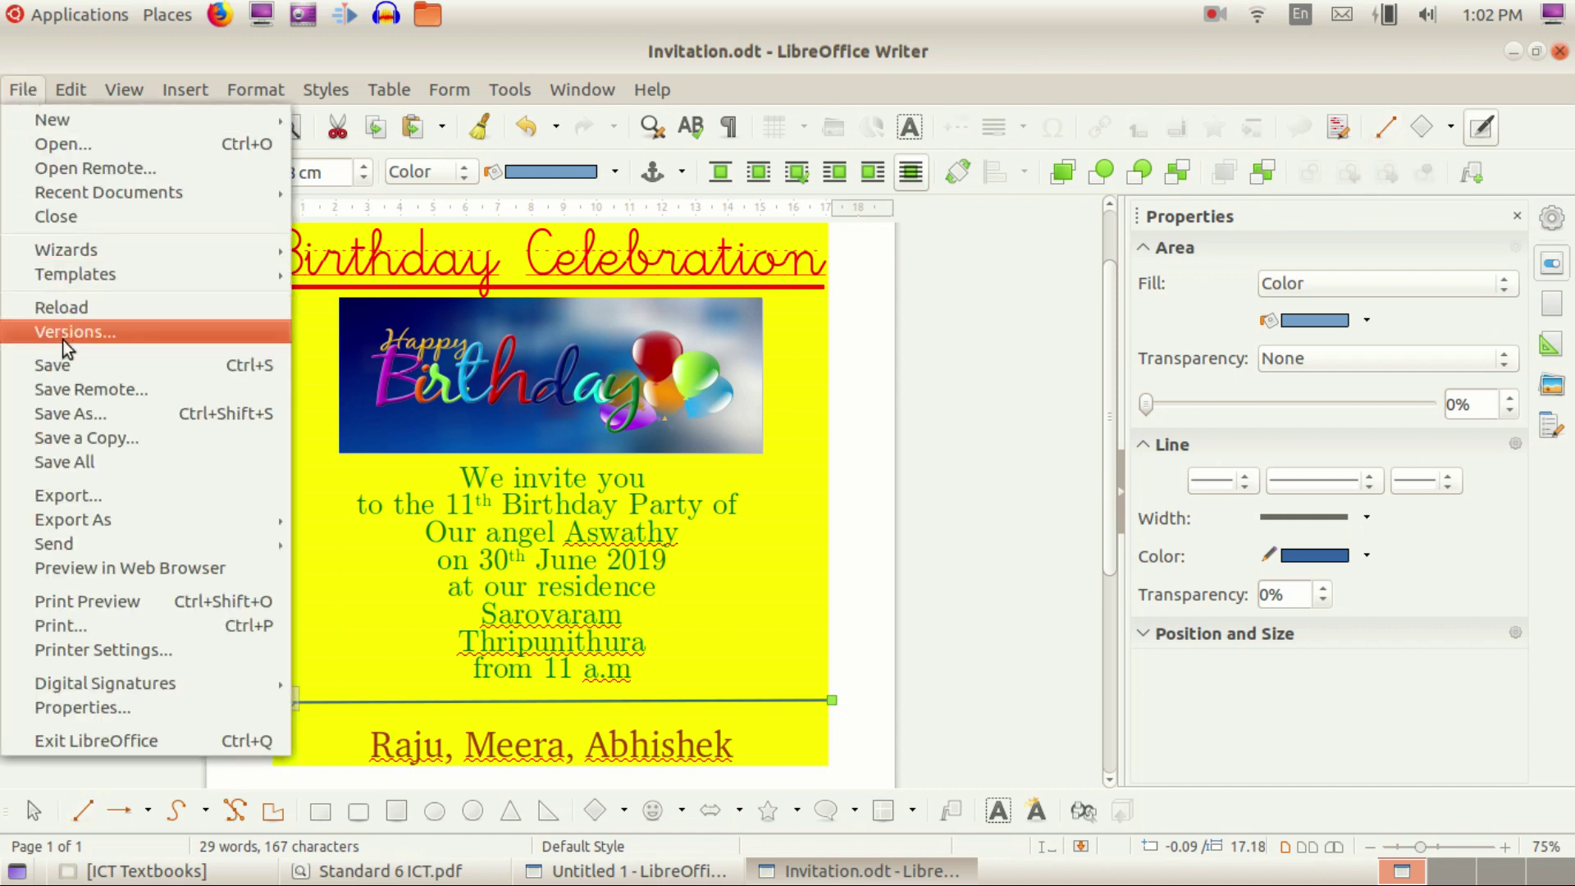
left_click(57, 365)
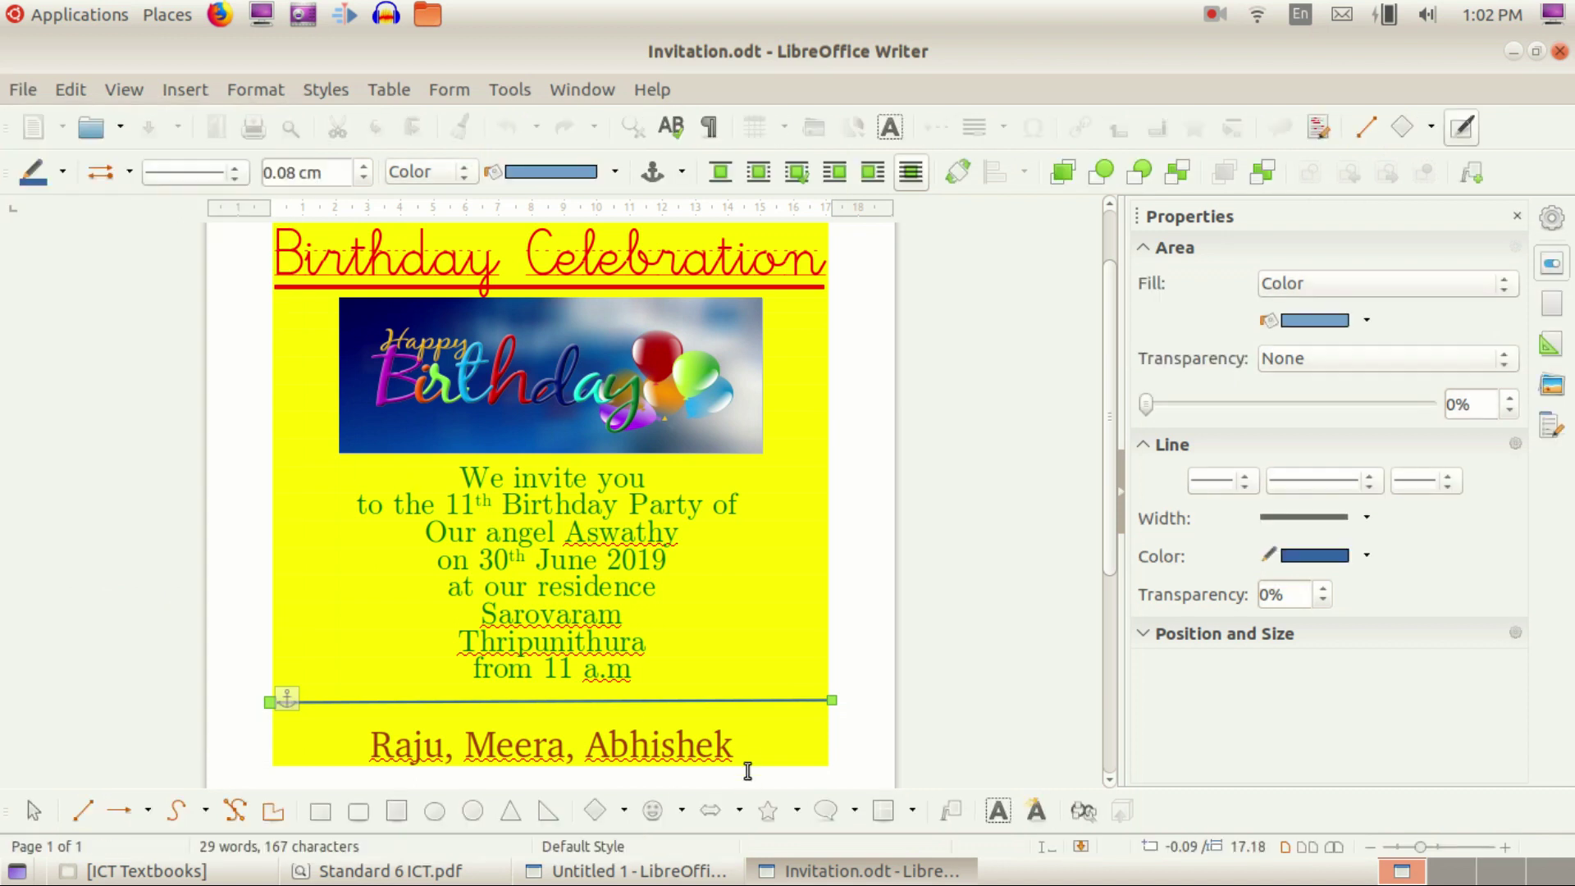
Step: Add an empty line after Abhishek so the yellow background extends further down
scroll(860, 713, "down", 6)
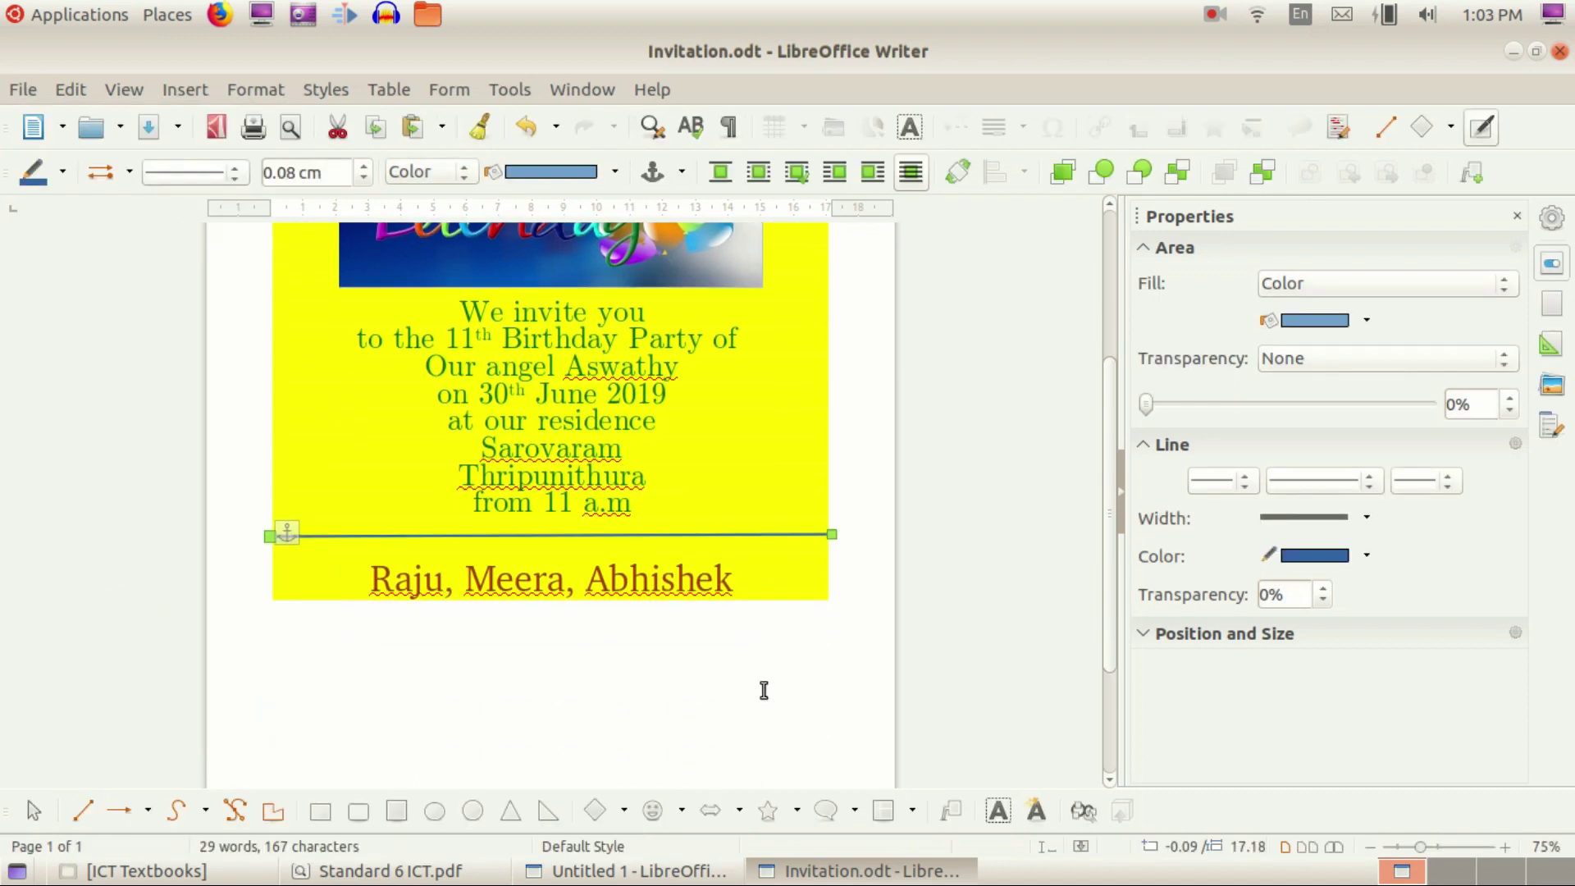
left_click(732, 656)
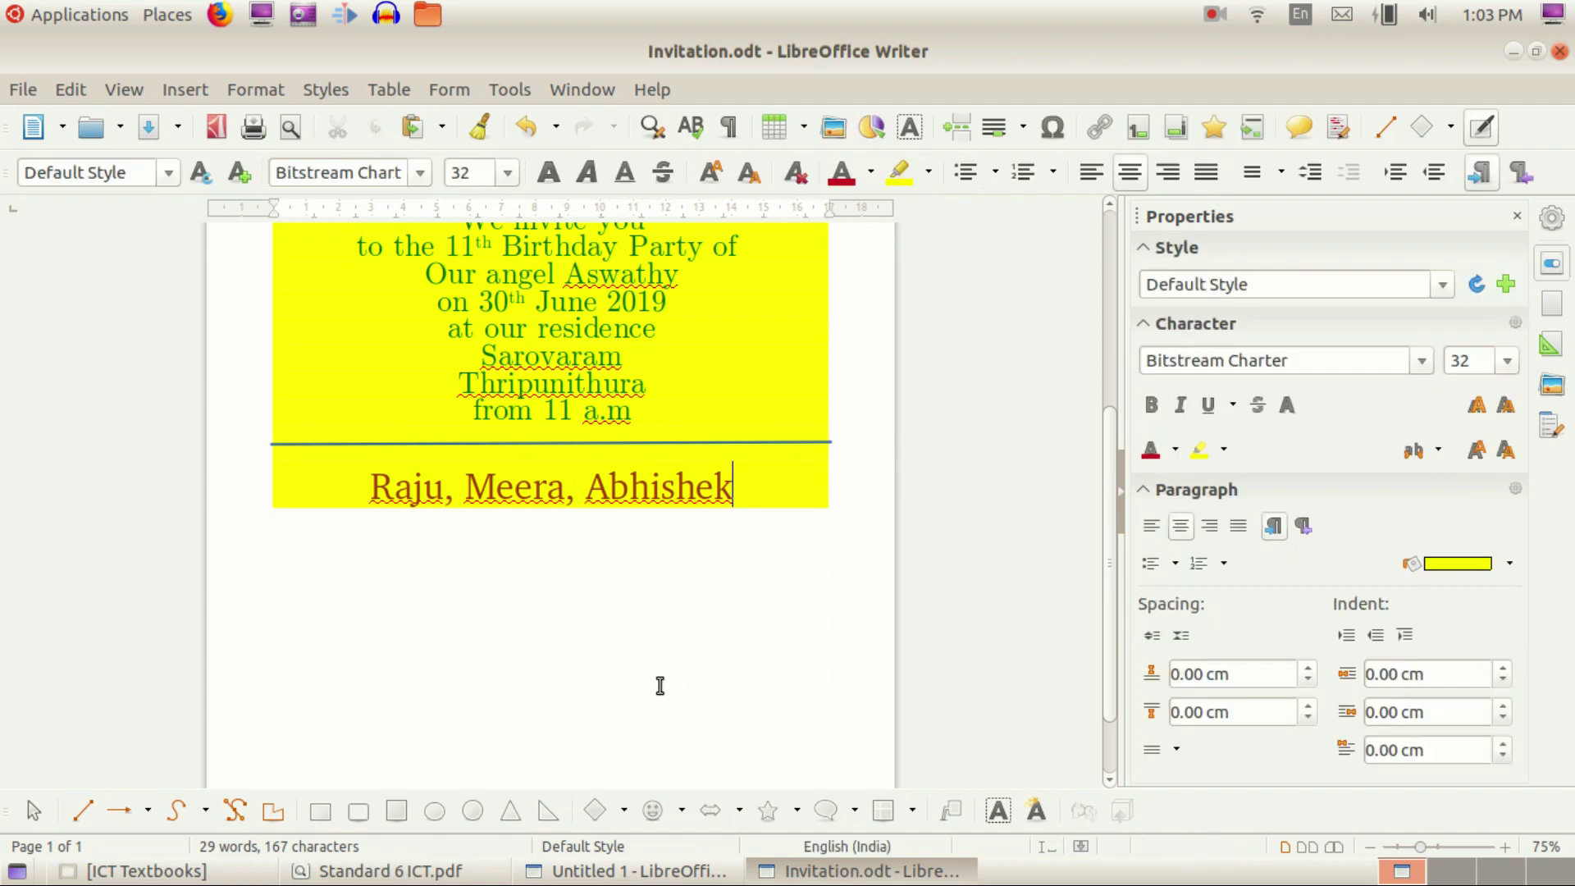
scroll(660, 700, "down", 2)
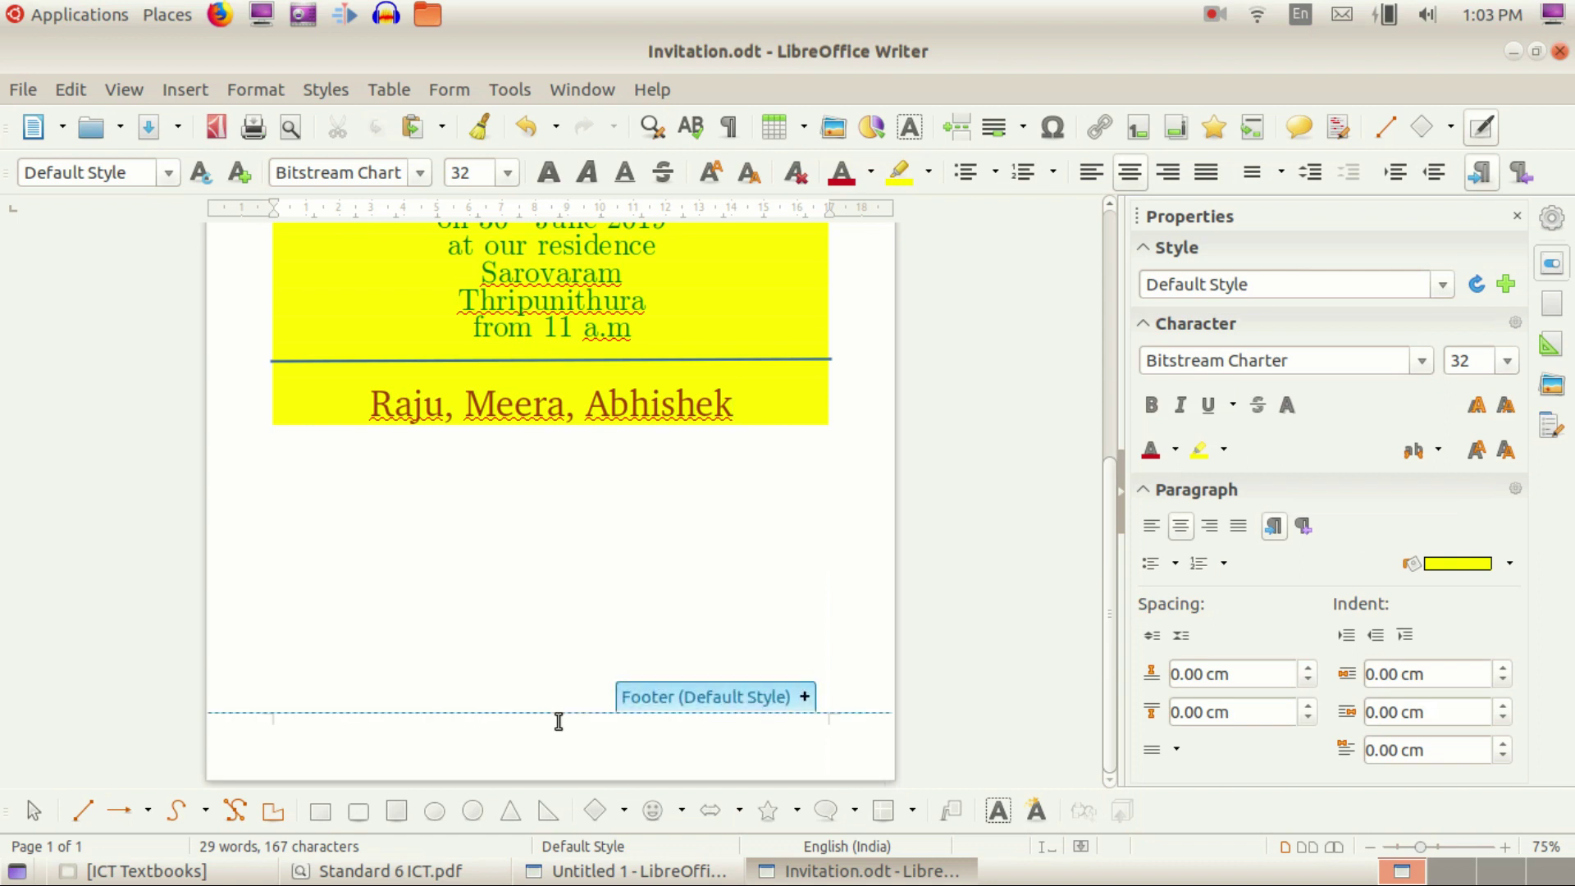
key("Return")
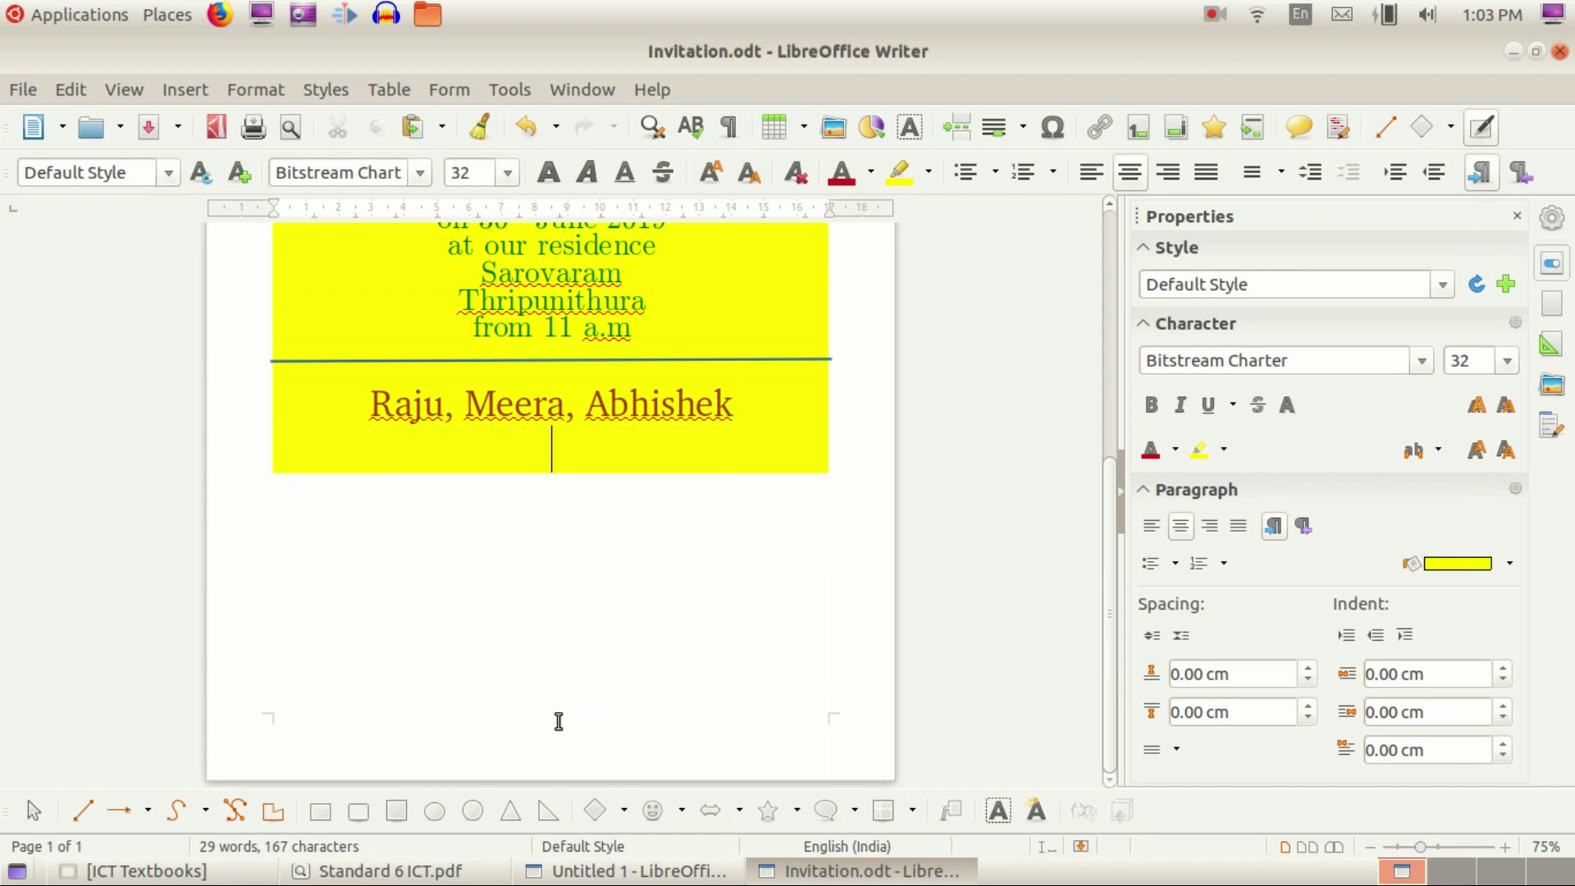
scroll(686, 545, "up", 5)
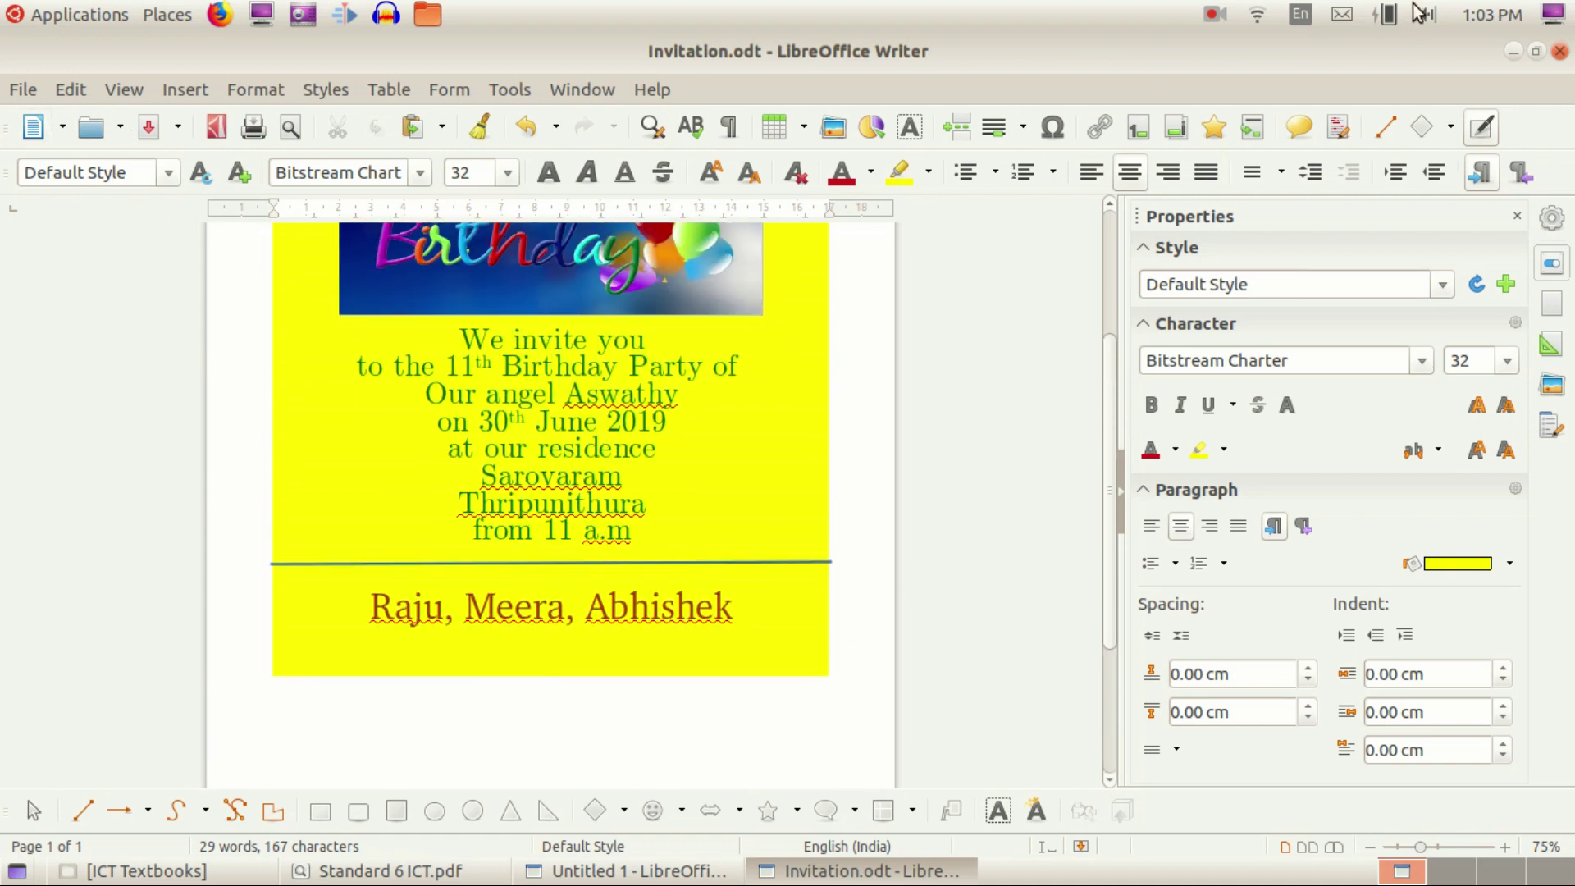
left_click(1215, 15)
left_click(1031, 303)
left_click(398, 872)
scroll(661, 515, "down", 10)
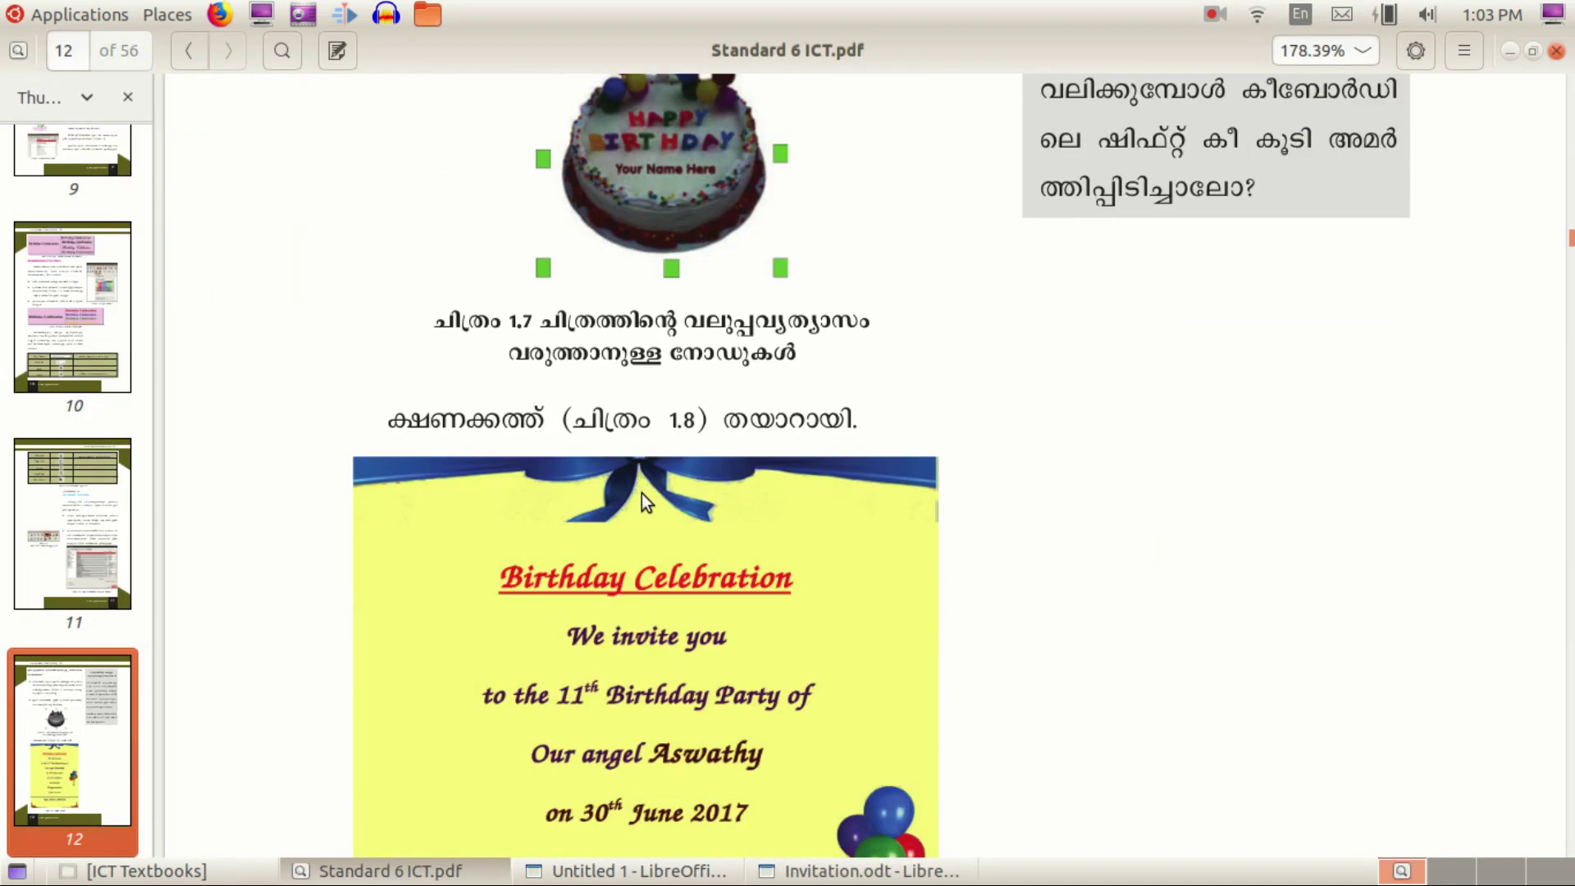
scroll(504, 372, "down", 4)
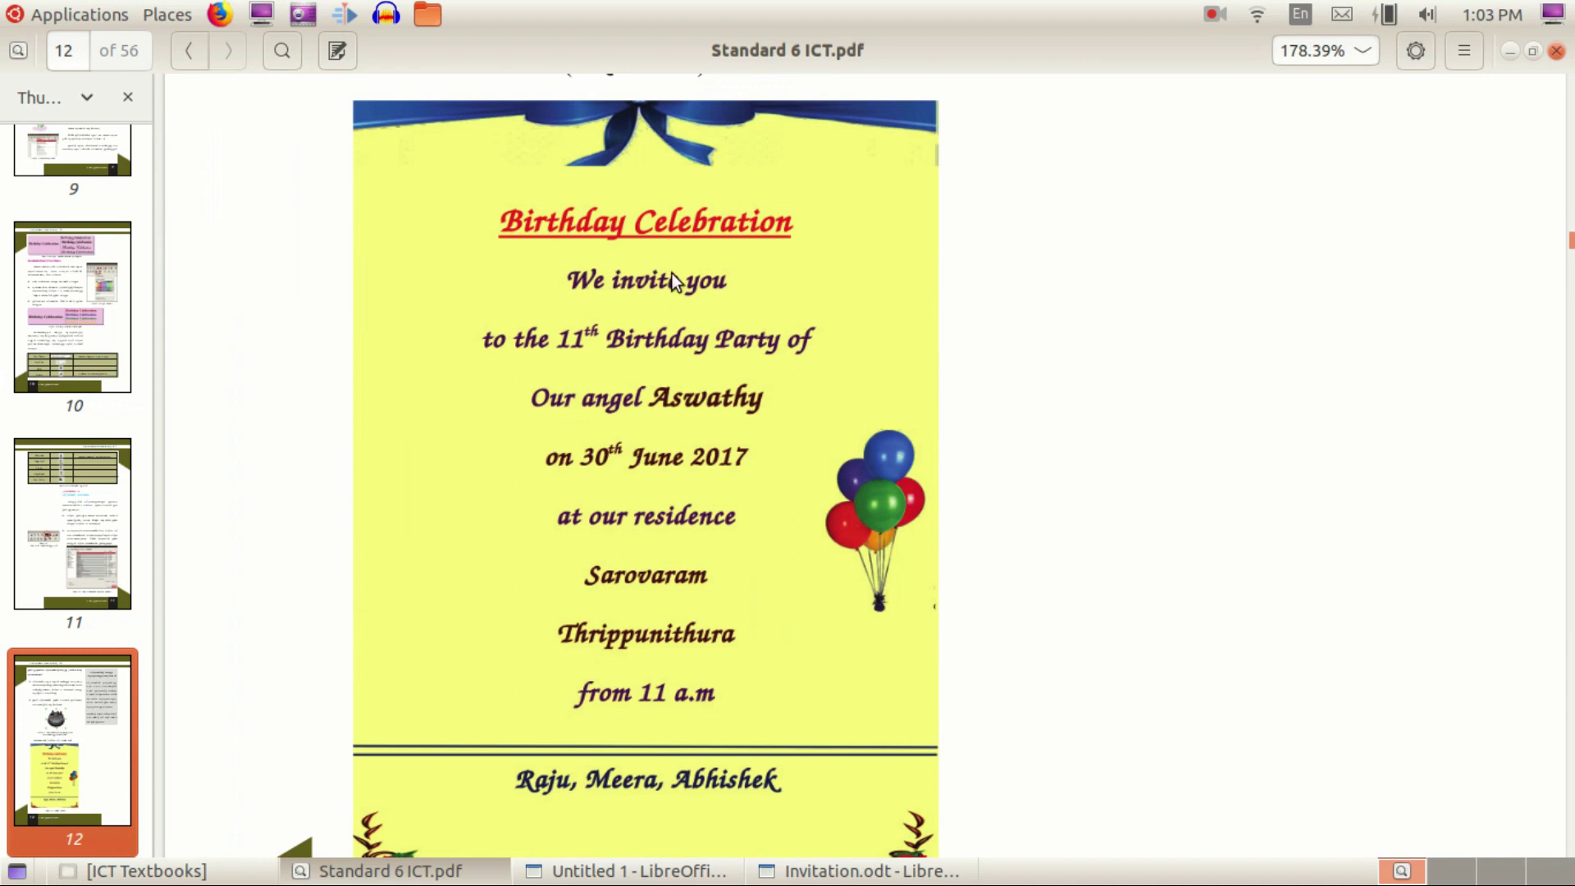
scroll(681, 503, "down", 2)
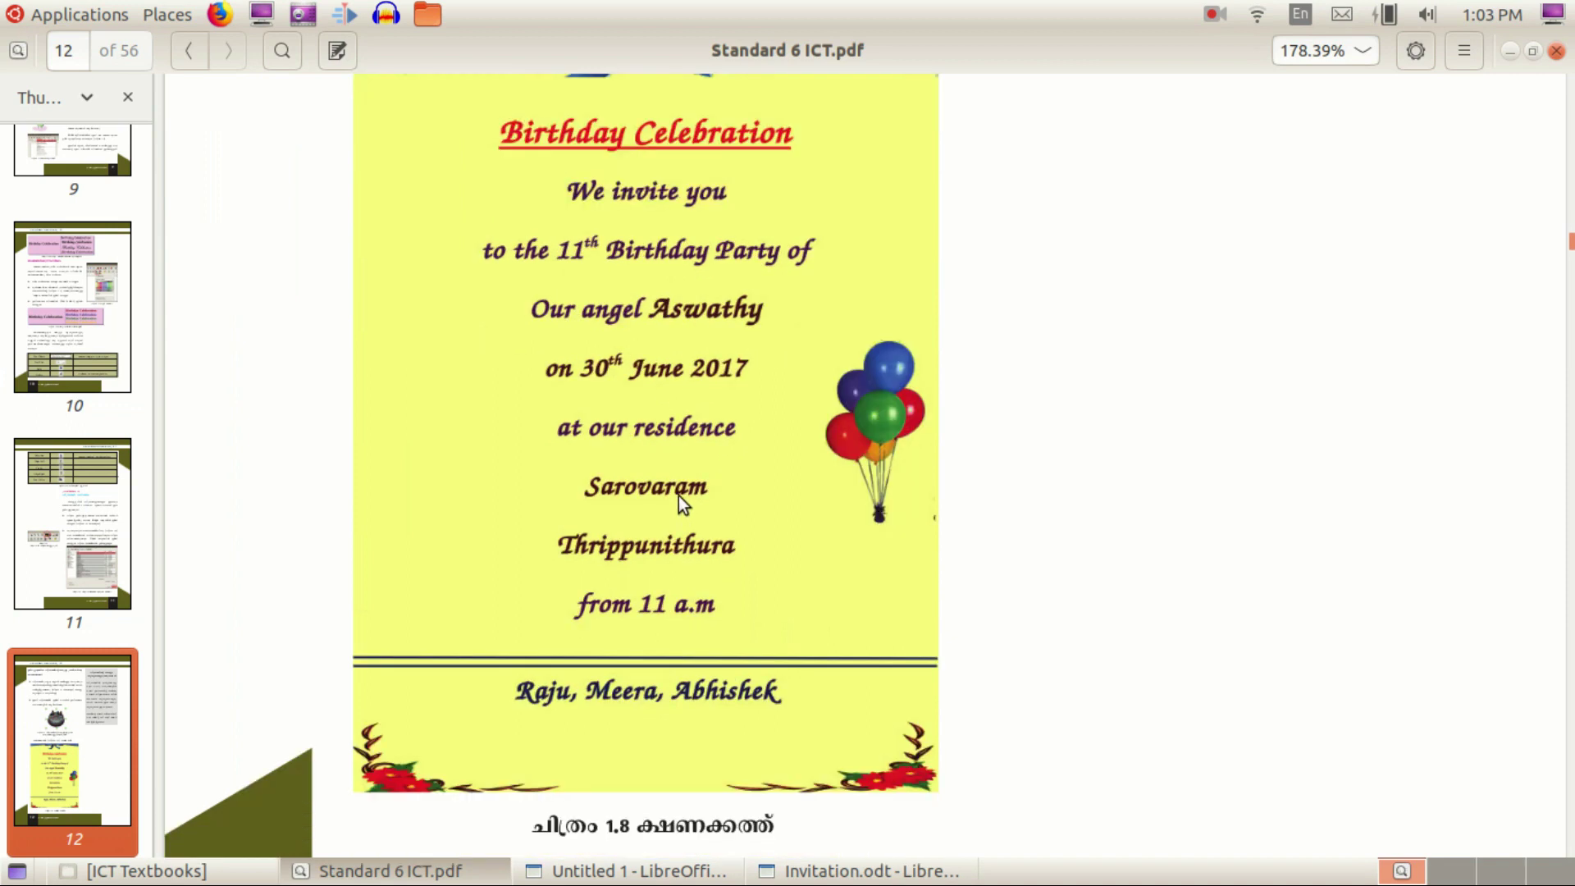
scroll(699, 554, "down", 20)
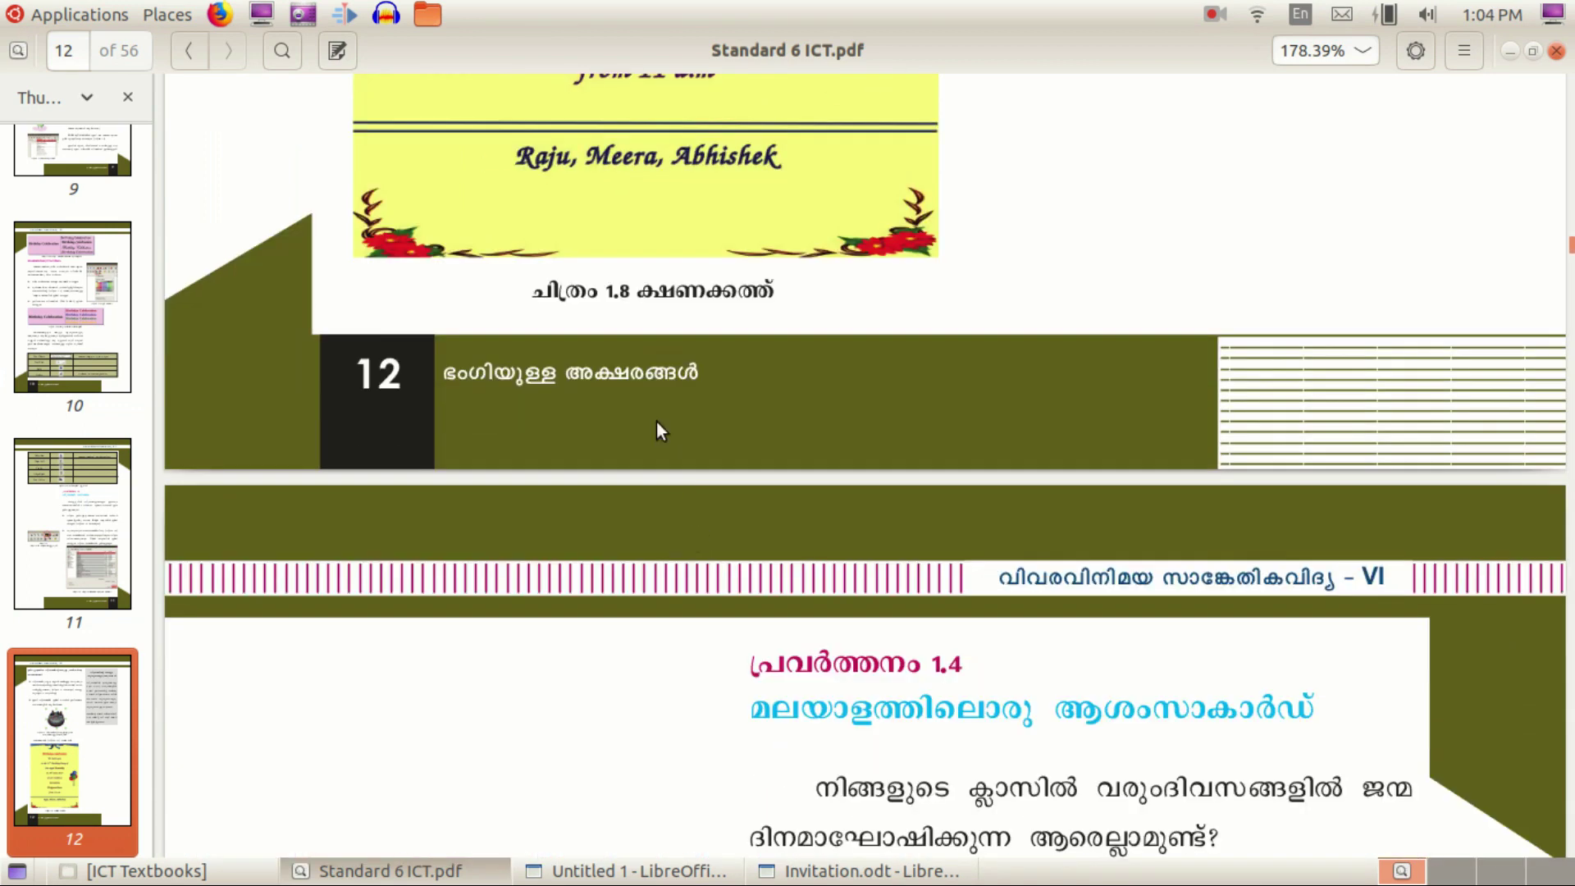
scroll(824, 385, "down", 4)
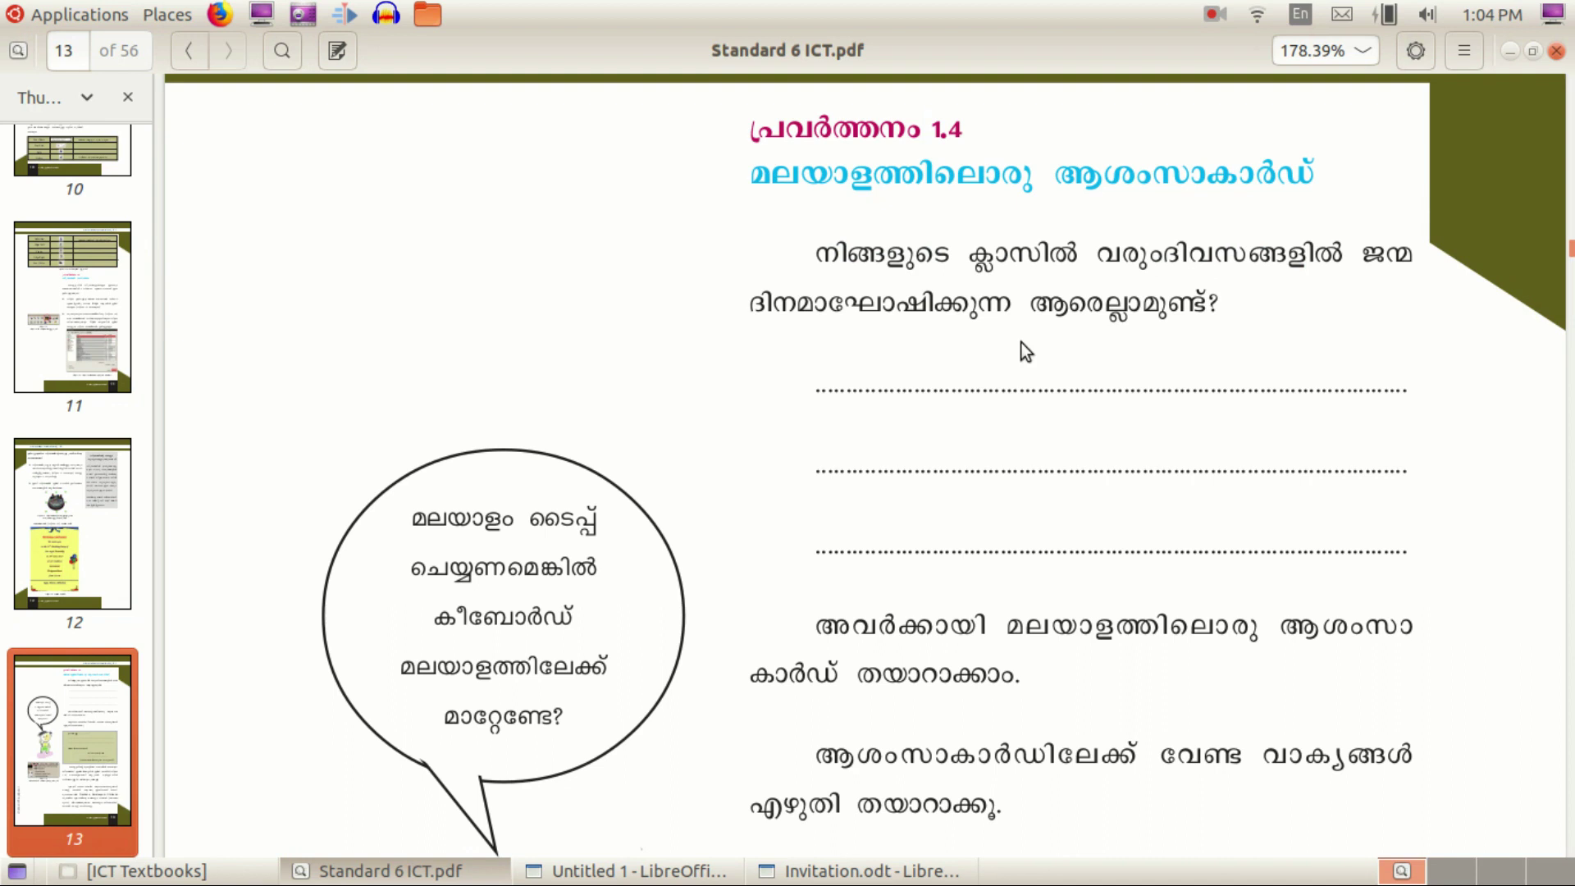
scroll(902, 463, "down", 4)
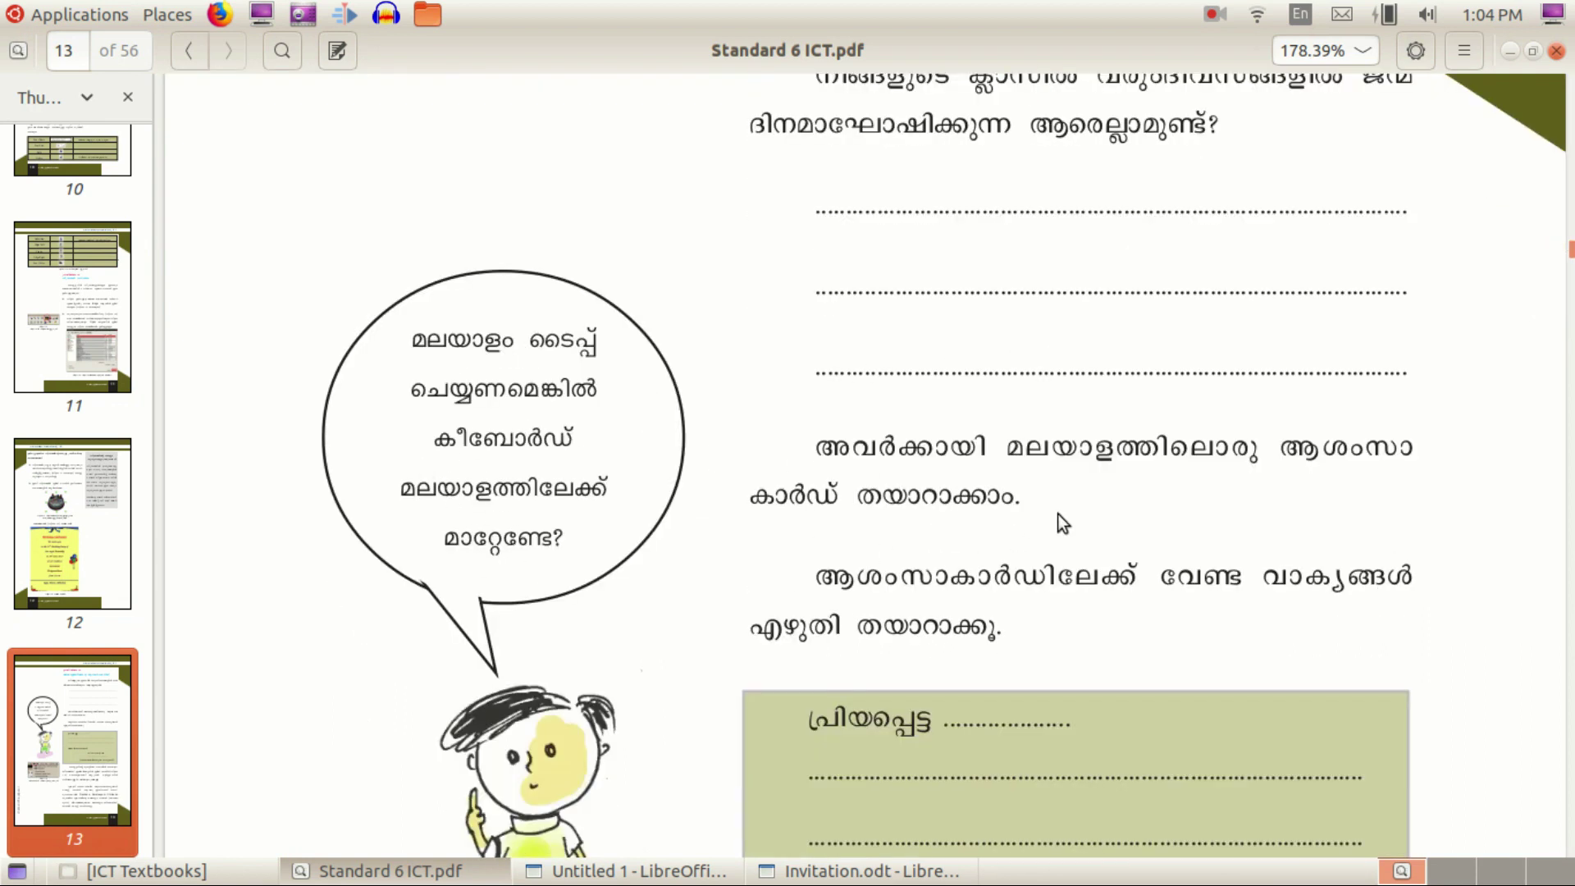
scroll(1036, 608, "down", 4)
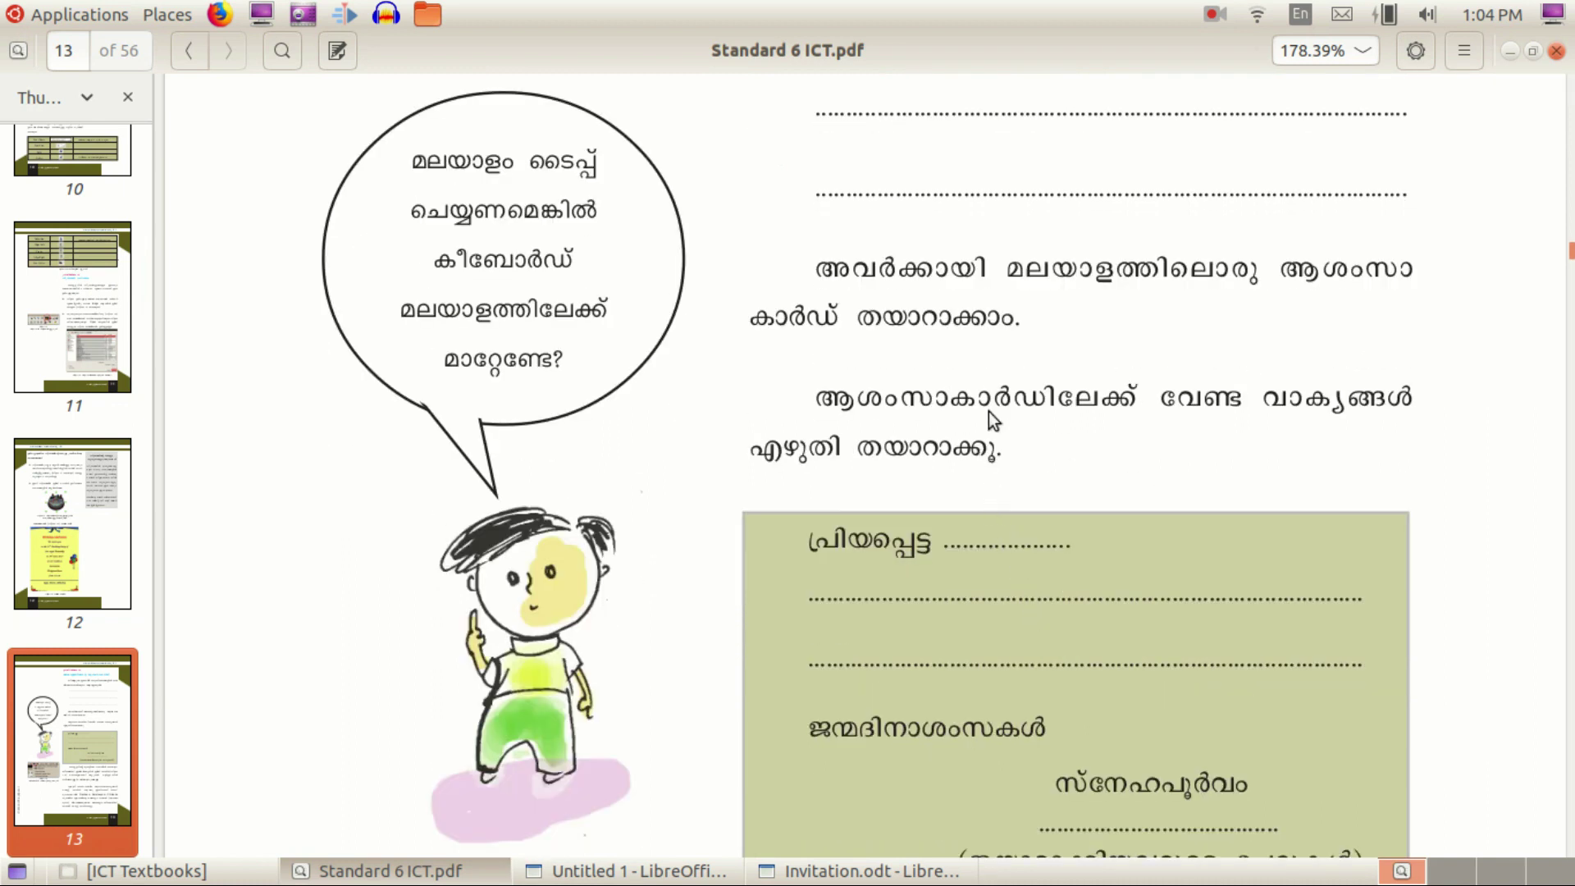
scroll(903, 430, "down", 4)
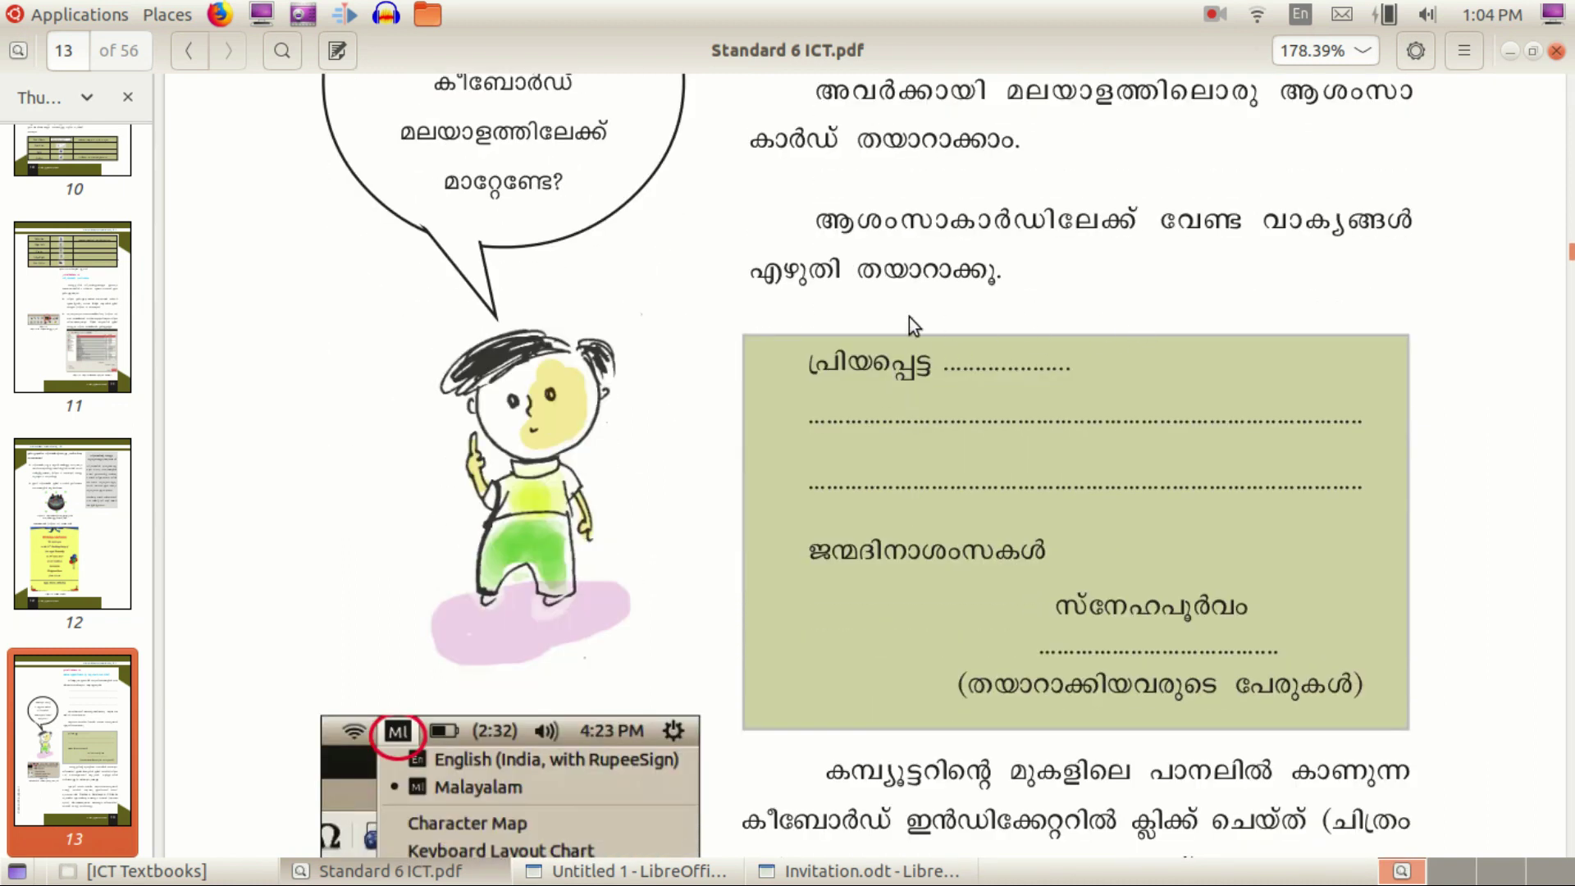
scroll(962, 329, "down", 2)
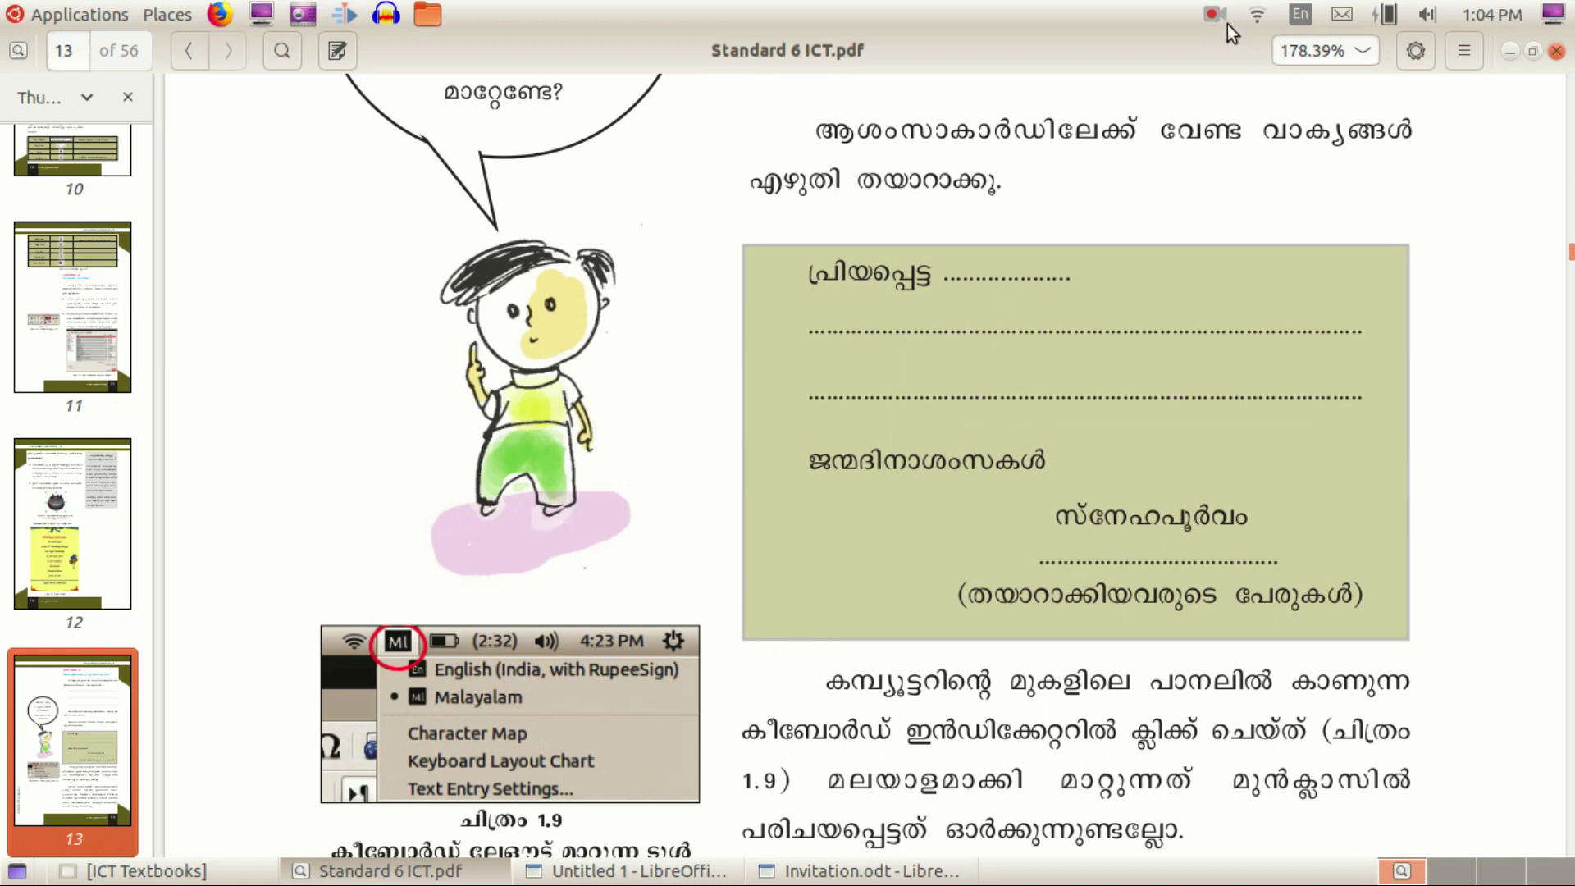
left_click(1300, 16)
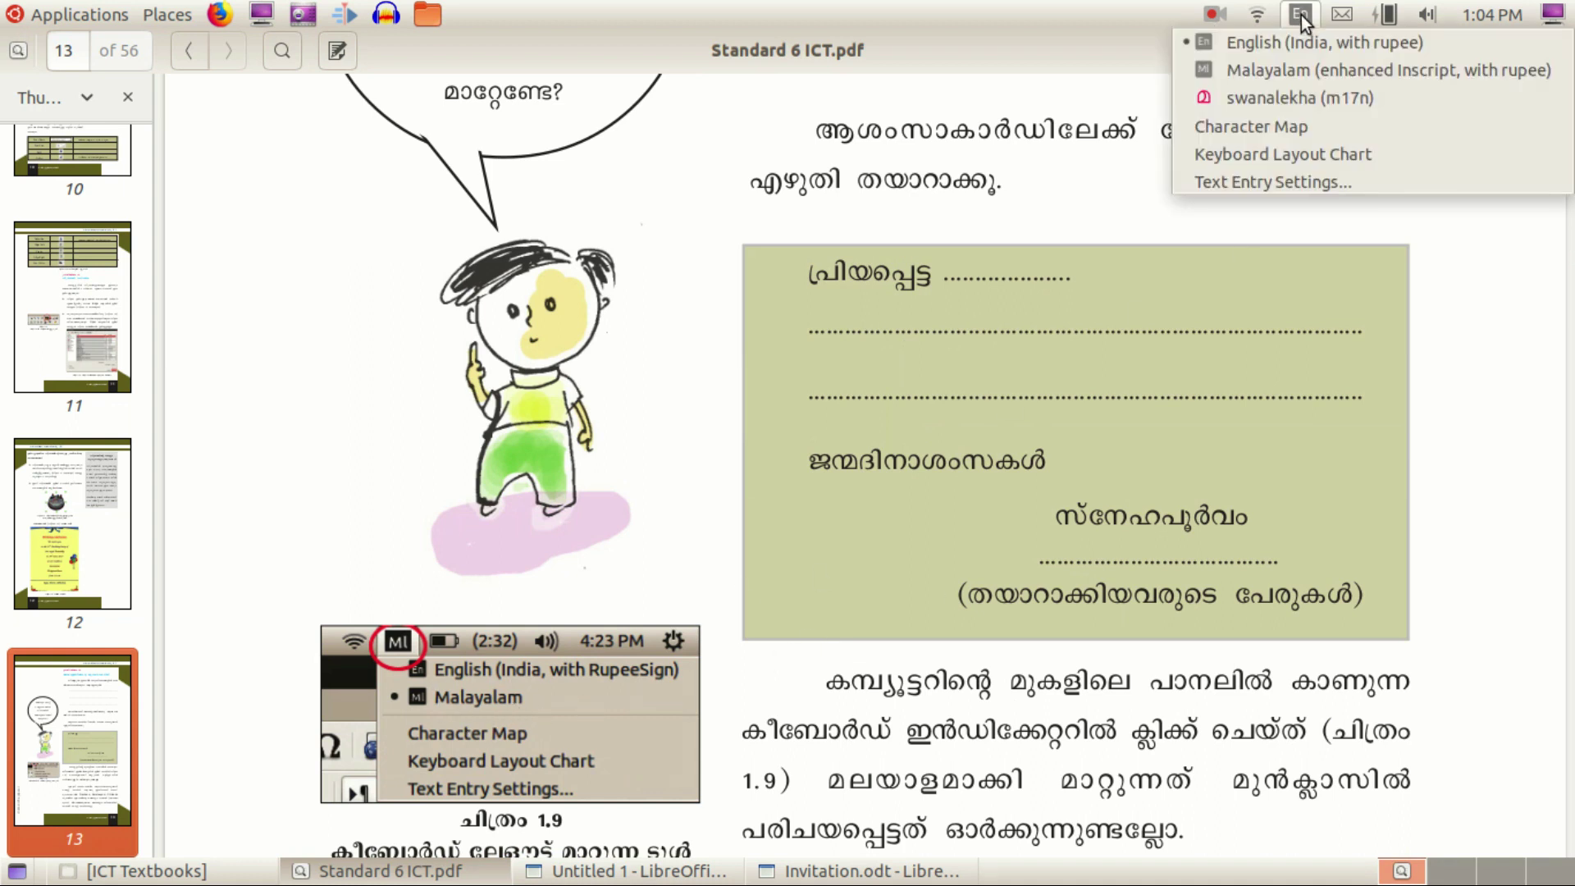
left_click(1081, 42)
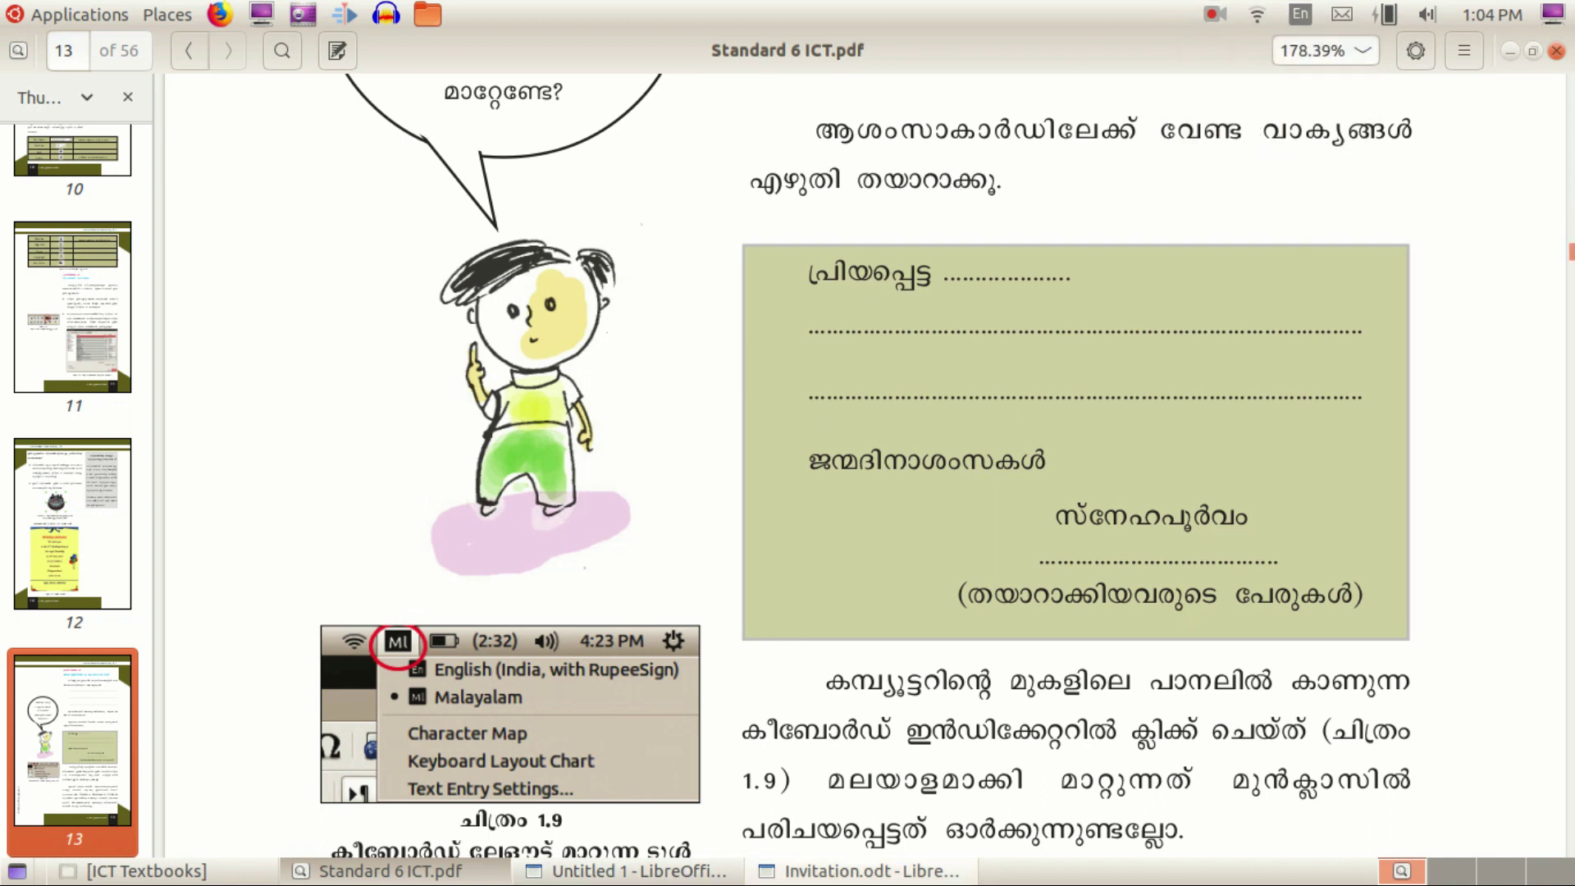
left_click(857, 871)
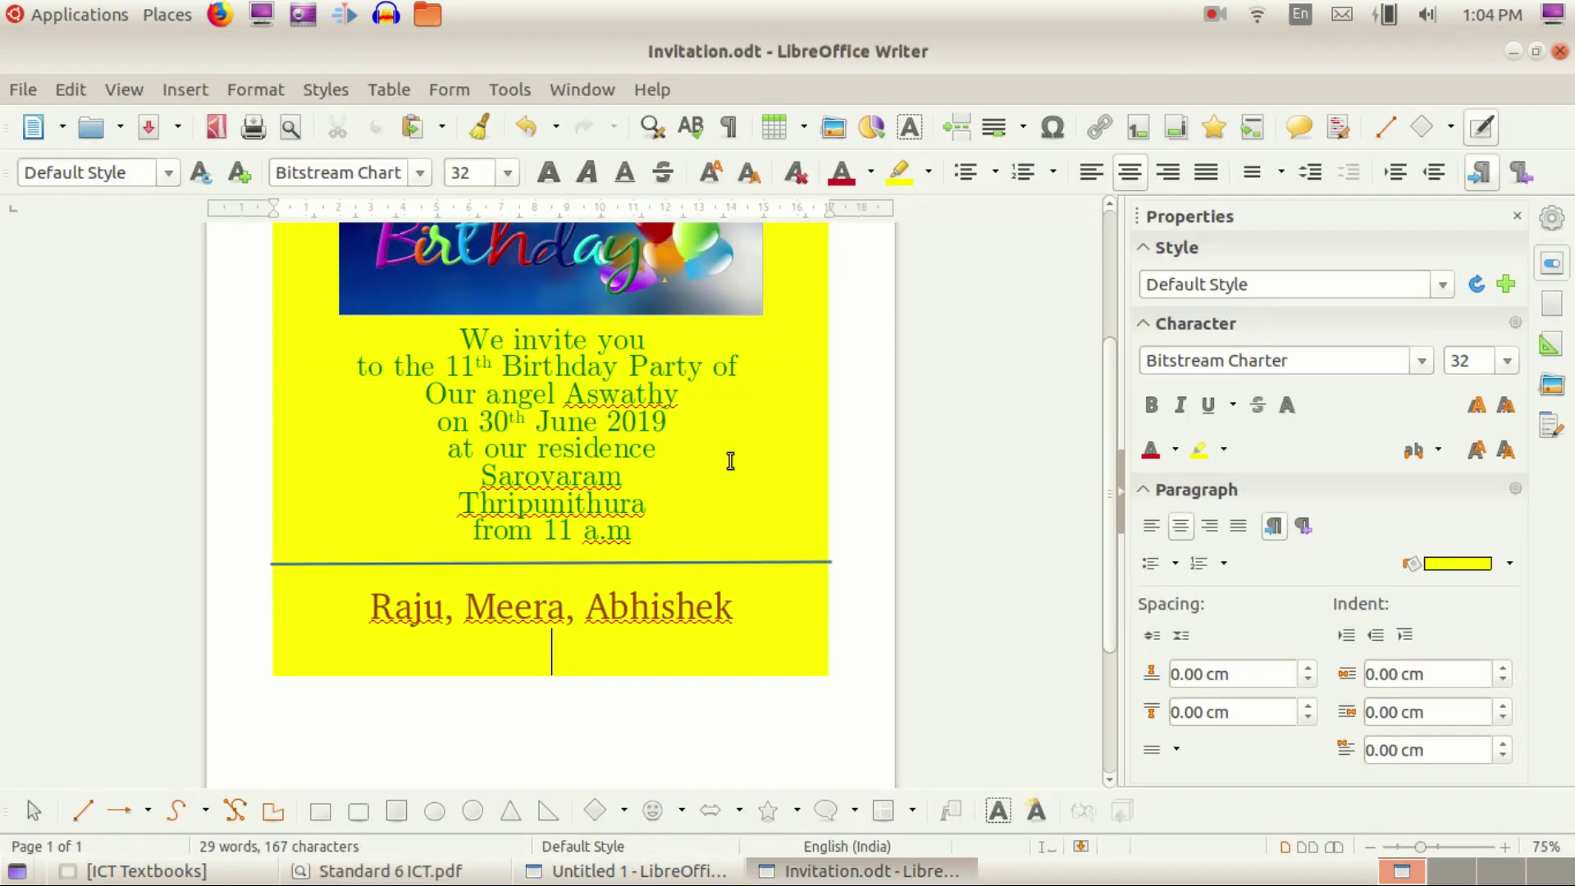
Step: Create a new blank Untitled 2 text document, glancing at the textbook PDF before returning
left_click(31, 91)
mouse_move(41, 117)
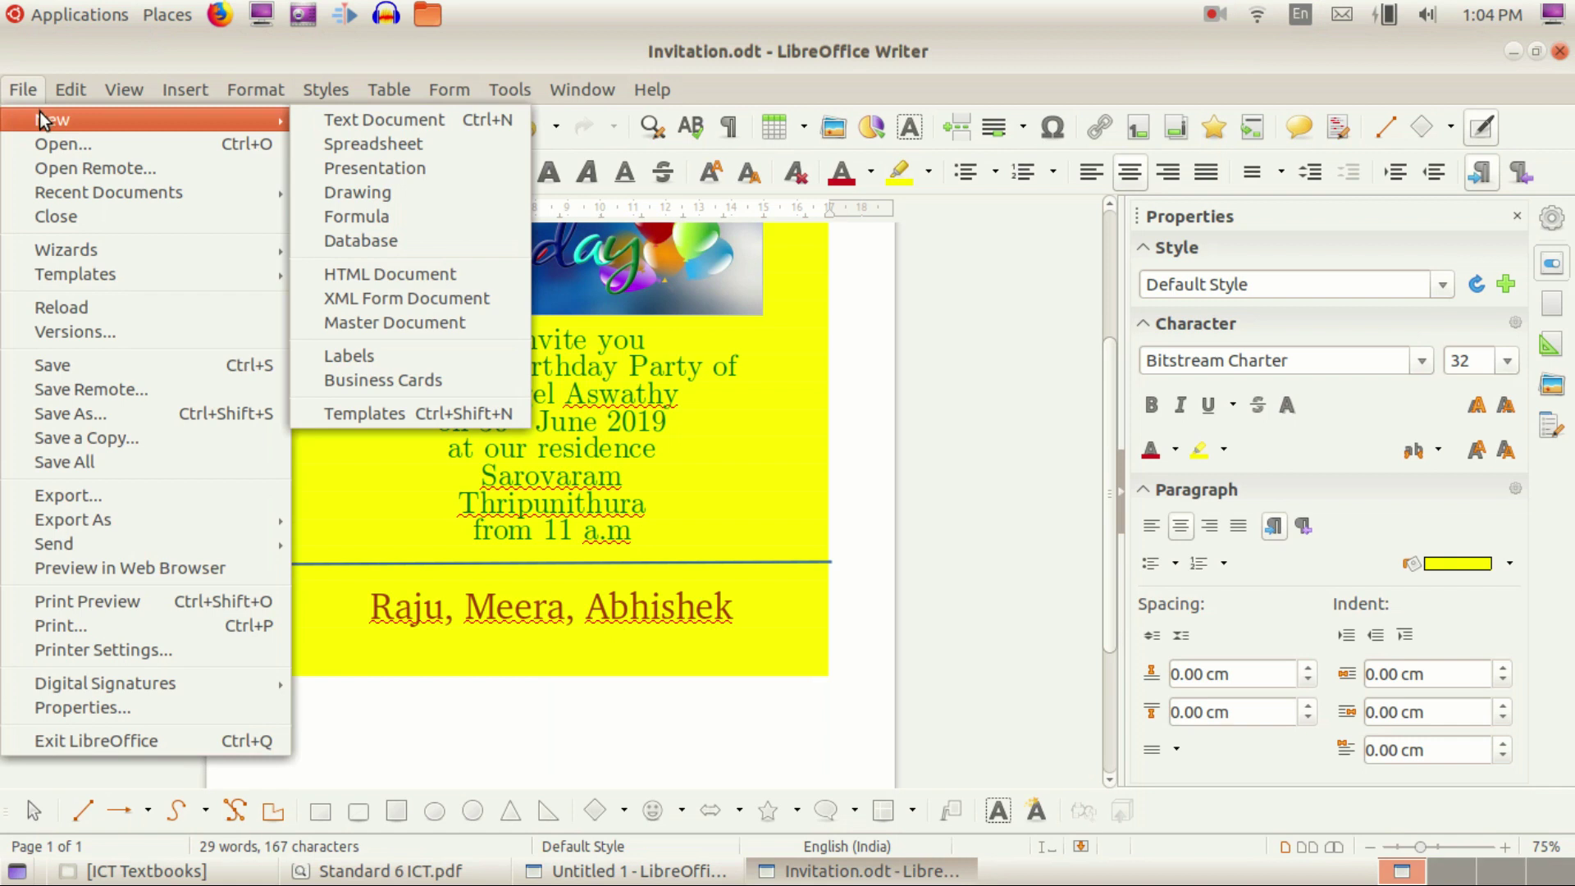
left_click(492, 579)
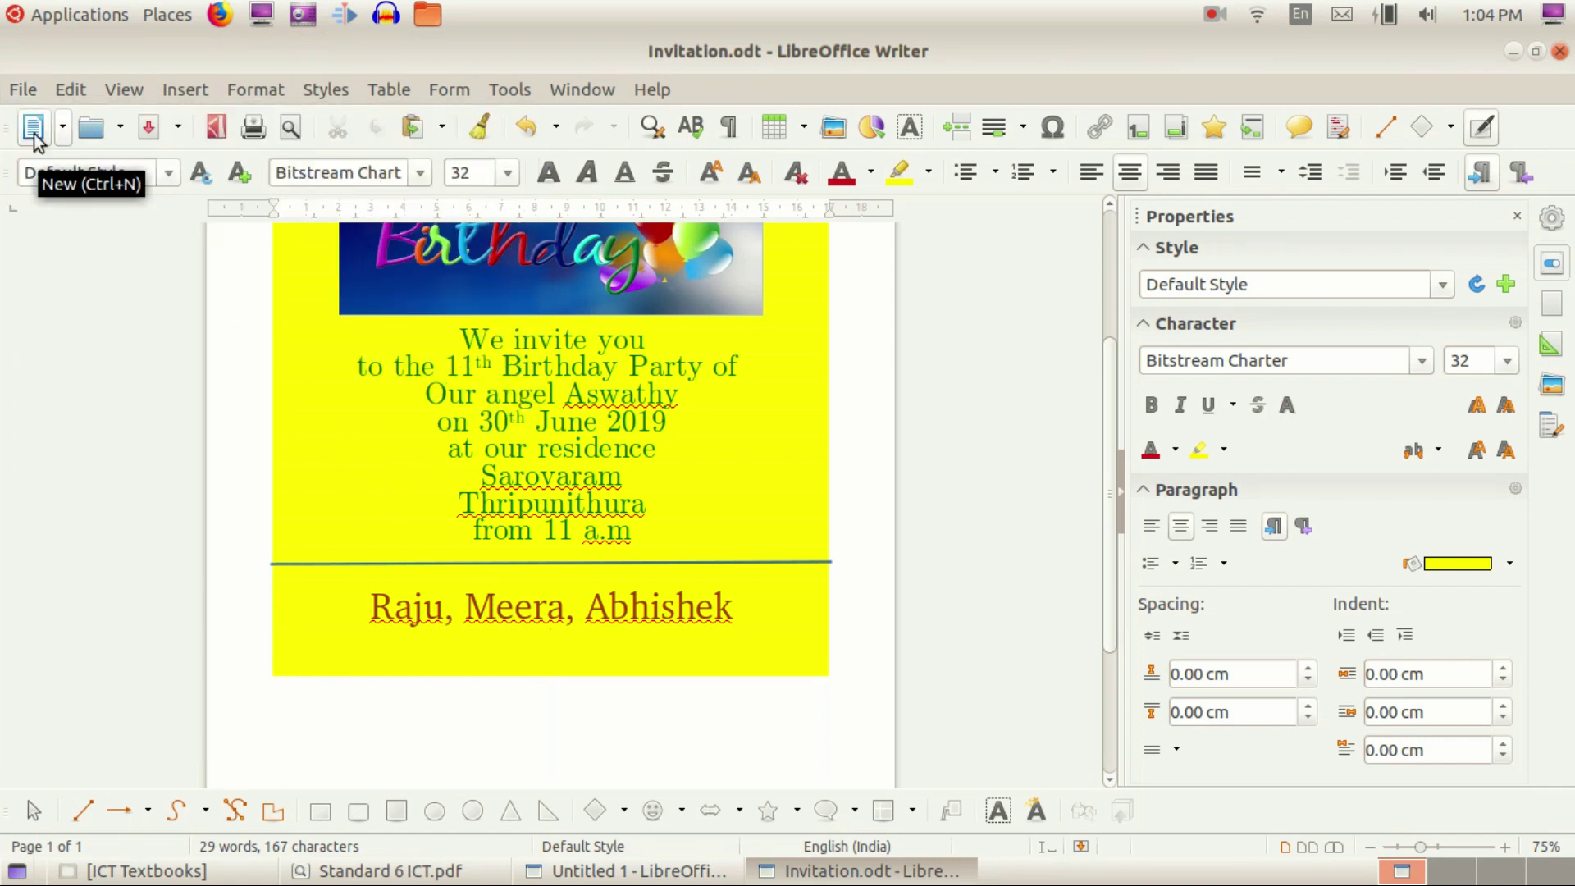
left_click(23, 88)
mouse_move(31, 121)
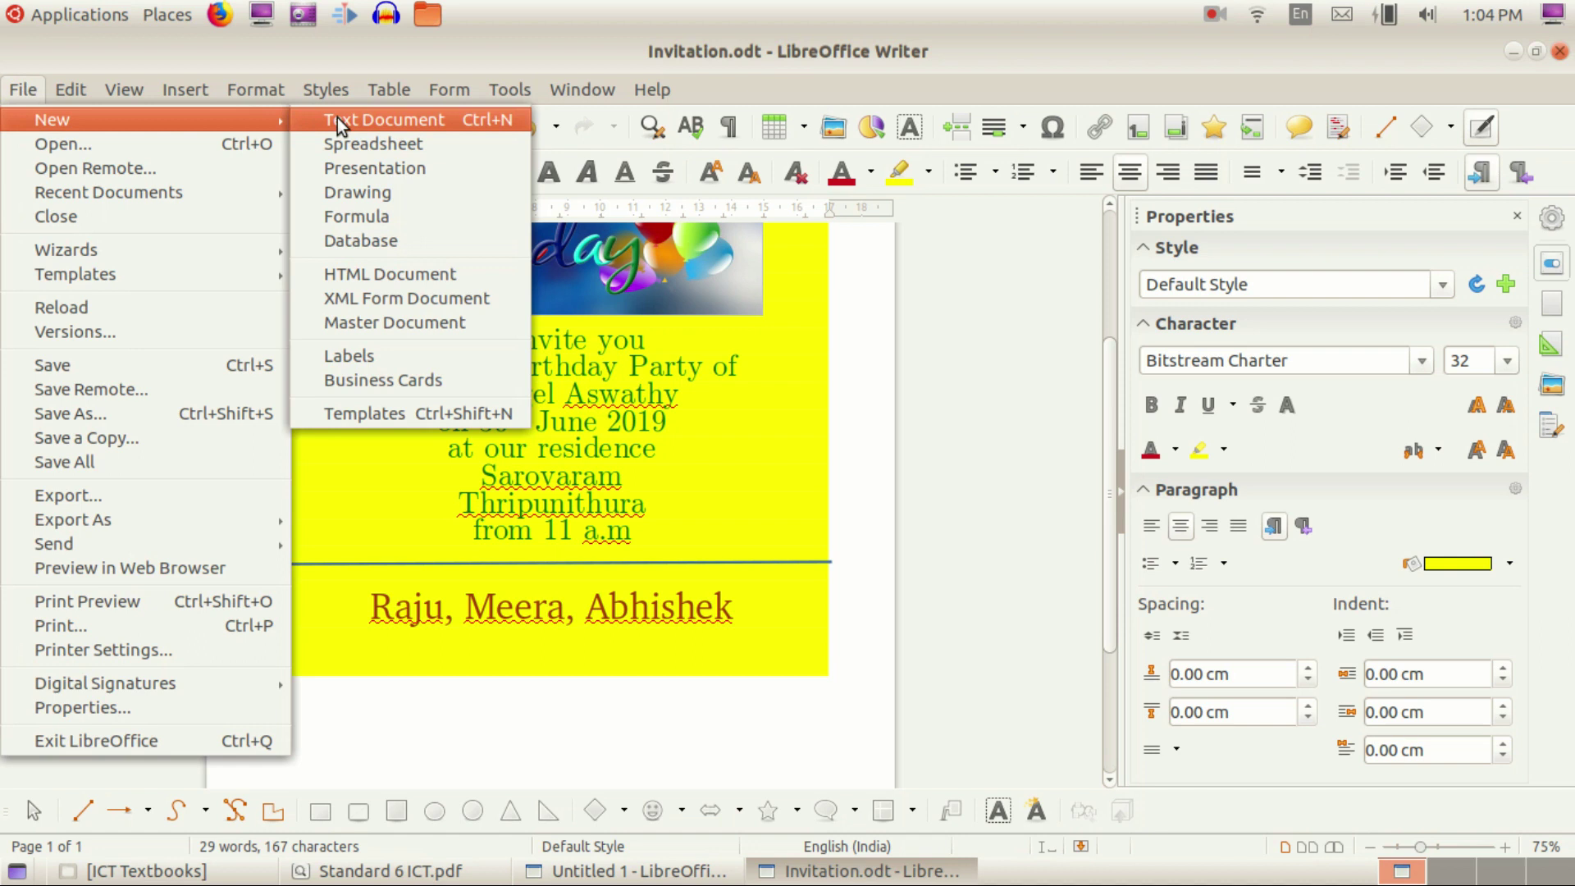
left_click(769, 279)
left_click(35, 129)
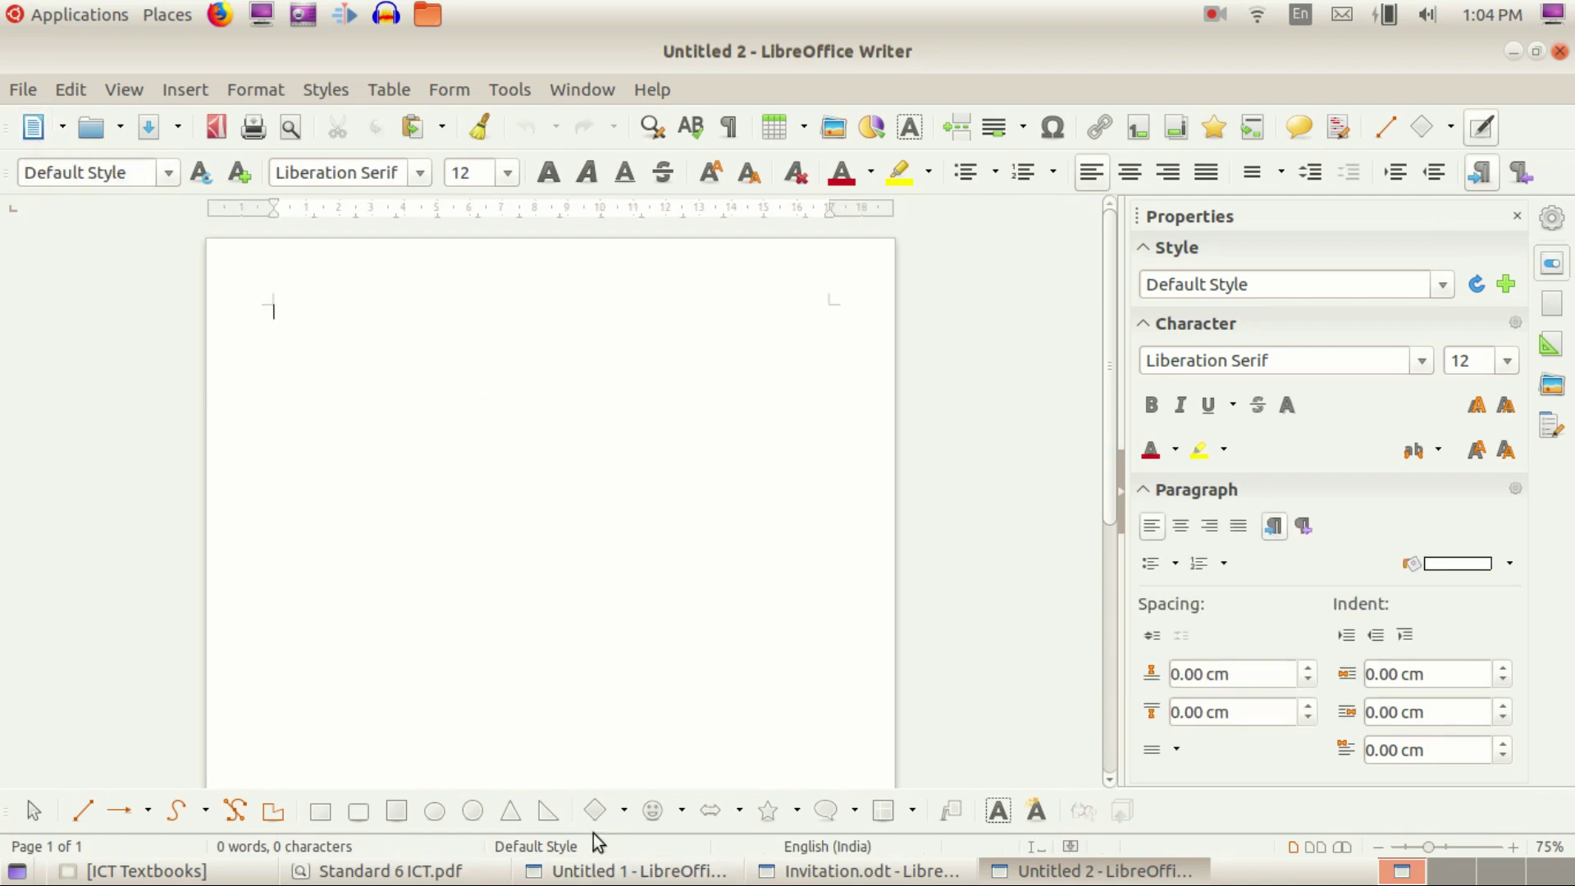
left_click(499, 872)
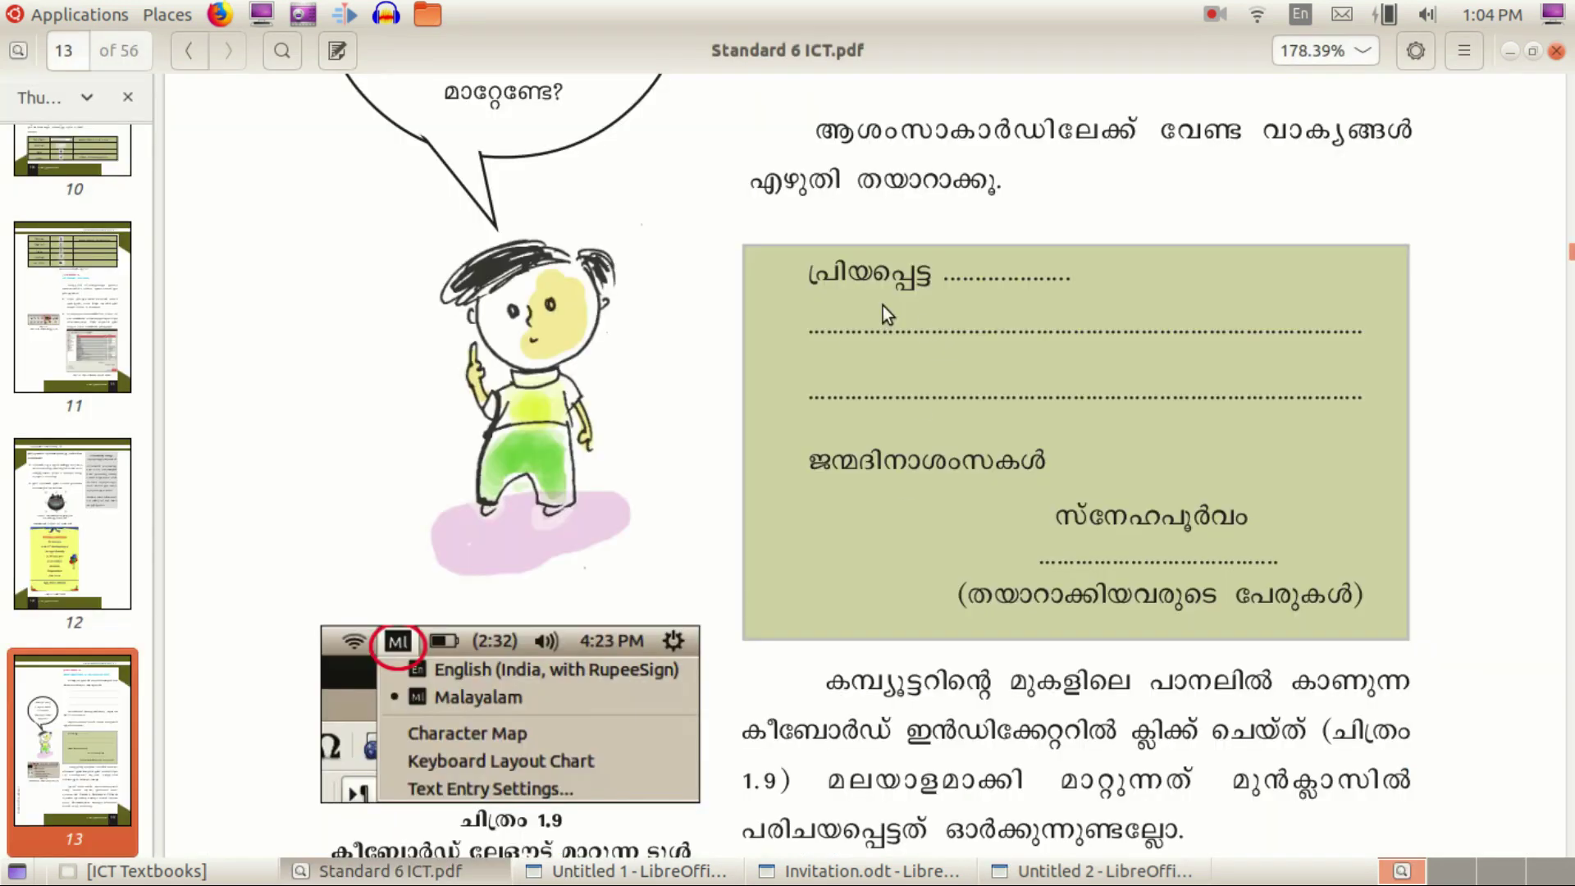
left_click(1091, 871)
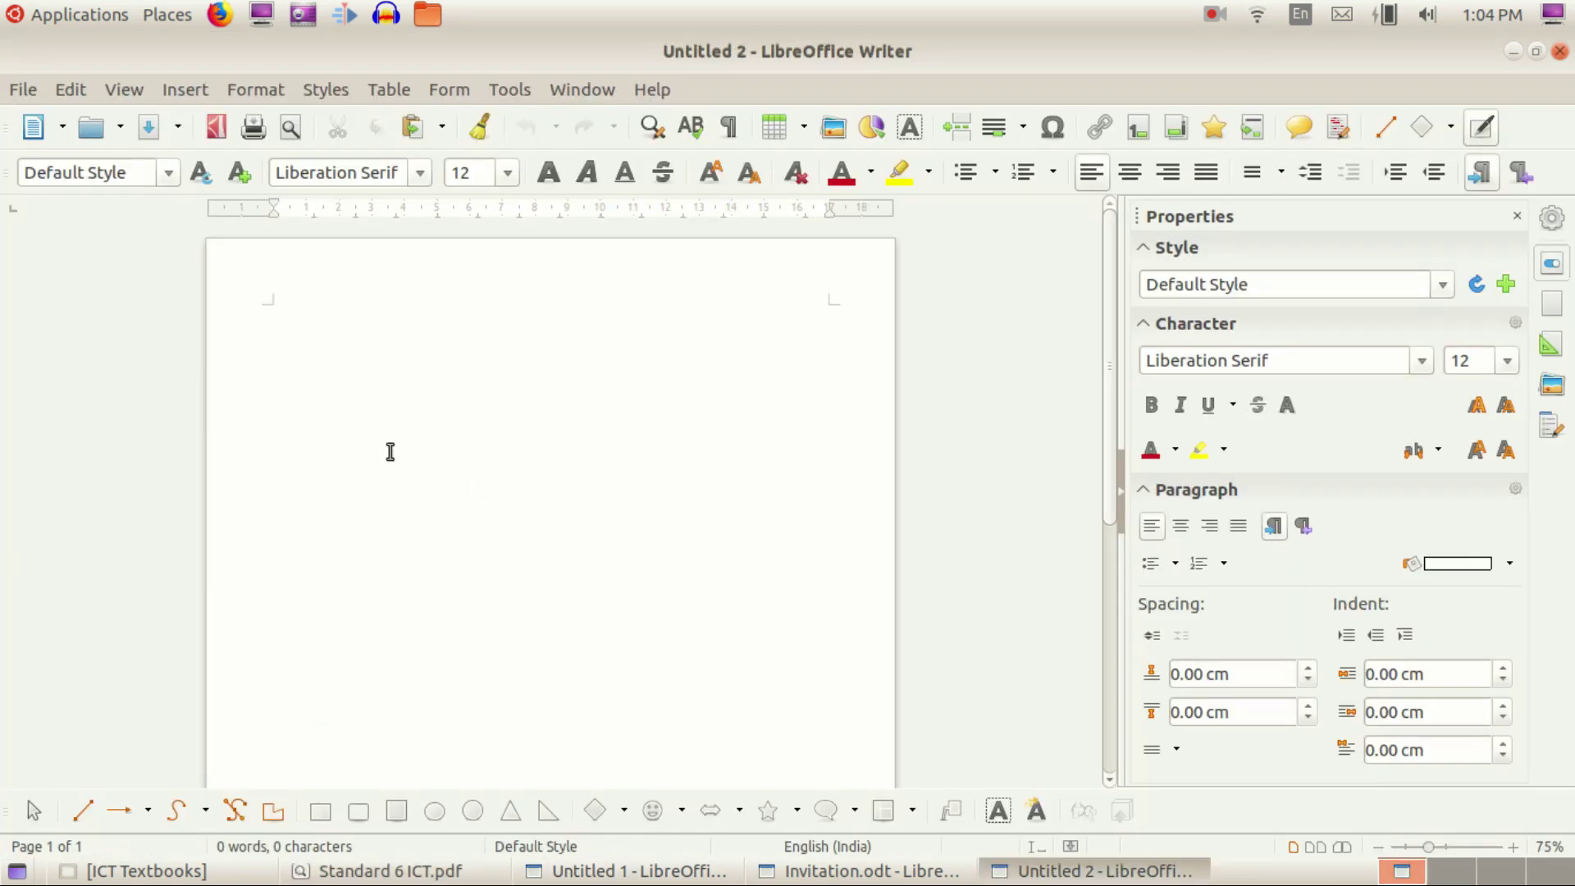
Step: Switch keyboard input to Malayalam and set the font size to 15
type("a")
key("BackSpace")
left_click(1299, 15)
left_click(1312, 66)
left_click(508, 172)
left_click(475, 365)
Step: Type the opening Malayalam word പ്രിയപ്പെ, correcting mistyped letters
type("്")
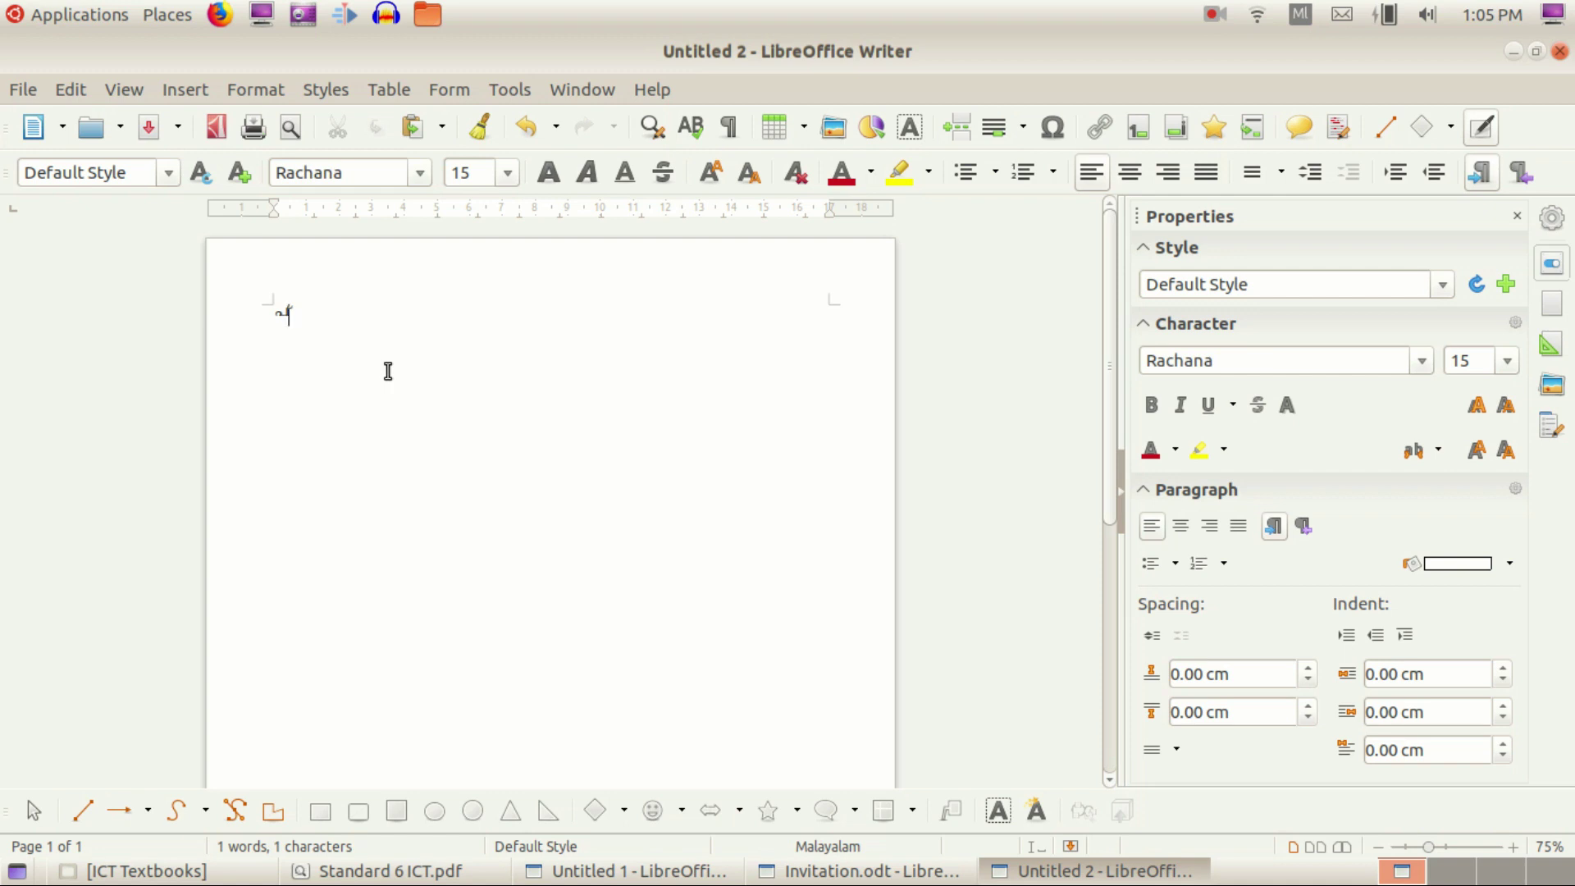
type("ഒ")
key("BackSpace")
key("BackSpace")
type("ഒ")
type("ാ")
type("ിയ")
type("പ")
type("്")
type("പെ")
type("ട")
key("BackSpace")
left_click(1203, 11)
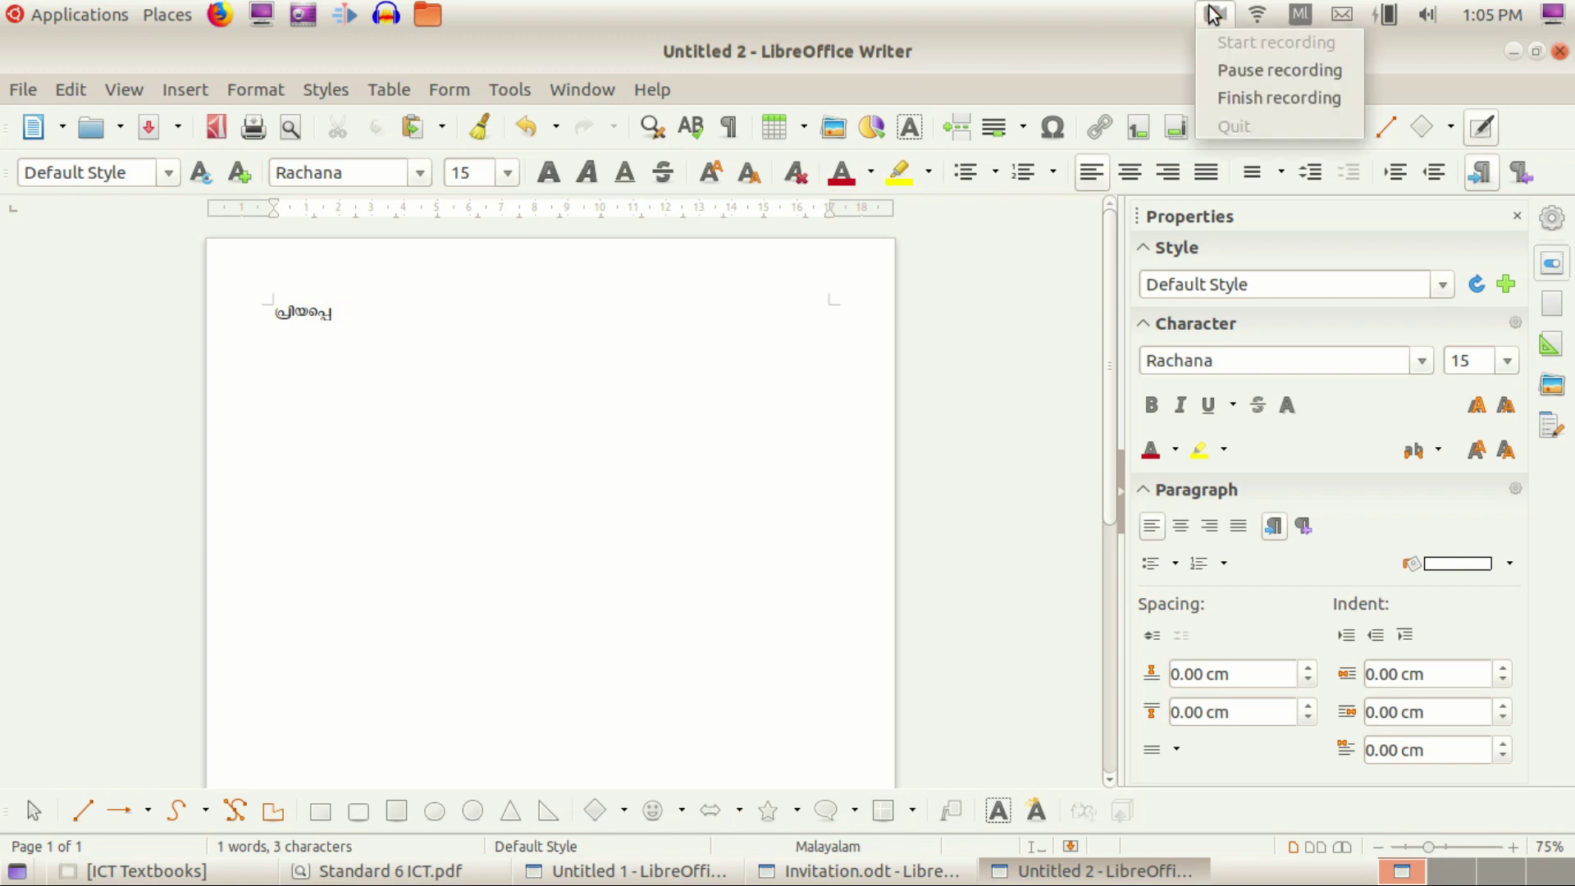
left_click(1232, 66)
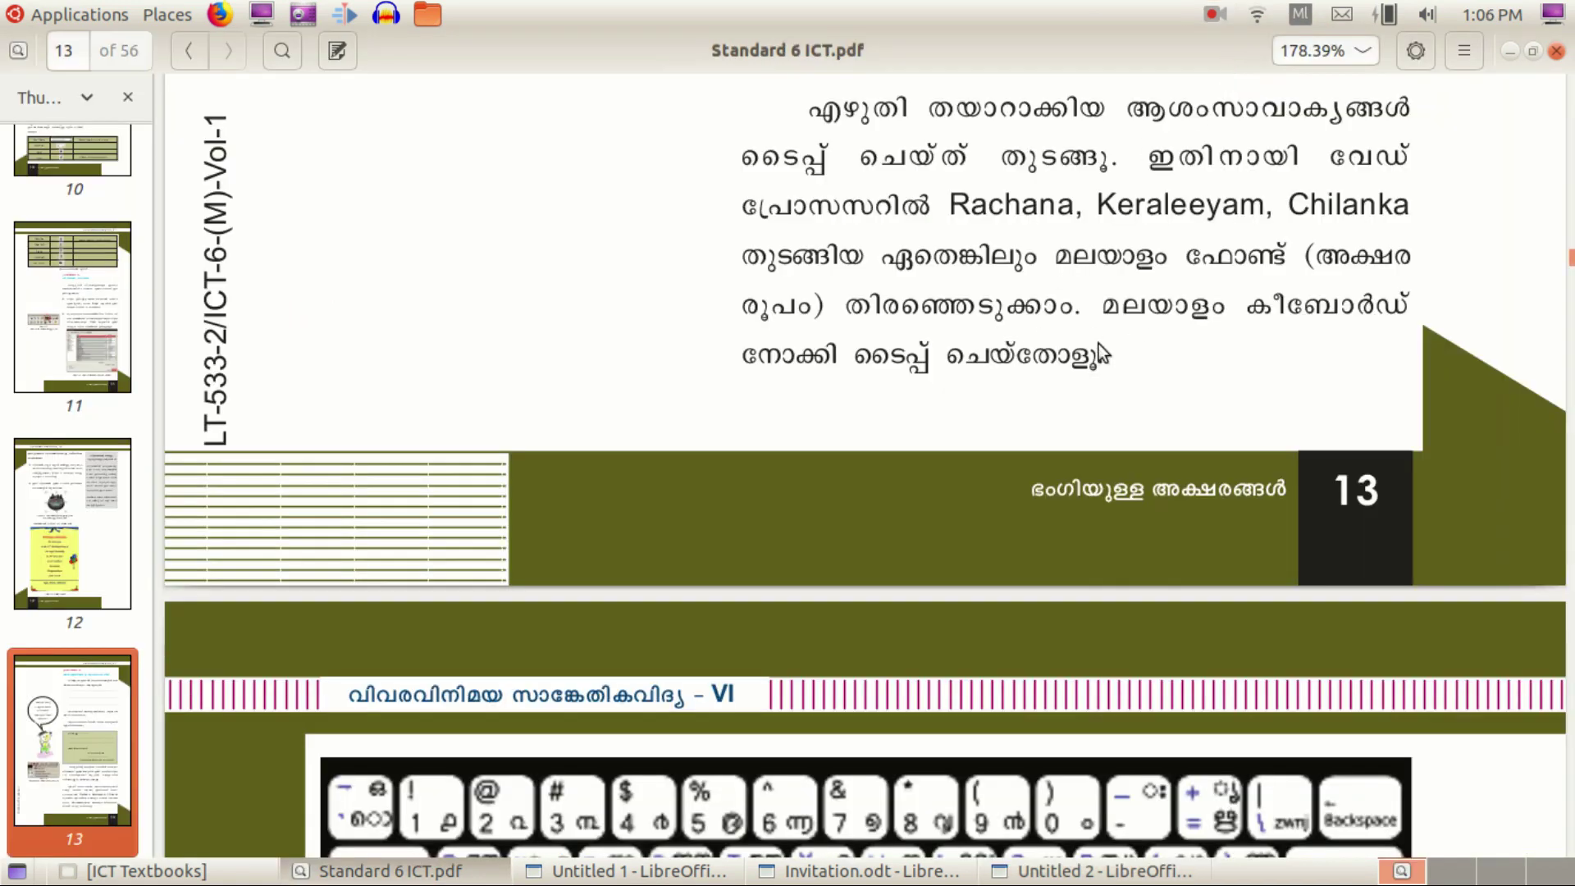
scroll(981, 387, "down", 3)
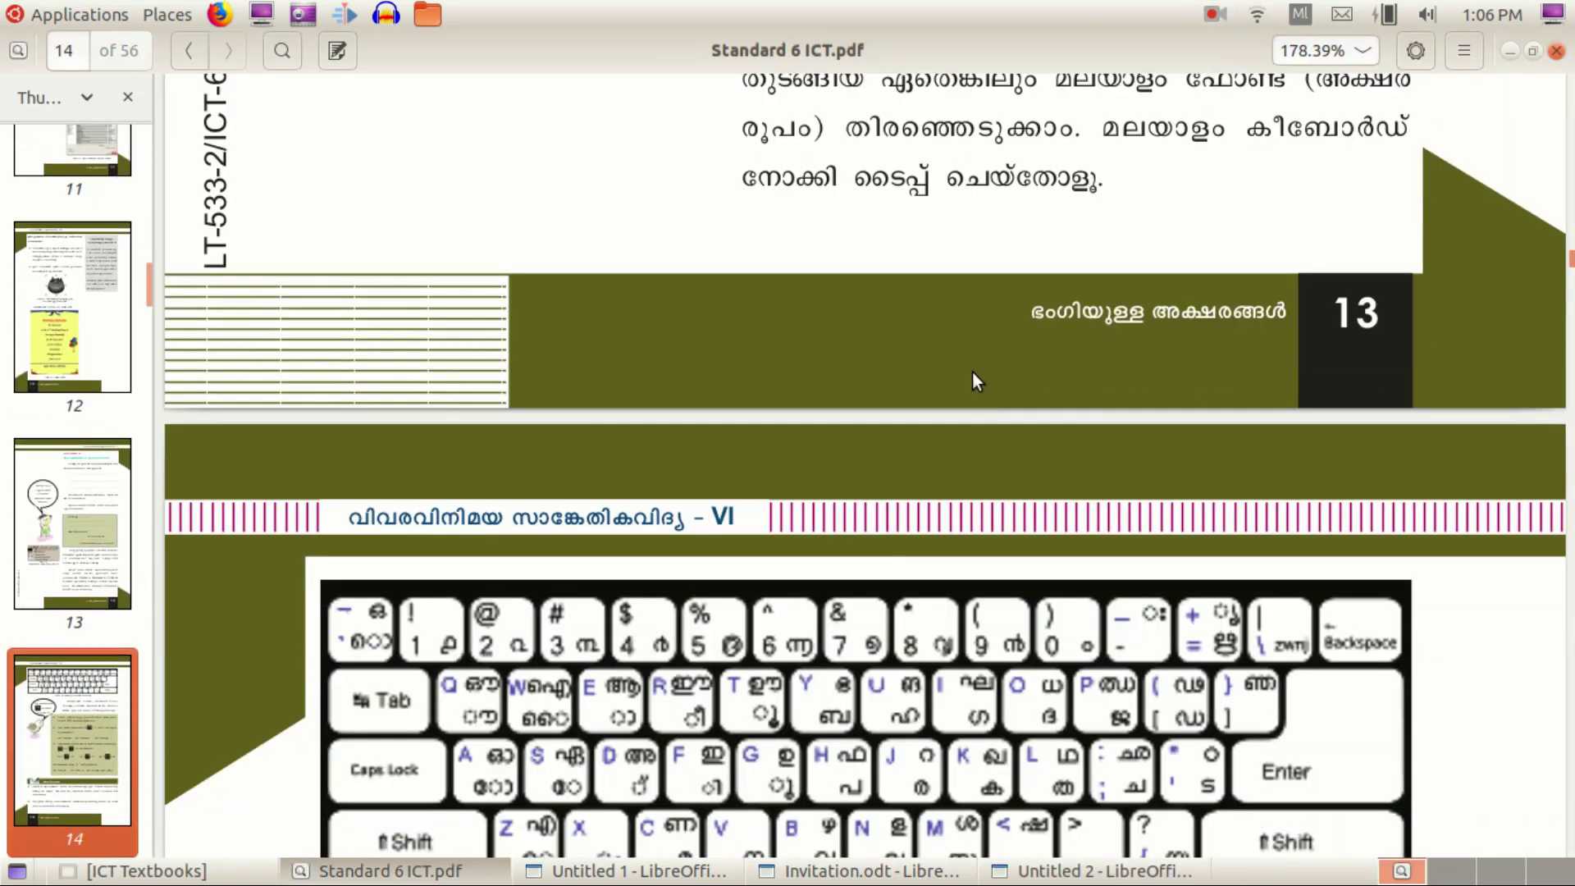
scroll(973, 371, "down", 7)
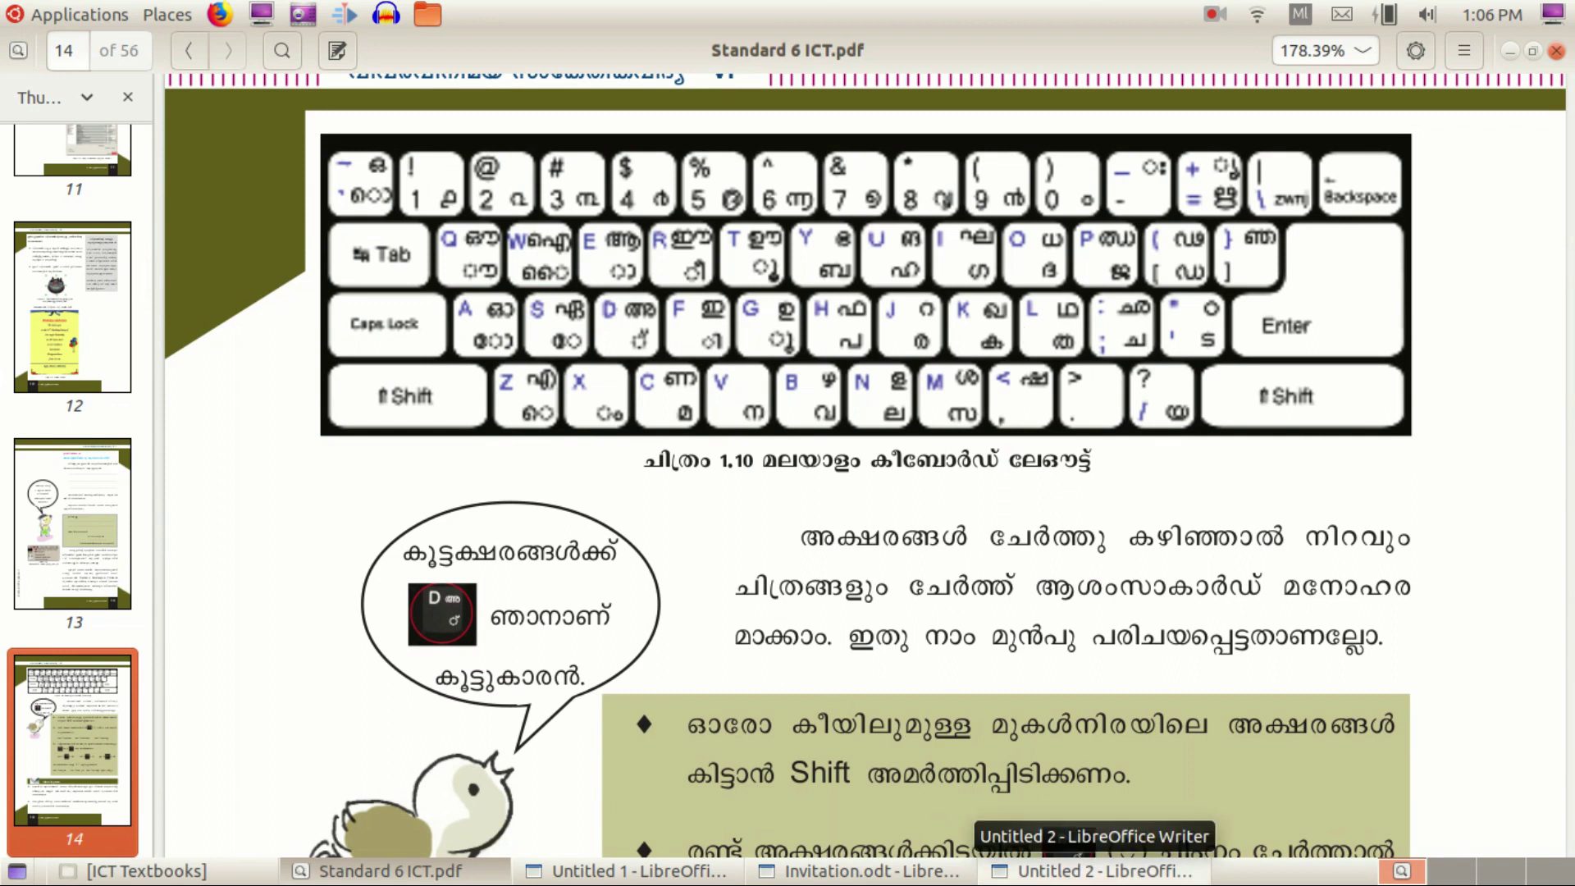
left_click(1091, 870)
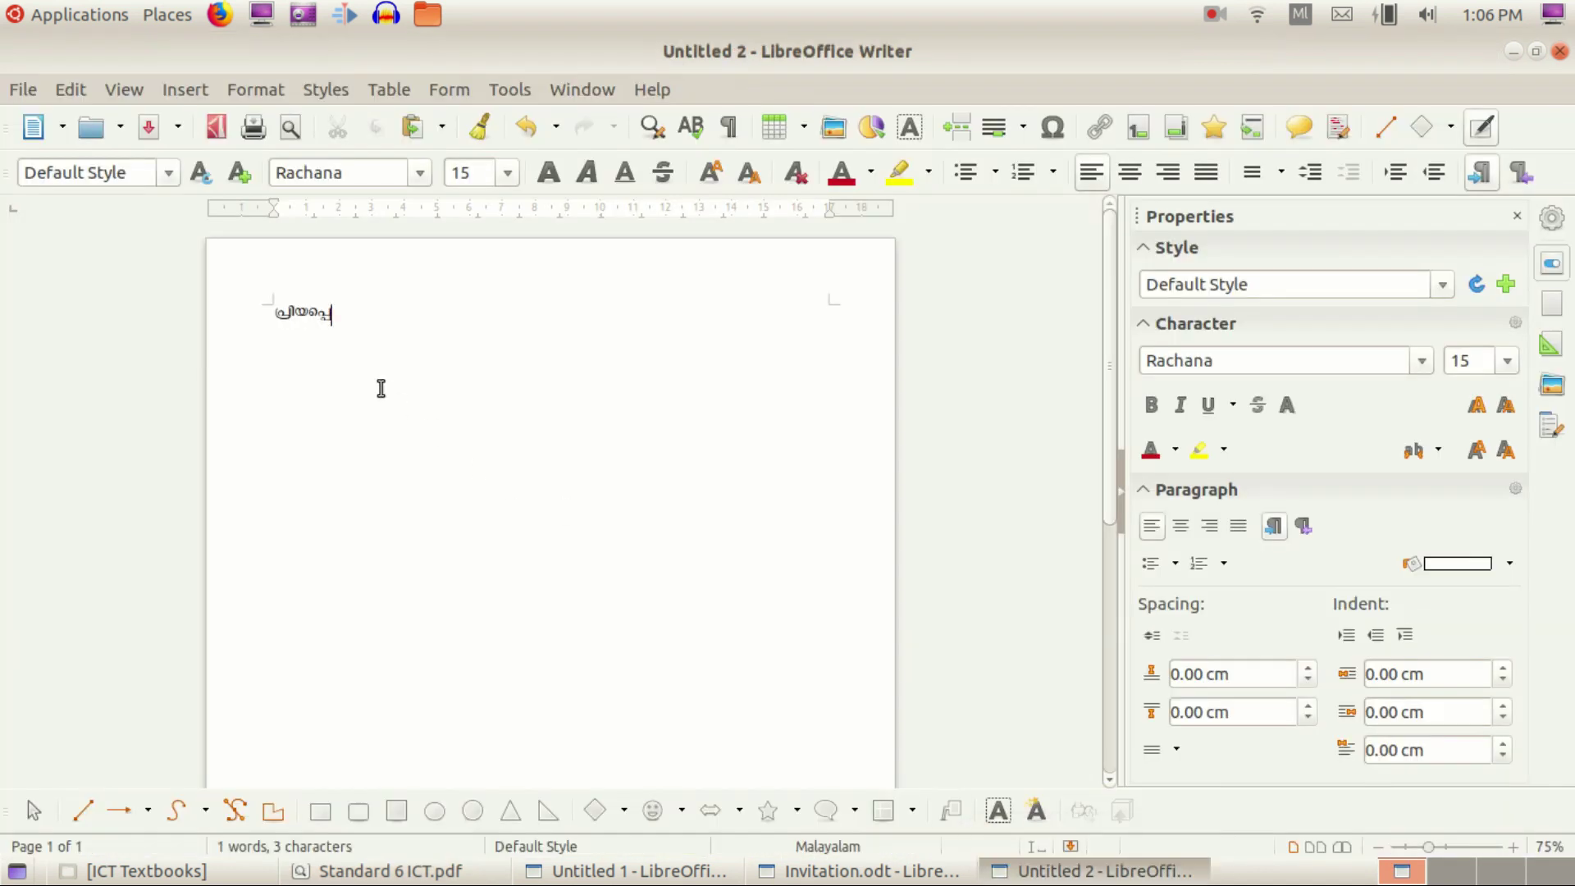
Step: Type the remaining lines of the Malayalam greeting in Rachana 24
type("ട")
type("്ട")
type("അ")
type("മ്")
type("ല്")
type("ന്")
type(",")
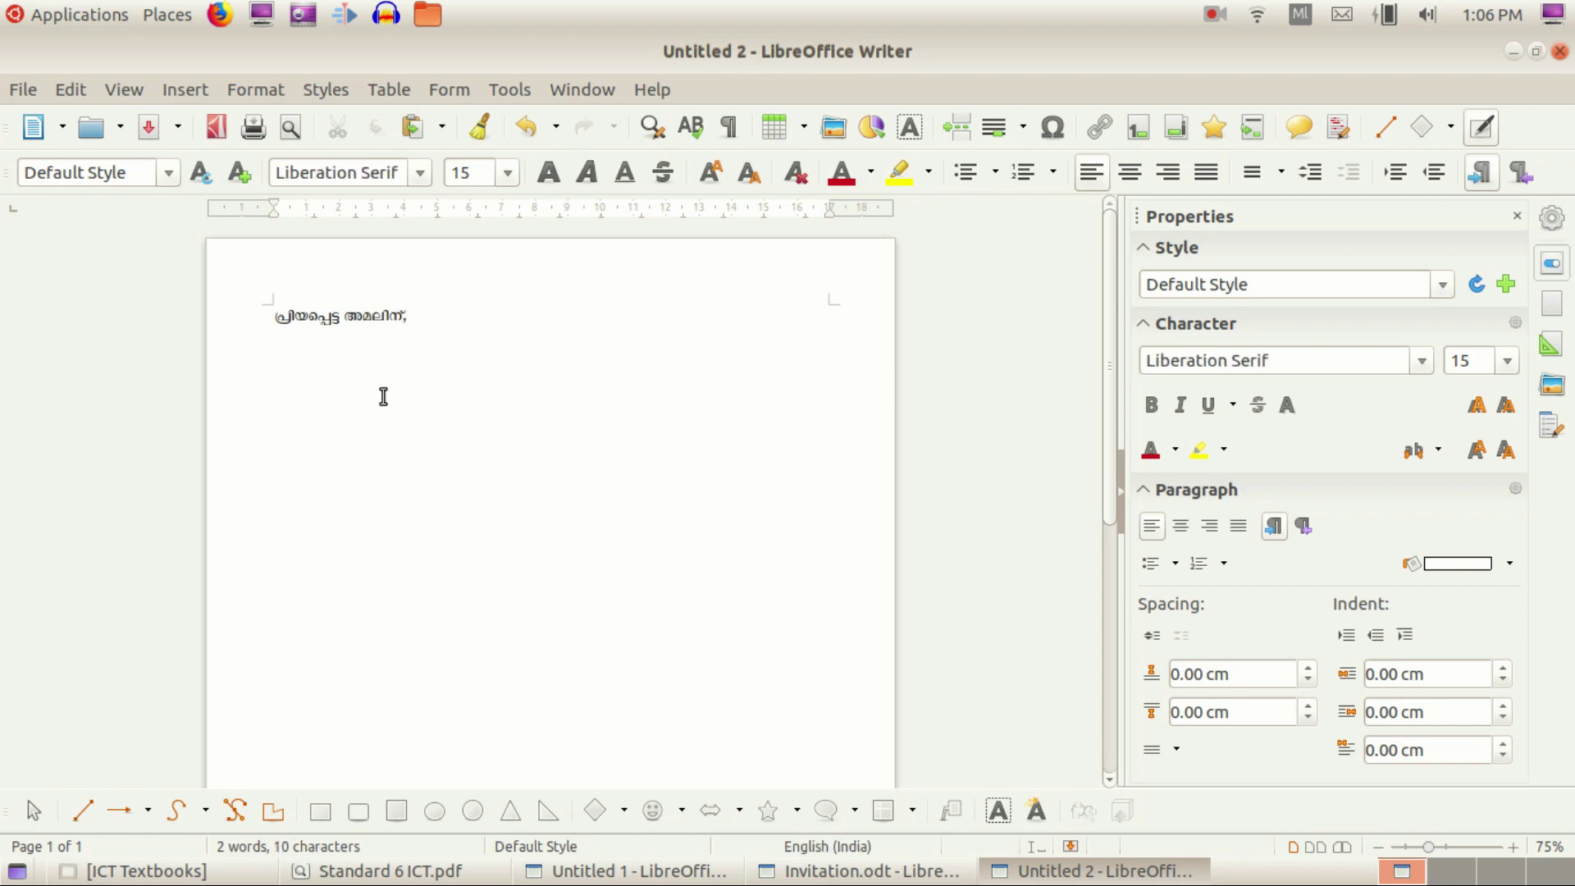
Step: Bring the Standard 6 ICT textbook PDF forward and scroll down
left_click(1228, 68)
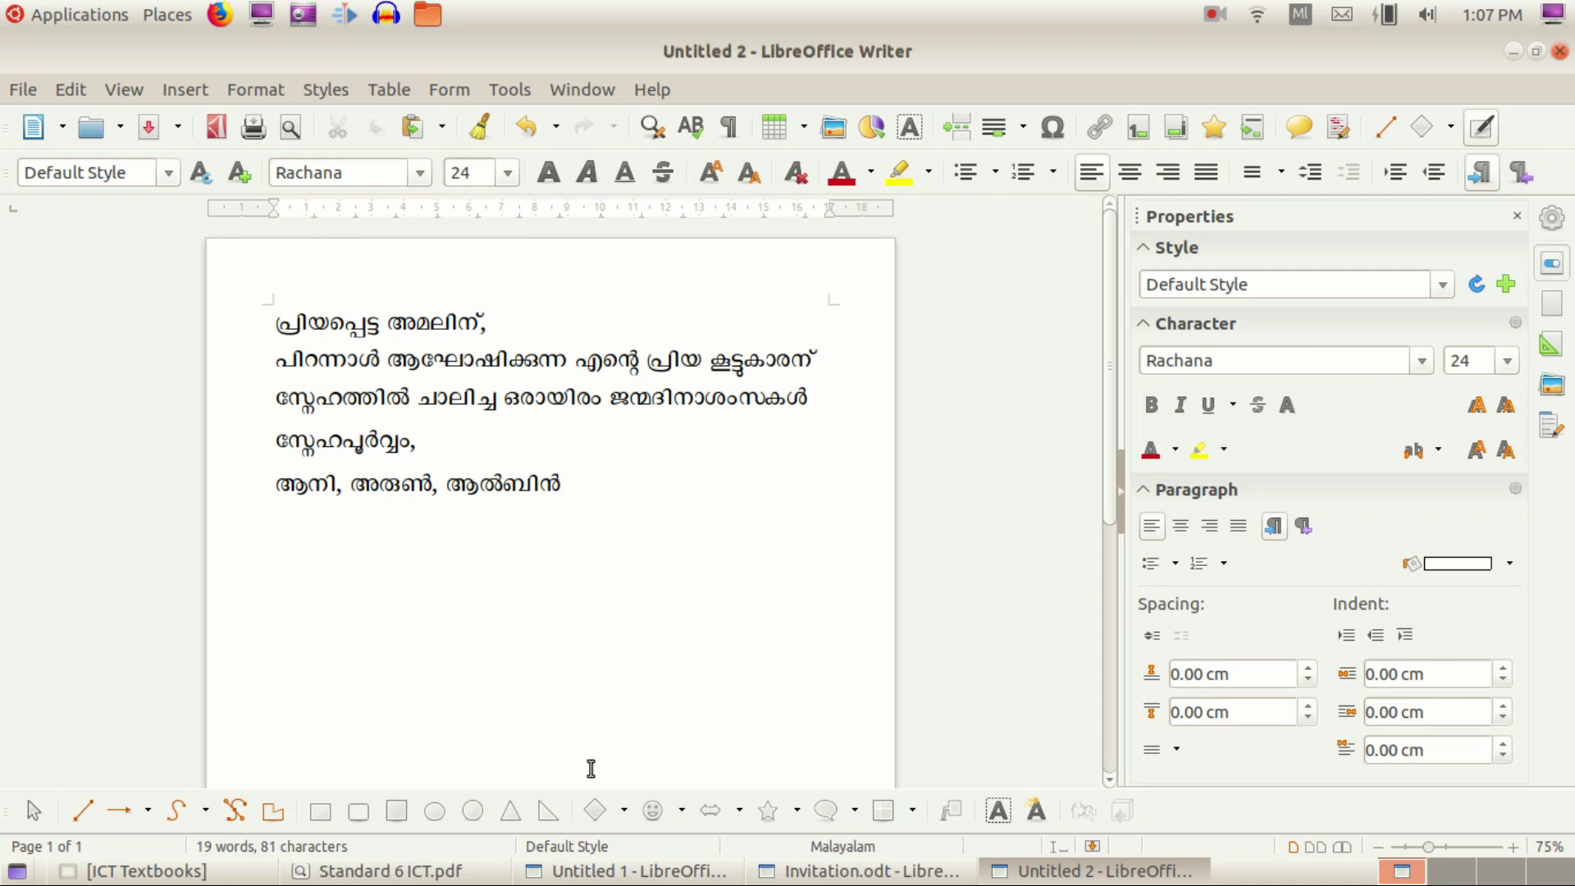
left_click(385, 871)
scroll(750, 480, "down", 6)
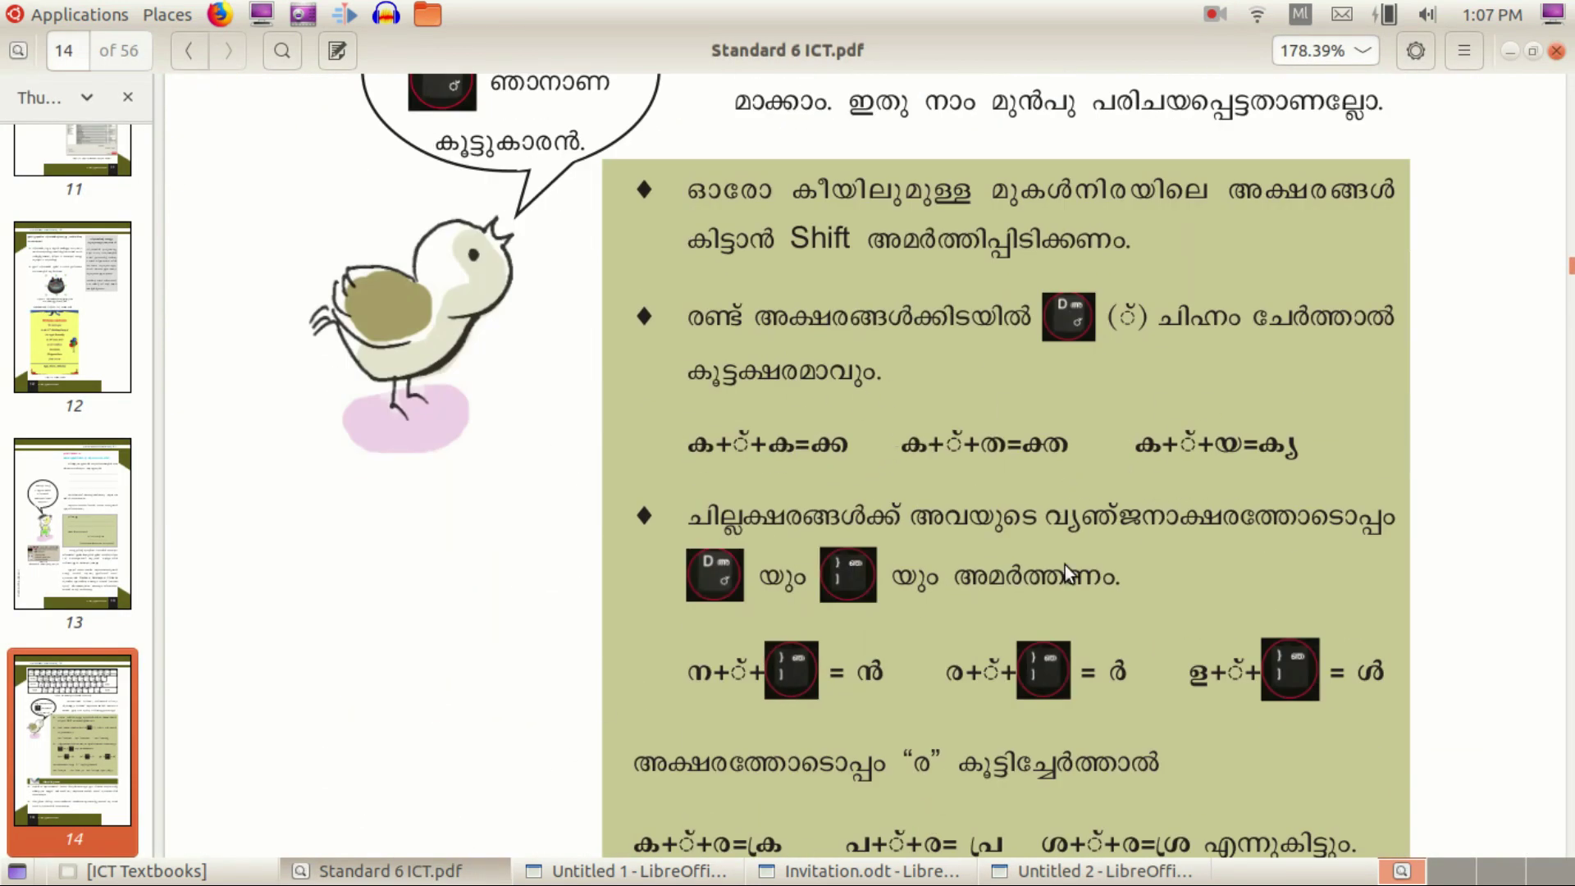
Step: Scroll the PDF to the വിലയിരുത്താം evaluation tasks, then return to Untitled 2
scroll(1248, 520, "down", 2)
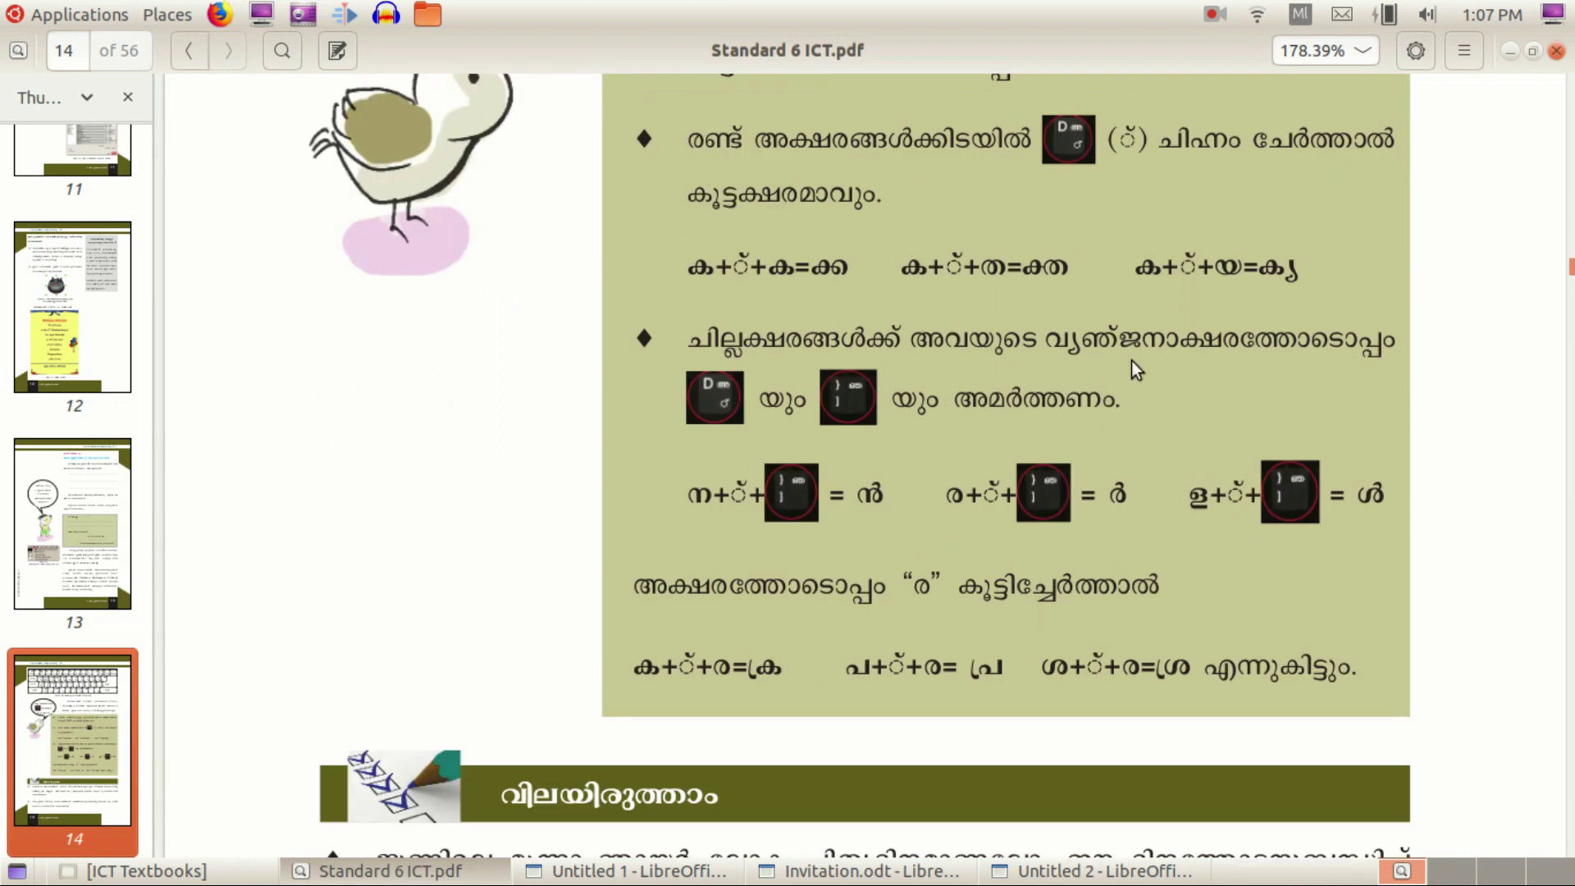
scroll(959, 509, "down", 4)
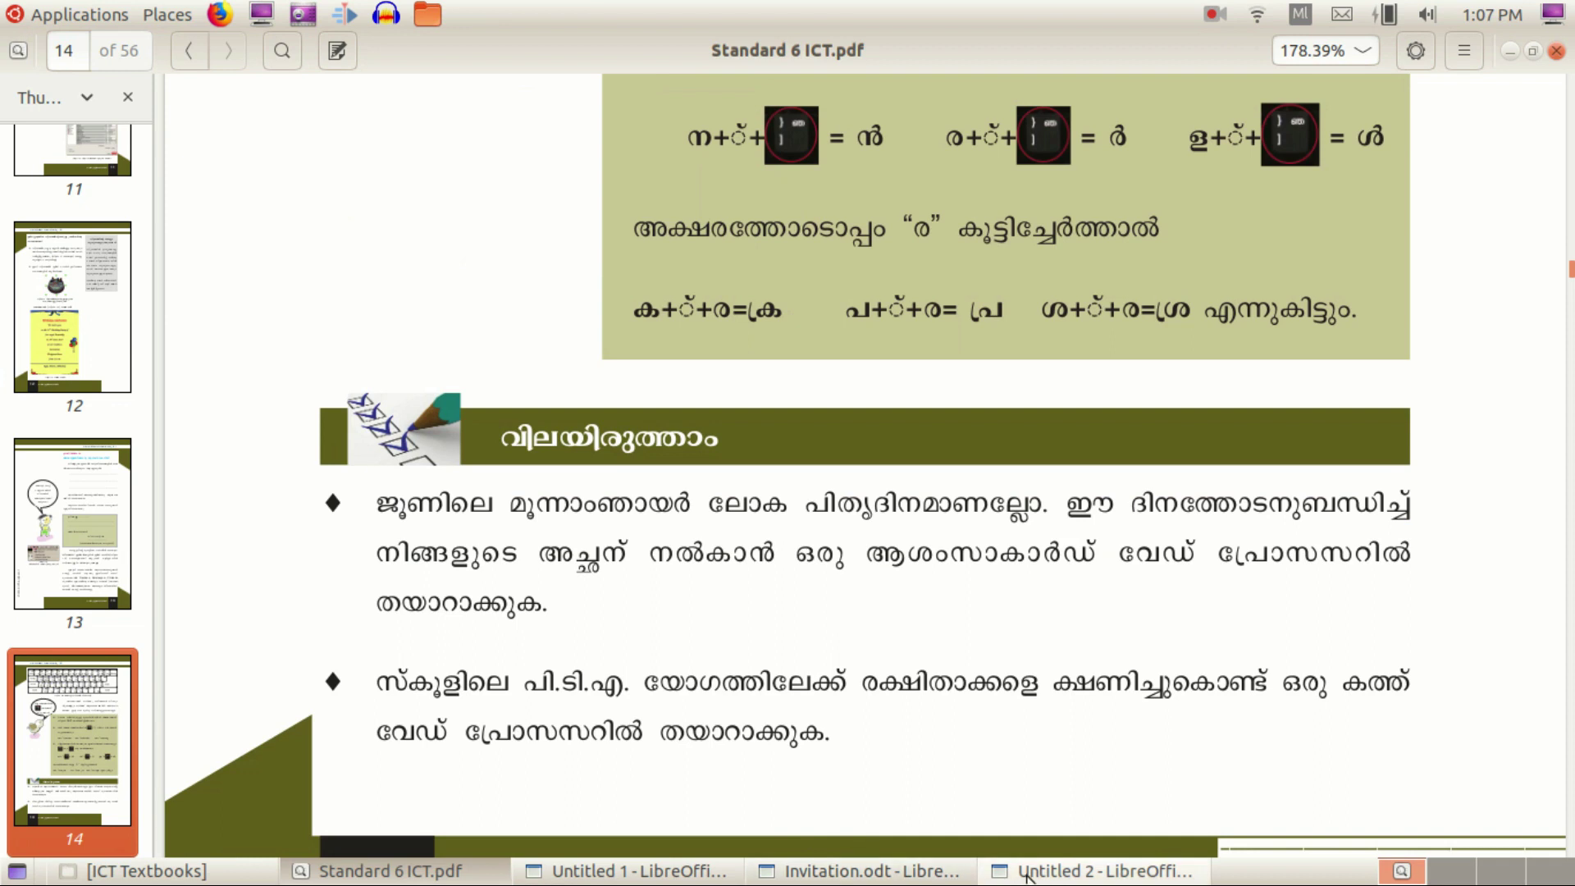
left_click(1040, 874)
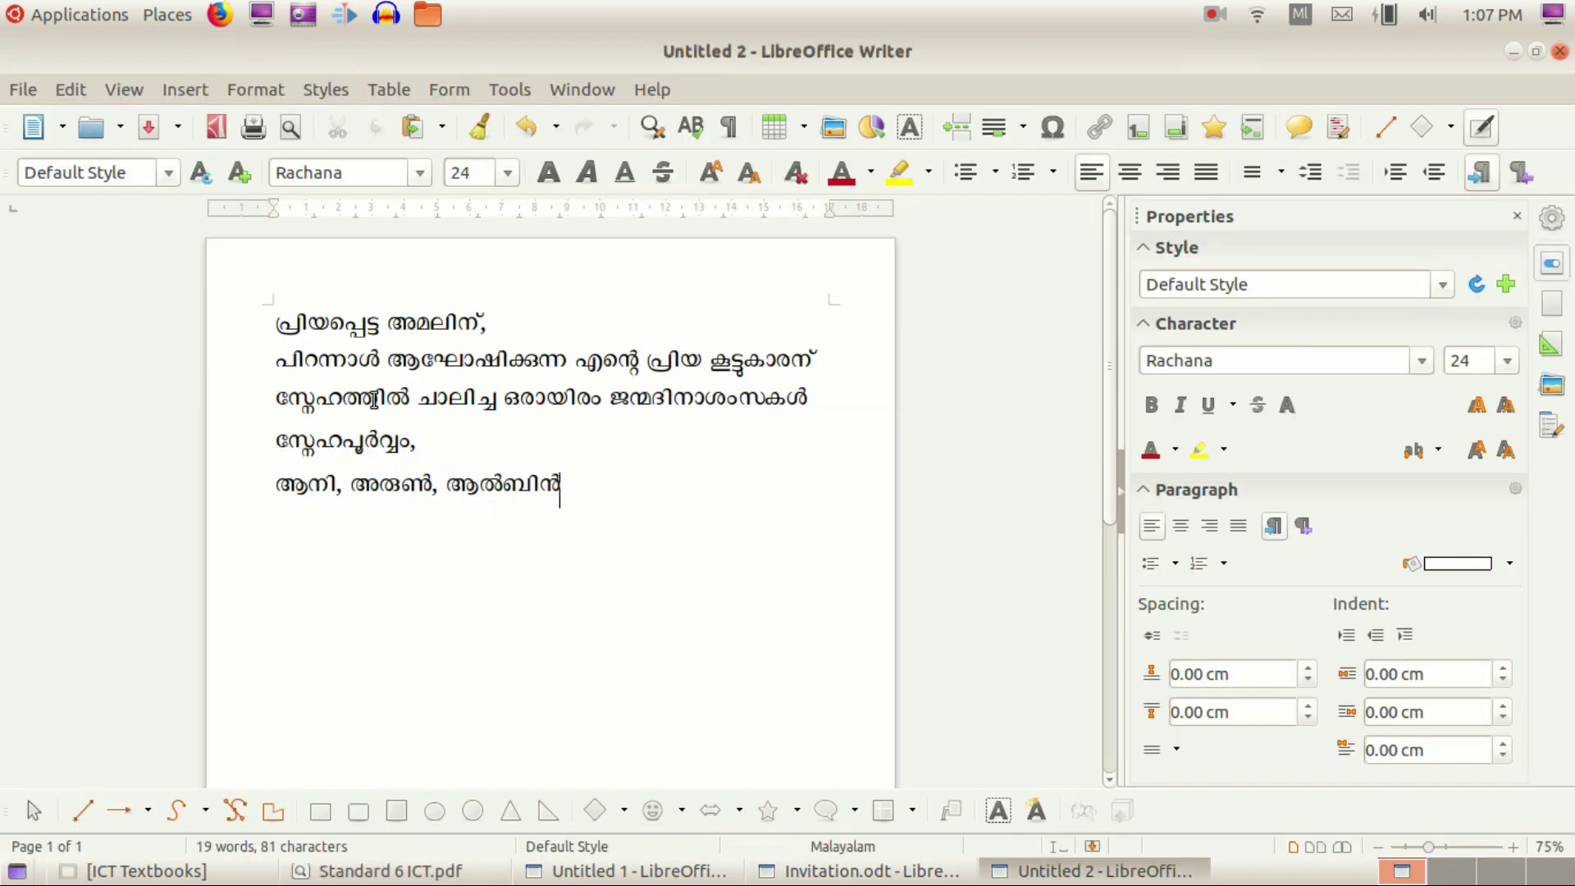
Step: Make all five greeting lines bold and set them in the Chilanka font
left_click(509, 330)
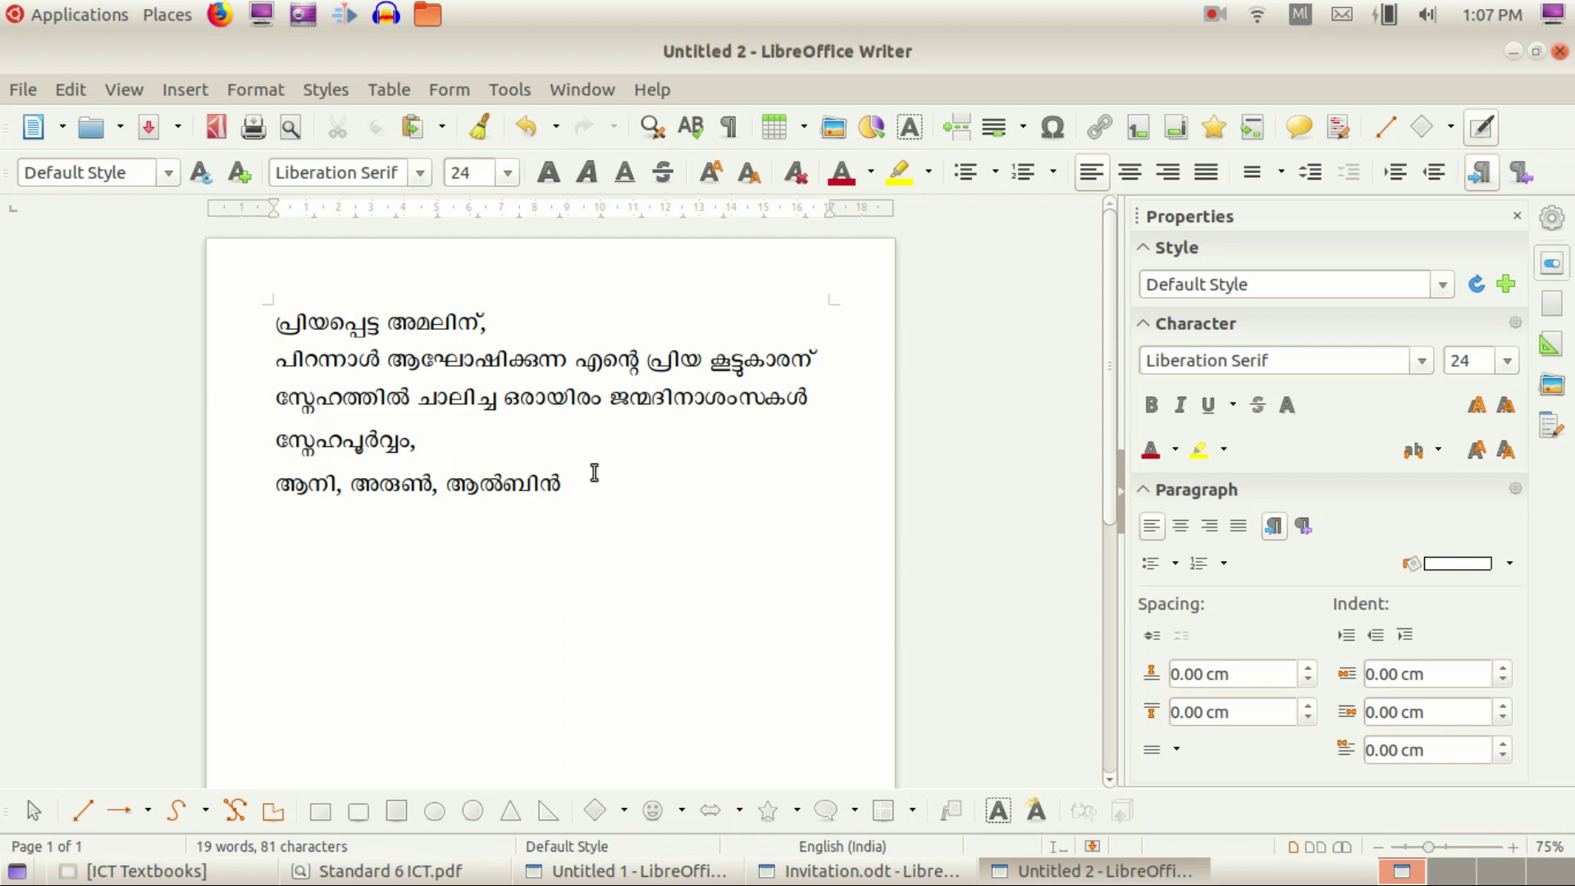
left_click_drag(561, 484, 279, 316)
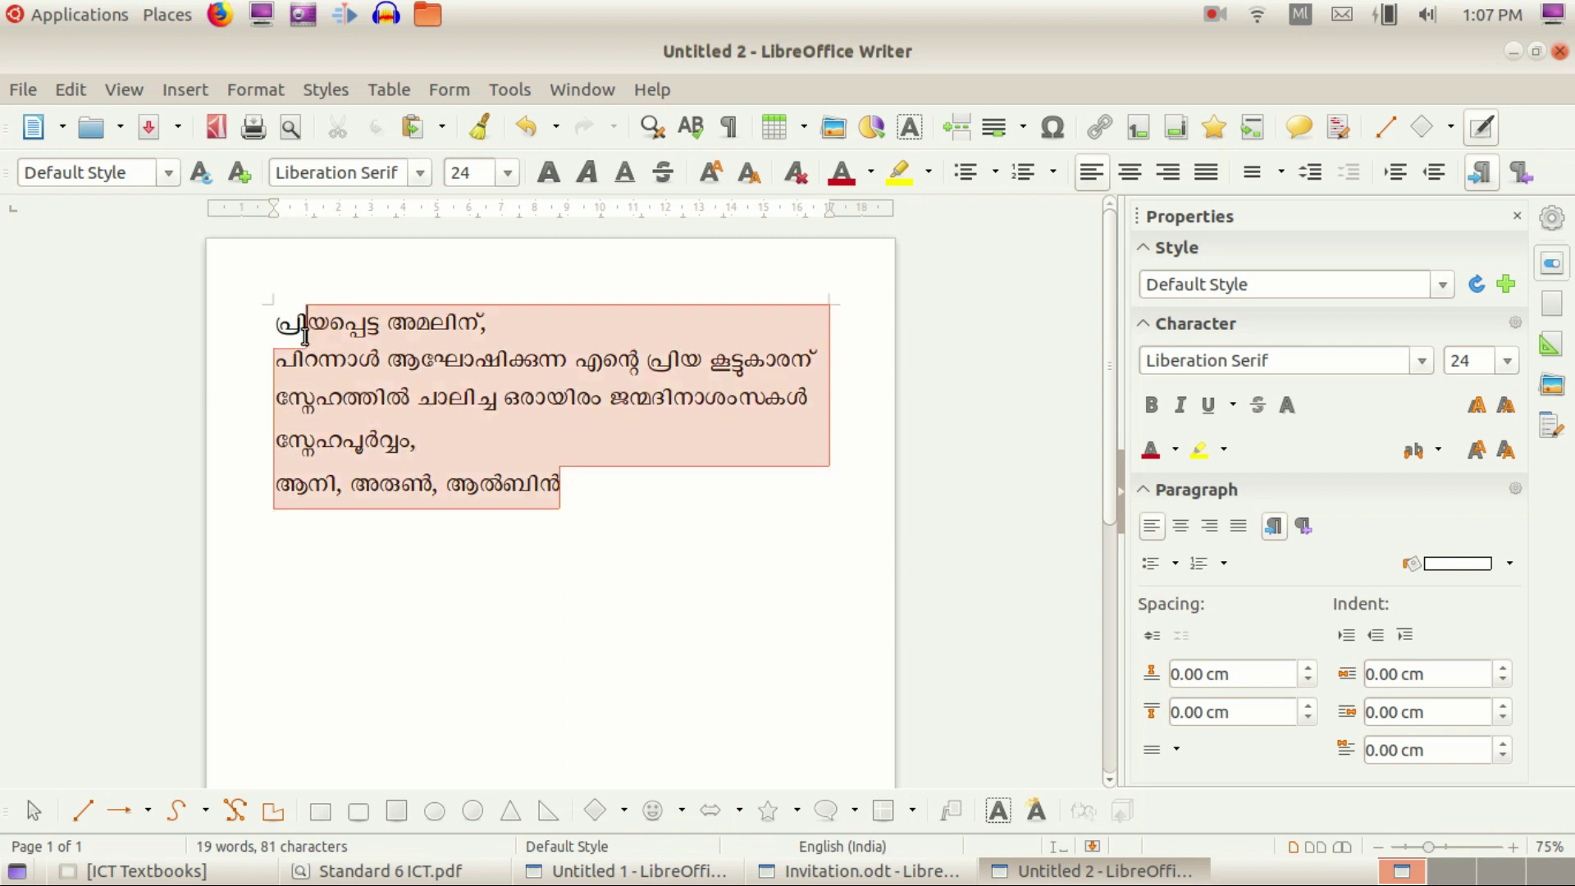
left_click(548, 184)
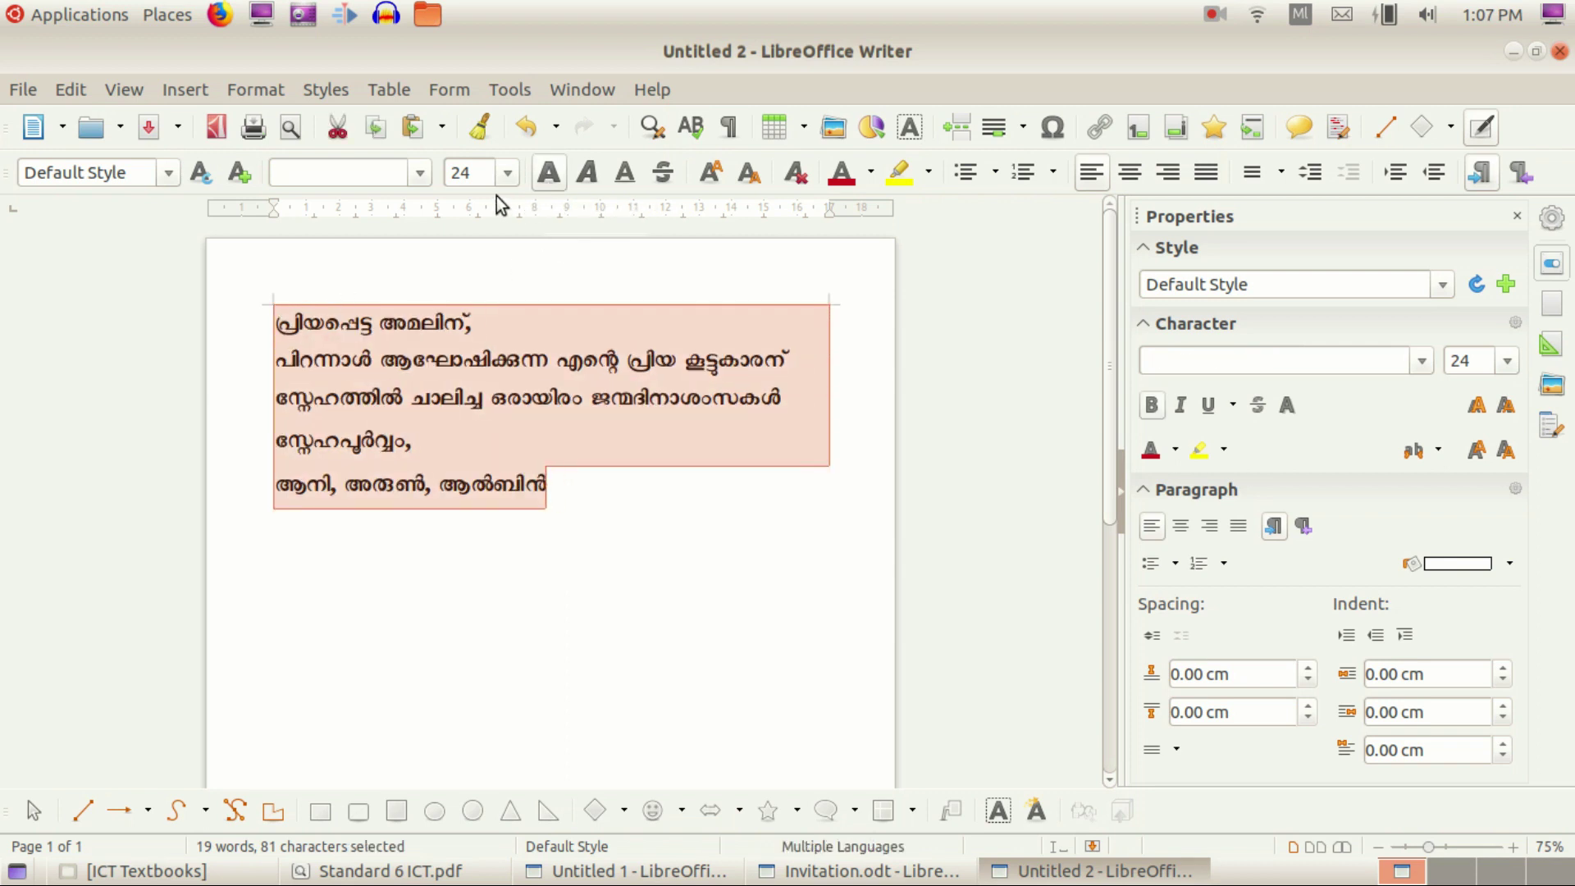
left_click(421, 173)
scroll(439, 318, "down", 5)
key("Escape")
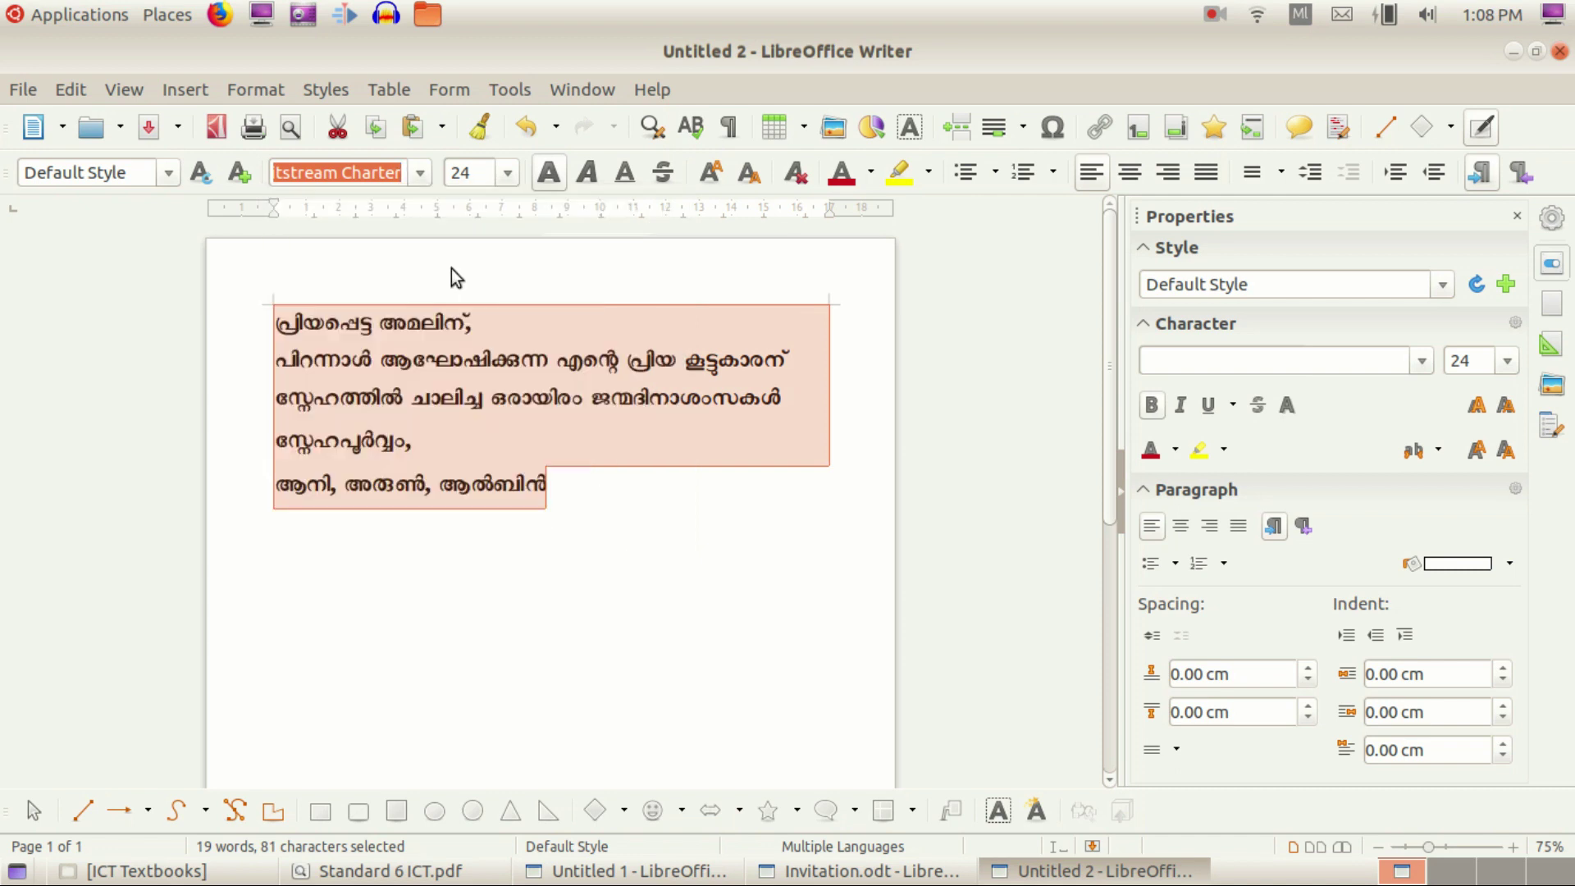
key("Escape")
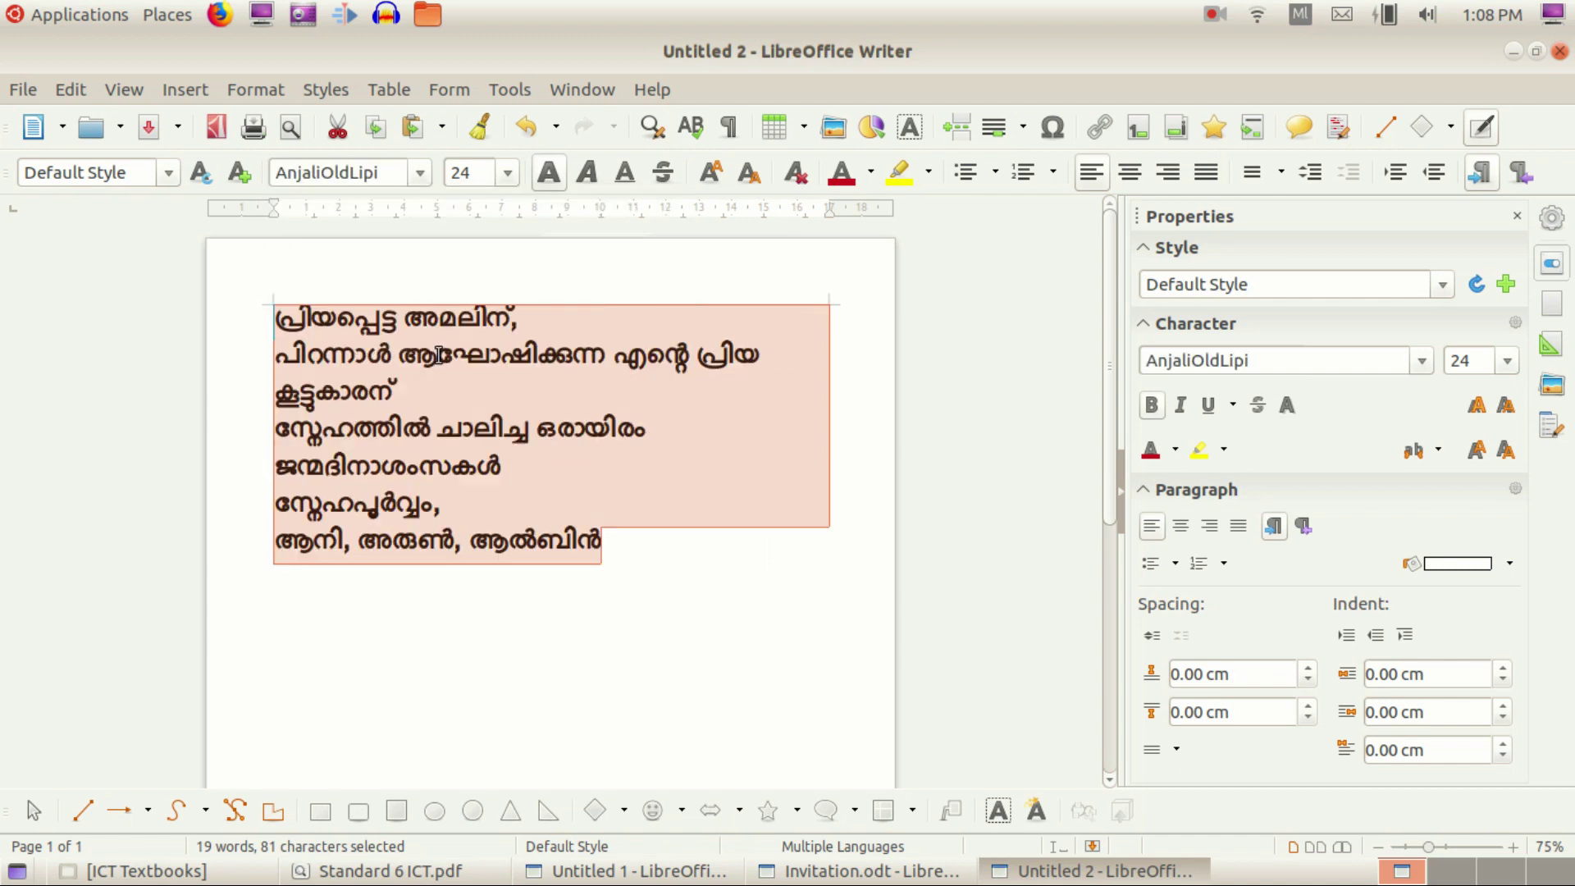
left_click(415, 177)
scroll(412, 328, "down", 5)
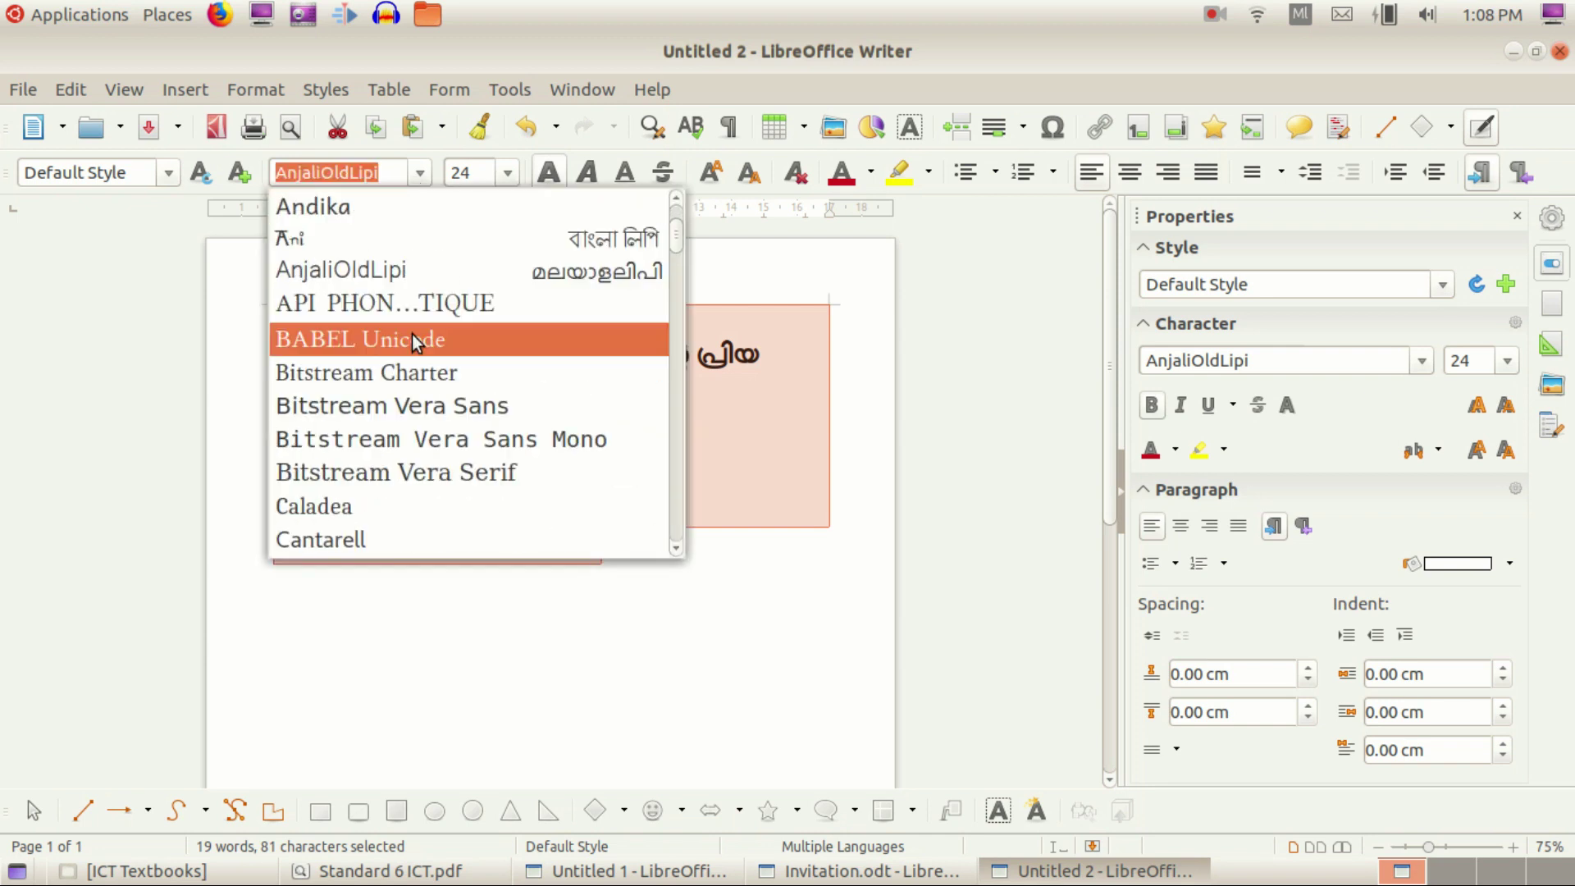
scroll(464, 303, "down", 1)
scroll(465, 312, "down", 2)
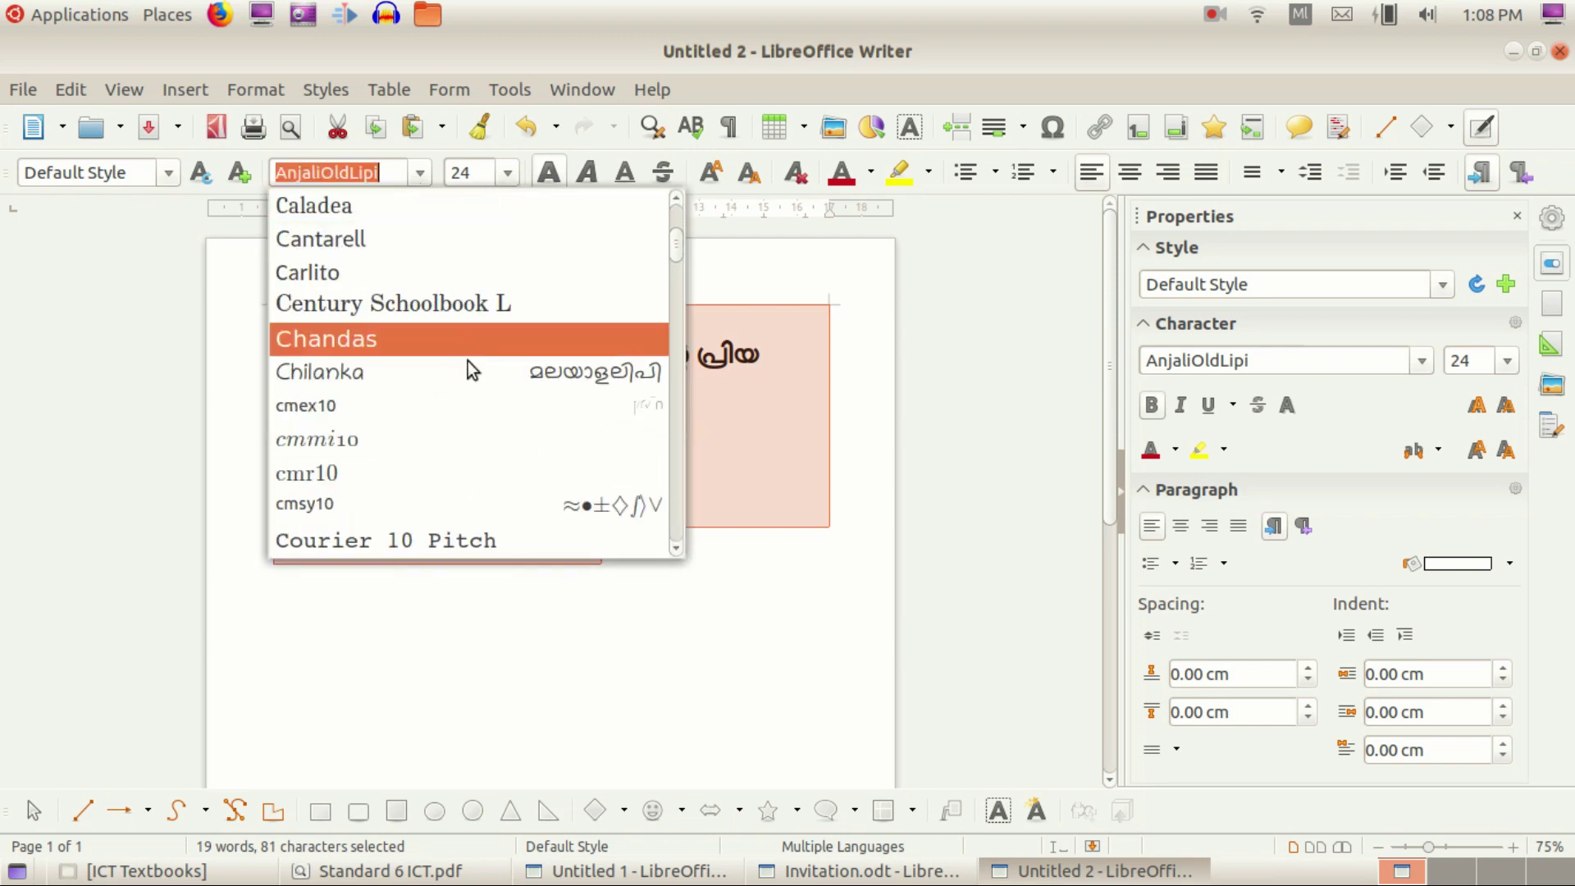
left_click(465, 369)
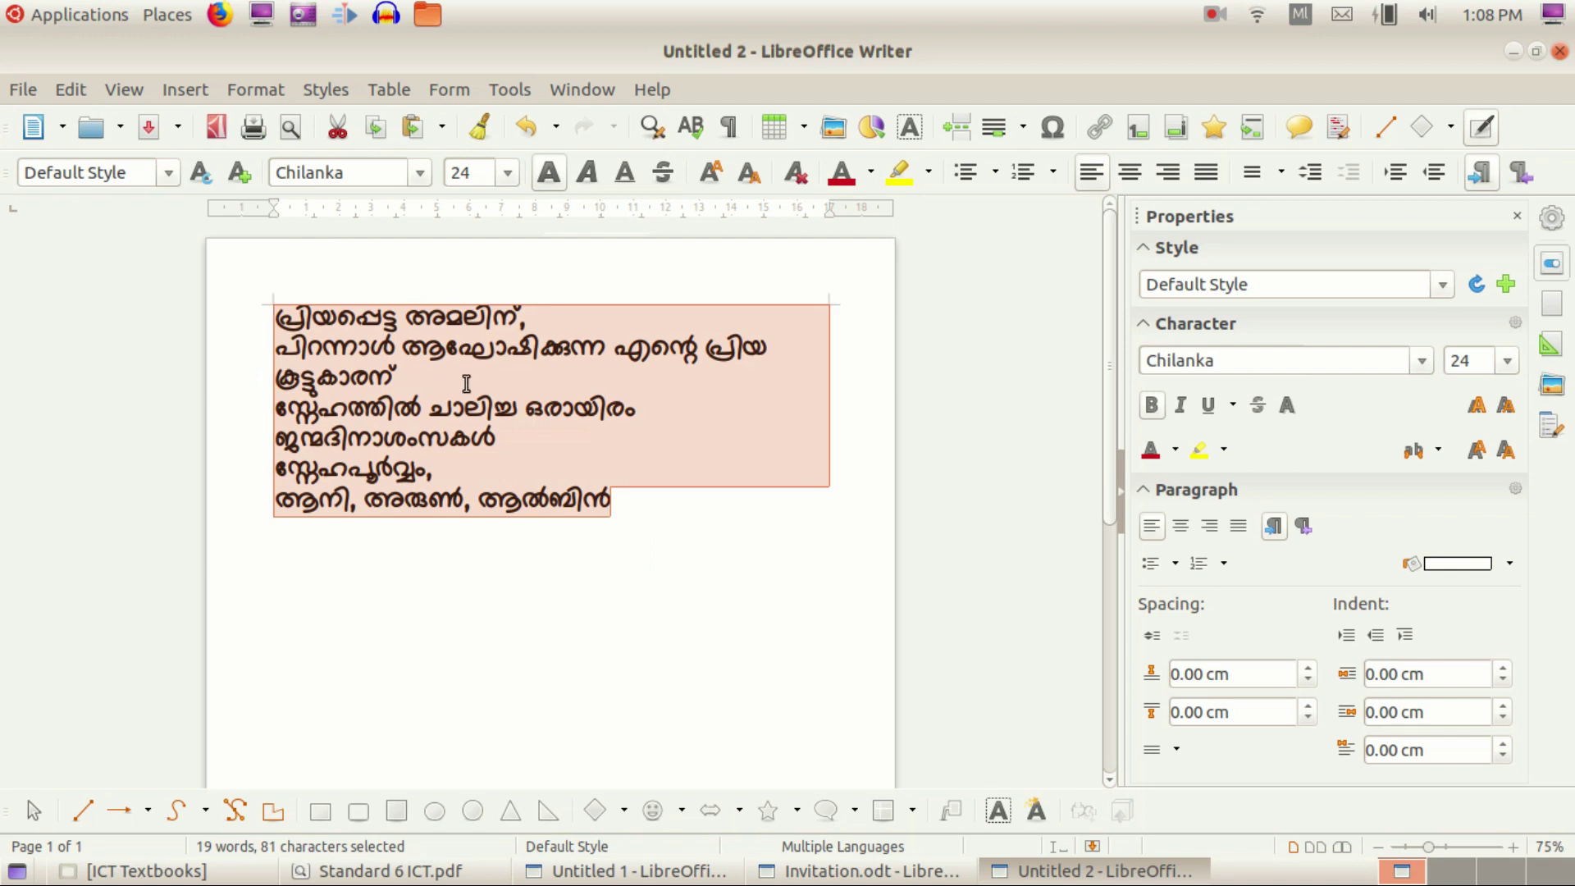
Step: Join the wishes line up, end it with '..', and add a blank line after
left_click(343, 406)
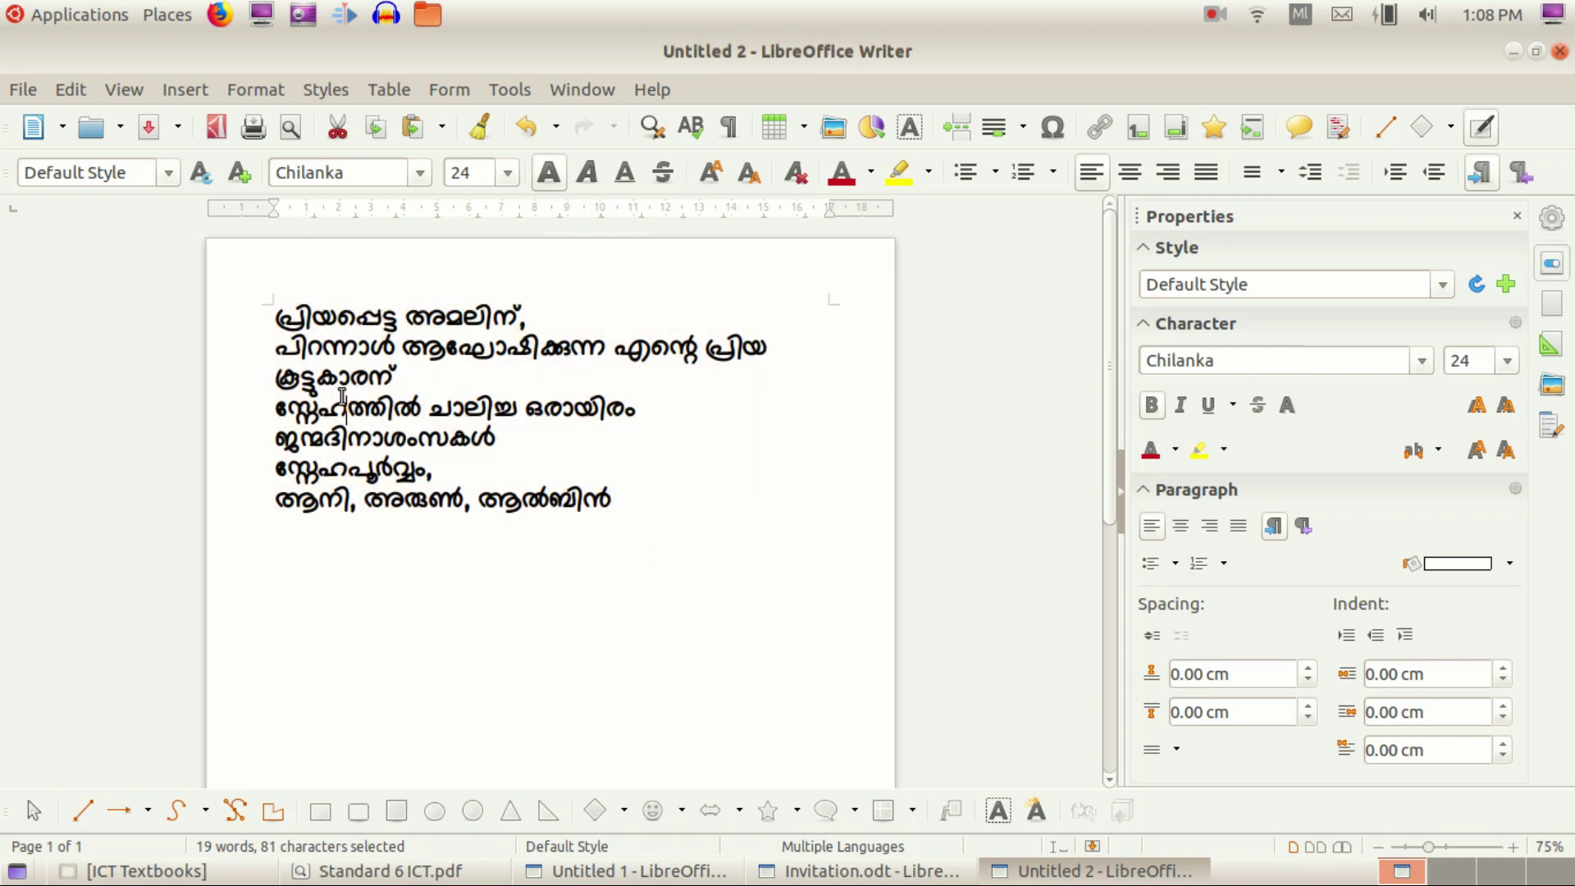
left_click(275, 409)
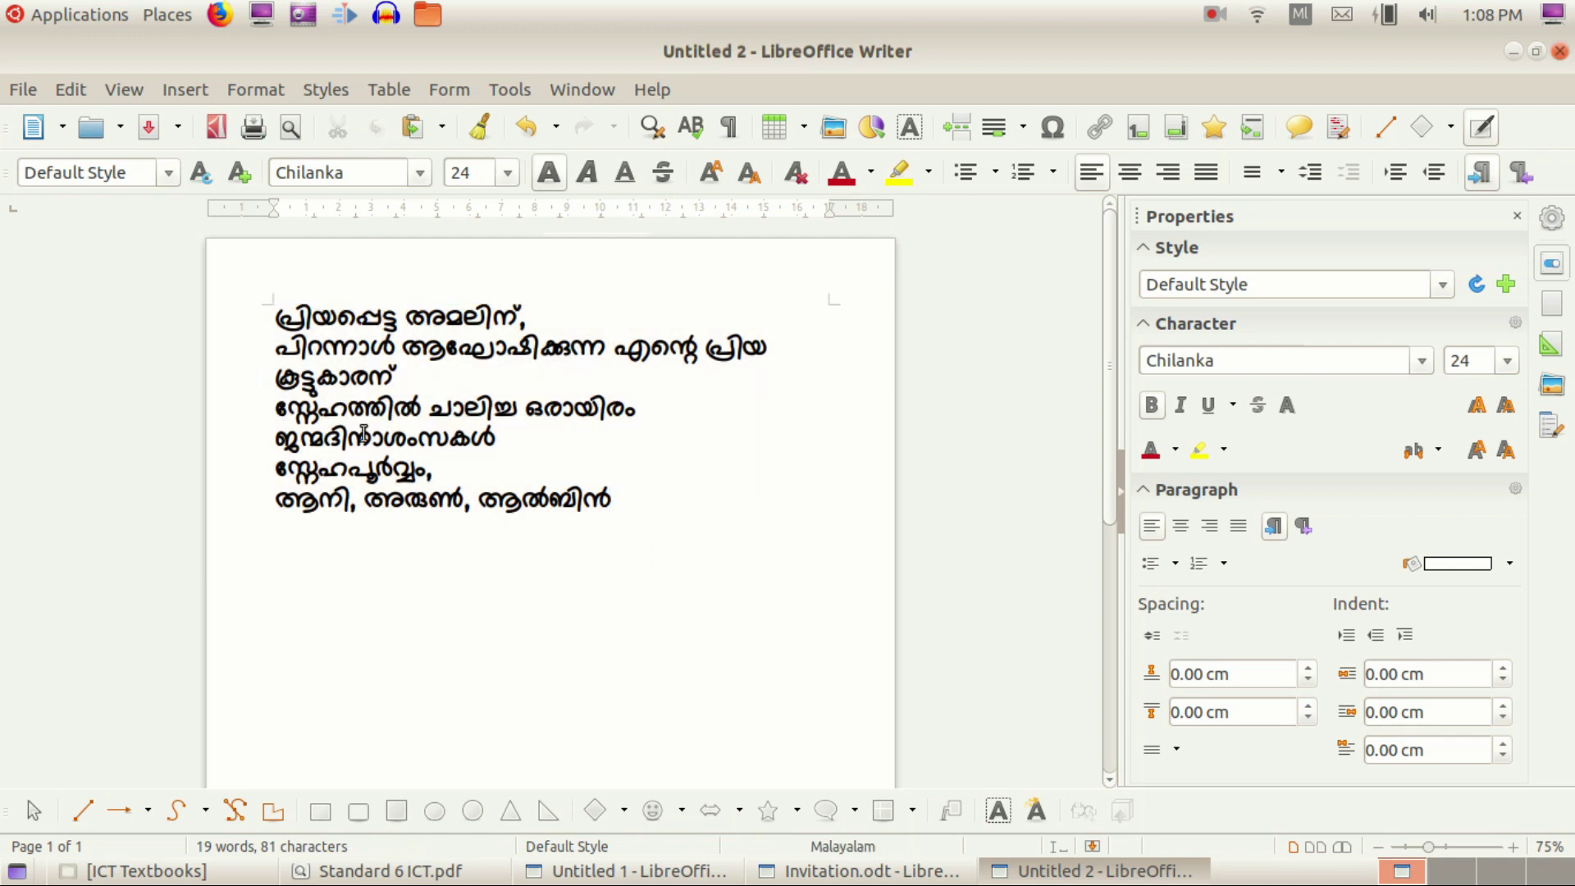
key("BackSpace")
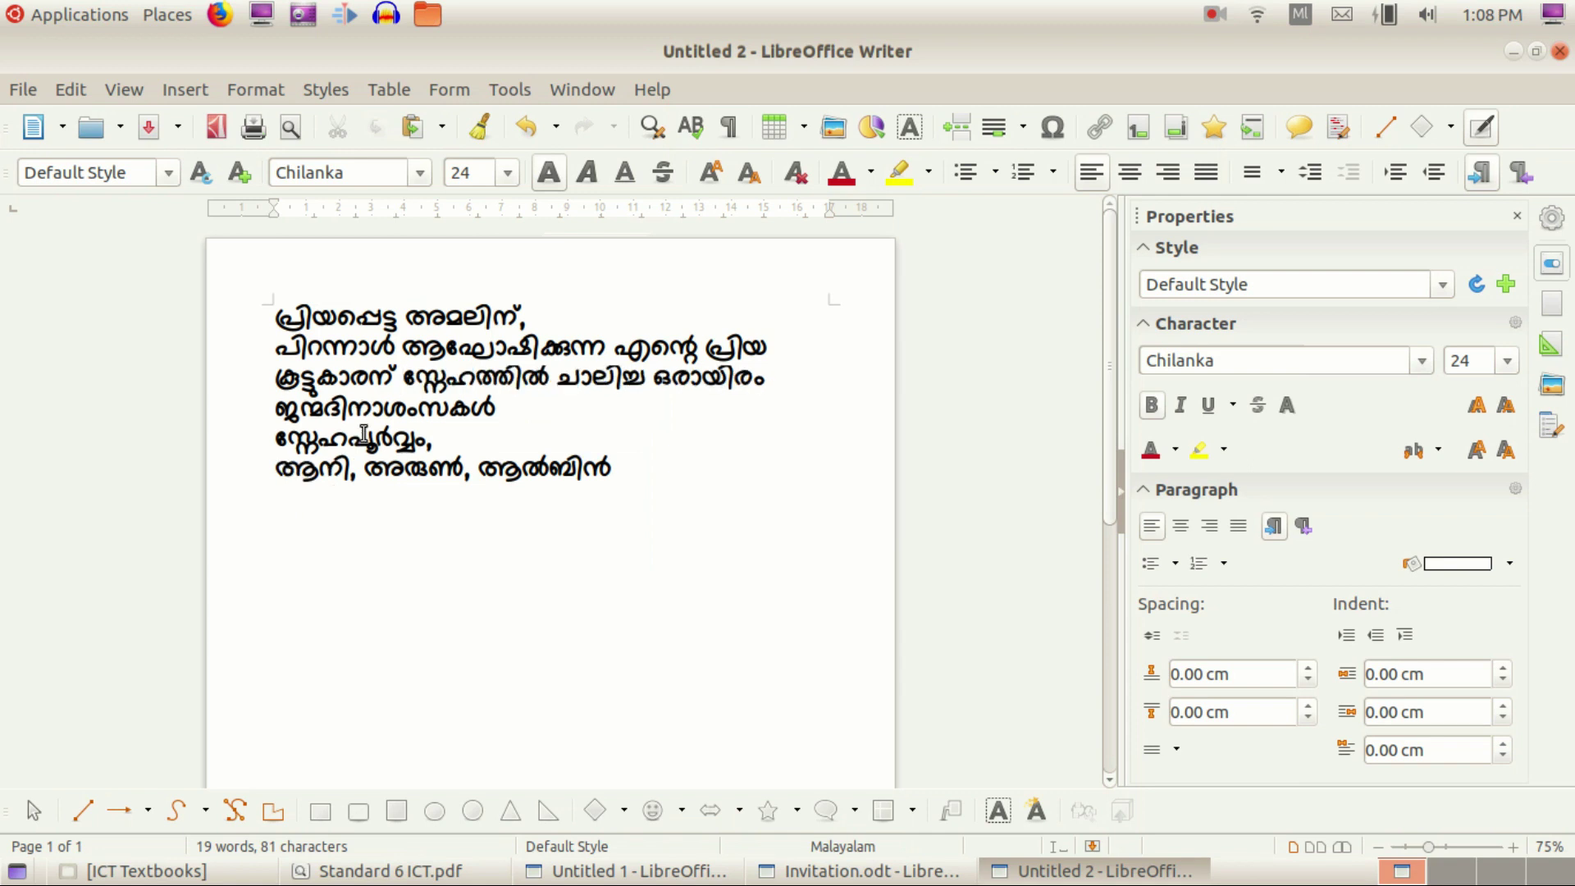
left_click(496, 417)
type("...")
key("Return")
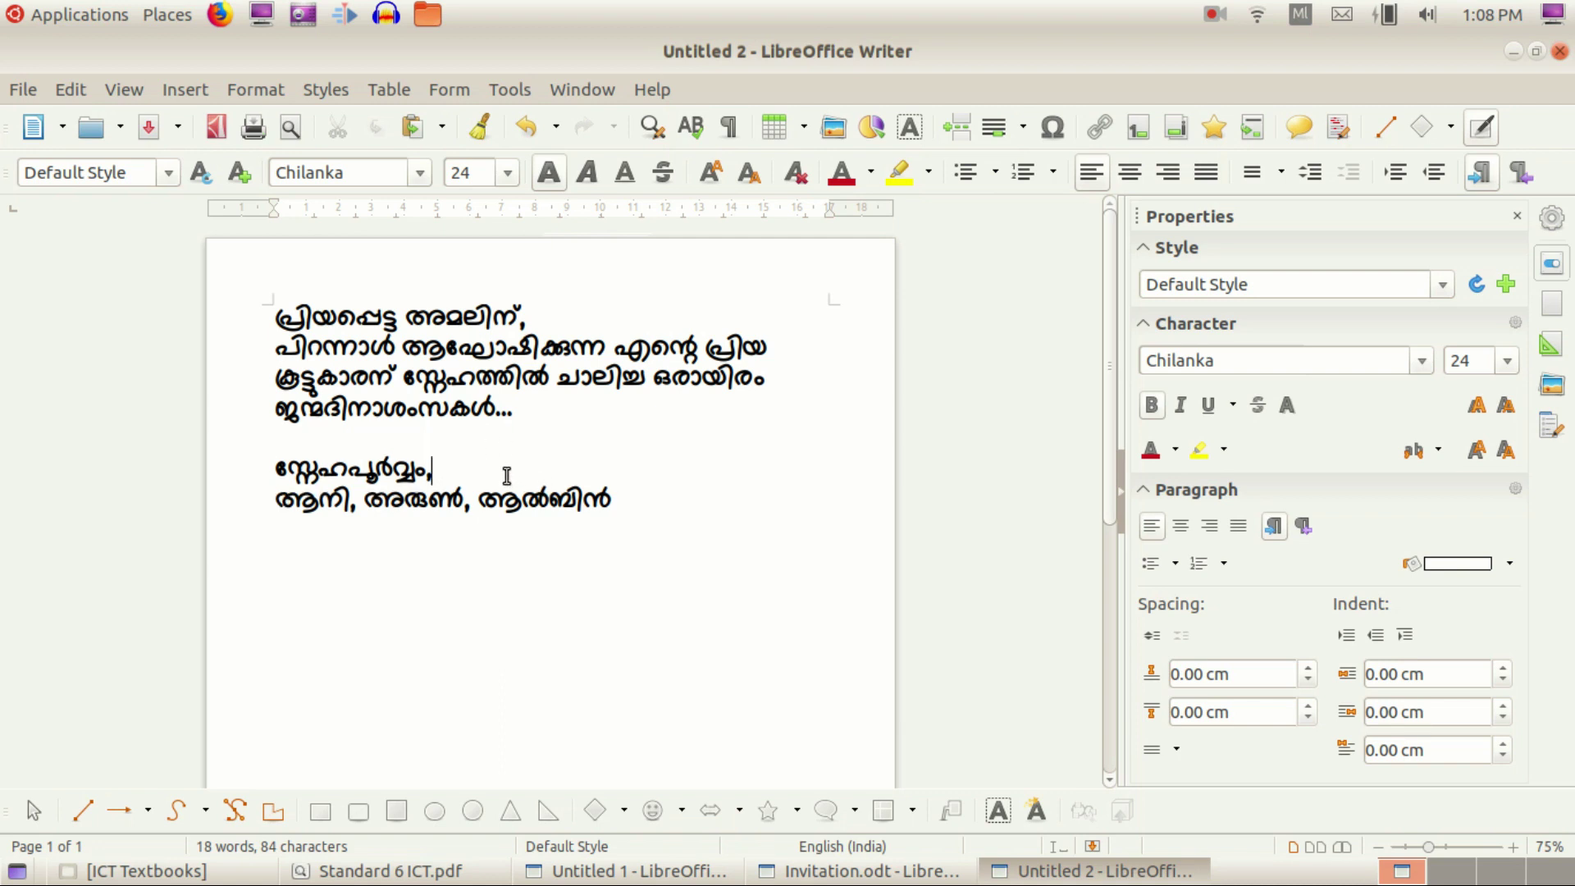
left_click(624, 501)
left_click_drag(447, 475, 263, 469)
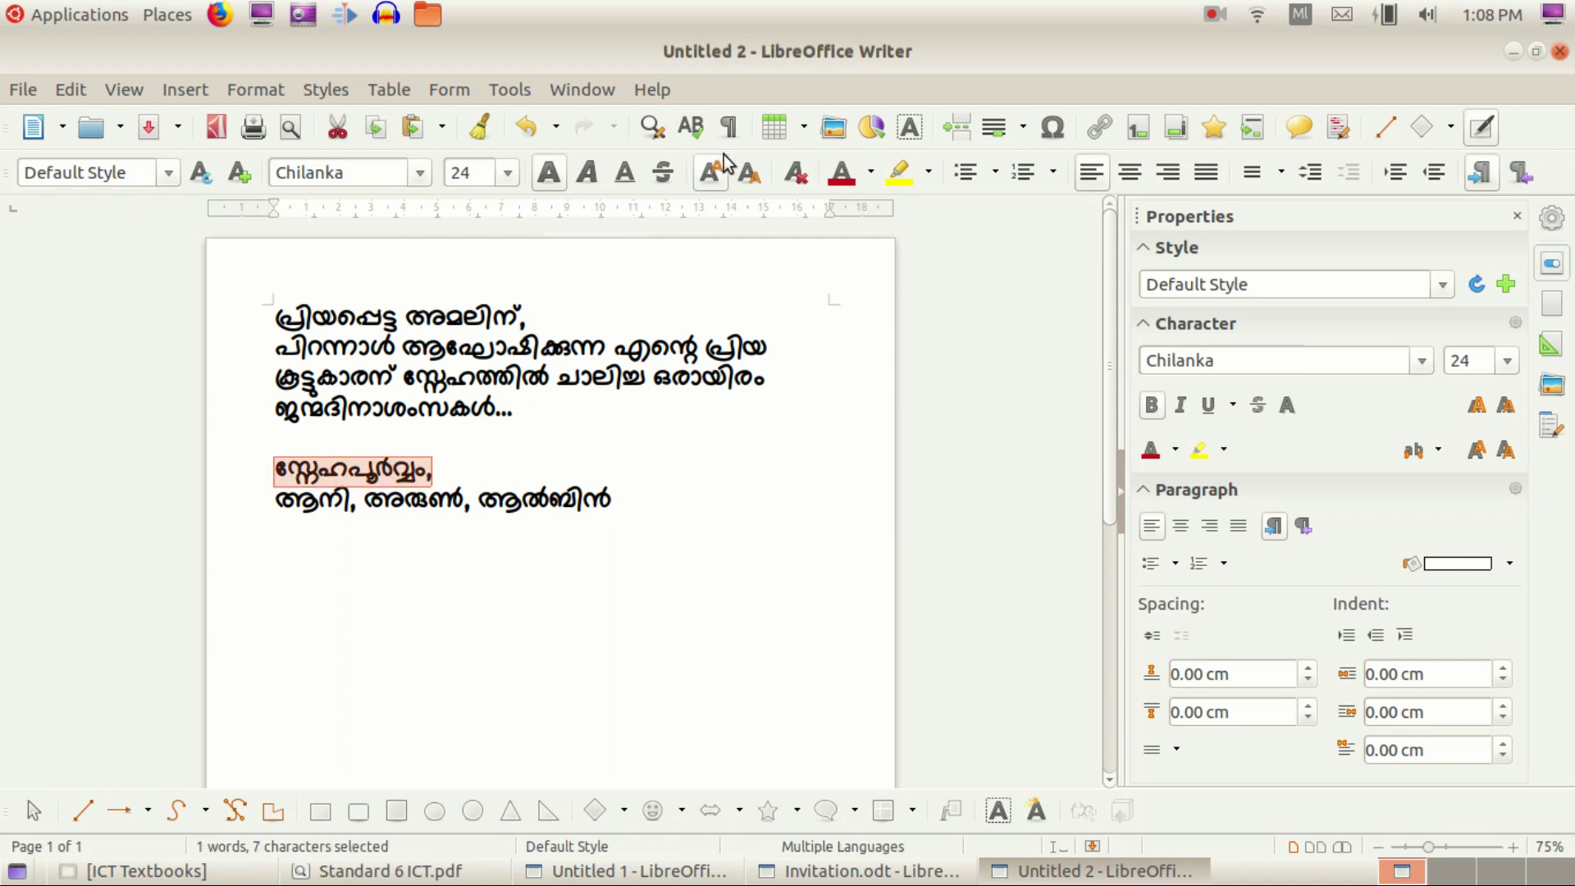
left_click(594, 176)
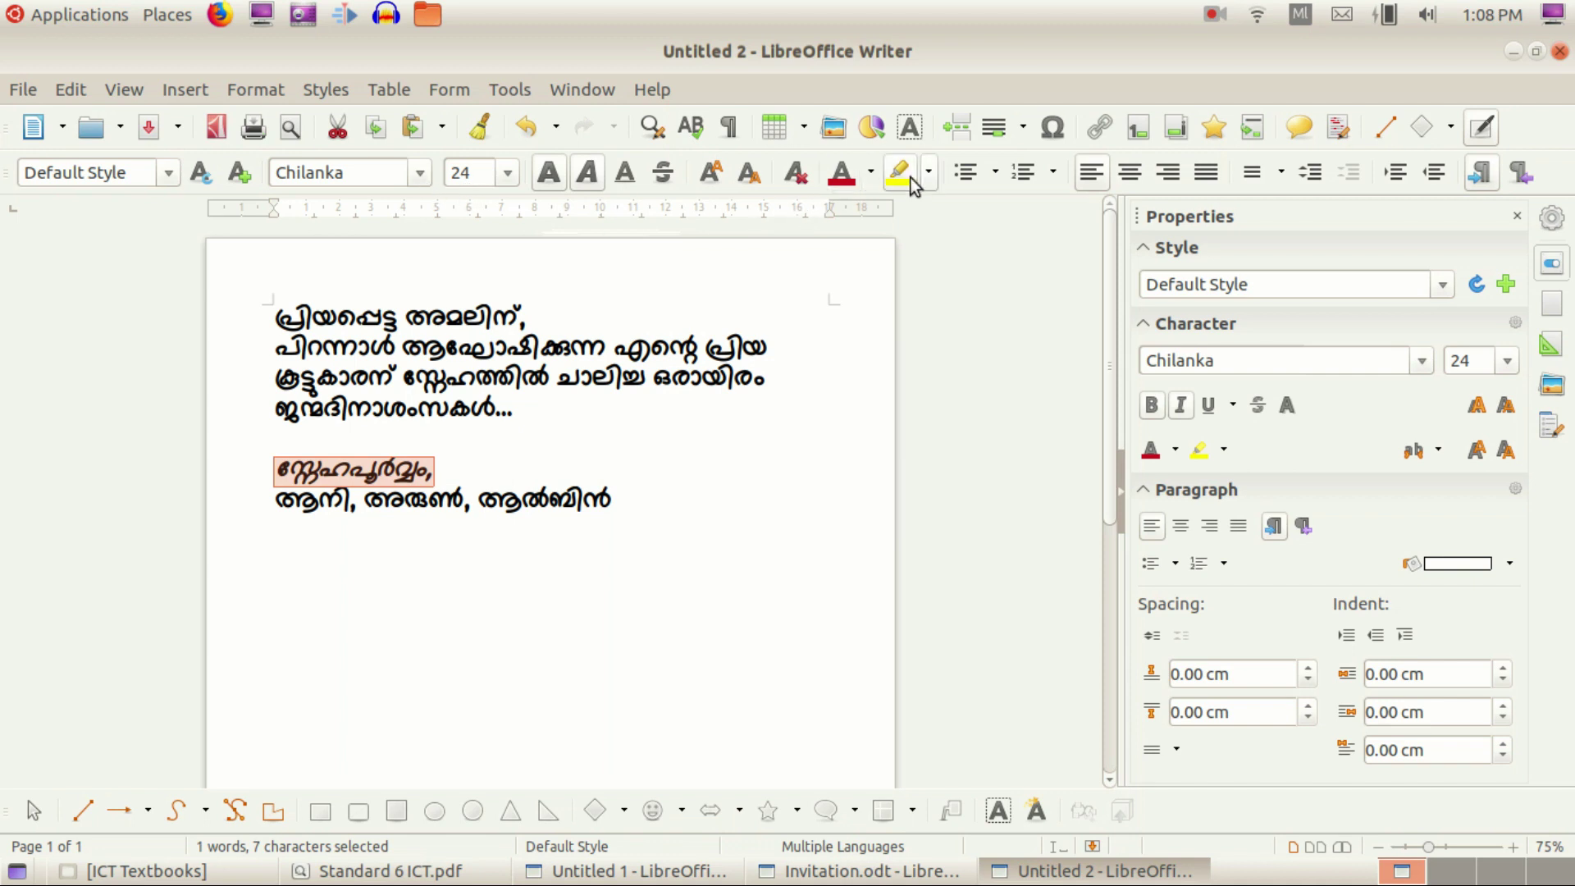
left_click(872, 175)
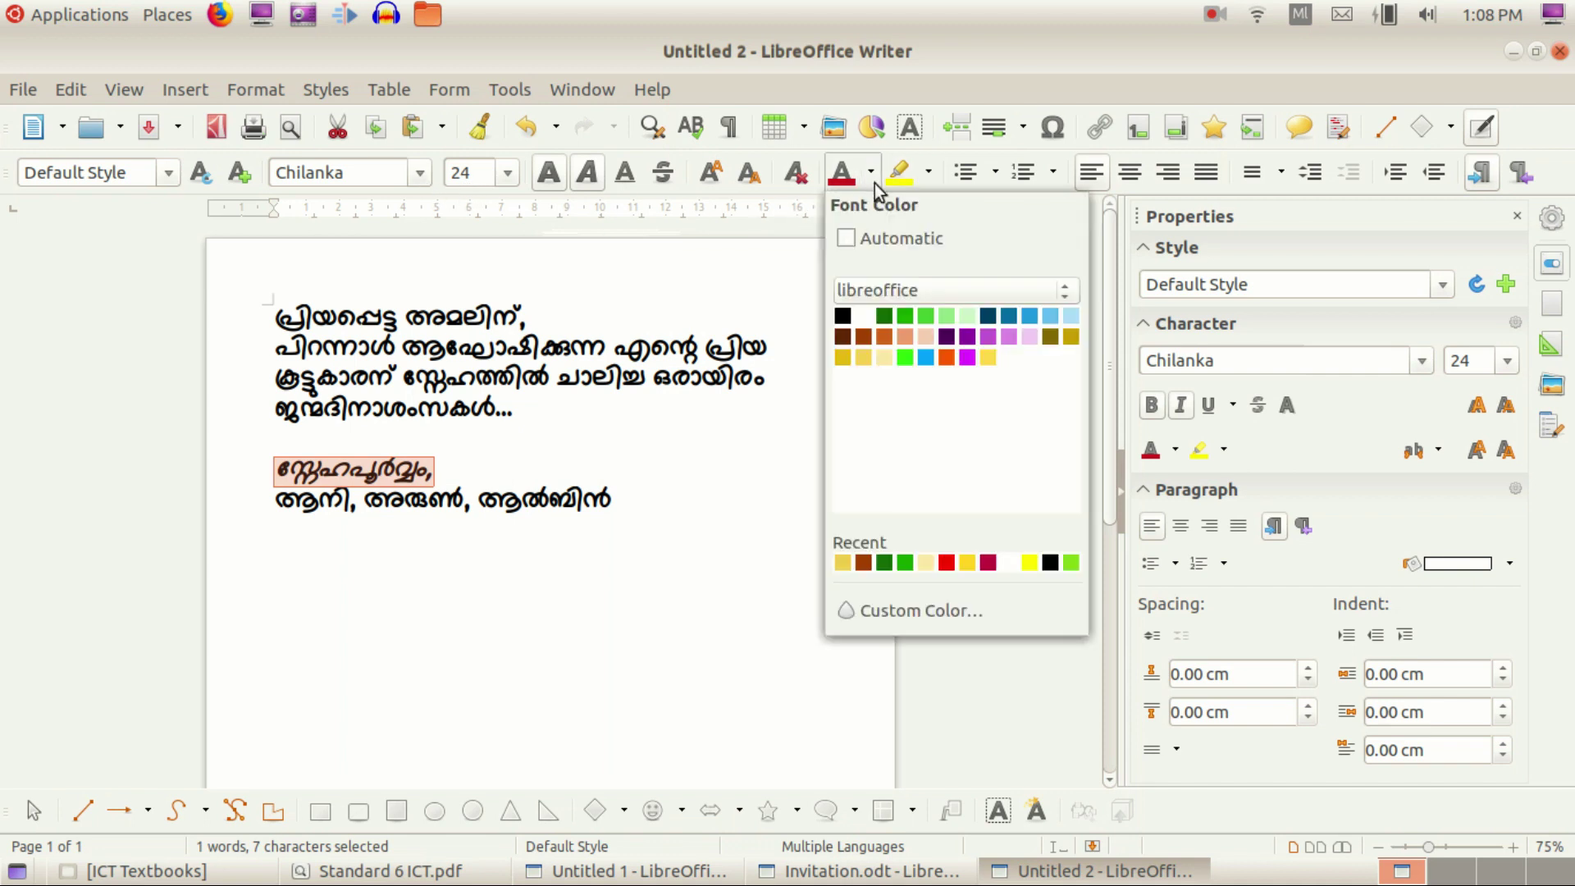
left_click(862, 360)
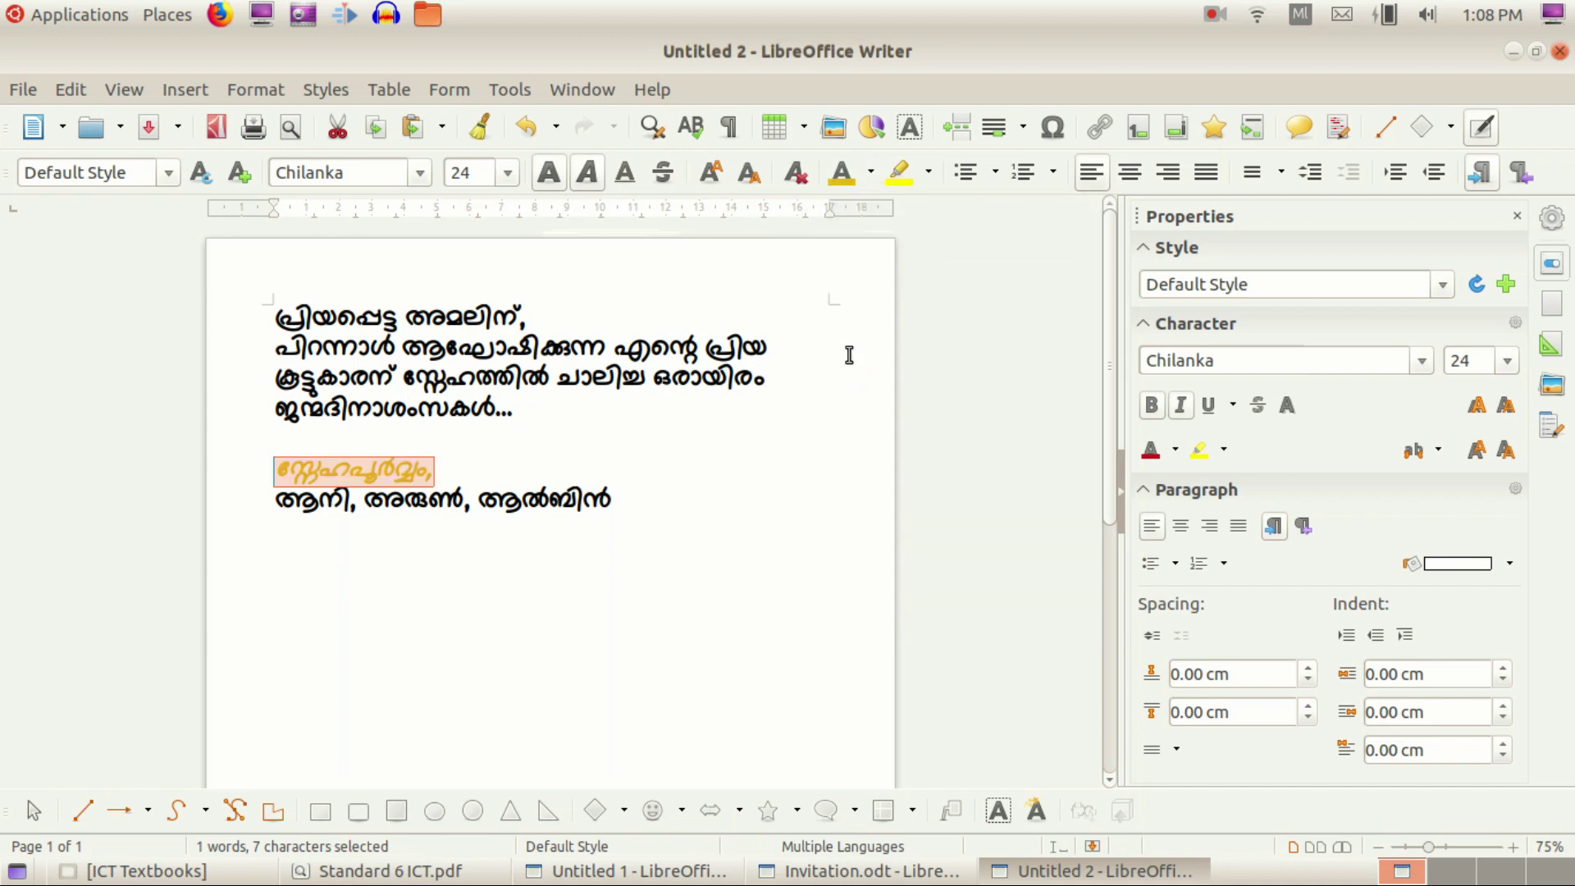
left_click(869, 175)
left_click(920, 356)
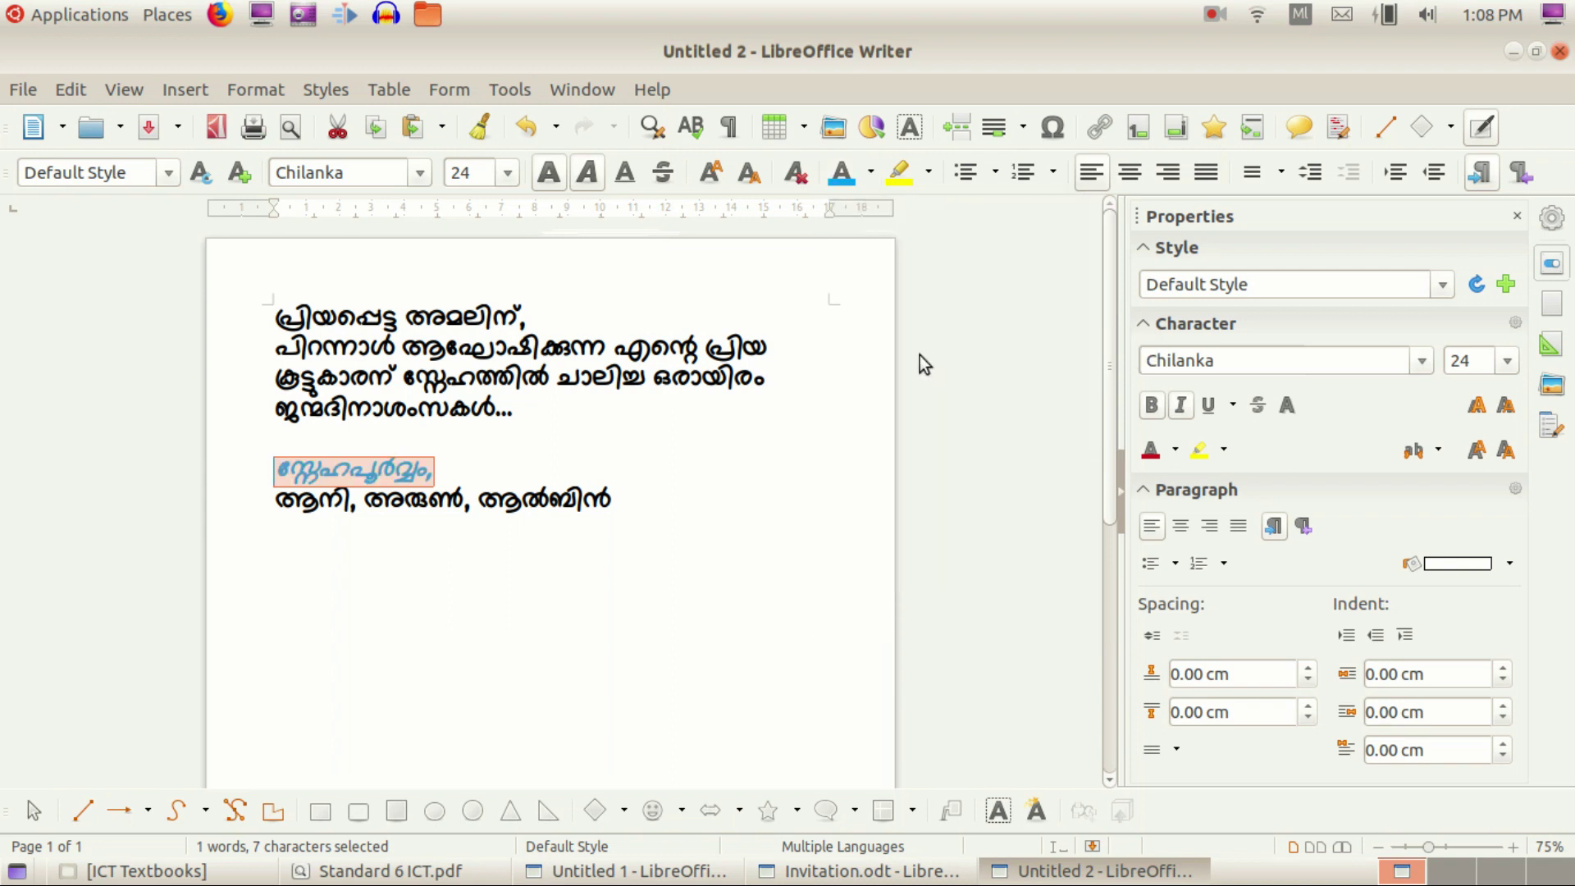
left_click(616, 468)
left_click_drag(632, 503, 278, 504)
left_click(872, 174)
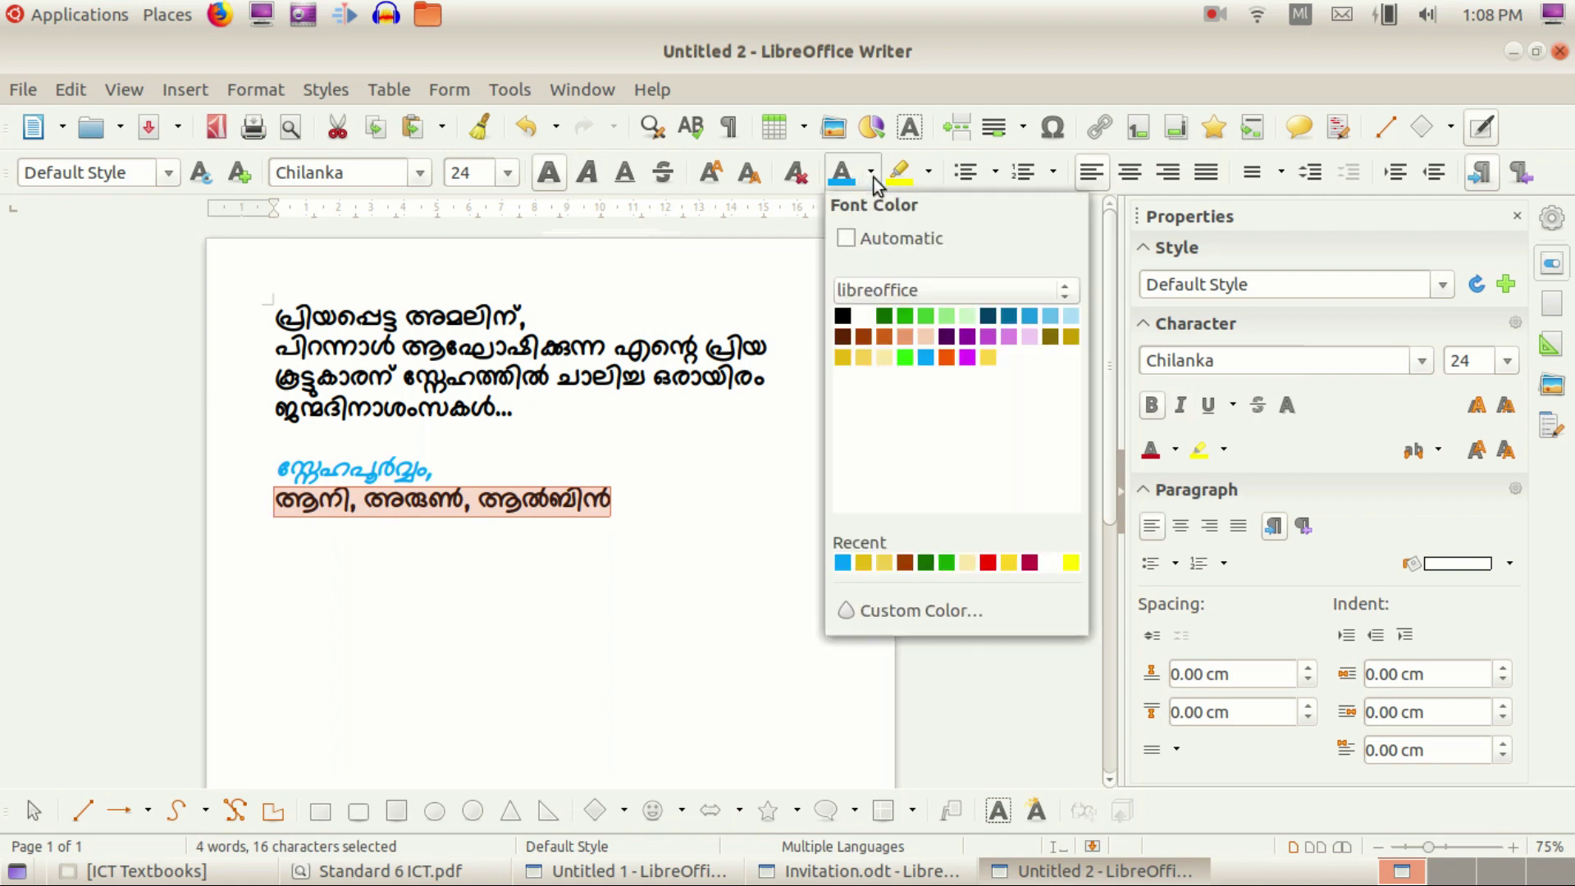
left_click(967, 357)
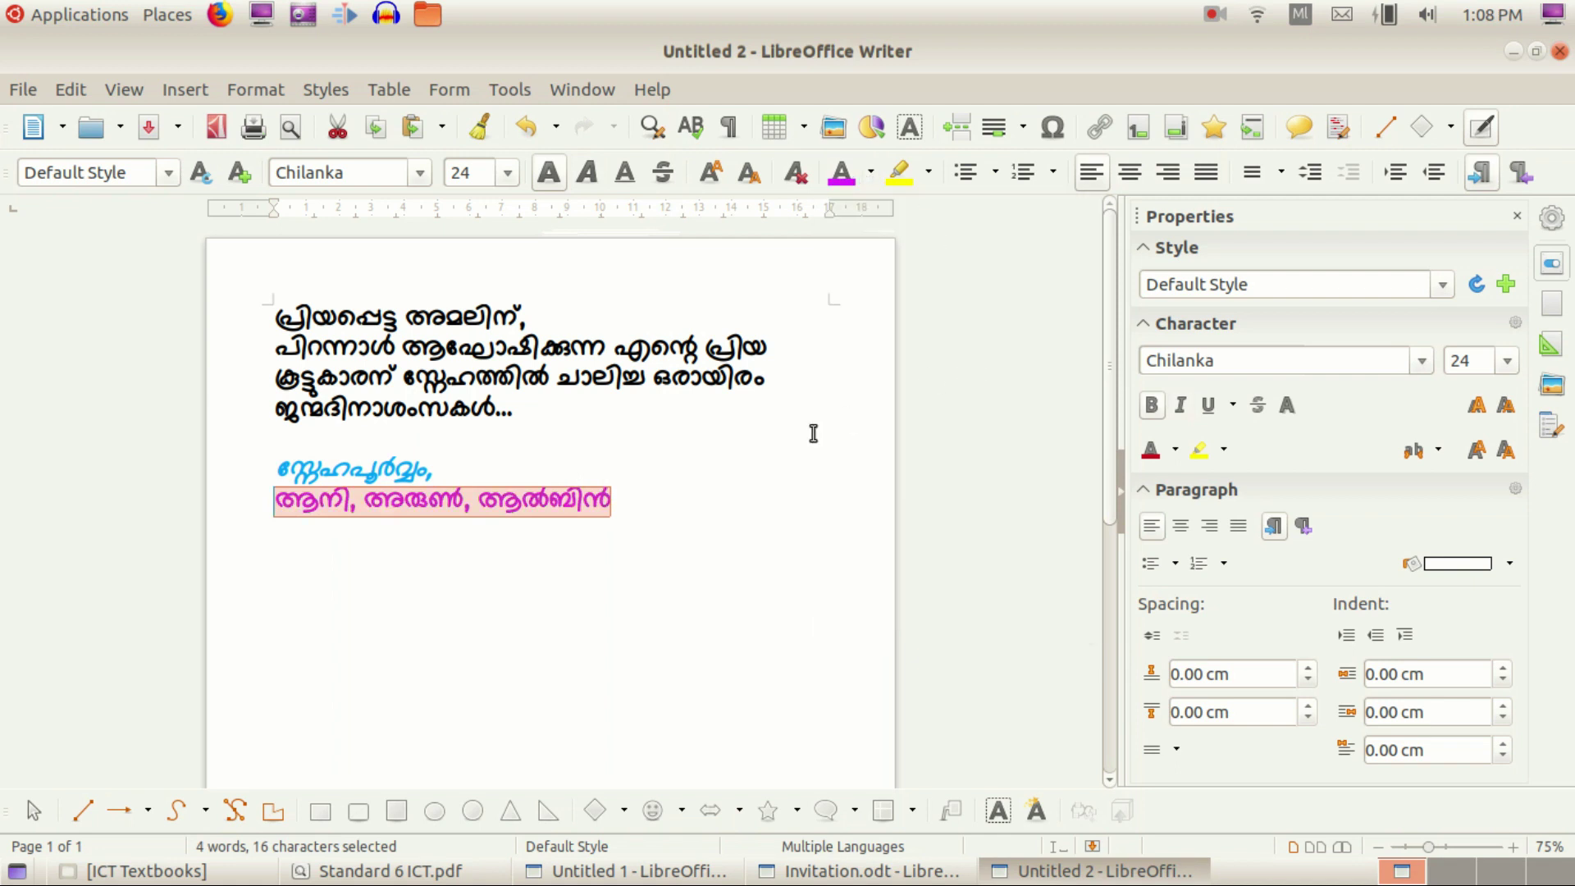
left_click(664, 450)
left_click_drag(532, 319, 172, 305)
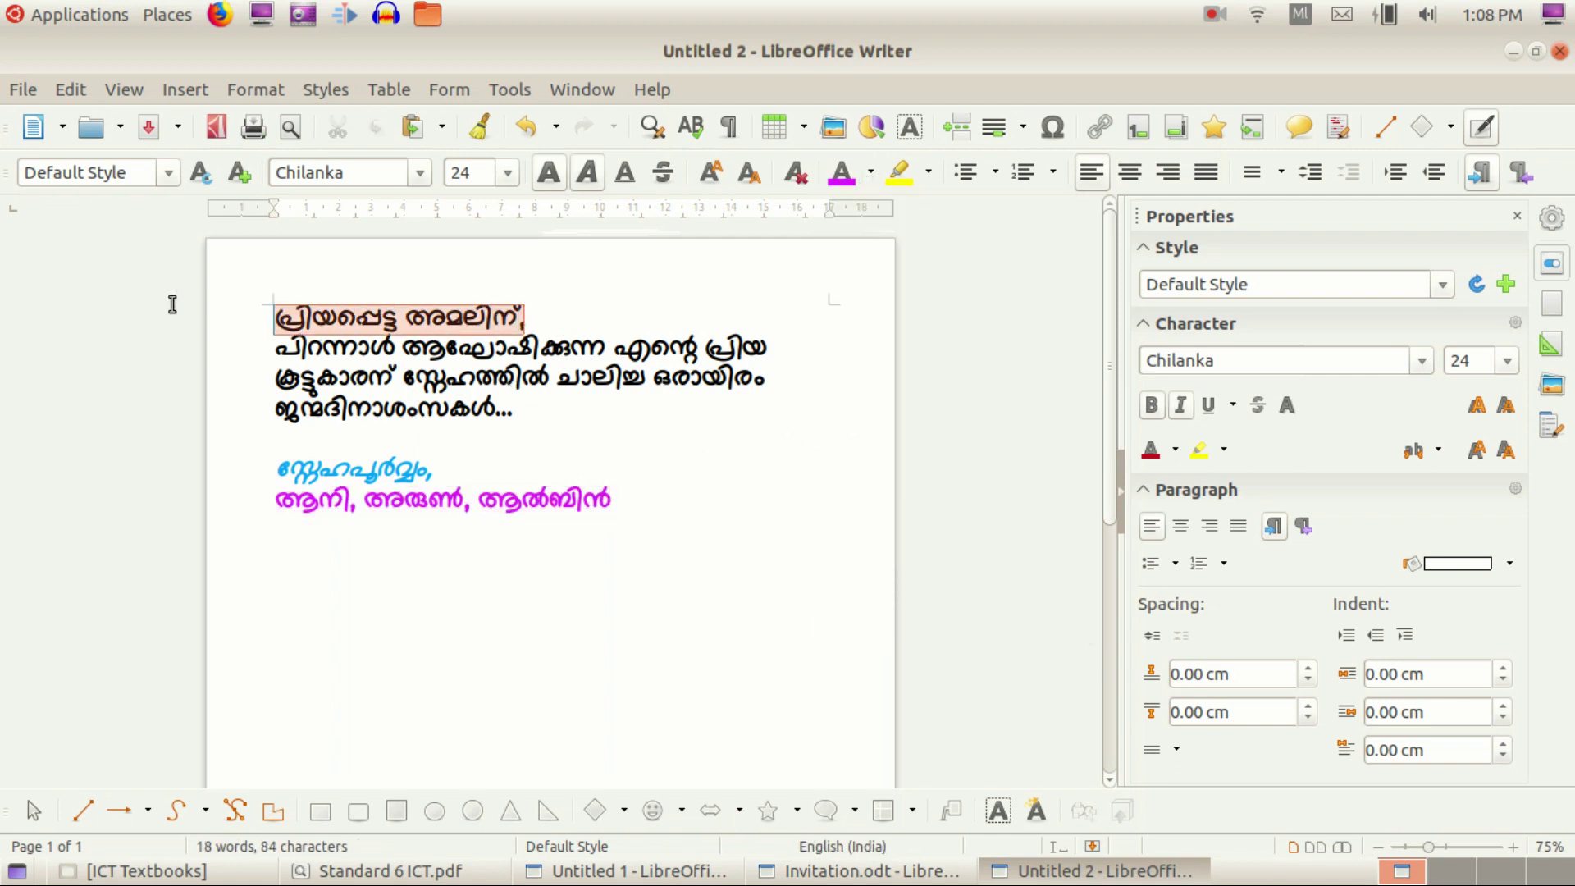
left_click(871, 174)
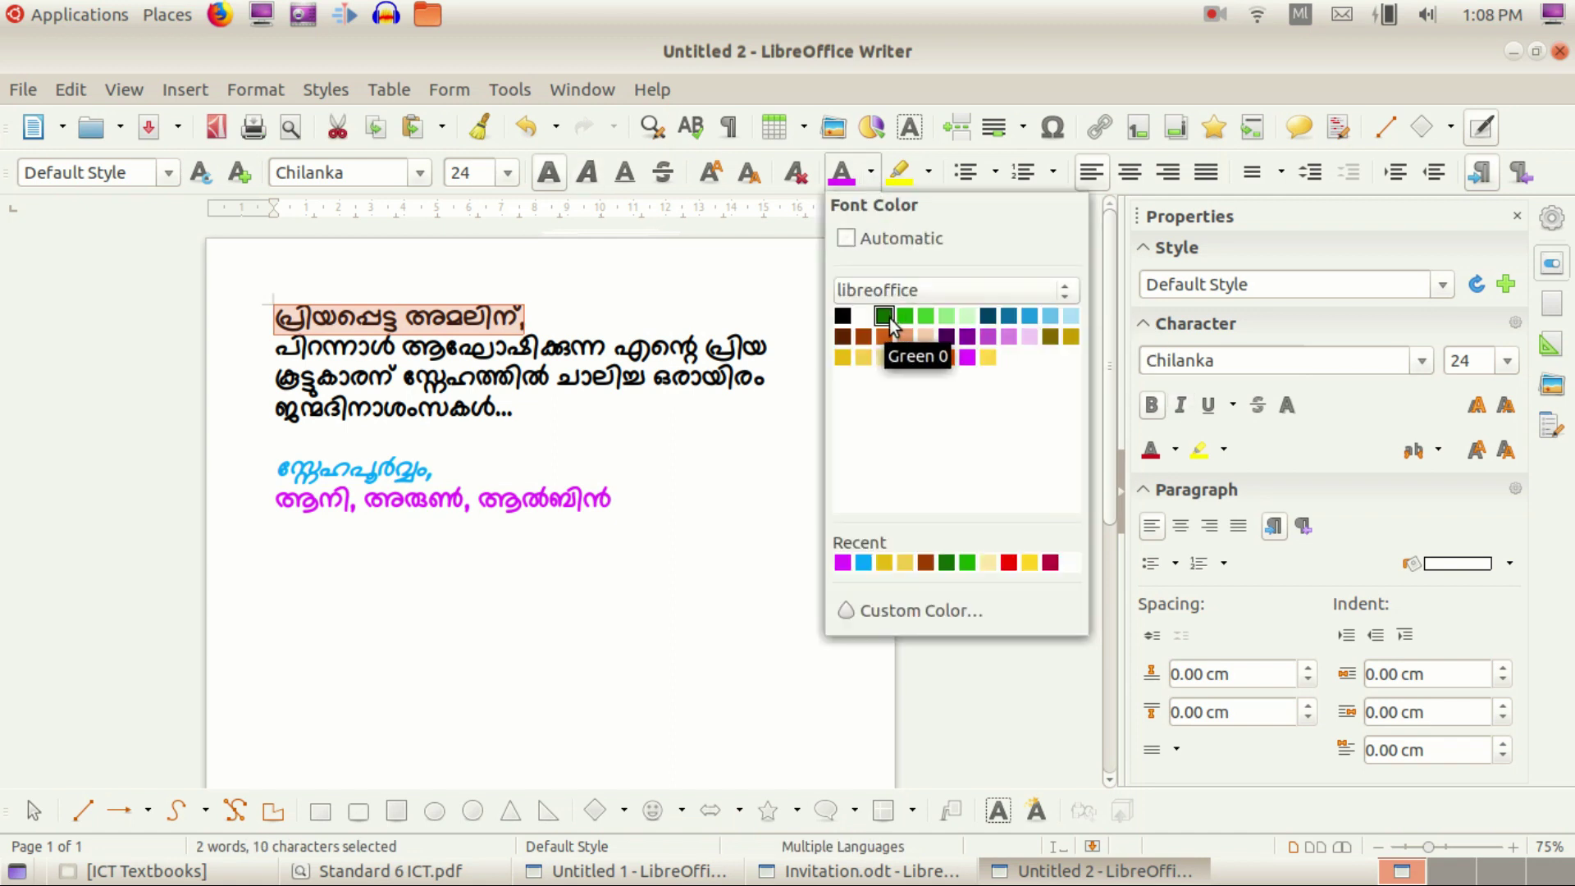
left_click(885, 317)
left_click(484, 358)
left_click_drag(277, 348, 555, 411)
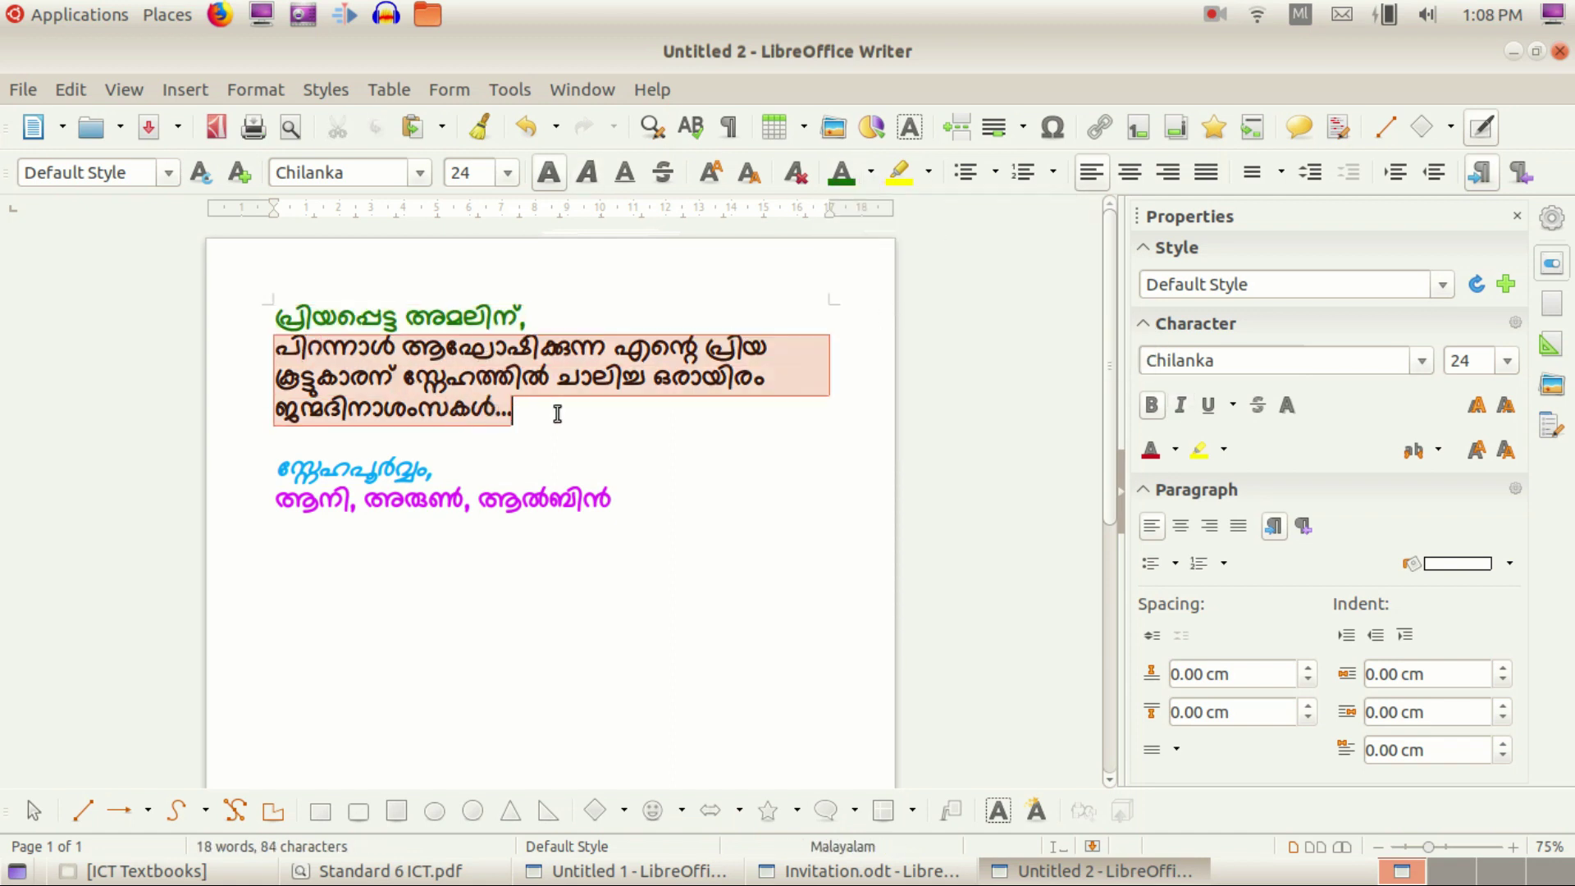
left_click(872, 174)
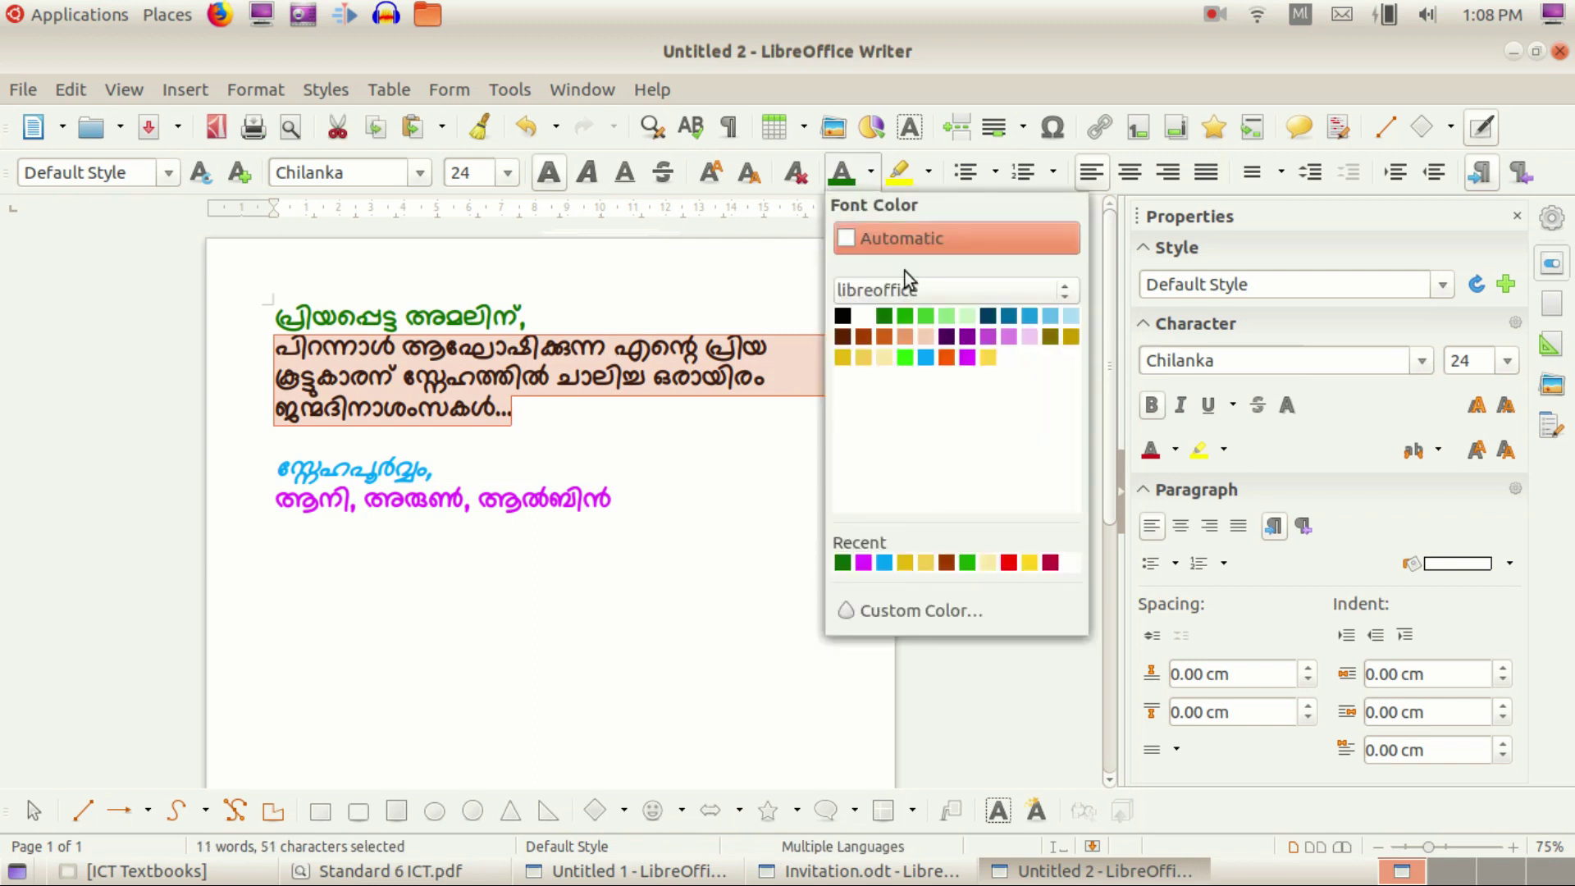
left_click(968, 337)
left_click(872, 177)
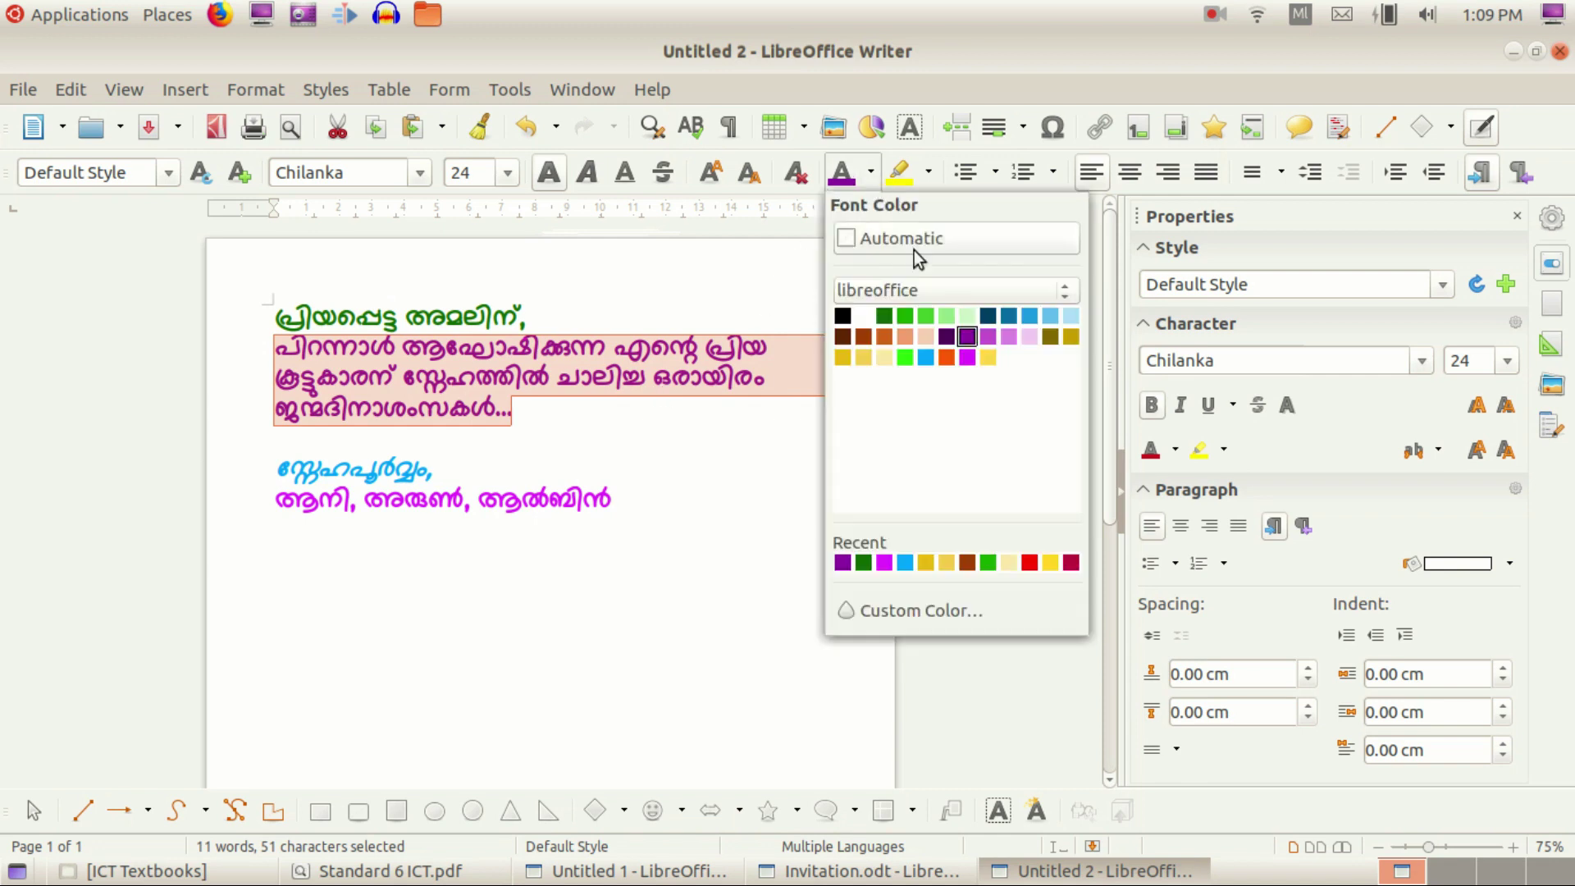
left_click(948, 356)
left_click(589, 428)
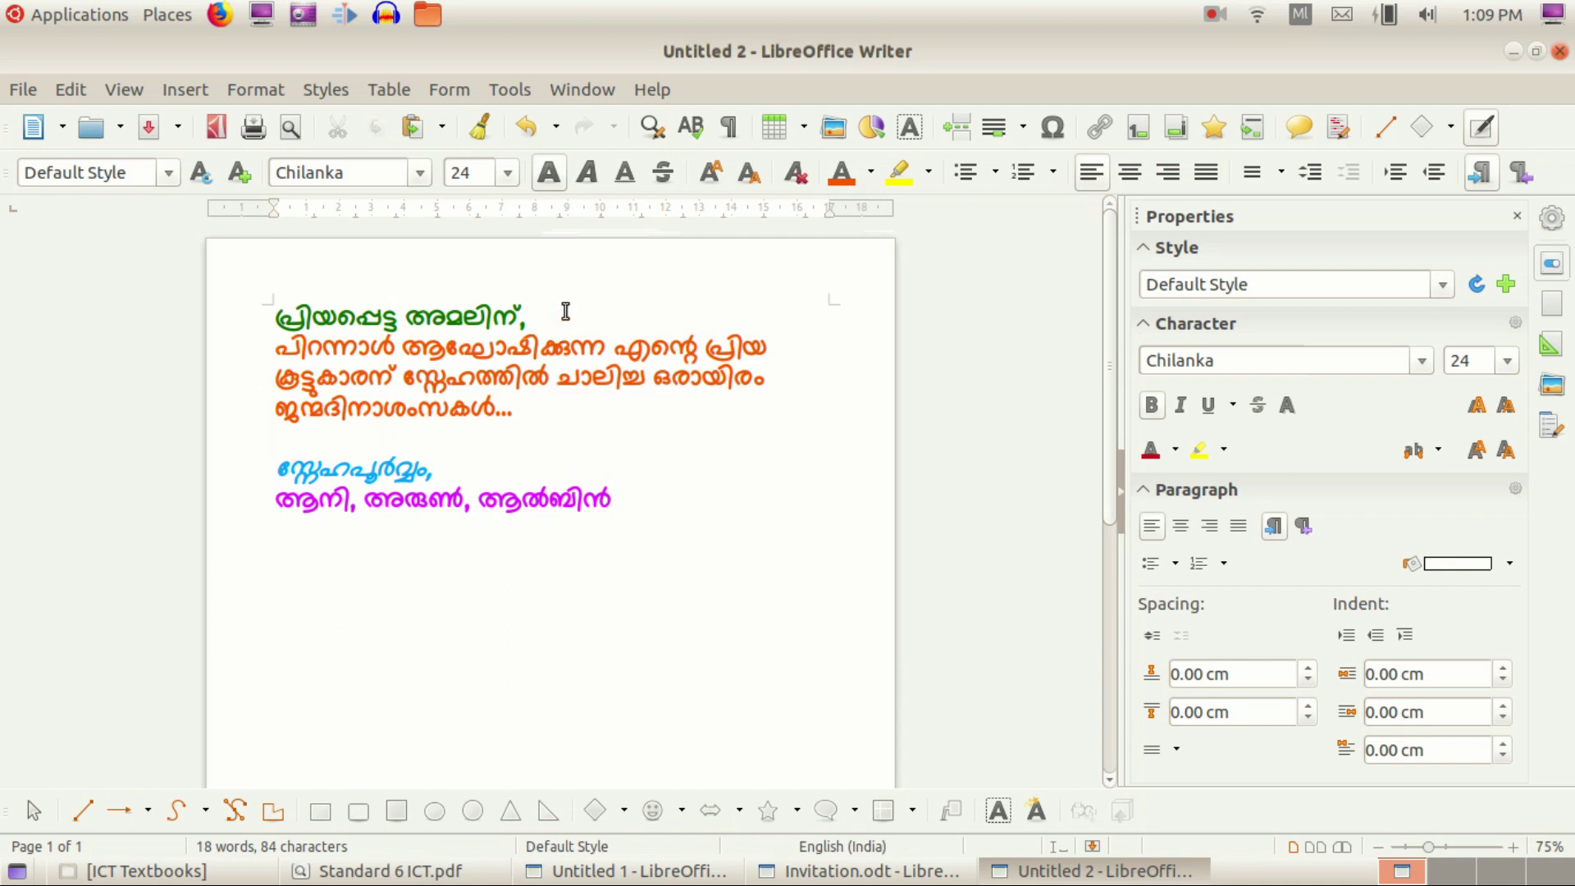
left_click(655, 490)
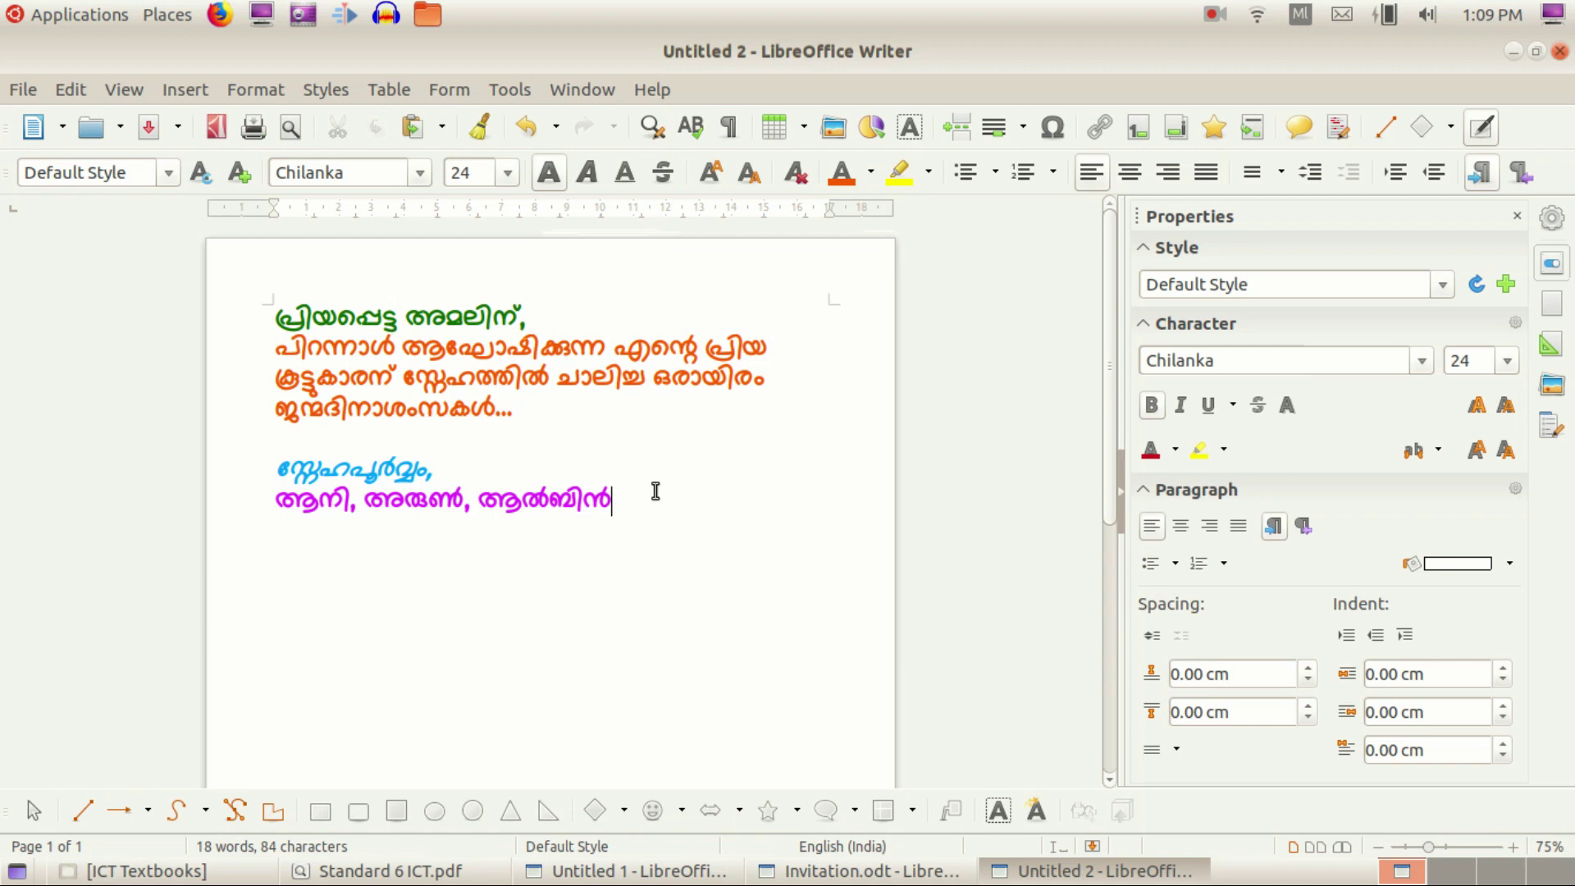
left_click(595, 324)
Step: Insert the birthday candles picture i121x.jpeg on a new line below the wishes
key("Return")
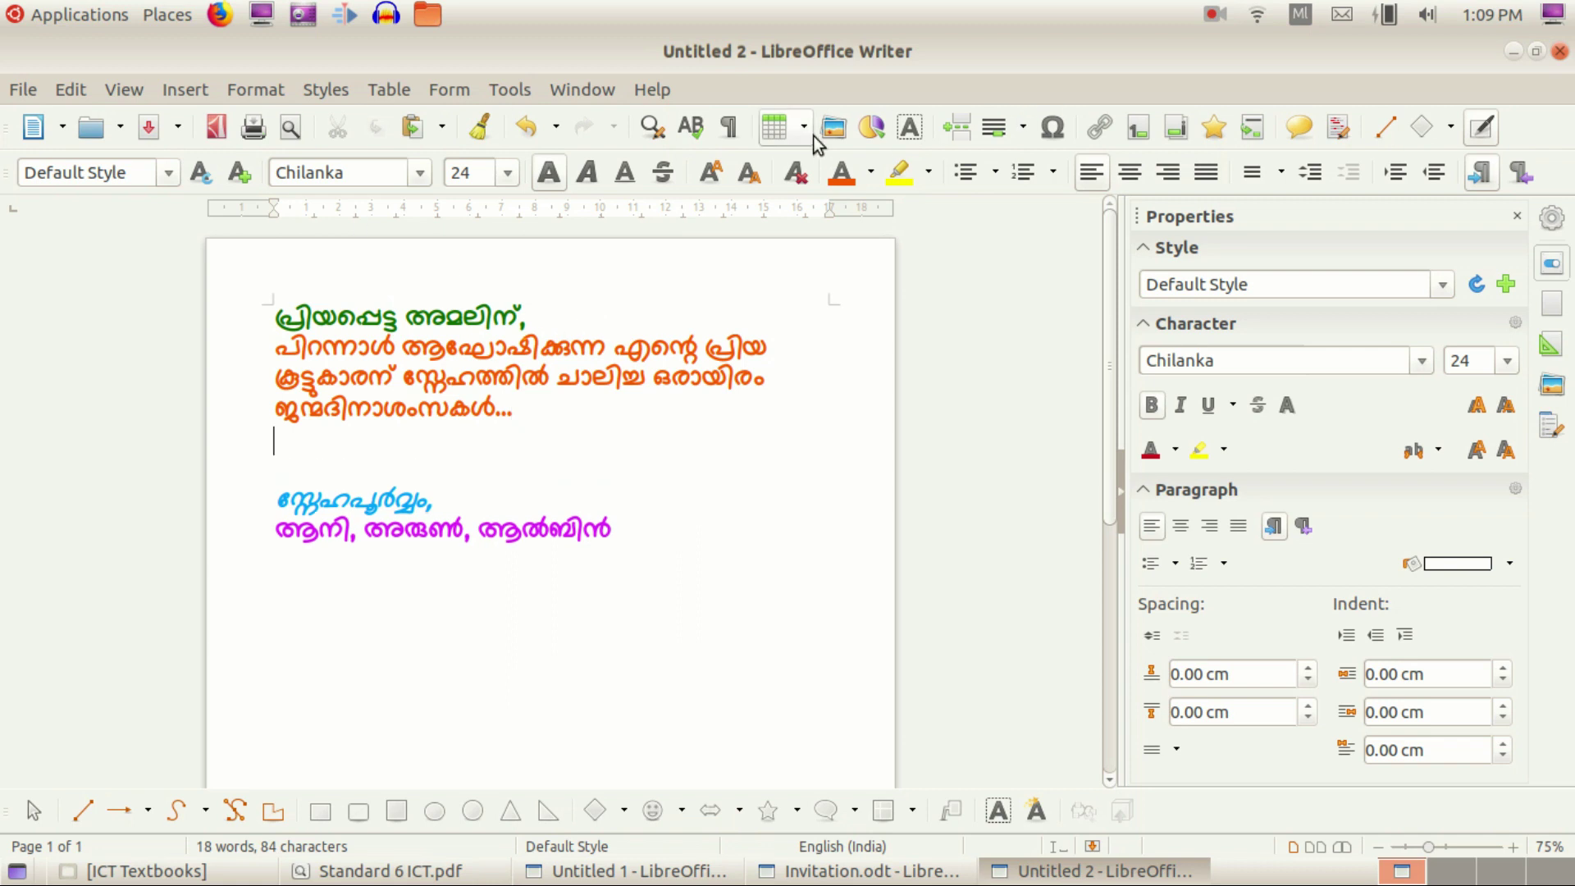
left_click(833, 127)
left_click(555, 254)
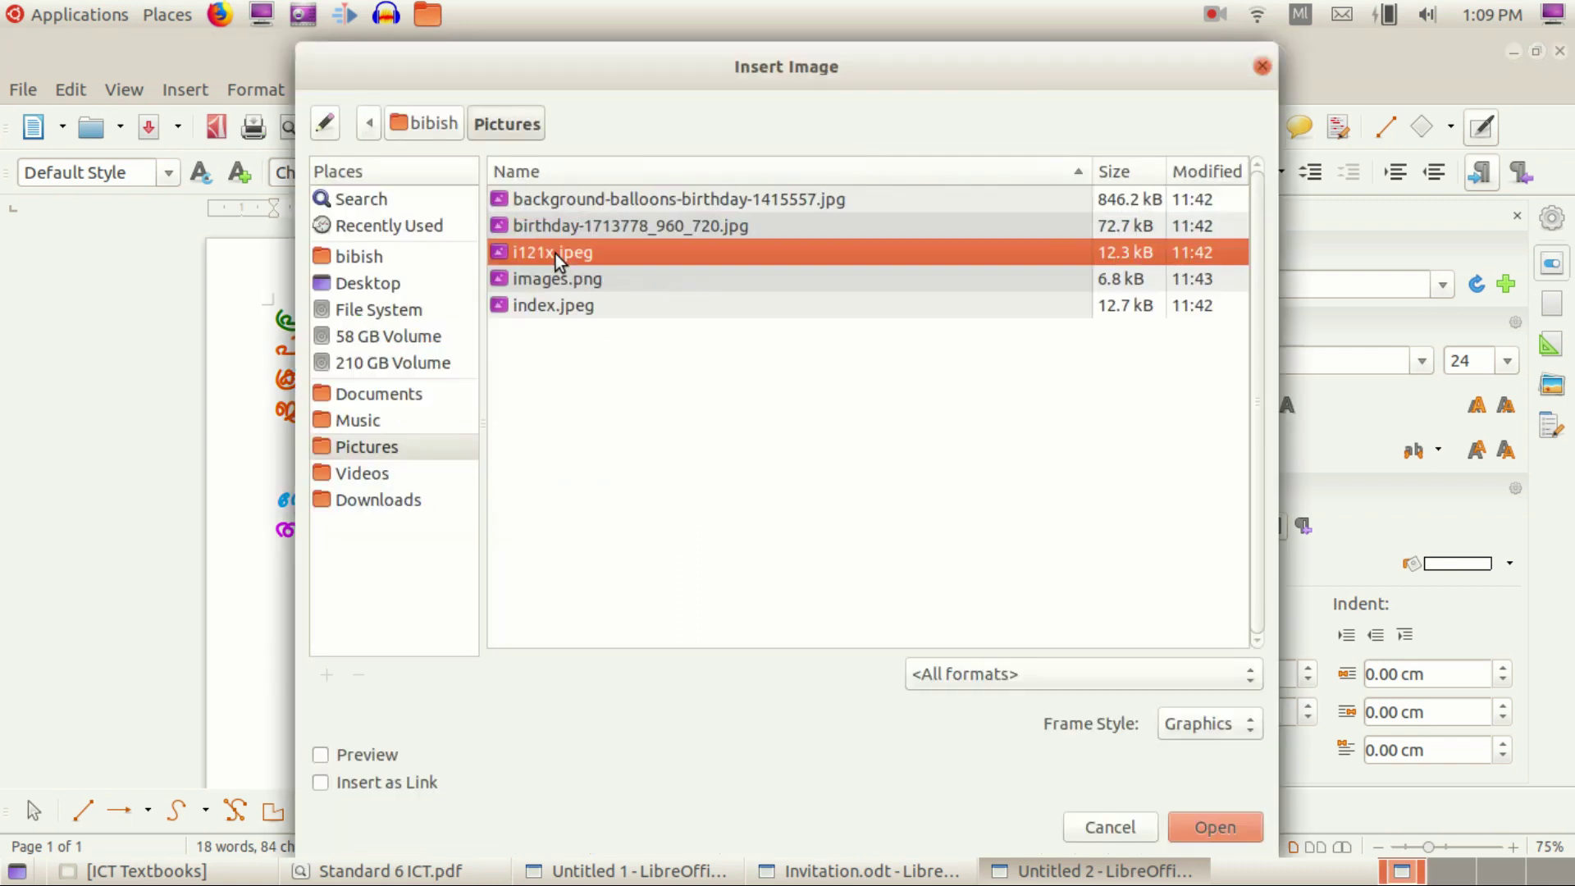
left_click(1207, 826)
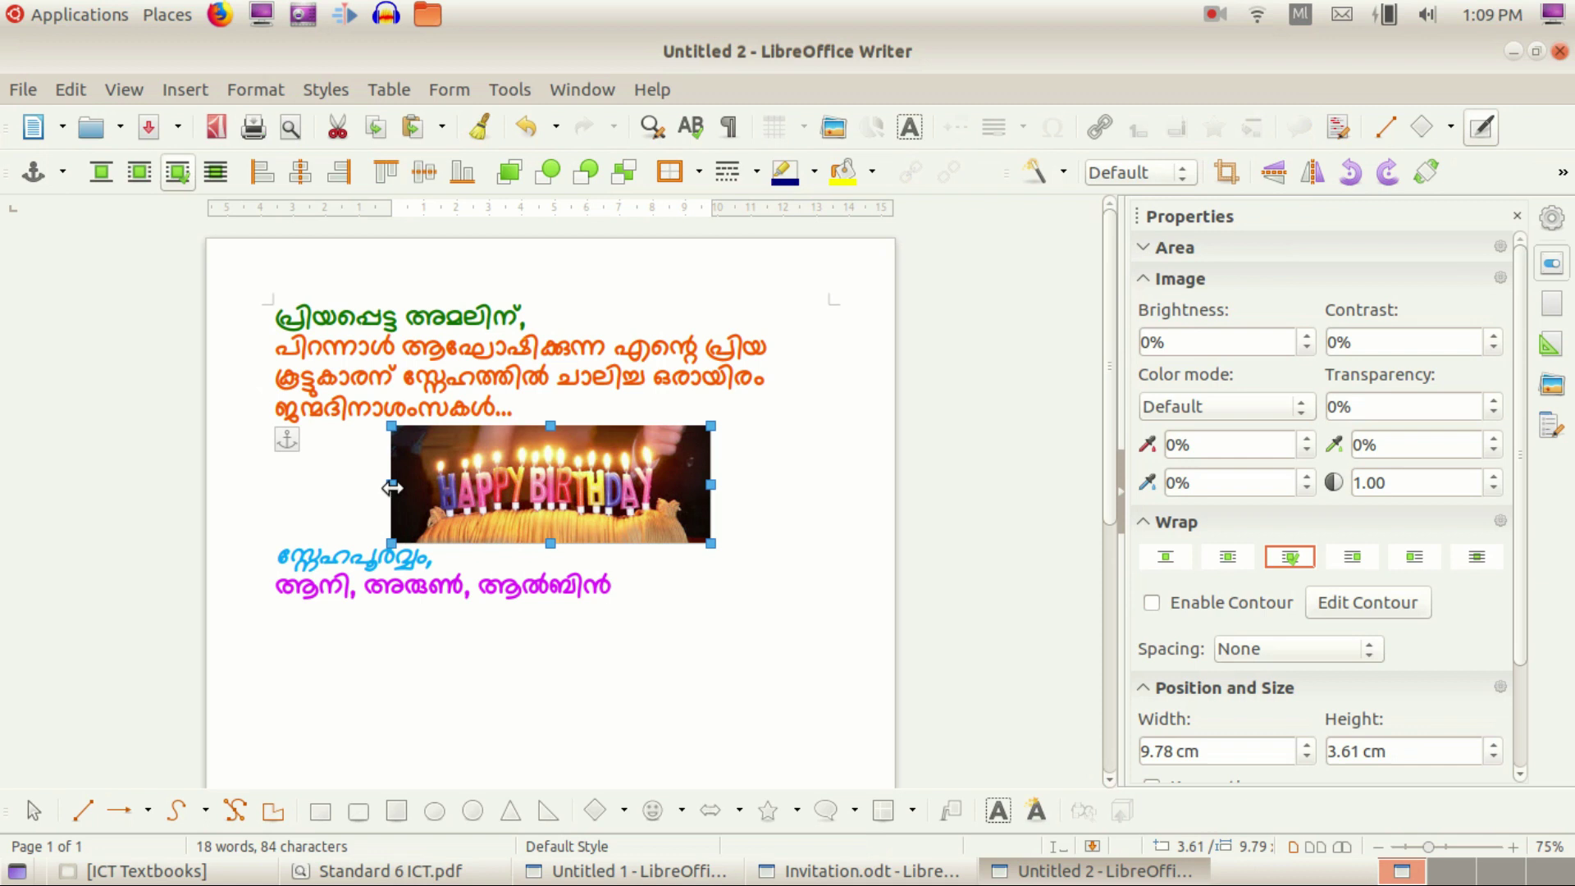
Step: Move the cake picture to the left margin and remove the empty lines beside it
left_click_drag(547, 473, 437, 474)
left_click(647, 482)
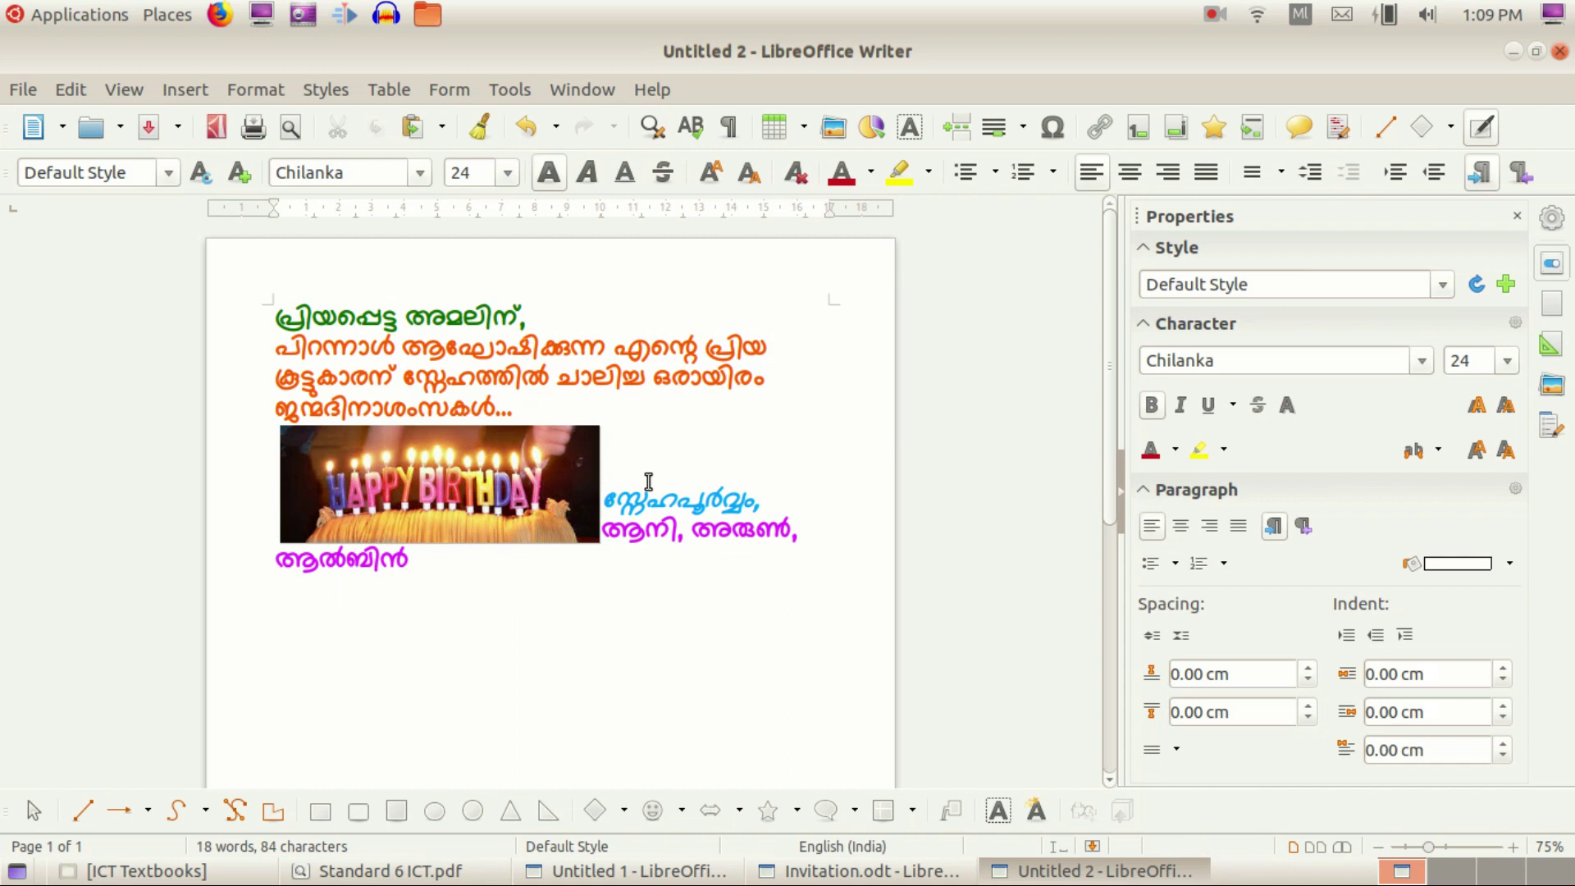
key("BackSpace")
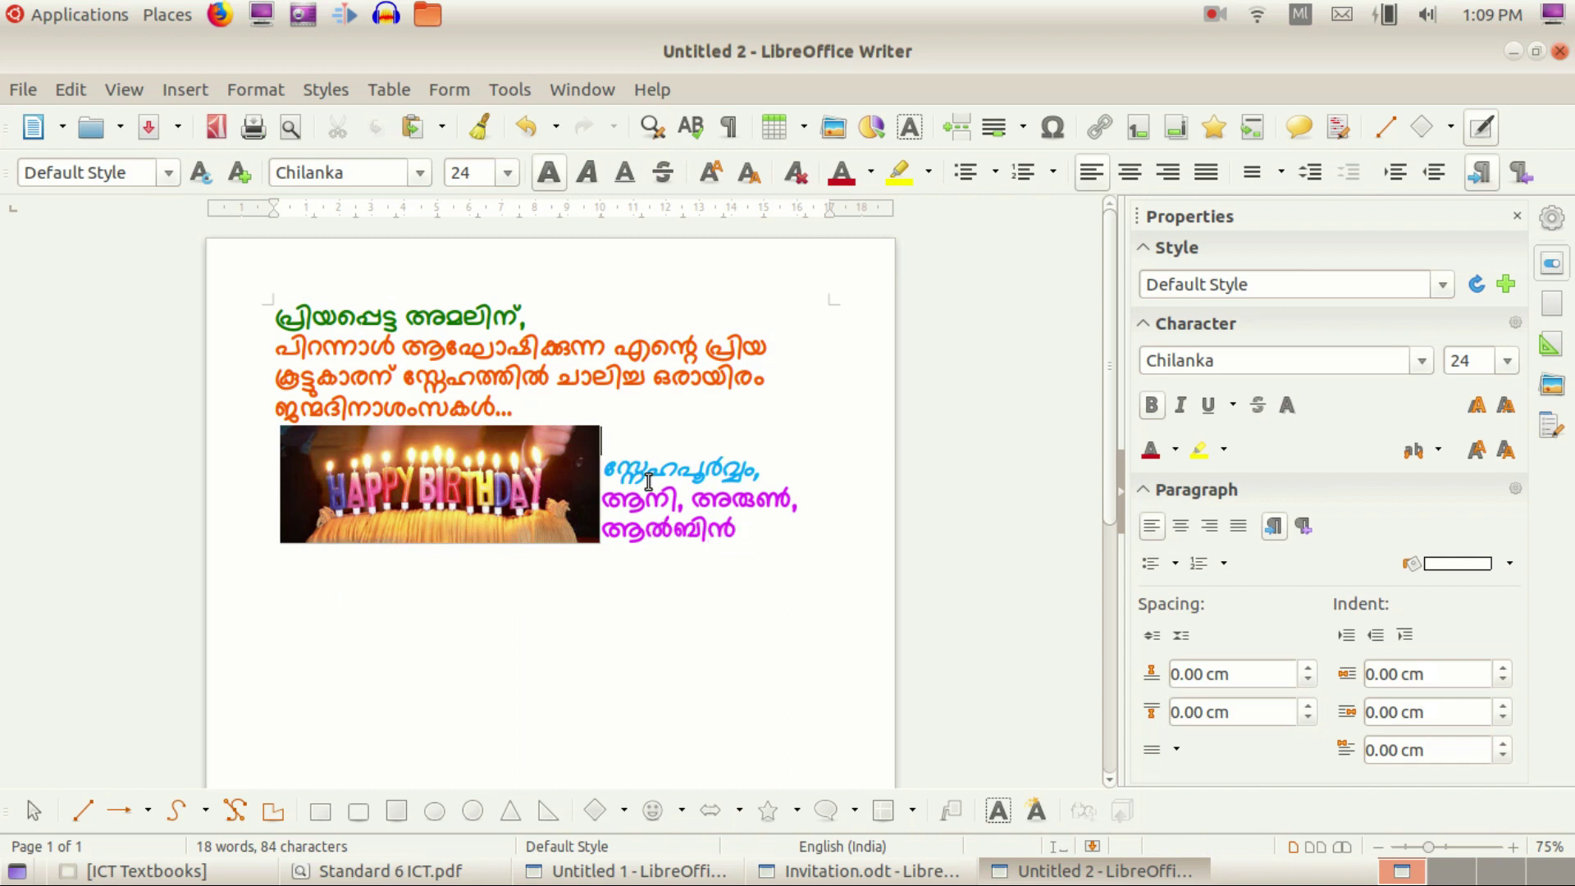
key("Delete")
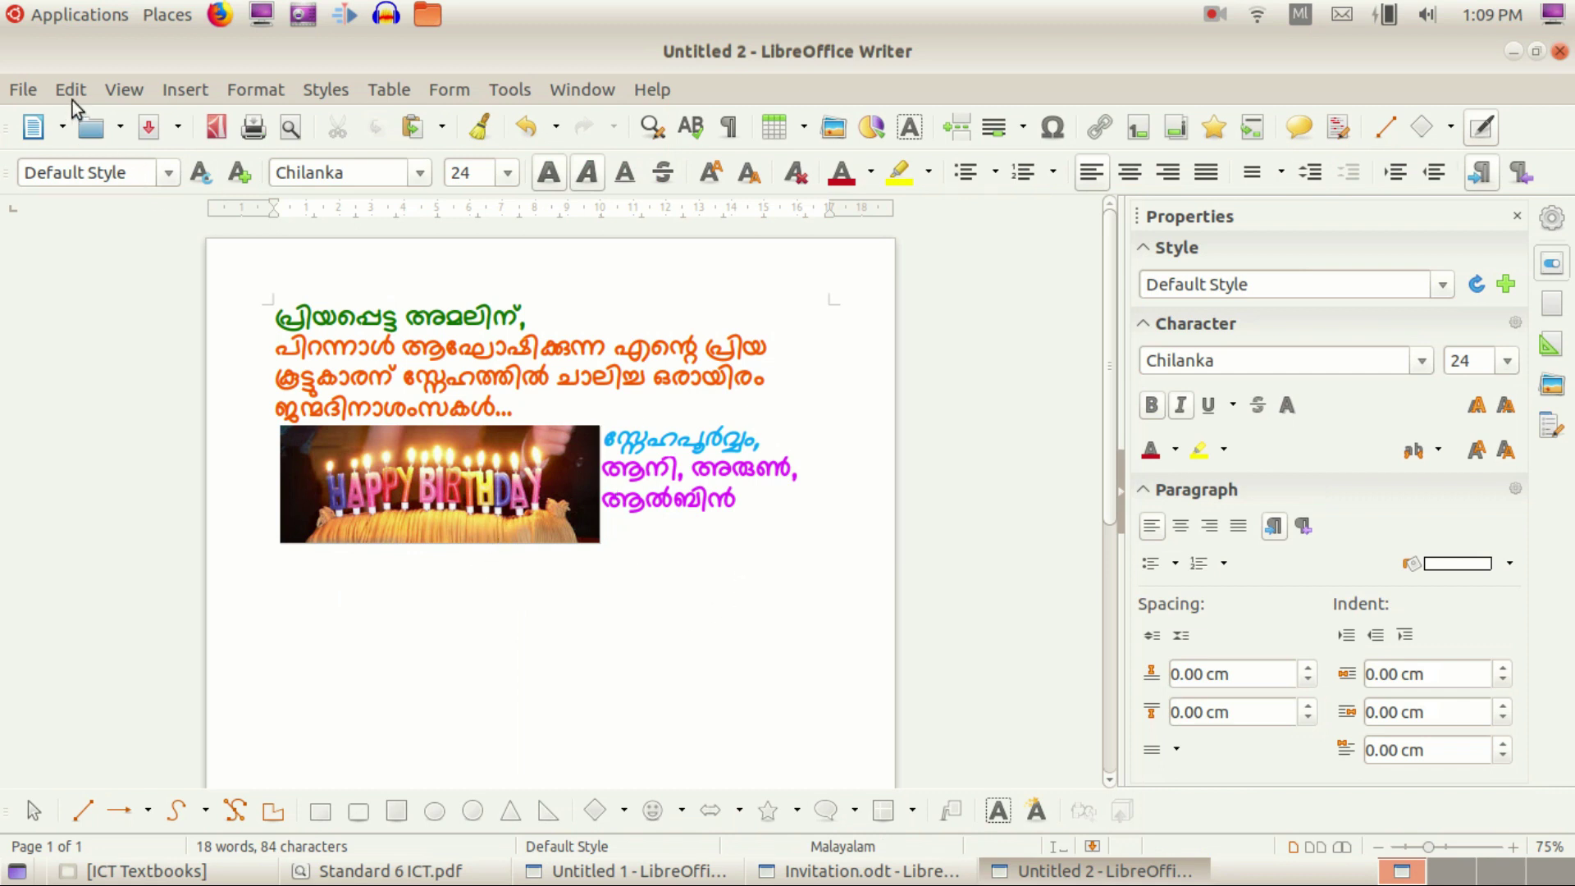
Step: Start saving the card and clear the Name field of the suggested file name
left_click(150, 128)
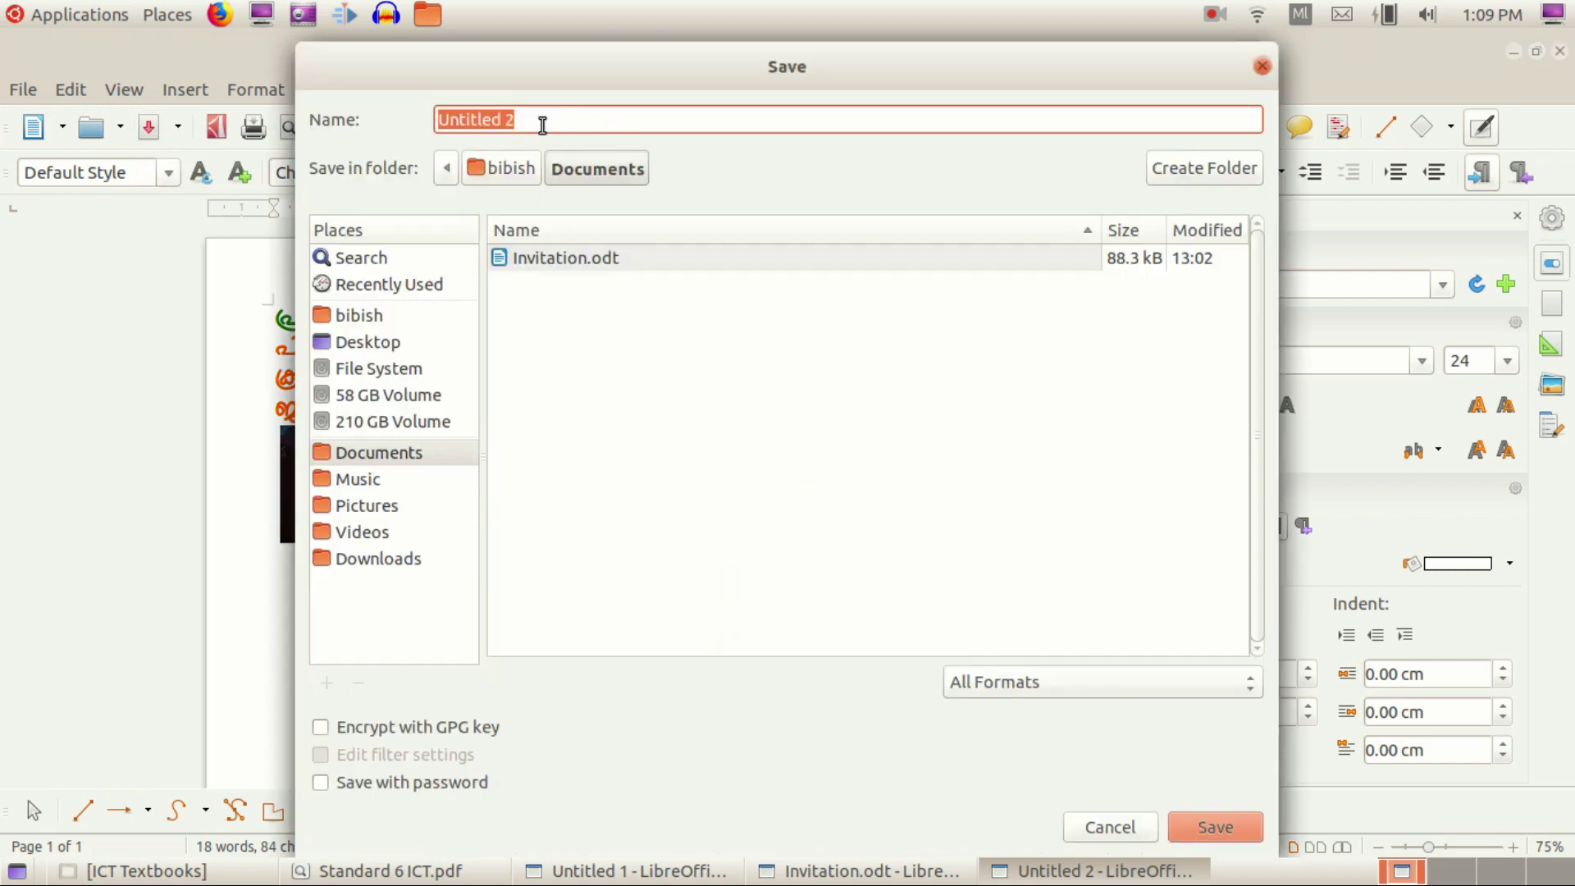
type("m")
key("BackSpace")
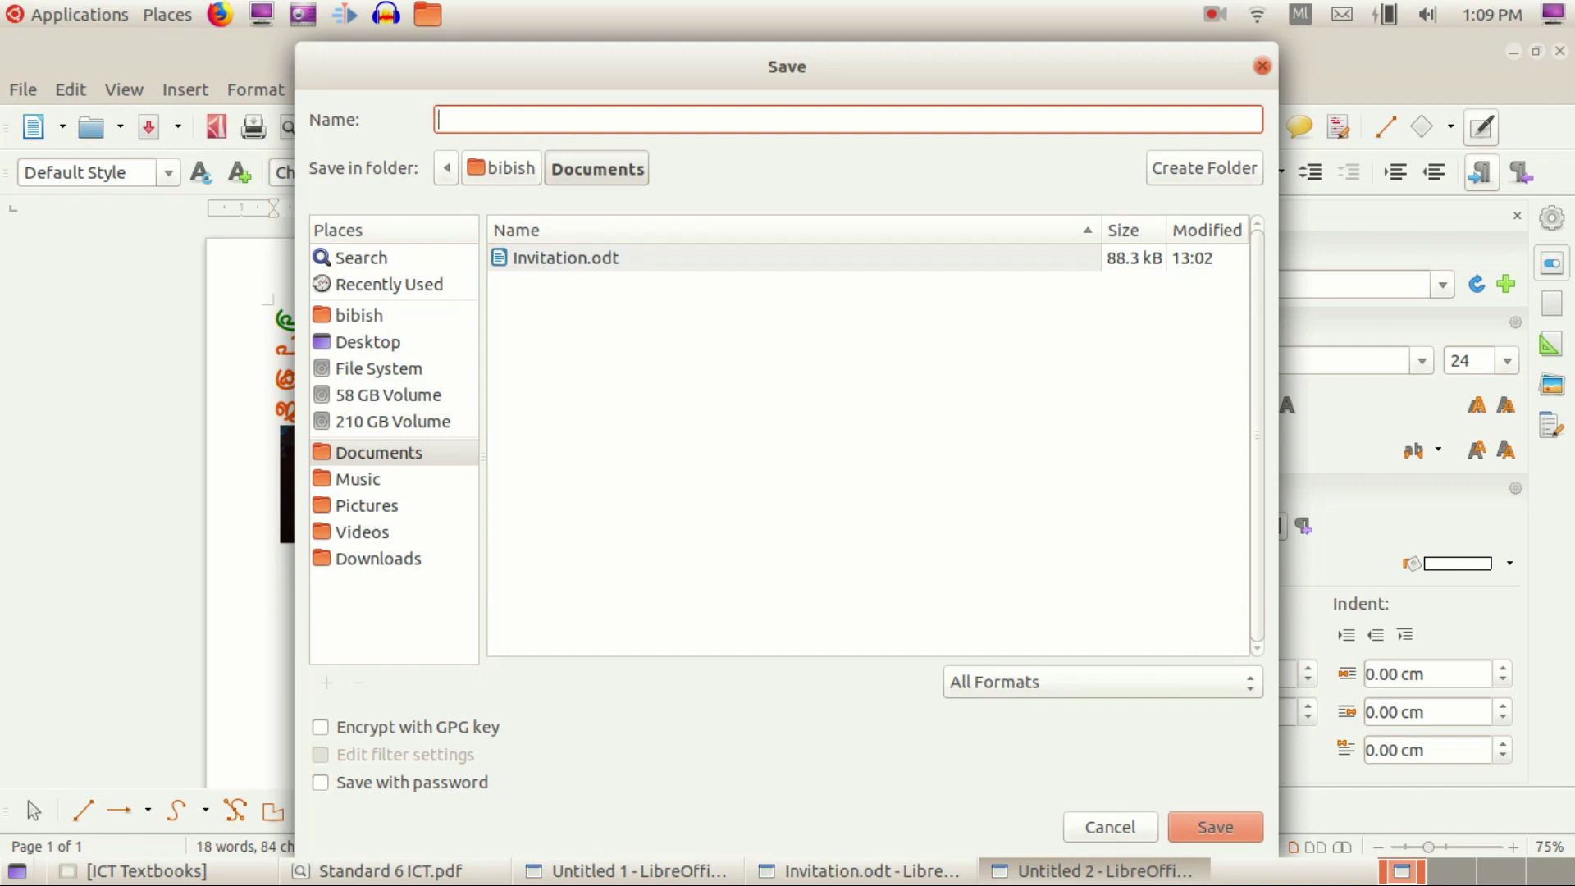
left_click(1303, 18)
left_click(1302, 17)
left_click(1283, 43)
type("Invitaion Malay")
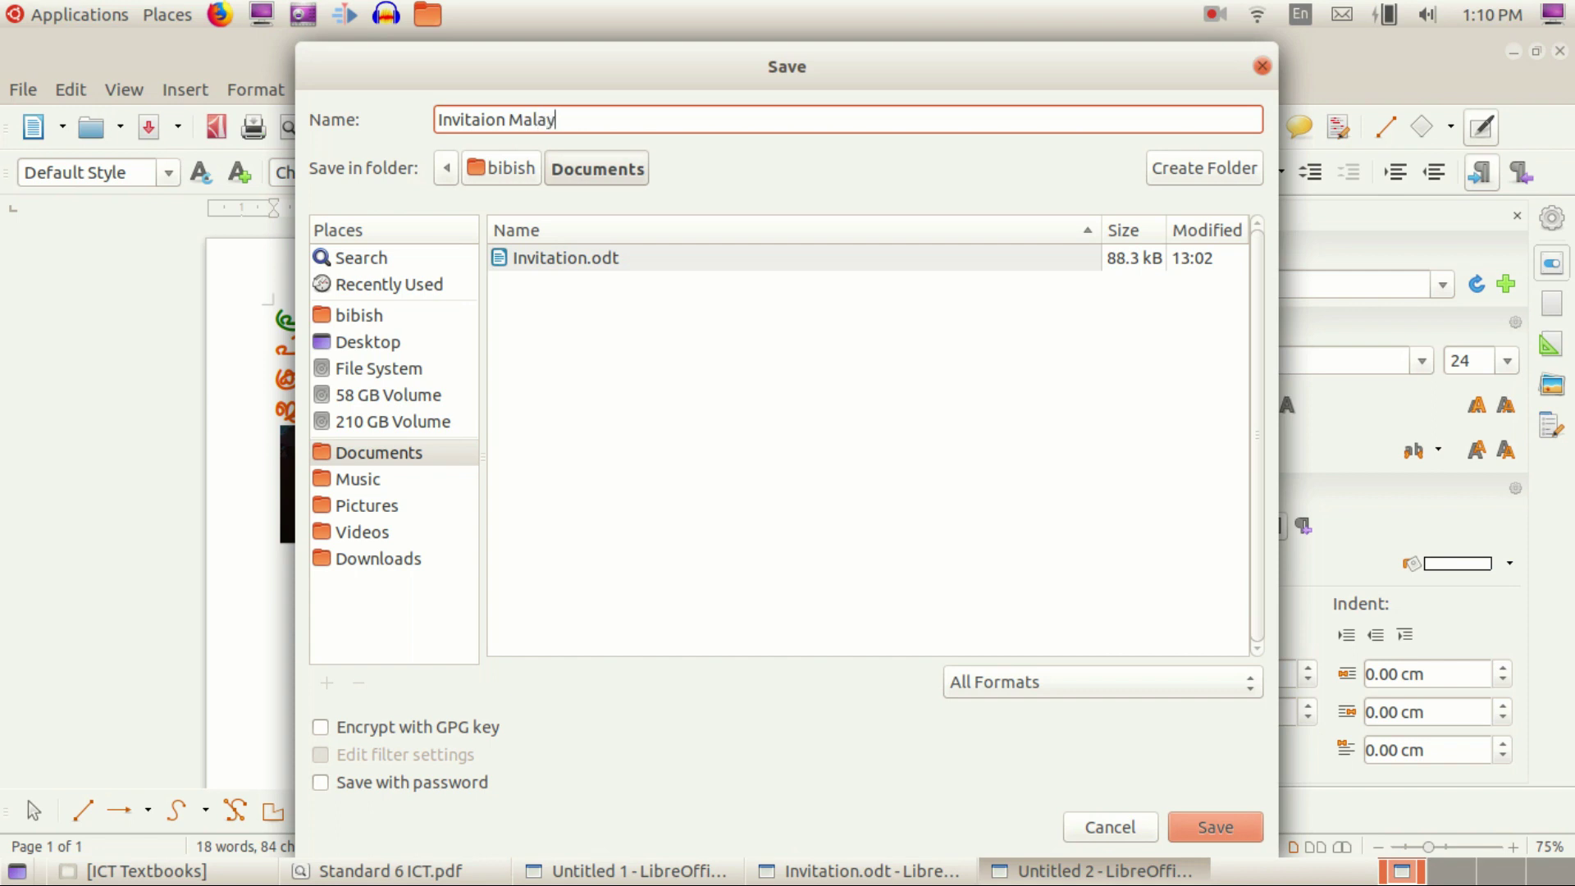
key("BackSpace")
key("BackSpace")
key("BackSpace")
key("BackSpace")
key("BackSpace")
key("BackSpace")
key("BackSpace")
key("BackSpace")
key("BackSpace")
key("BackSpace")
key("BackSpace")
key("BackSpace")
key("BackSpace")
key("BackSpace")
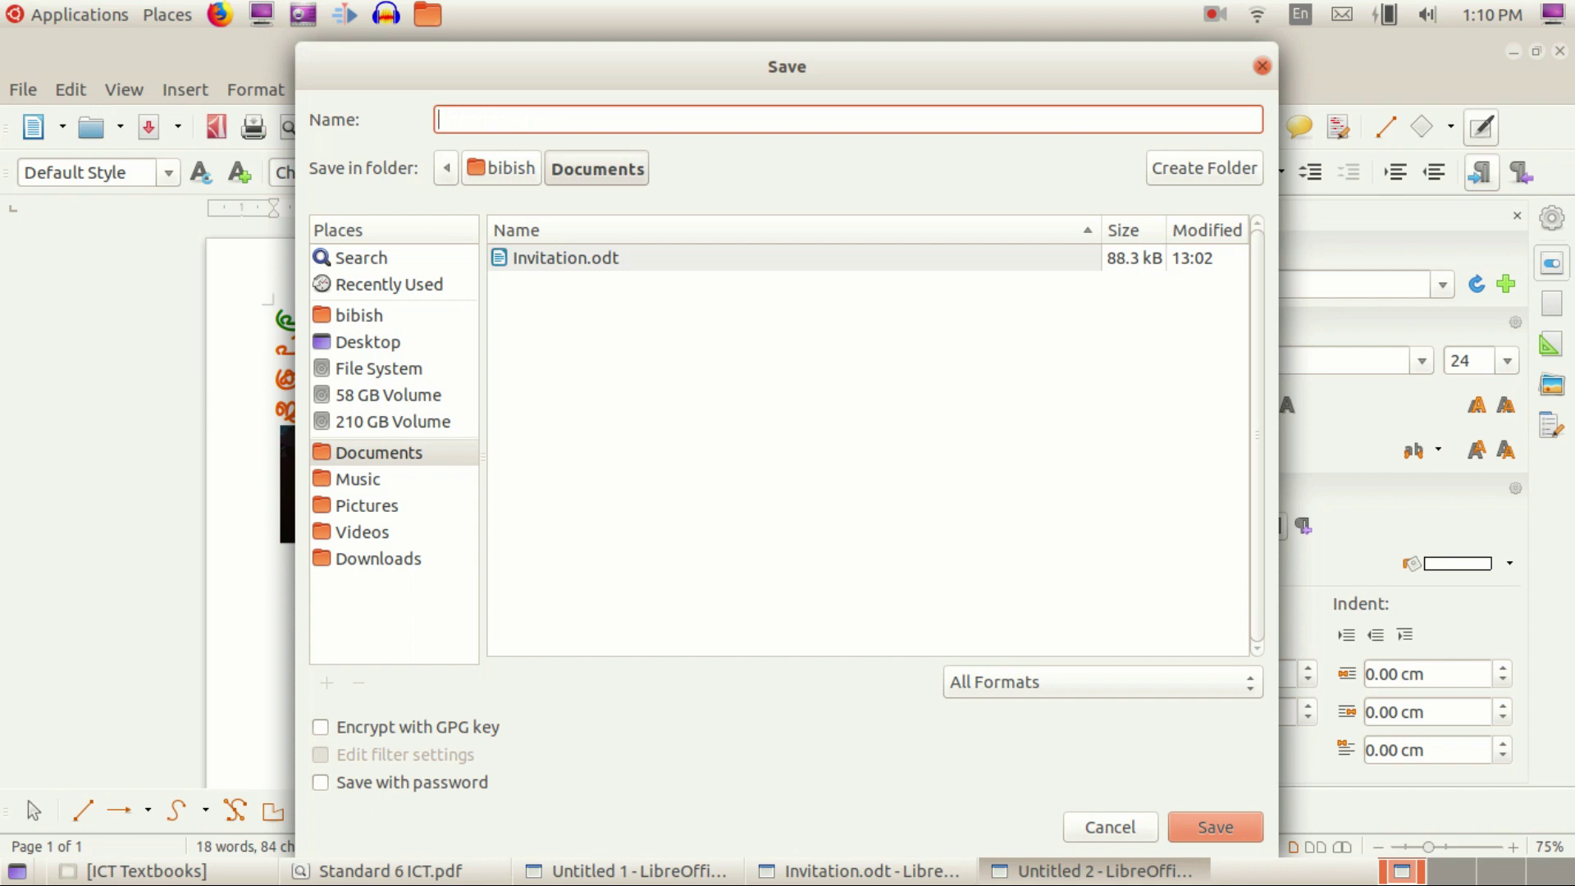
Step: Switch input to Malayalam and save the card as ആശംസാകാർഡ്.odt
left_click(1296, 23)
left_click(1296, 23)
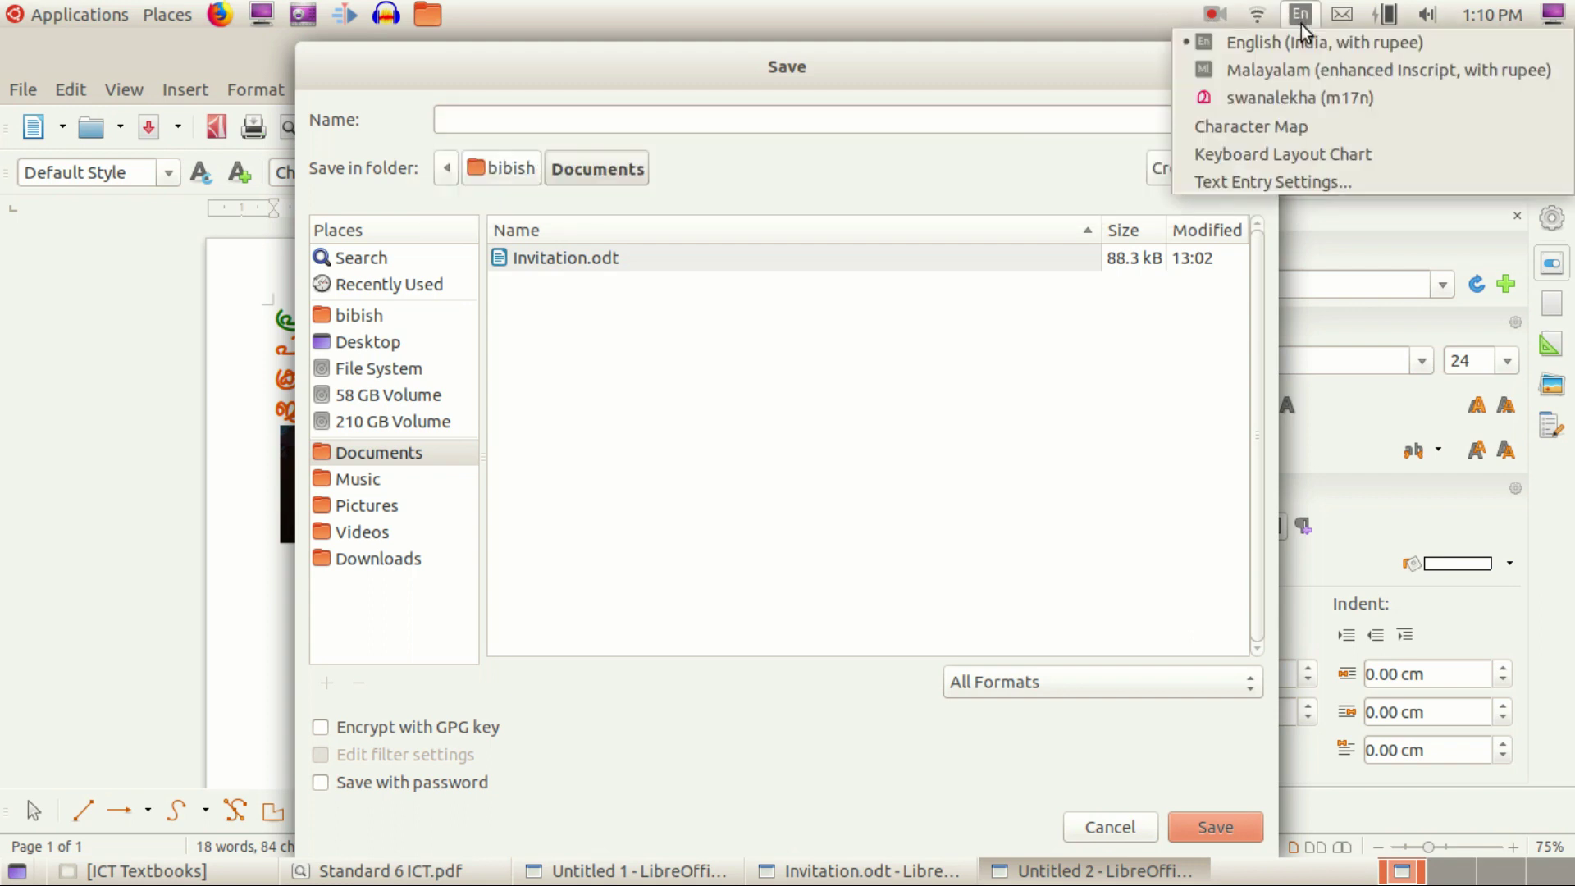
left_click(1294, 70)
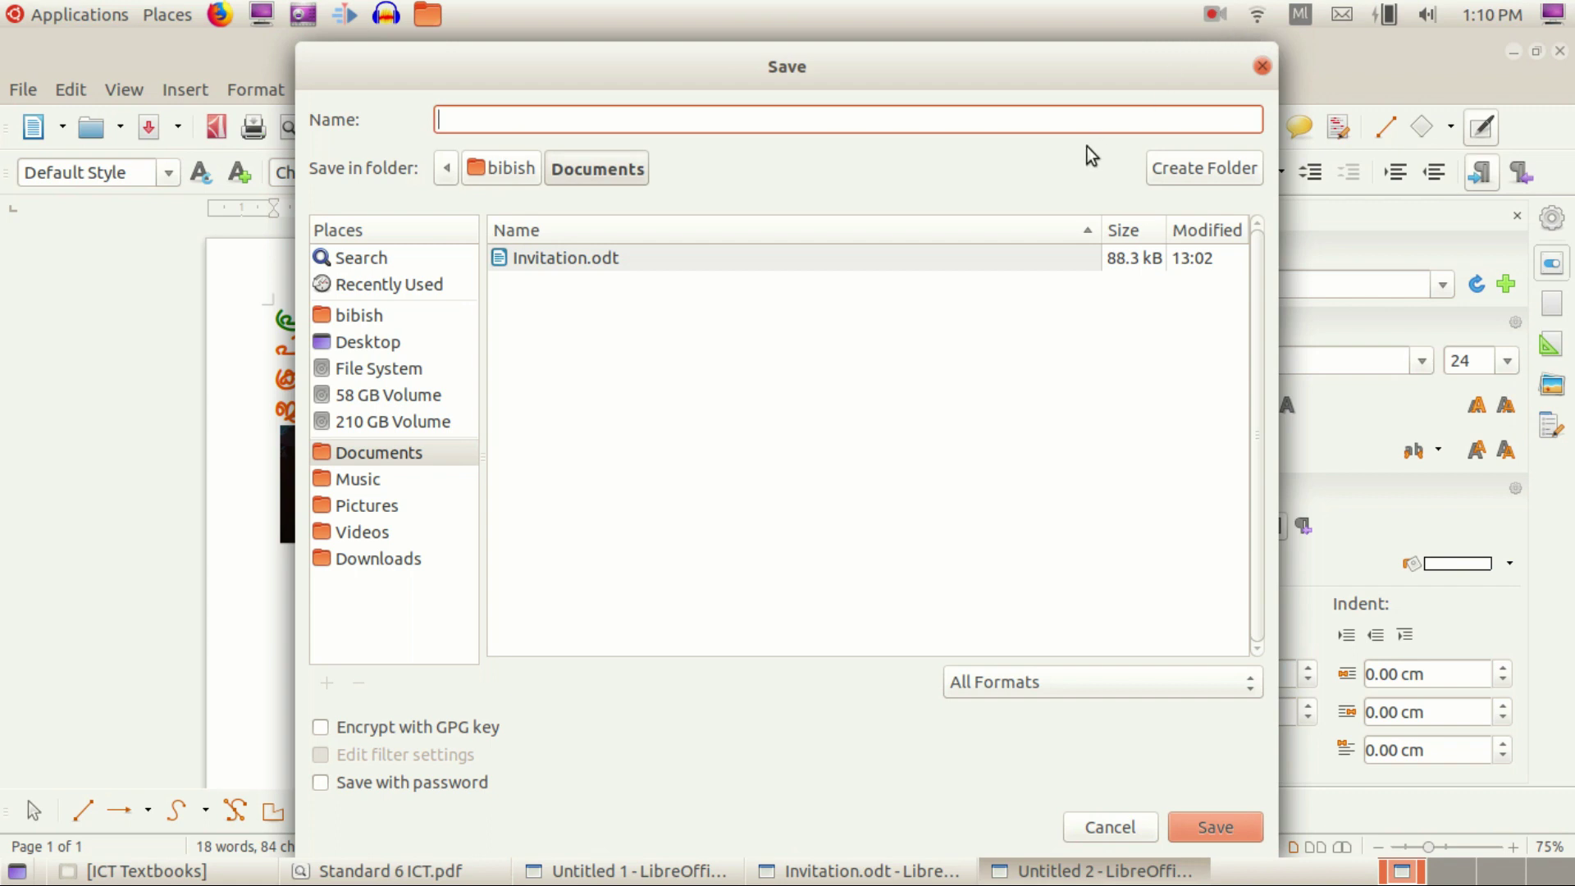
type("ക")
left_click(1215, 16)
left_click(1236, 68)
left_click(1212, 827)
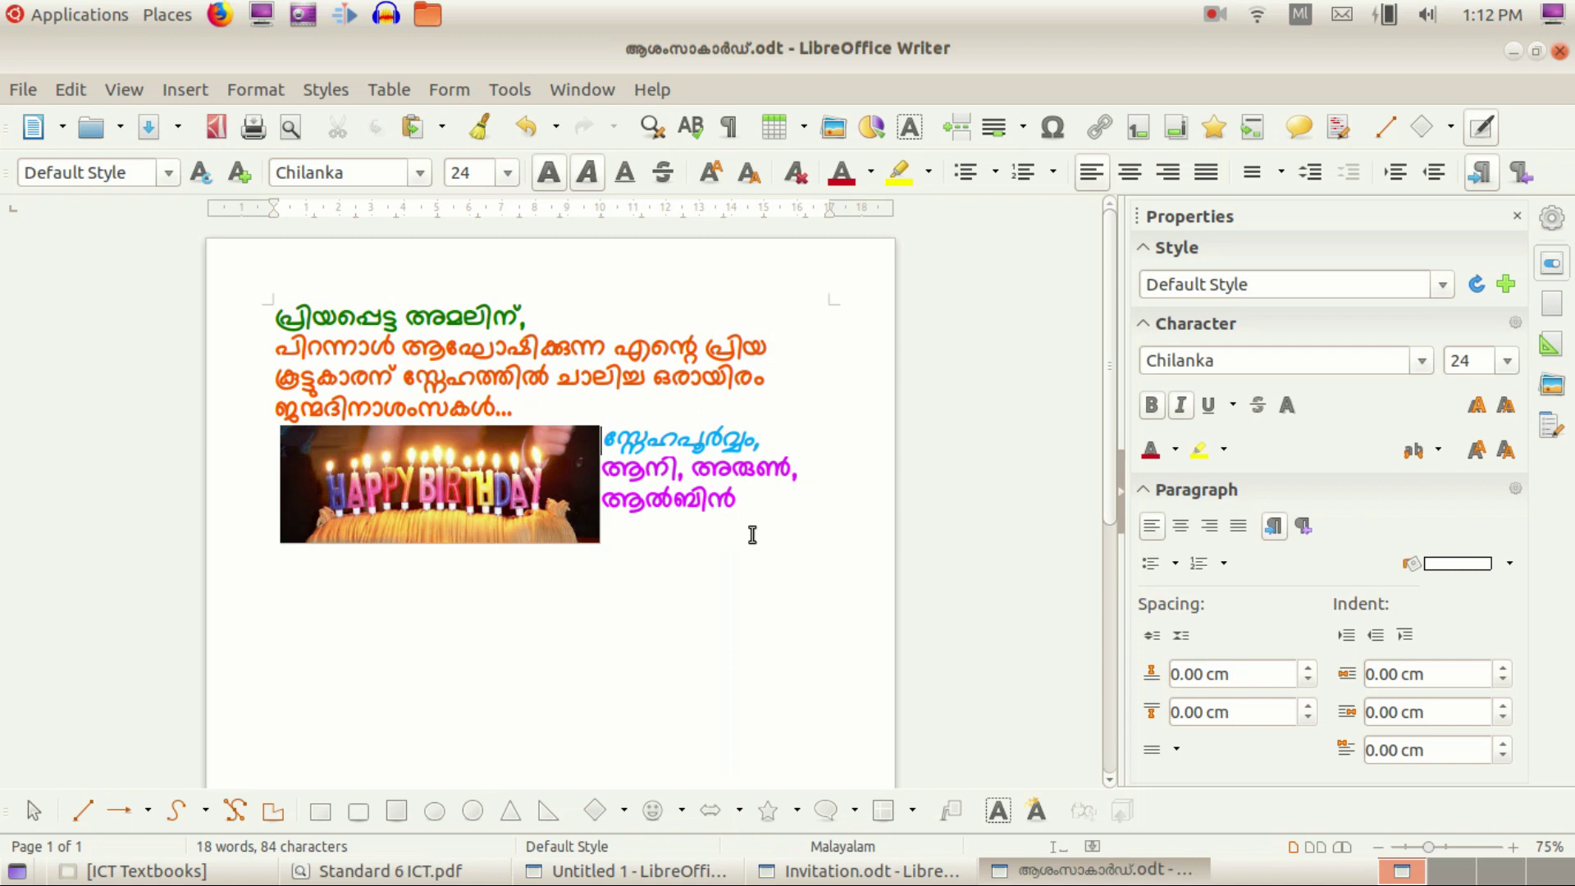
Step: Give the entire greeting a yellow paragraph background
key("ctrl+a")
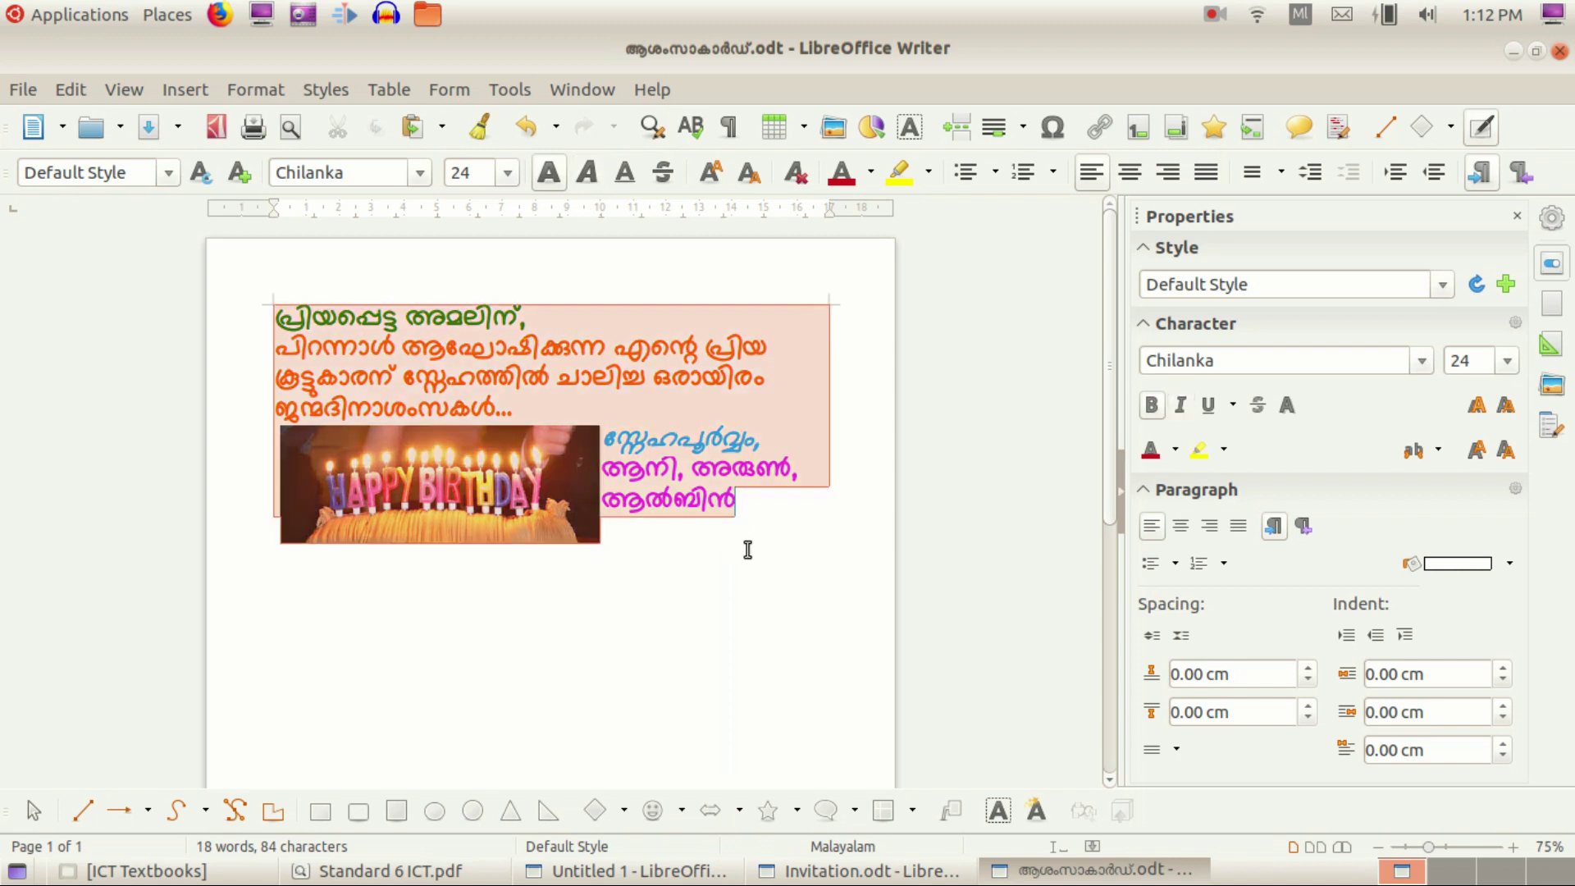
left_click(1477, 565)
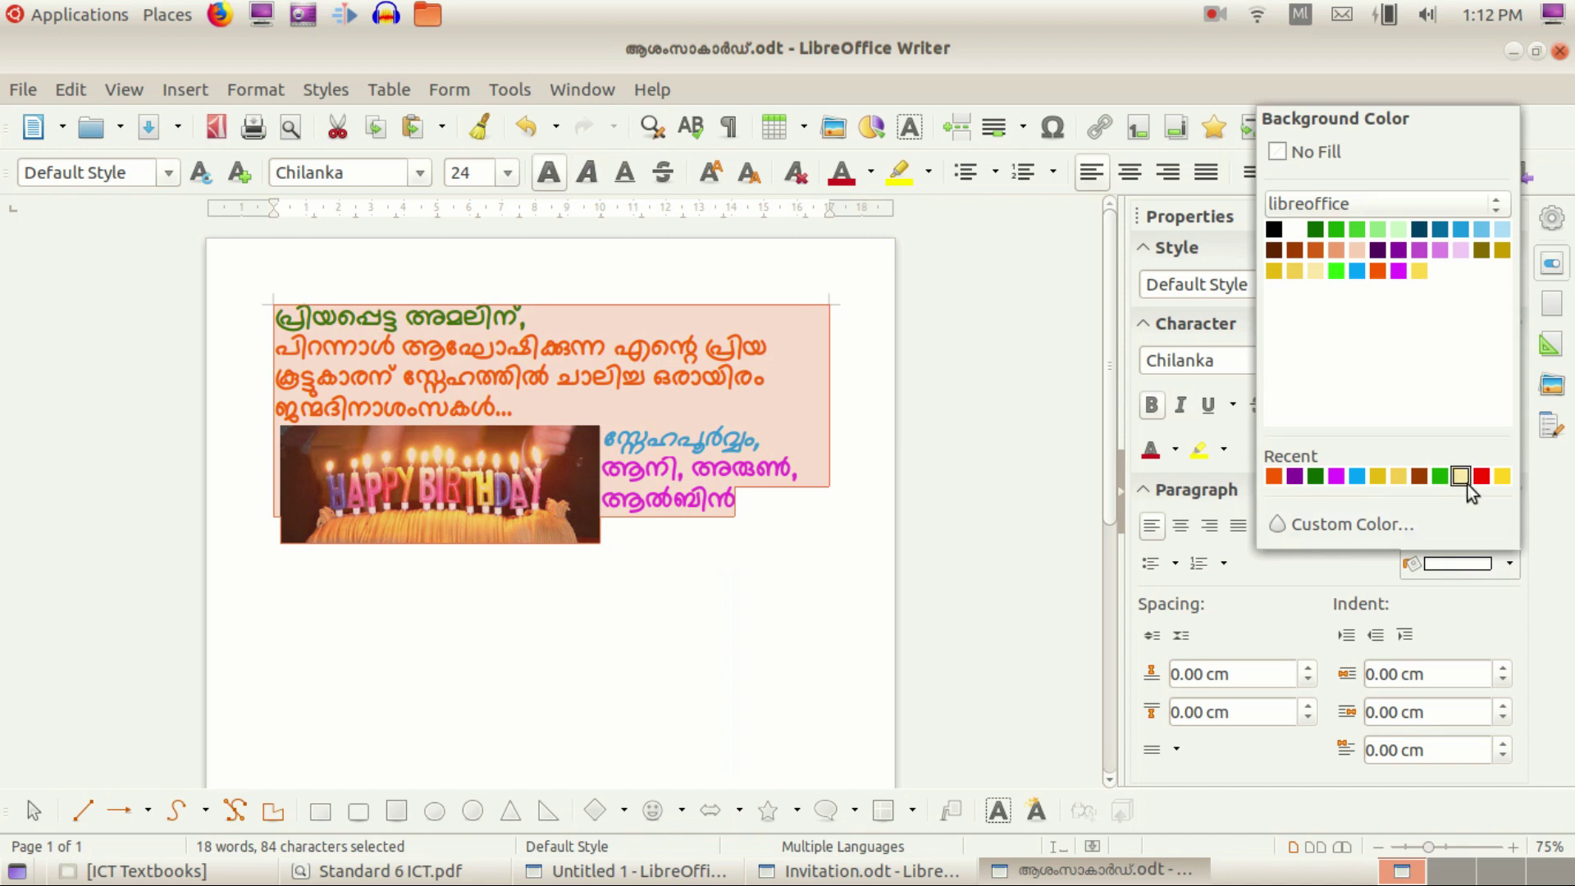
left_click(1405, 479)
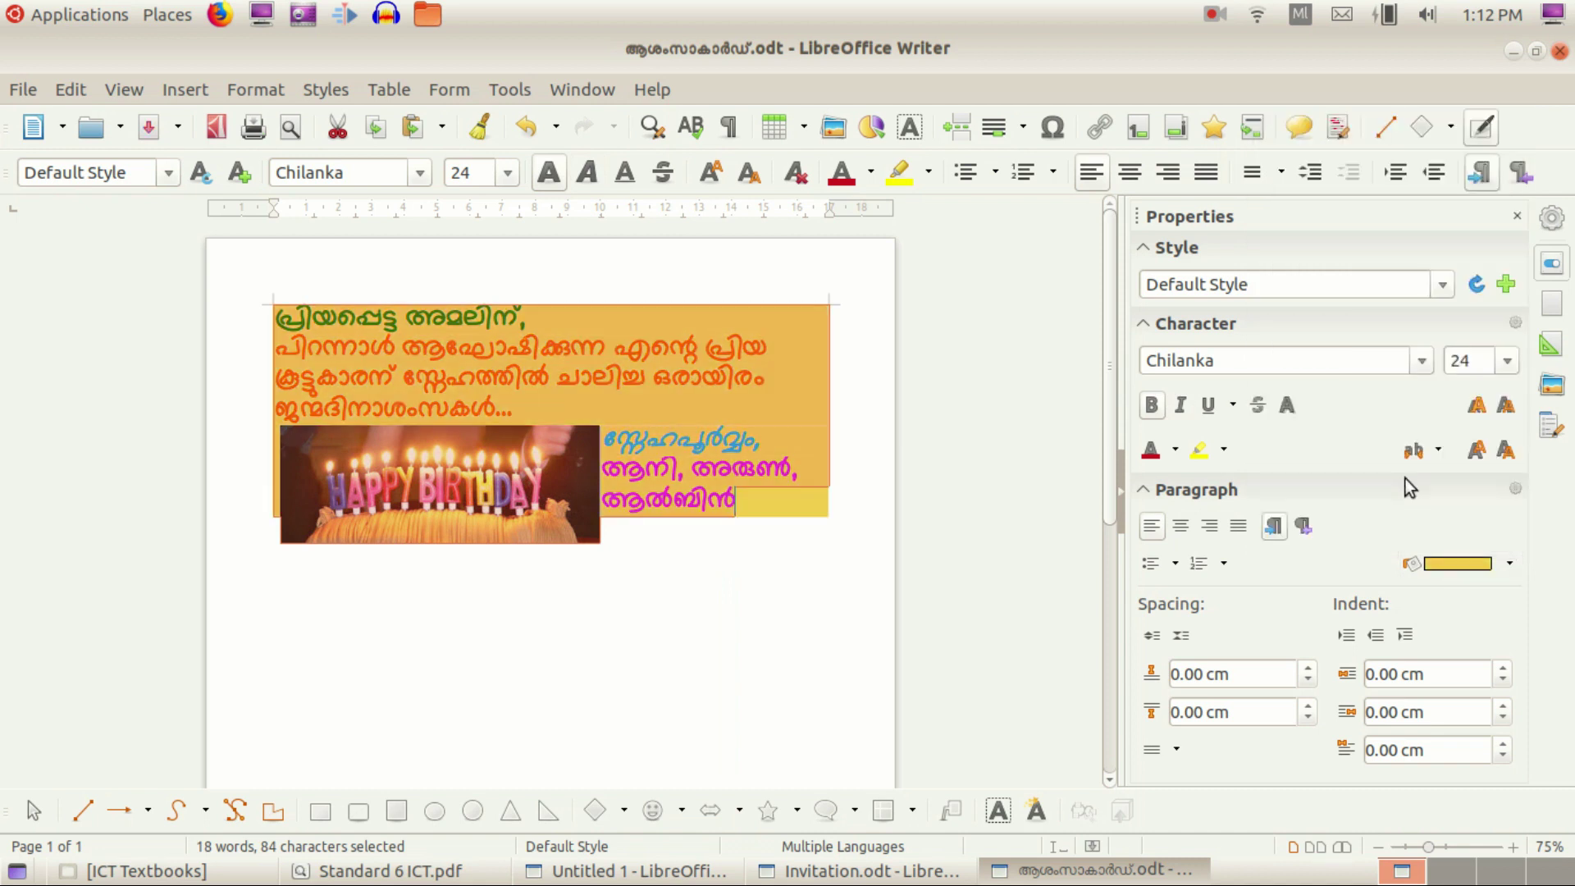
left_click(1480, 553)
left_click(794, 513)
Step: Save the updated card and bring the Standard 6 ICT textbook PDF forward
key("Return")
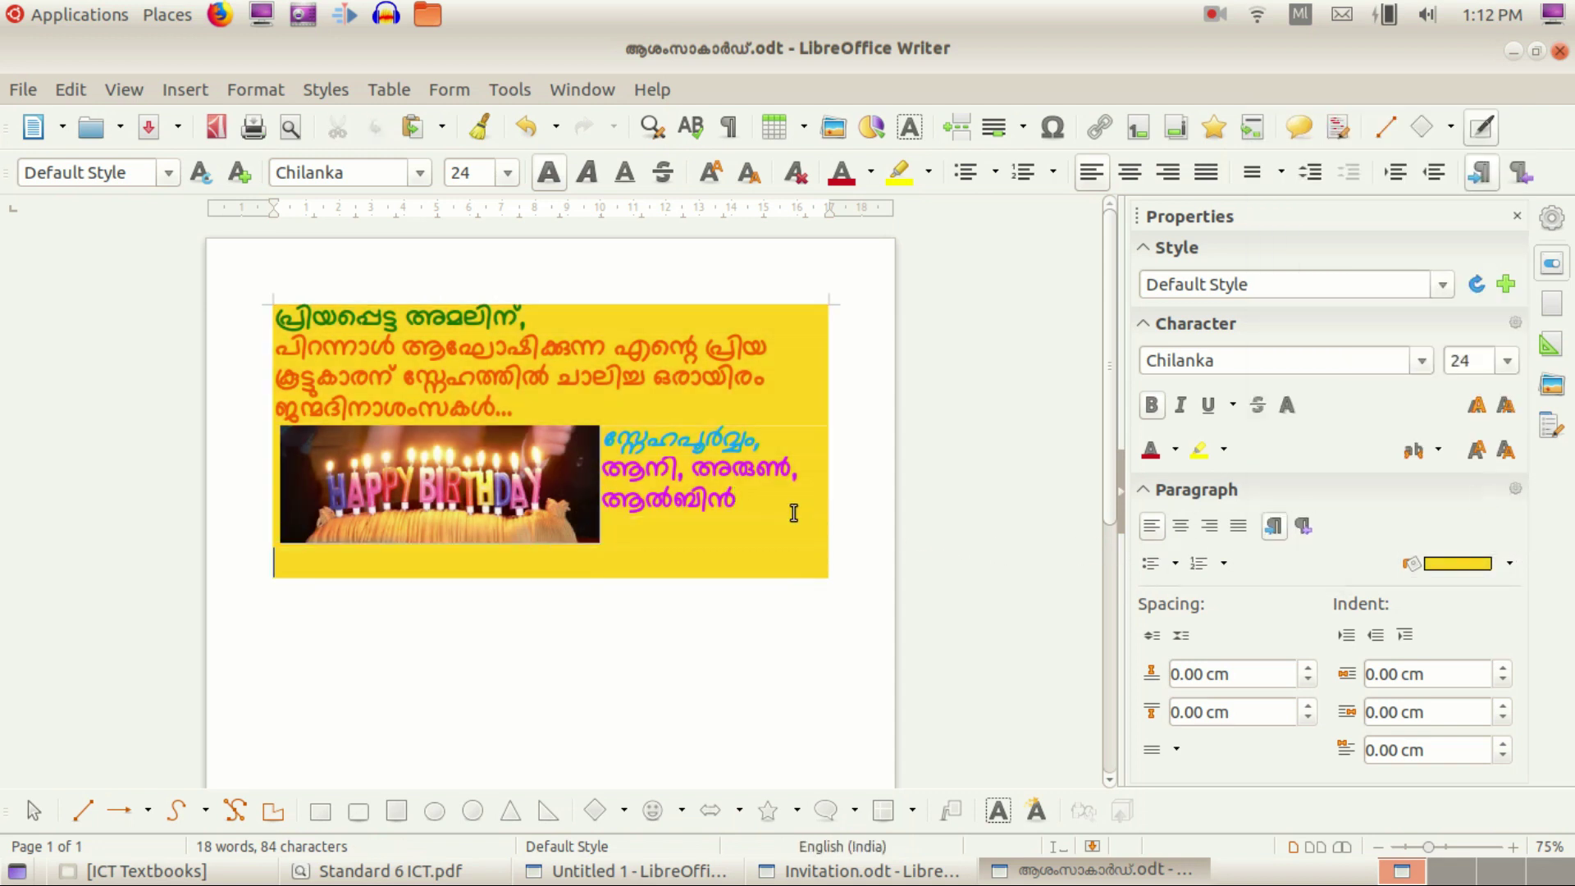
key("BackSpace")
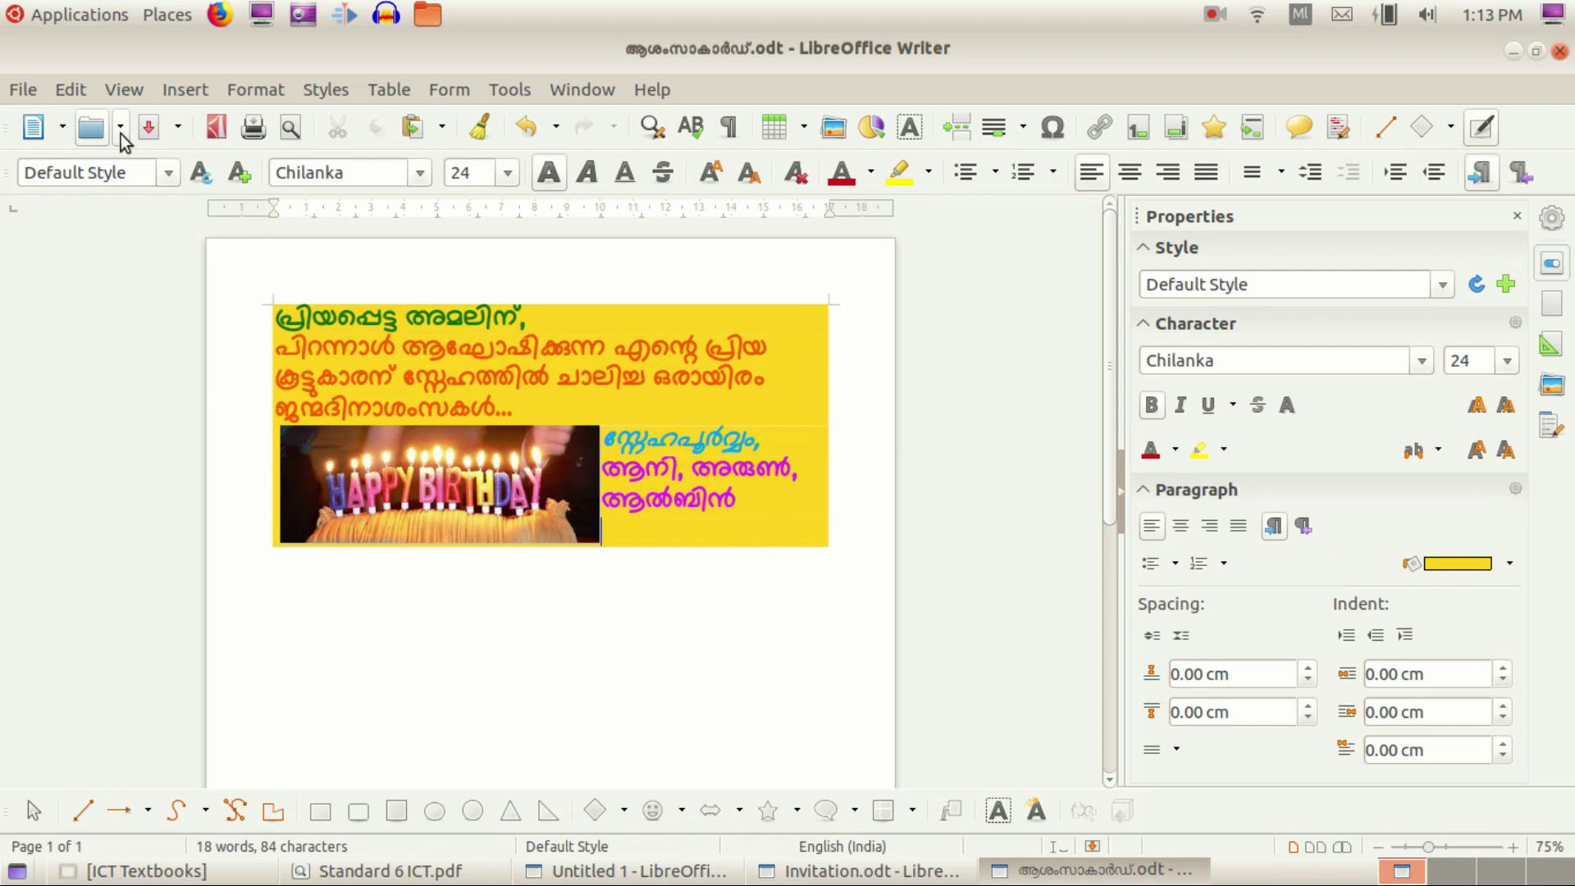
left_click(152, 128)
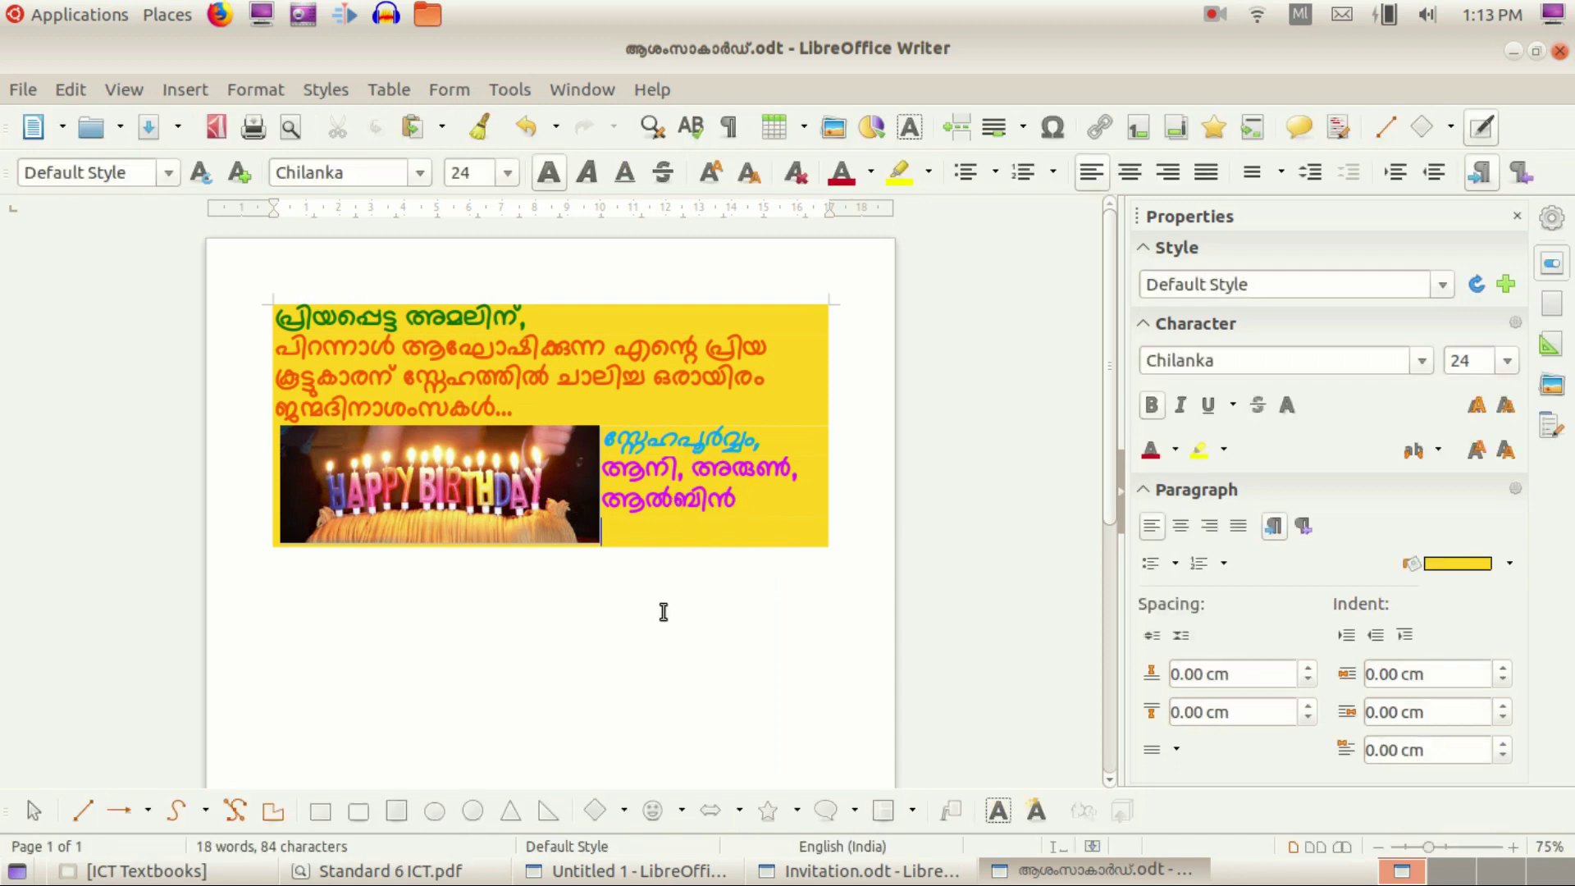
left_click(440, 872)
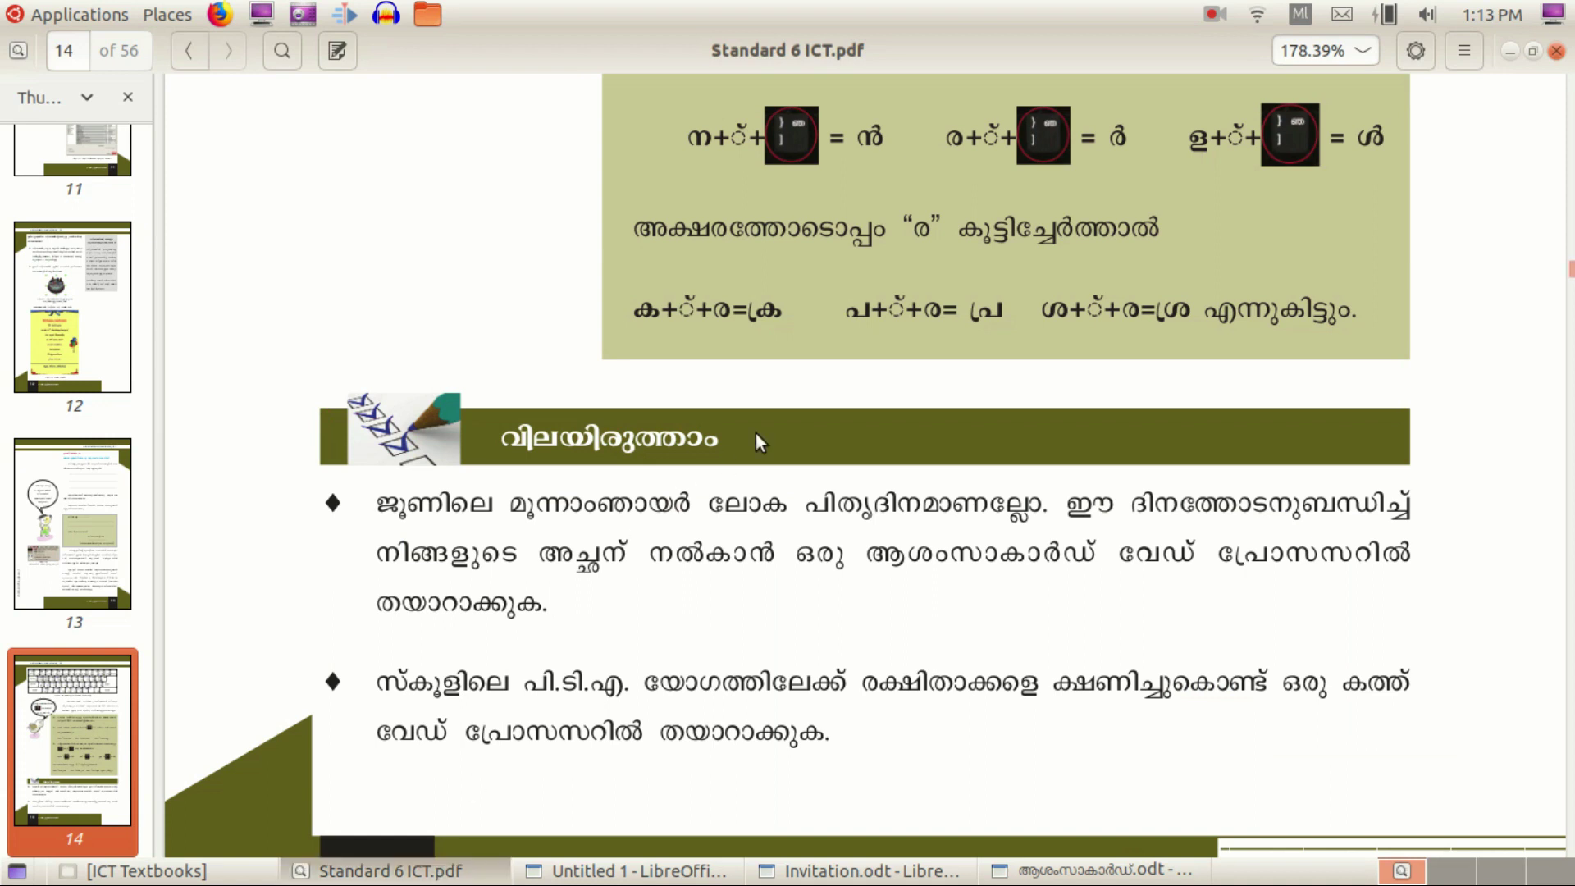
Step: Scroll the textbook to page 15's follow-up activities, then return to ആശംസാകാർഡ്.odt
scroll(755, 433, "down", 3)
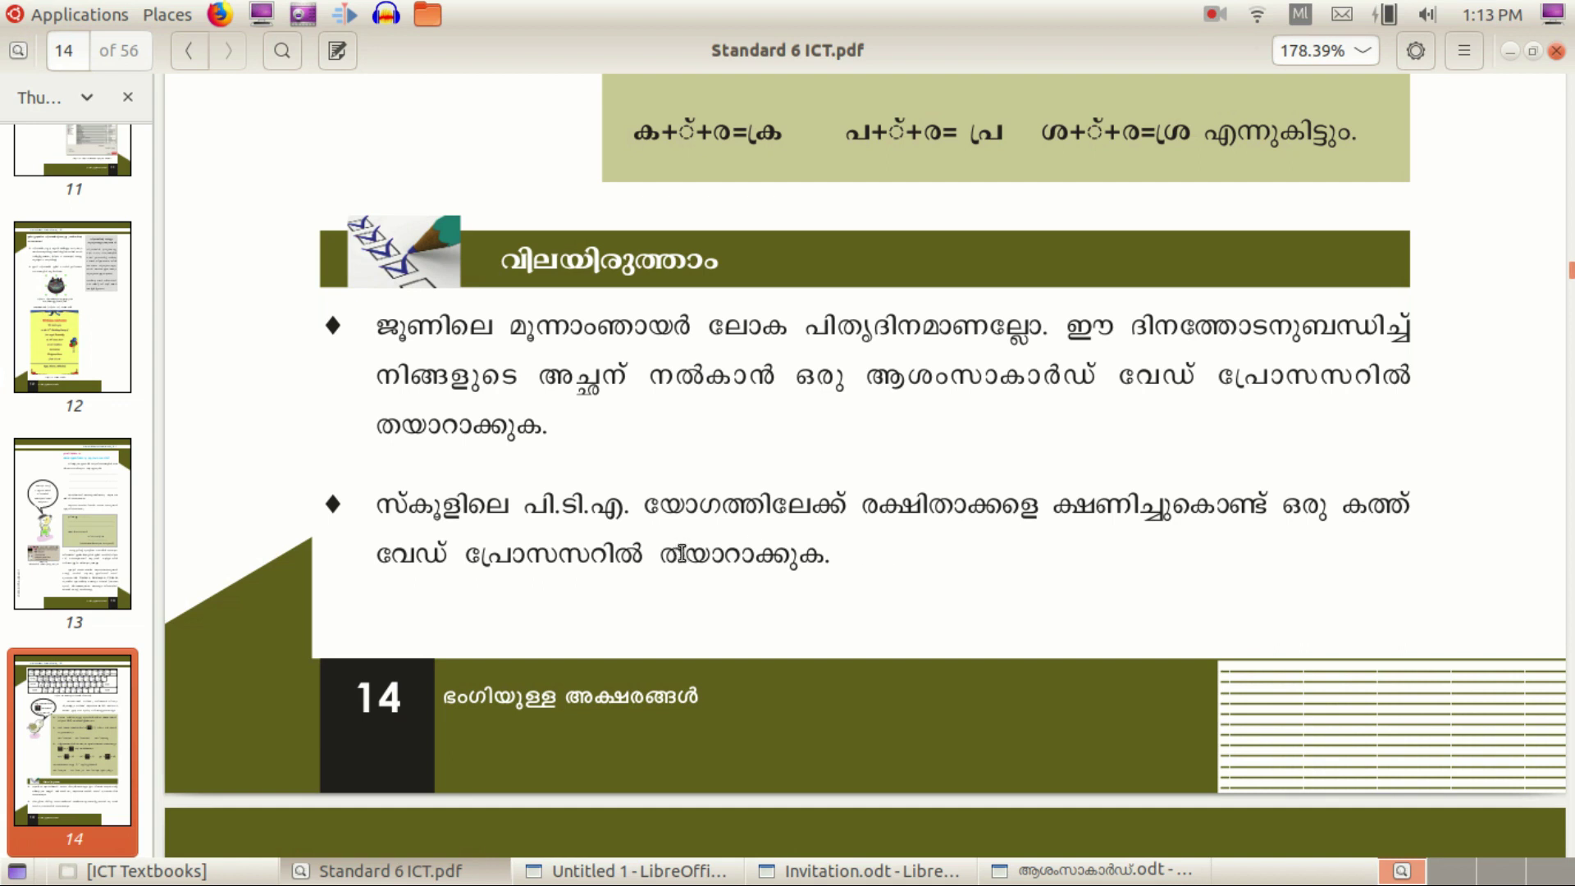
scroll(681, 554, "down", 10)
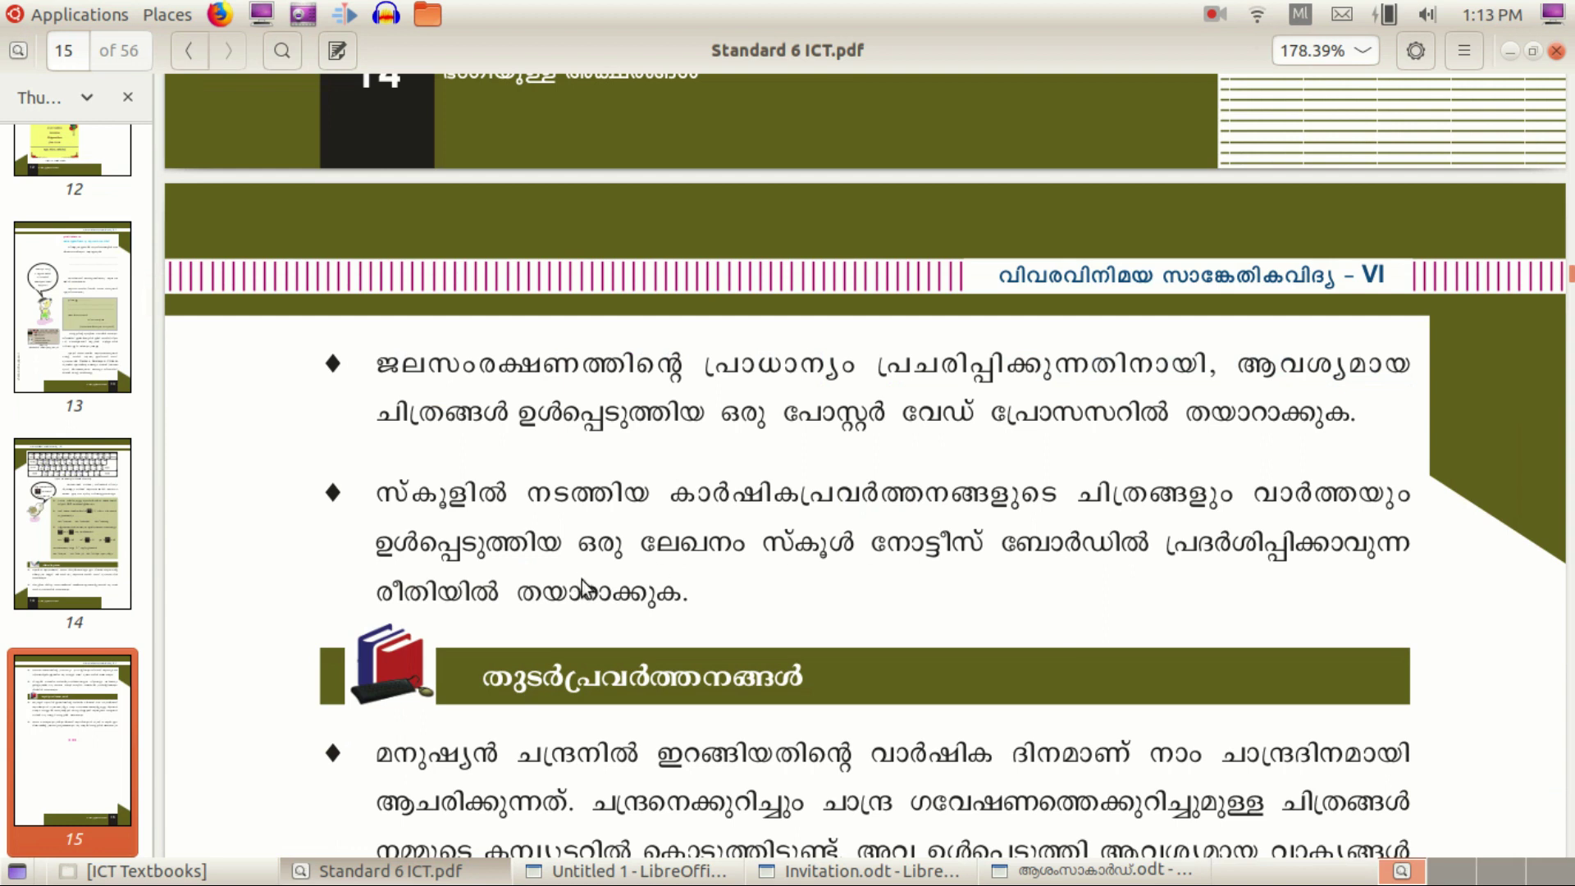
scroll(636, 582, "down", 4)
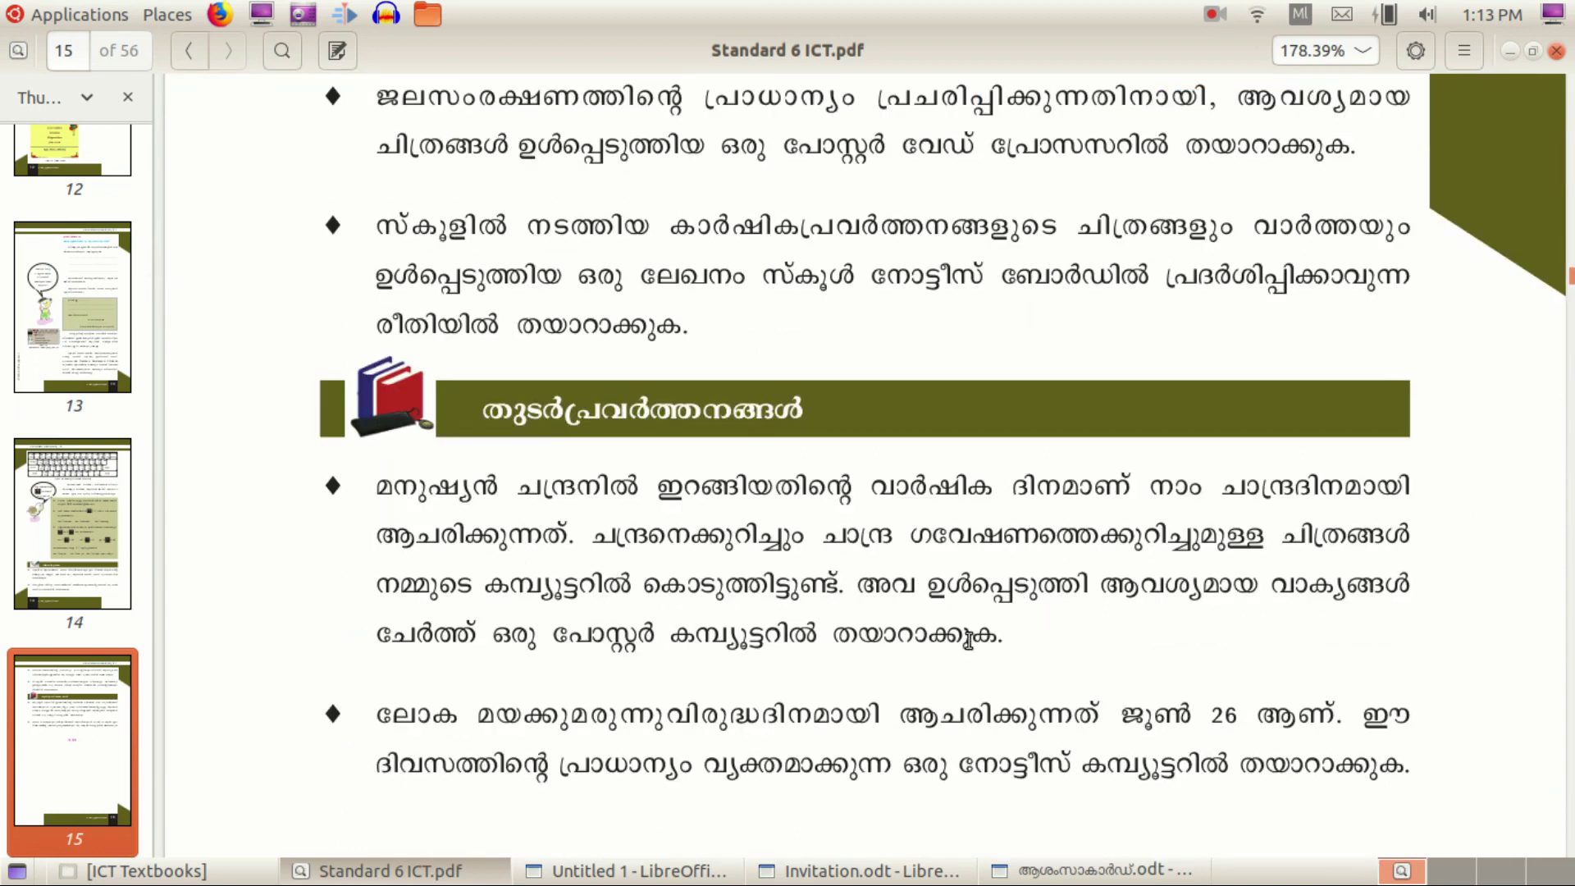
left_click_drag(550, 636, 685, 656)
left_click(691, 666)
left_click(1043, 868)
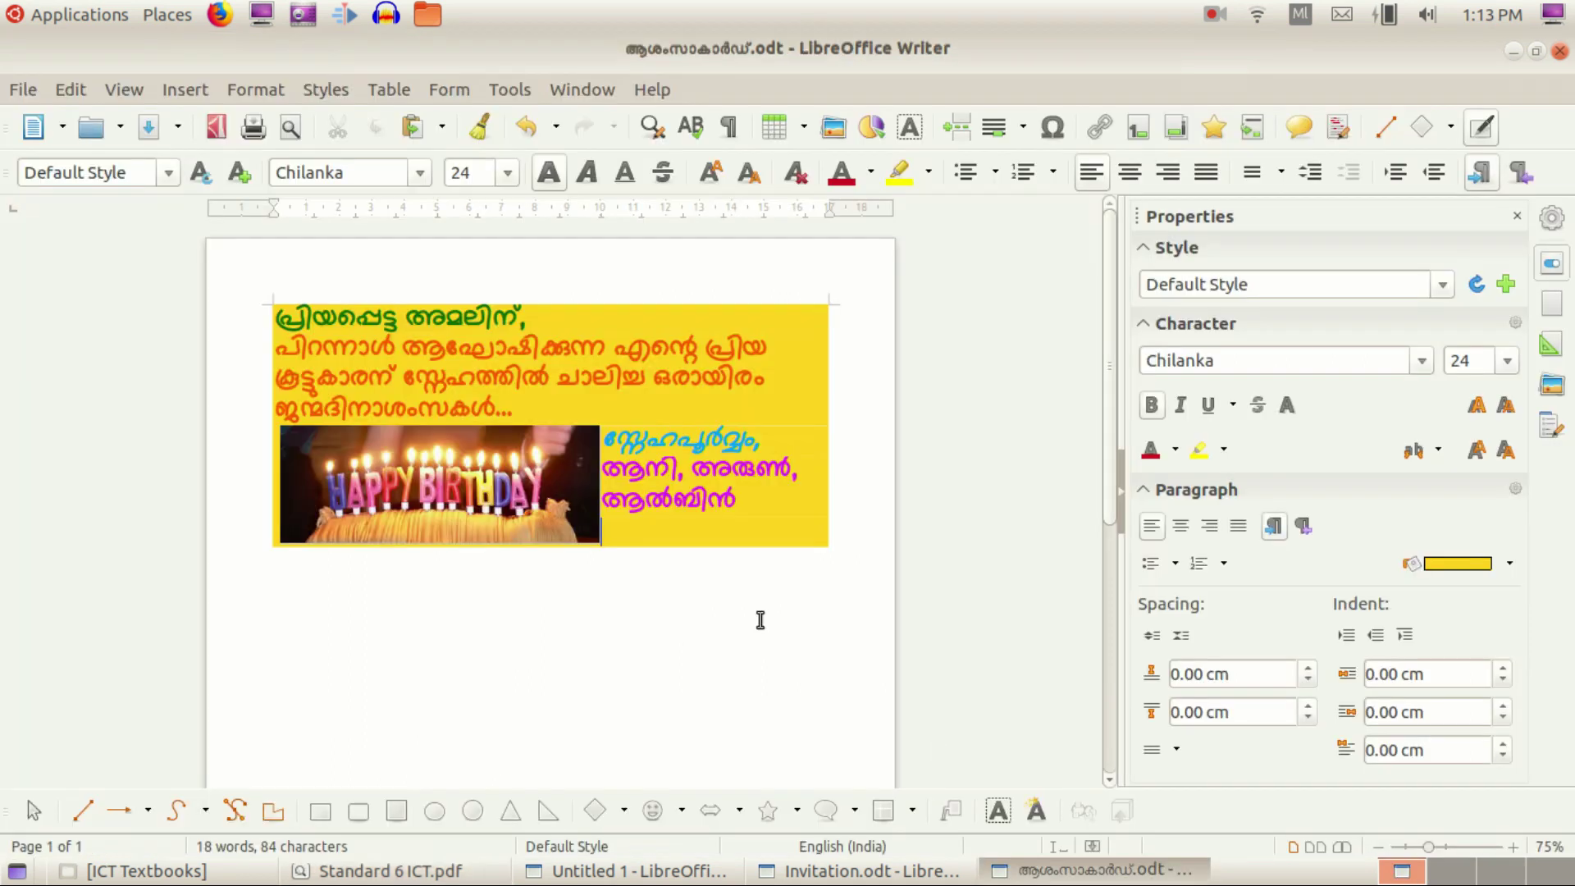
left_click(1215, 15)
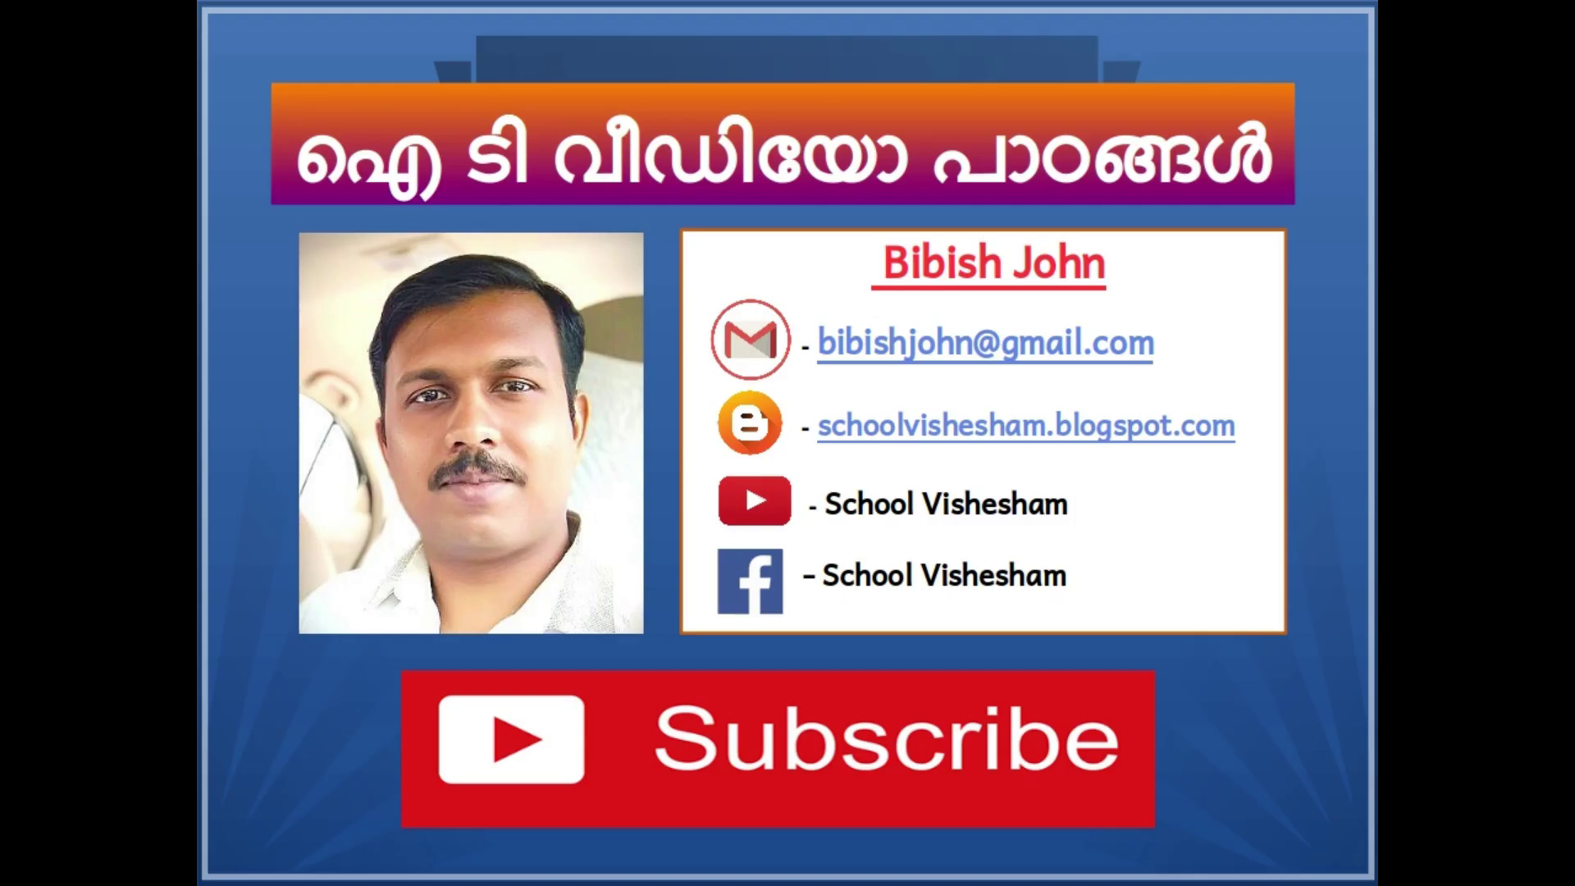